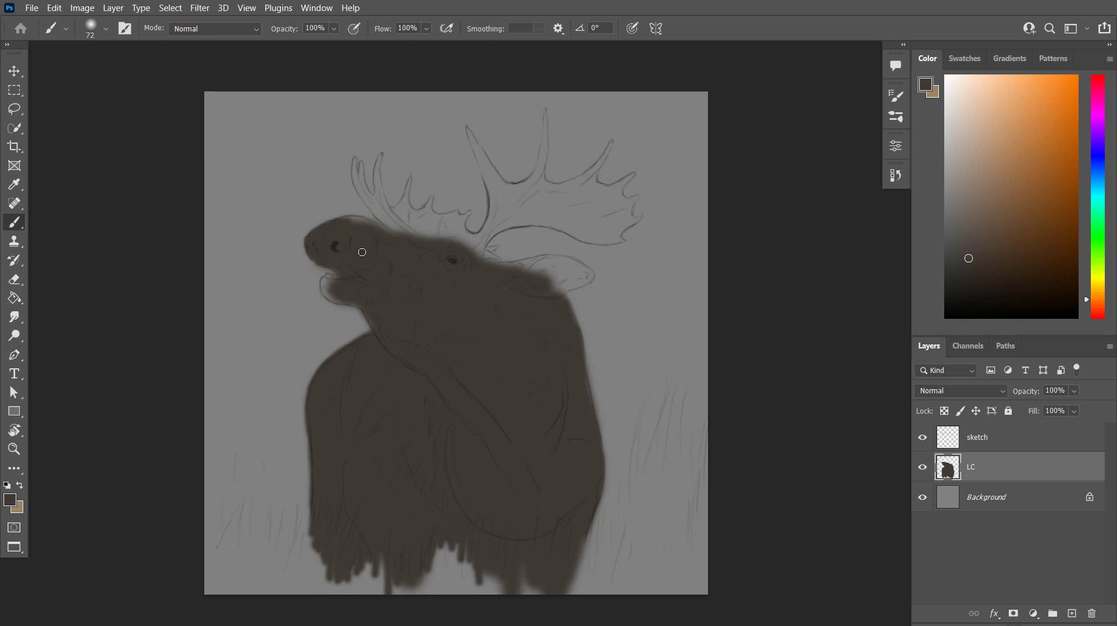
Fill in the moose's lower jaw, muzzle edge and ear with dark brown on the LC layer
mouse_move(341, 273)
left_mouse_down()
mouse_move(334, 291)
mouse_move(350, 299)
left_mouse_up()
mouse_move(359, 223)
left_mouse_down()
mouse_move(521, 268)
mouse_move(555, 259)
mouse_move(555, 293)
mouse_move(497, 263)
left_mouse_up()
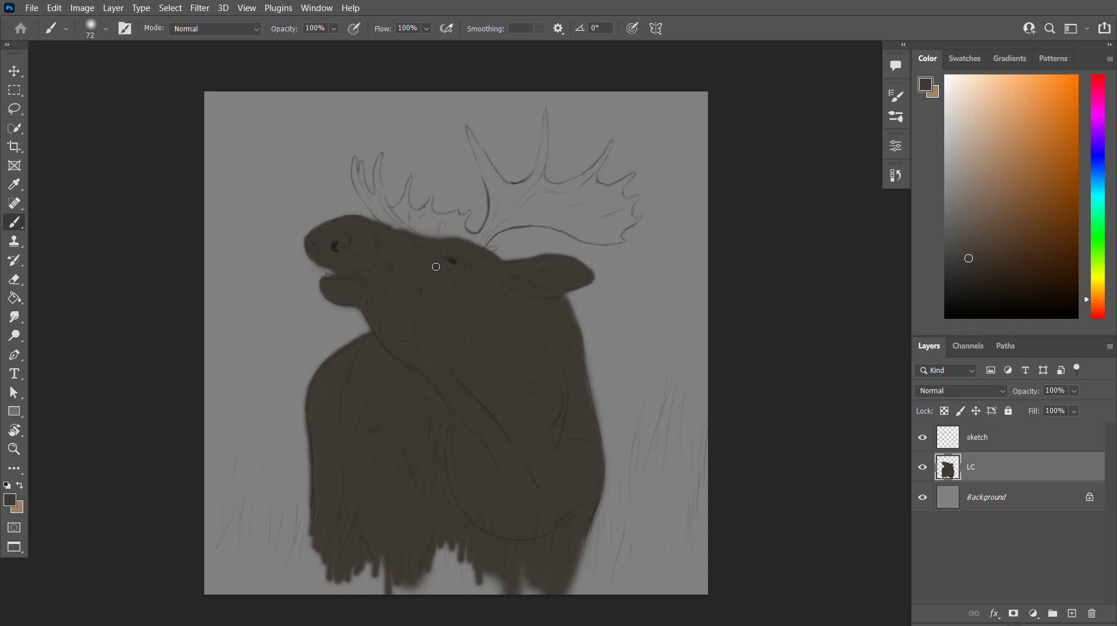
Block in both antlers in muted tan on the LC layer, reducing the brush to 31 px for the narrow tines
left_click(20, 486)
left_click(10, 500)
left_click(761, 287)
left_click(1030, 176)
mouse_move(372, 202)
left_mouse_down()
mouse_move(391, 224)
mouse_move(425, 230)
mouse_move(495, 204)
mouse_move(542, 218)
mouse_move(493, 195)
mouse_move(581, 212)
mouse_move(567, 180)
mouse_move(611, 224)
mouse_move(637, 209)
left_mouse_up()
left_click(10, 500)
left_click(743, 277)
left_click(1030, 176)
mouse_move(526, 219)
left_mouse_down()
mouse_move(577, 213)
mouse_move(586, 231)
mouse_move(586, 201)
mouse_move(570, 228)
mouse_move(630, 205)
mouse_move(590, 185)
mouse_move(630, 222)
mouse_move(464, 233)
mouse_move(427, 223)
left_mouse_up()
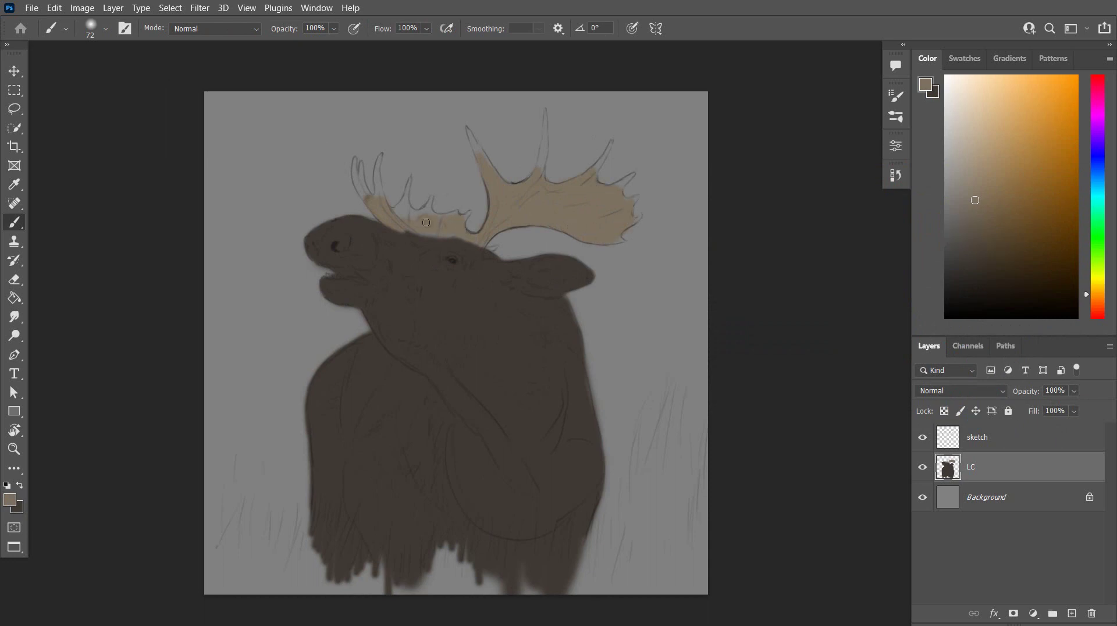
left_click(106, 32)
left_click_drag(138, 65, 119, 65)
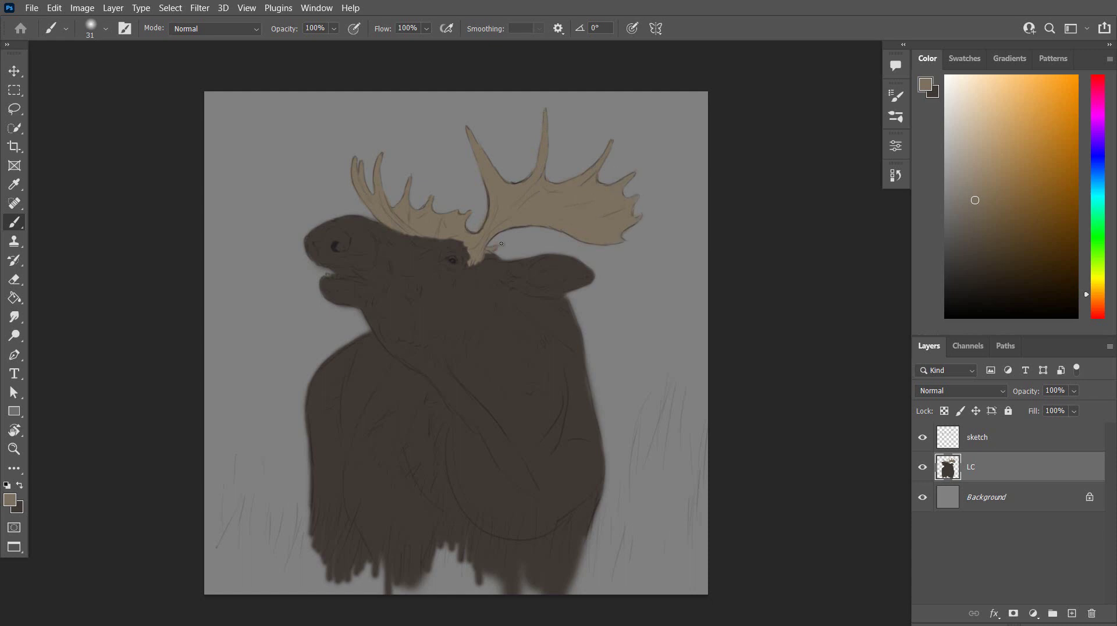
Add a new layer above LC and name it BG
scroll(517, 168, "down", 2)
left_click(1072, 614)
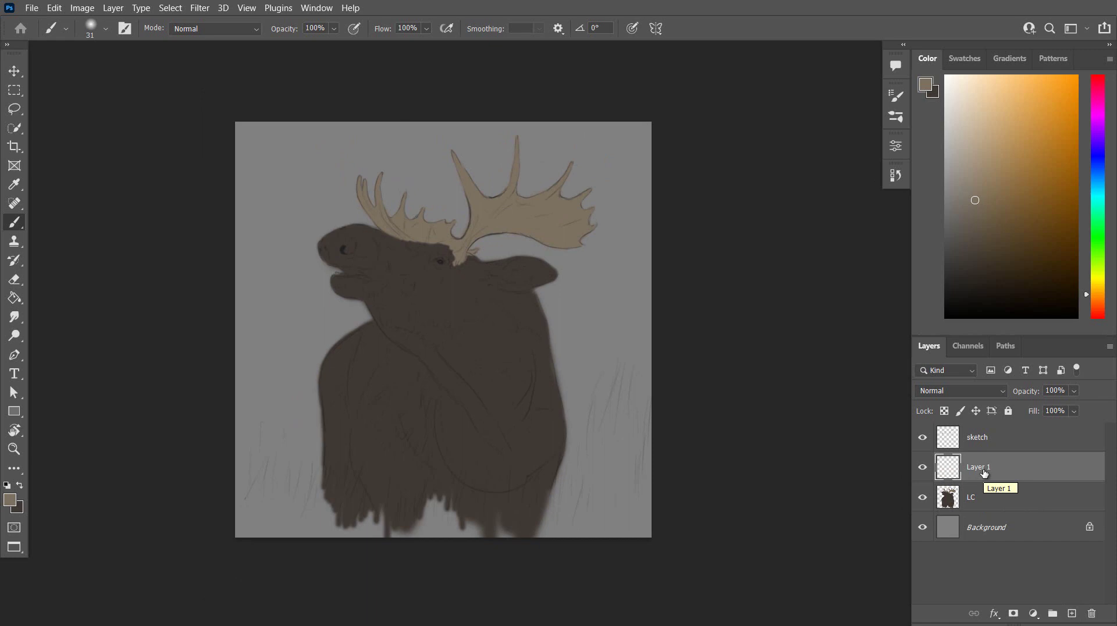
double_click(979, 468)
type("BG")
key("Return")
Paint soft tan grass across the bottom of the BG layer with pressure-controlled opacity, using brush sizes of 187 and 259 px
left_click(105, 29)
left_click_drag(121, 71, 132, 71)
left_click(354, 29)
mouse_move(253, 536)
left_mouse_down()
mouse_move(292, 550)
mouse_move(573, 521)
mouse_move(649, 441)
left_mouse_up()
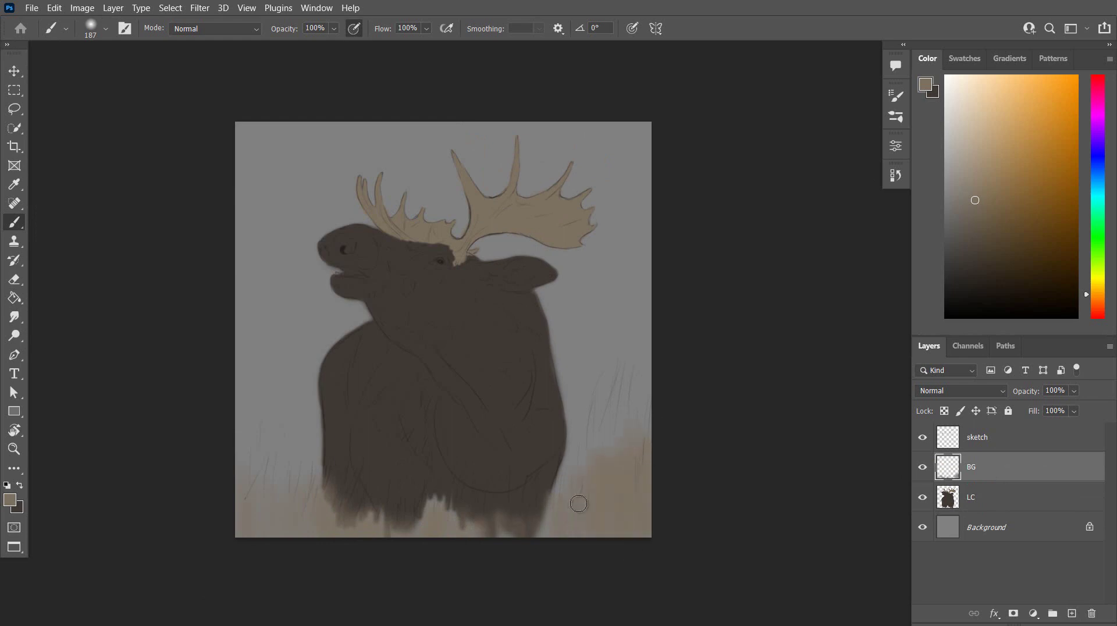
left_click_drag(578, 504, 623, 555)
left_click(107, 29)
left_click_drag(146, 74, 152, 74)
mouse_move(257, 526)
left_mouse_down()
mouse_move(299, 499)
mouse_move(301, 540)
mouse_move(312, 518)
mouse_move(336, 553)
mouse_move(371, 492)
mouse_move(445, 560)
mouse_move(437, 488)
mouse_move(502, 530)
mouse_move(567, 541)
mouse_move(580, 456)
left_mouse_up()
Rename the BG layer as BG 2
double_click(972, 467)
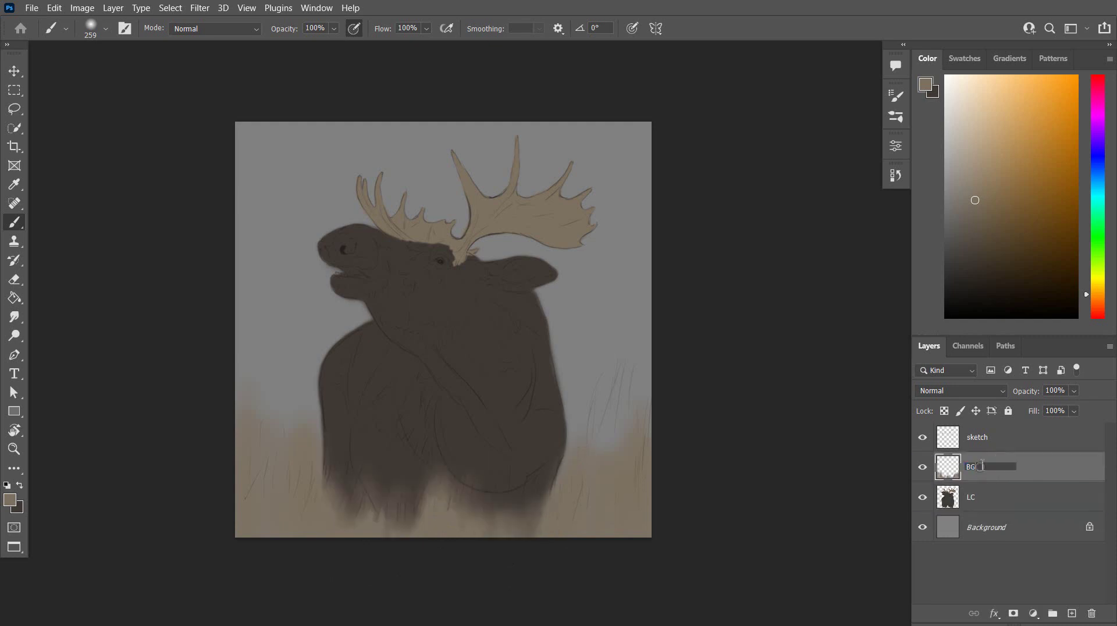
key("Return")
double_click(976, 468)
type("BG")
key("Num_Lock")
type("2")
key("Return")
Add a new layer directly above the Background layer and name it BG 1
left_click(987, 528)
key("ctrl+shift+alt+n")
double_click(978, 527)
type("BG 1")
key("Return")
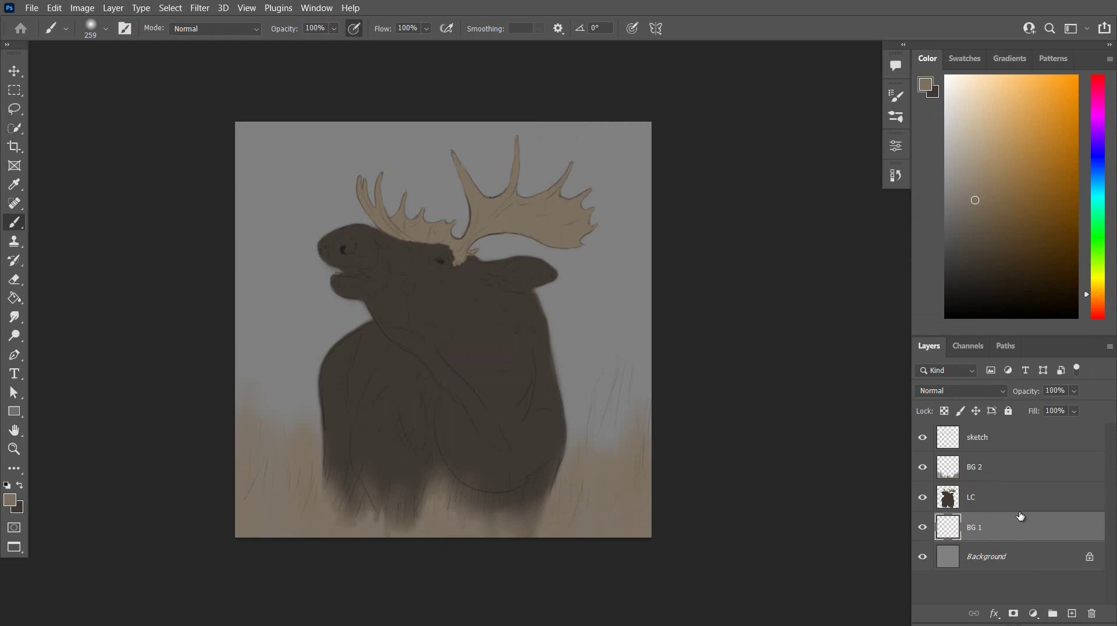
Paint the tan field behind the moose on BG 1 with a 354 px soft brush
left_click(354, 28)
left_click(106, 28)
left_click_drag(152, 76, 160, 76)
mouse_move(247, 422)
left_mouse_down()
mouse_move(579, 547)
mouse_move(244, 418)
mouse_move(336, 429)
mouse_move(321, 449)
mouse_move(630, 370)
mouse_move(573, 293)
left_mouse_up()
Paint the sky behind the antlers in muted blue with a 448 px soft brush
left_click(10, 500)
left_click(906, 259)
left_click(786, 286)
left_click(1030, 175)
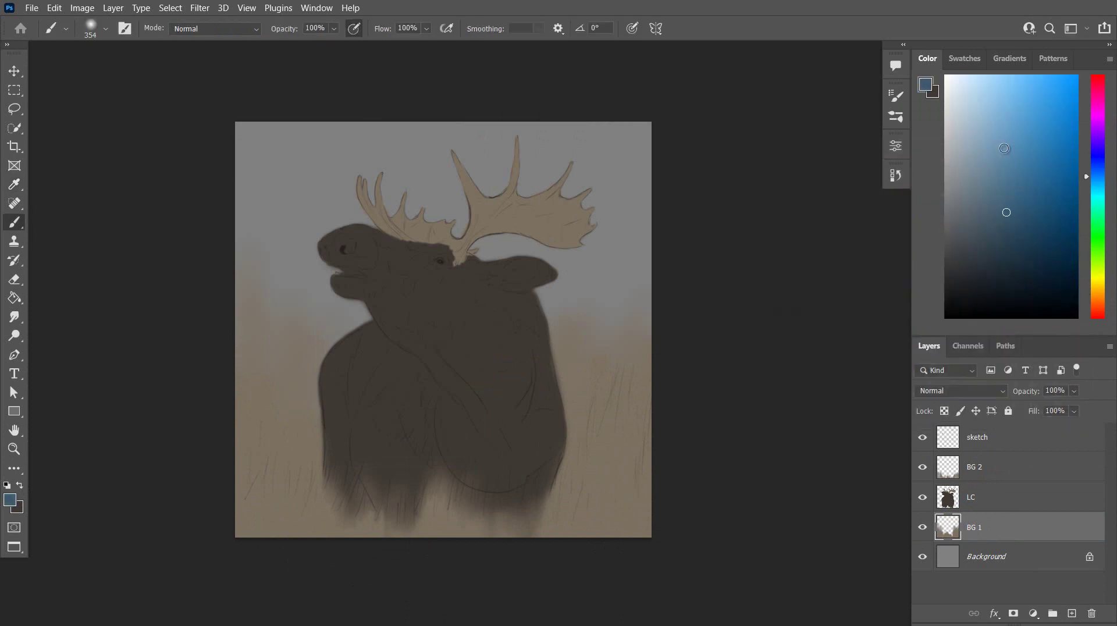
left_click(105, 29)
left_click_drag(159, 75, 165, 76)
mouse_move(580, 111)
left_mouse_down()
mouse_move(606, 135)
mouse_move(536, 113)
mouse_move(249, 113)
mouse_move(551, 157)
mouse_move(715, 142)
mouse_move(270, 219)
mouse_move(308, 122)
mouse_move(368, 210)
mouse_move(262, 261)
mouse_move(559, 274)
mouse_move(593, 227)
left_mouse_up()
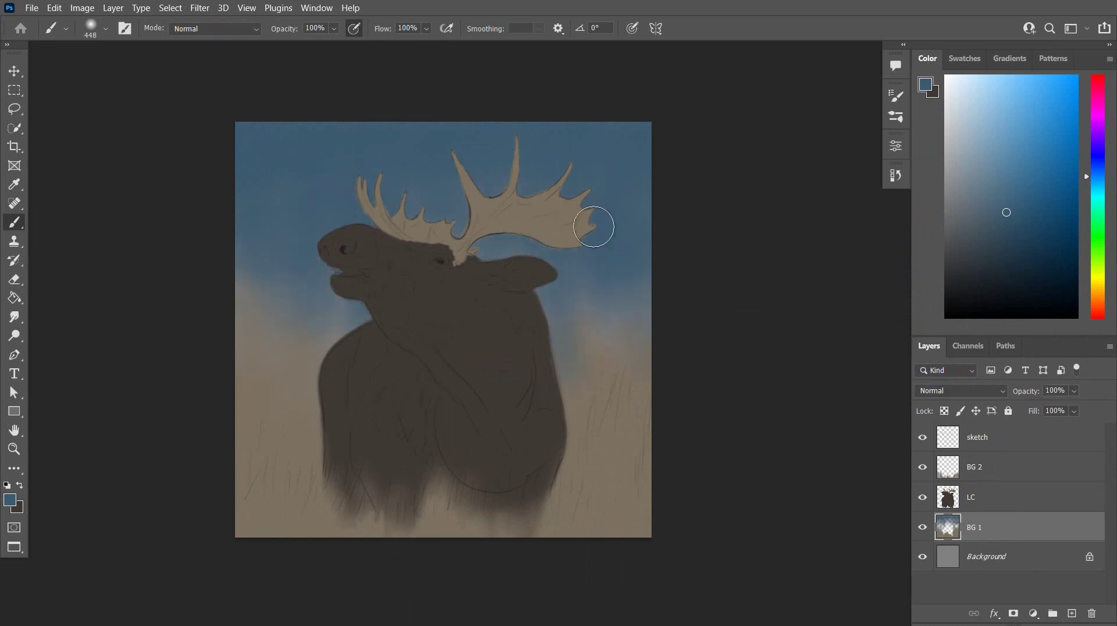
Shade parts of the sky with a darker, greyer blue
left_click(11, 499)
left_click(770, 287)
left_click(1028, 174)
mouse_move(325, 192)
left_mouse_down()
mouse_move(361, 141)
mouse_move(225, 132)
mouse_move(728, 404)
left_mouse_up()
Brighten patches of the sky with a lighter grey-blue and set the brush colour to #557388
left_click(10, 499)
left_click(761, 260)
left_click(1029, 174)
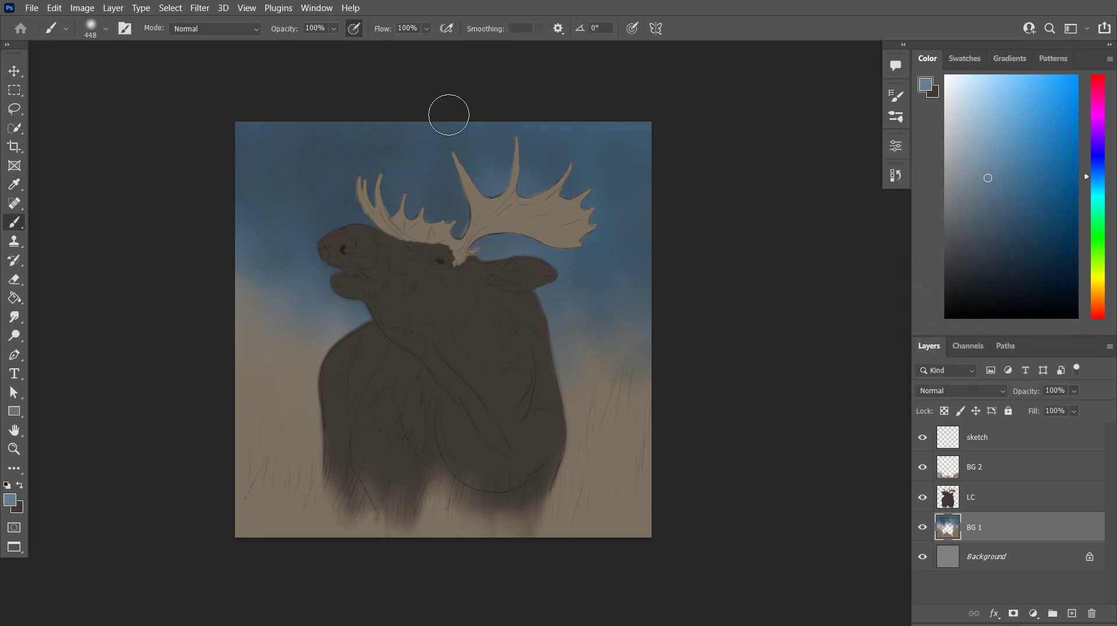
mouse_move(449, 115)
left_mouse_down()
mouse_move(655, 185)
mouse_move(264, 119)
mouse_move(342, 330)
mouse_move(335, 132)
mouse_move(265, 143)
left_mouse_up()
left_click(11, 499)
left_click(770, 289)
left_click(771, 269)
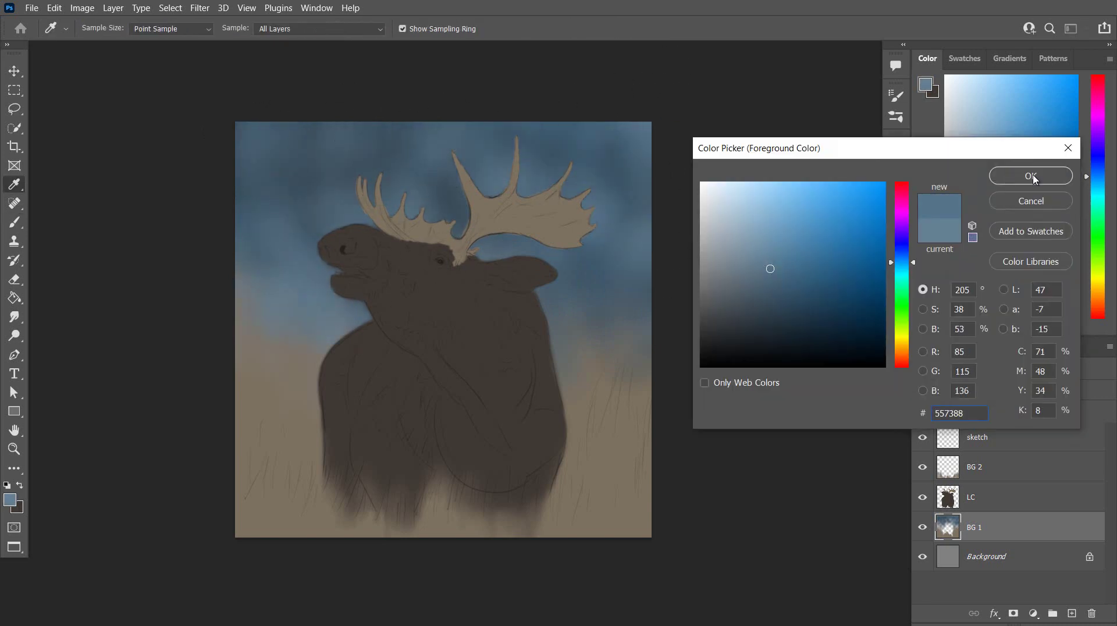
left_click(1033, 178)
Deepen the upper sky with dark blue strokes and pick a more saturated mid blue for the brush
left_click(925, 86)
left_click(780, 304)
left_click(1038, 177)
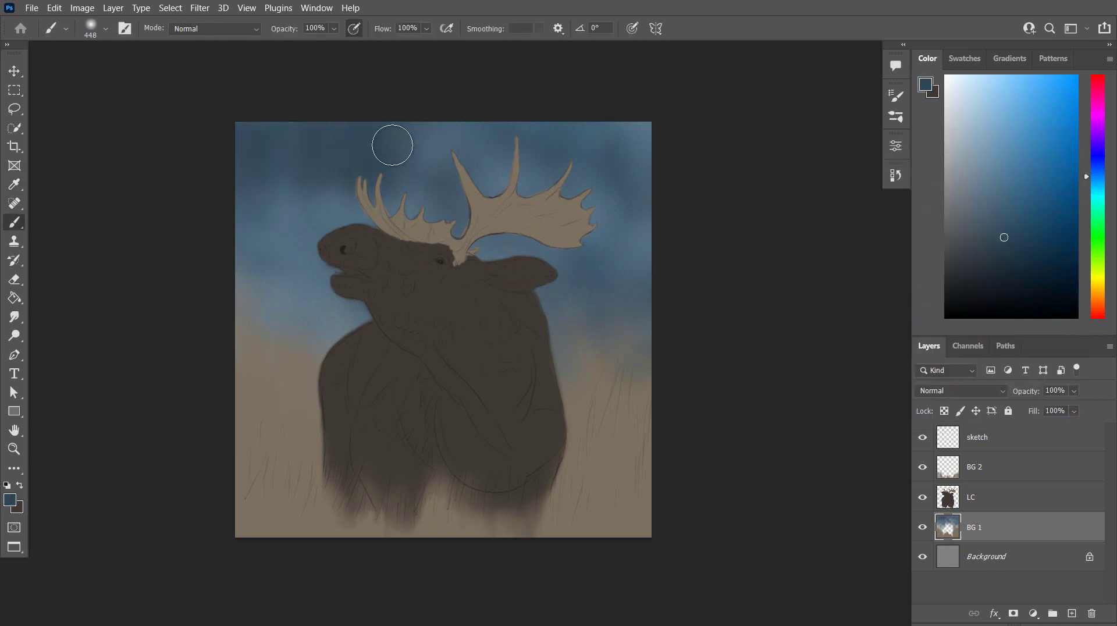
mouse_move(392, 145)
left_mouse_down()
mouse_move(618, 167)
mouse_move(674, 227)
left_mouse_up()
left_click(10, 499)
left_click(800, 277)
left_click(1036, 178)
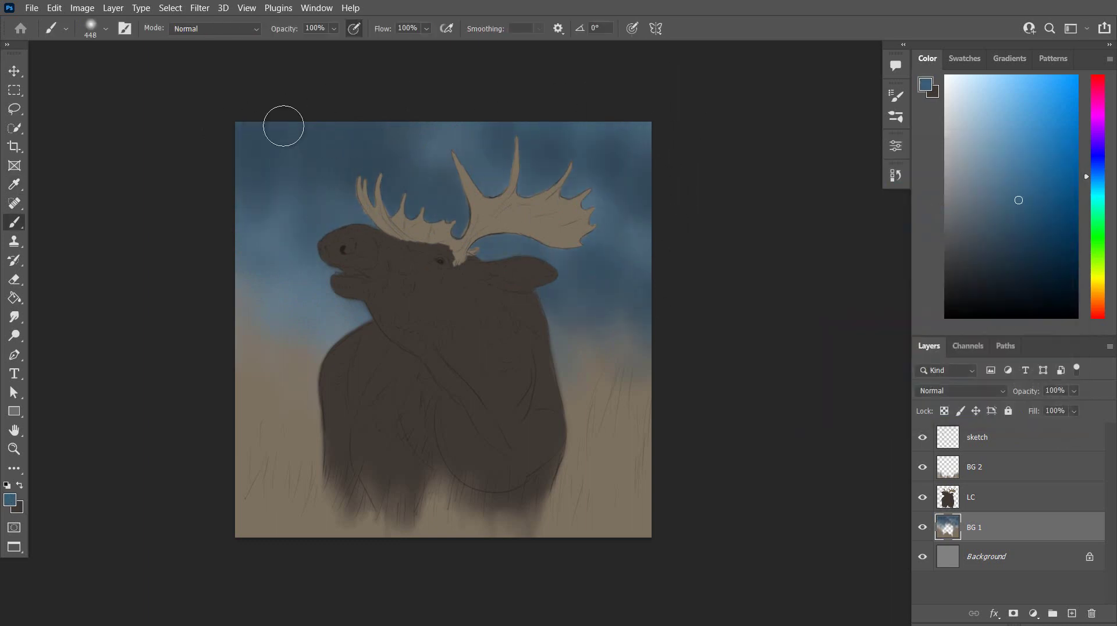
Paint a soft teal-green patch beside the moose's chest on BG 1, using a smaller brush
left_click(989, 469)
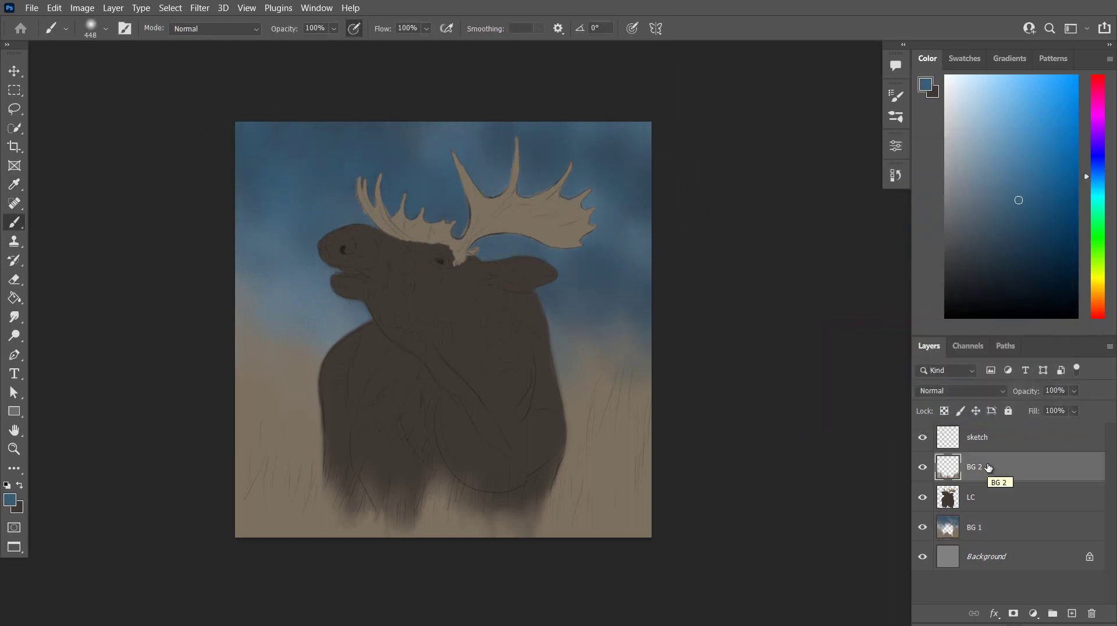
left_click(989, 528)
left_click(11, 500)
left_click(901, 287)
left_click(769, 299)
left_click(751, 285)
left_click(1032, 176)
left_click(106, 29)
left_click(148, 73)
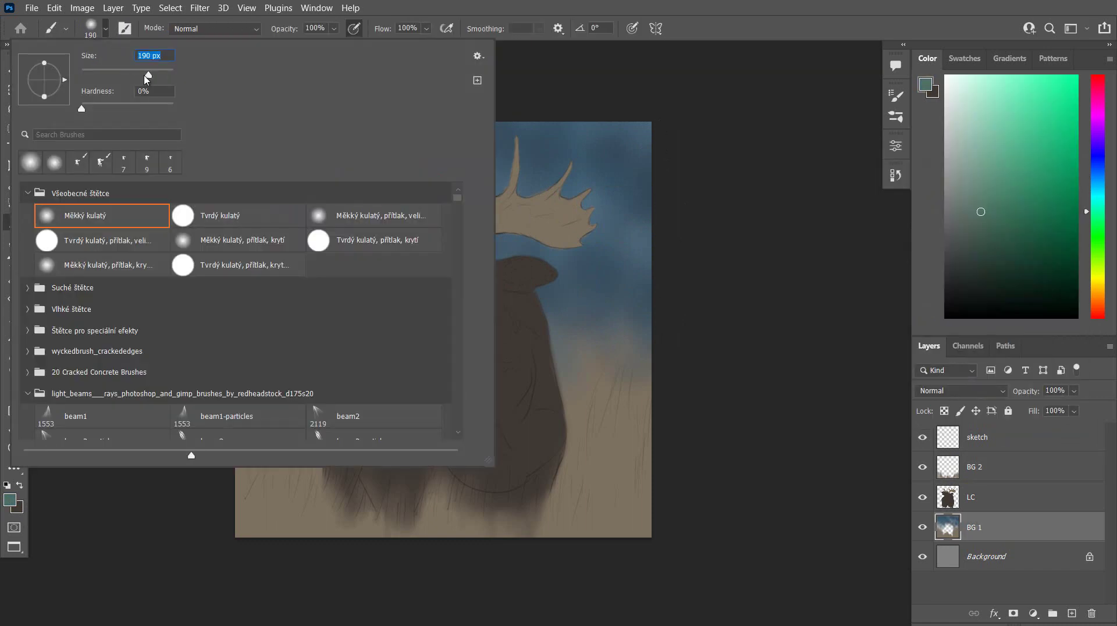
left_click_drag(304, 387, 315, 424)
Change the brush colour to a dark muted green and paint over the patch beside the moose's chest
left_click(11, 499)
left_click_drag(904, 287, 902, 317)
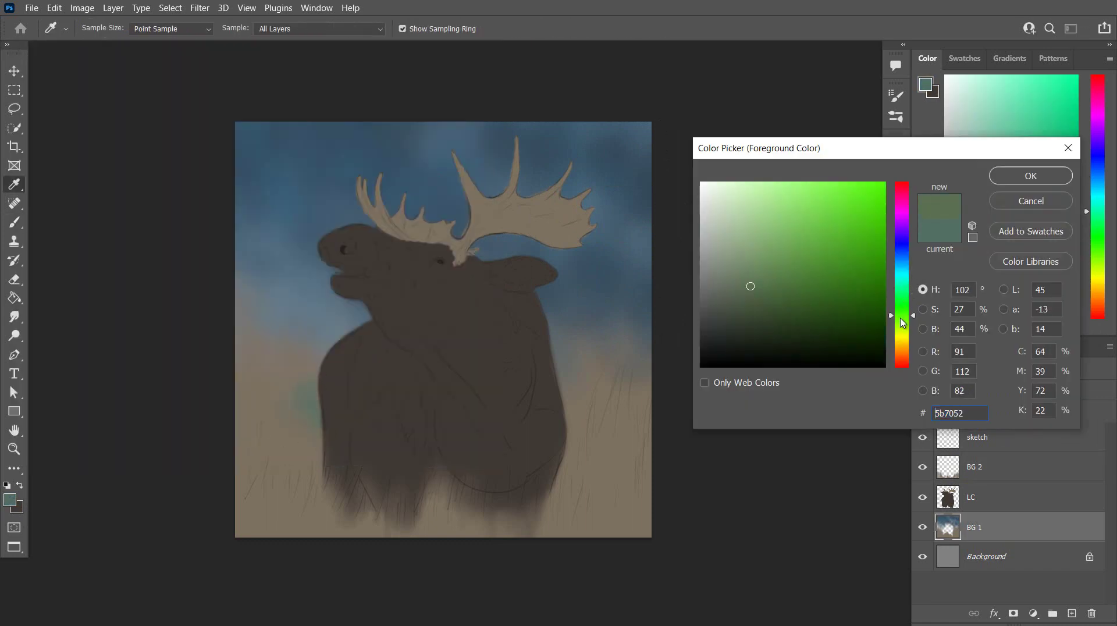
left_click_drag(734, 290, 738, 312)
key("Return")
key("b")
left_click_drag(317, 418, 304, 374)
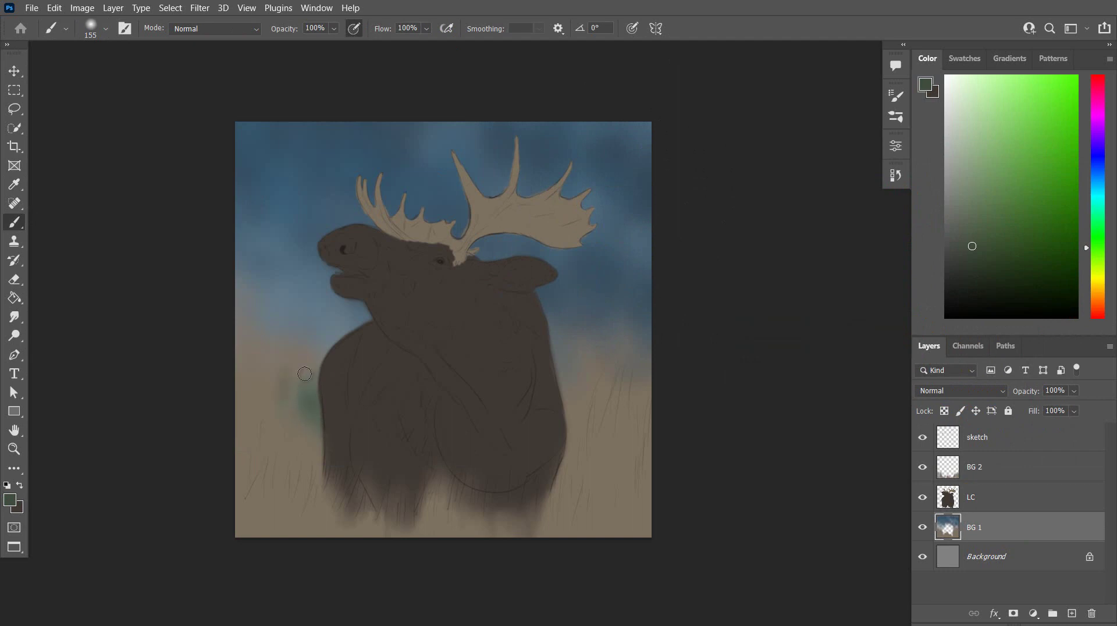
Paint blurry green shrubs in the field on both sides of the moose with a 228 px brush
left_click(106, 29)
left_click(152, 74)
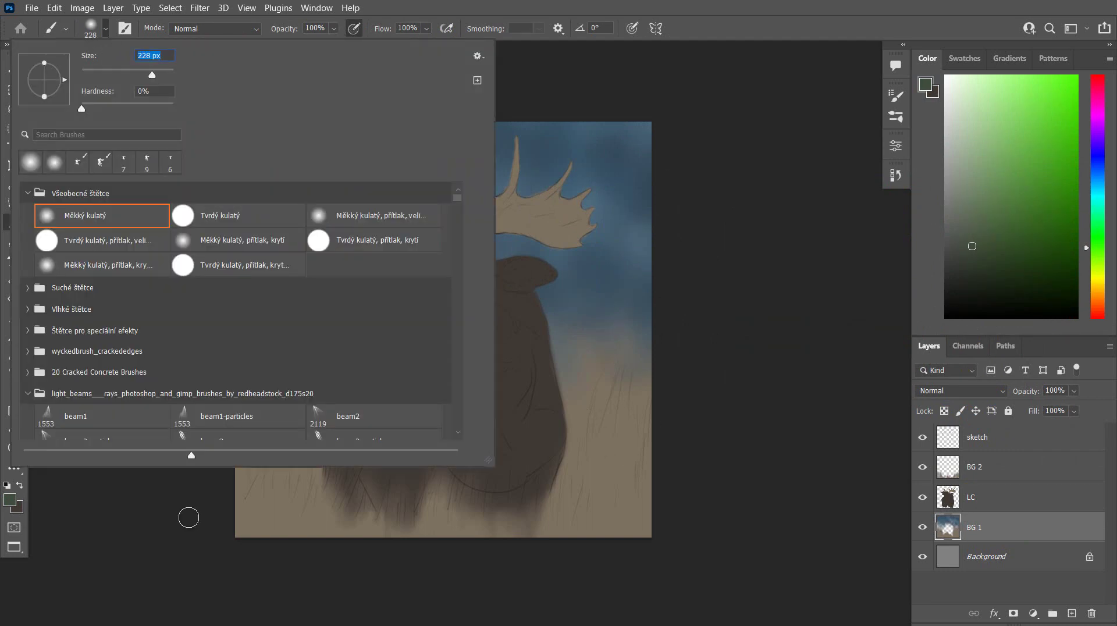
mouse_move(618, 382)
left_mouse_down()
mouse_move(615, 424)
mouse_move(631, 384)
left_mouse_up()
mouse_move(571, 445)
left_mouse_down()
mouse_move(585, 410)
mouse_move(569, 420)
left_mouse_up()
left_click_drag(599, 404, 597, 445)
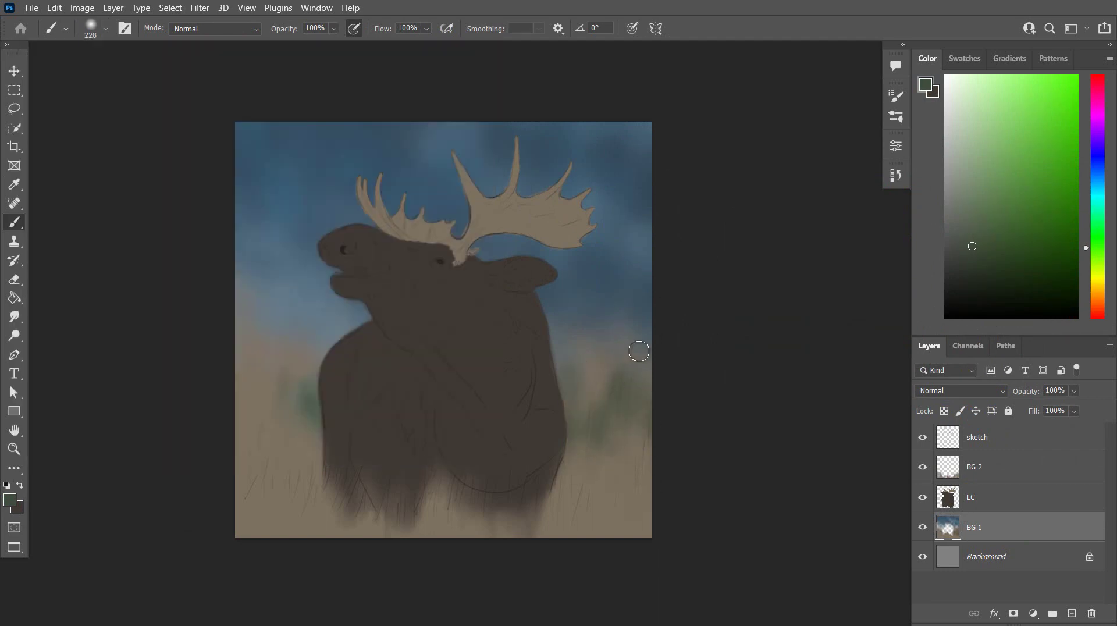
left_click_drag(639, 352, 652, 341)
left_click_drag(591, 366, 590, 385)
mouse_move(283, 399)
left_mouse_down()
mouse_move(277, 381)
mouse_move(322, 434)
left_mouse_up()
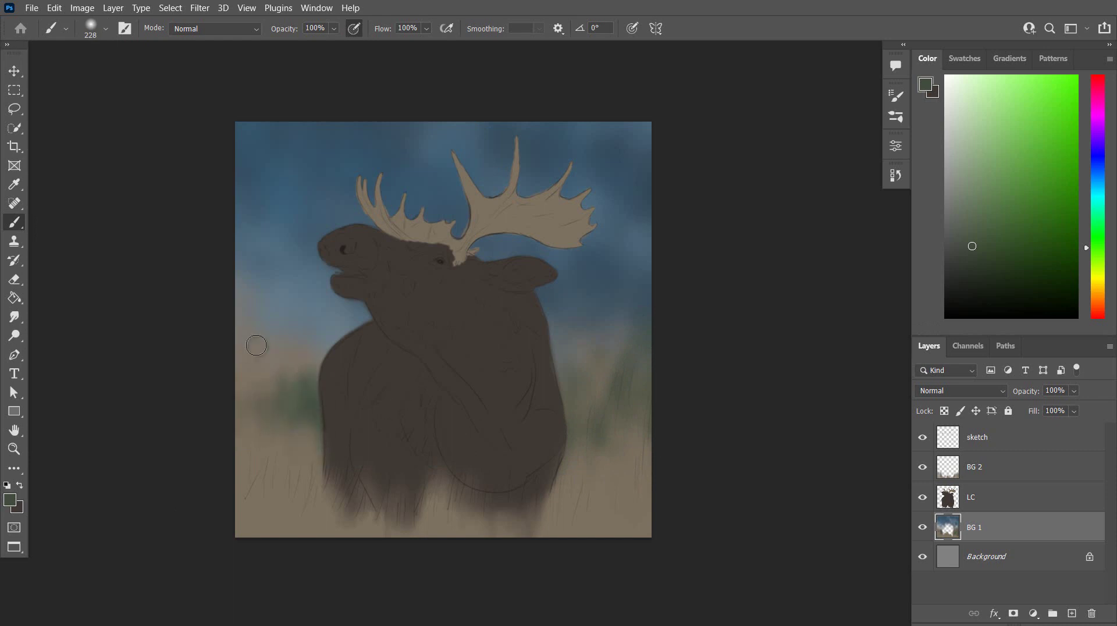
left_click_drag(255, 346, 266, 380)
Add light grey-green strokes to the grass behind the moose's back on the BG 2 layer
left_click(10, 500)
left_click_drag(735, 282, 722, 278)
key("Return")
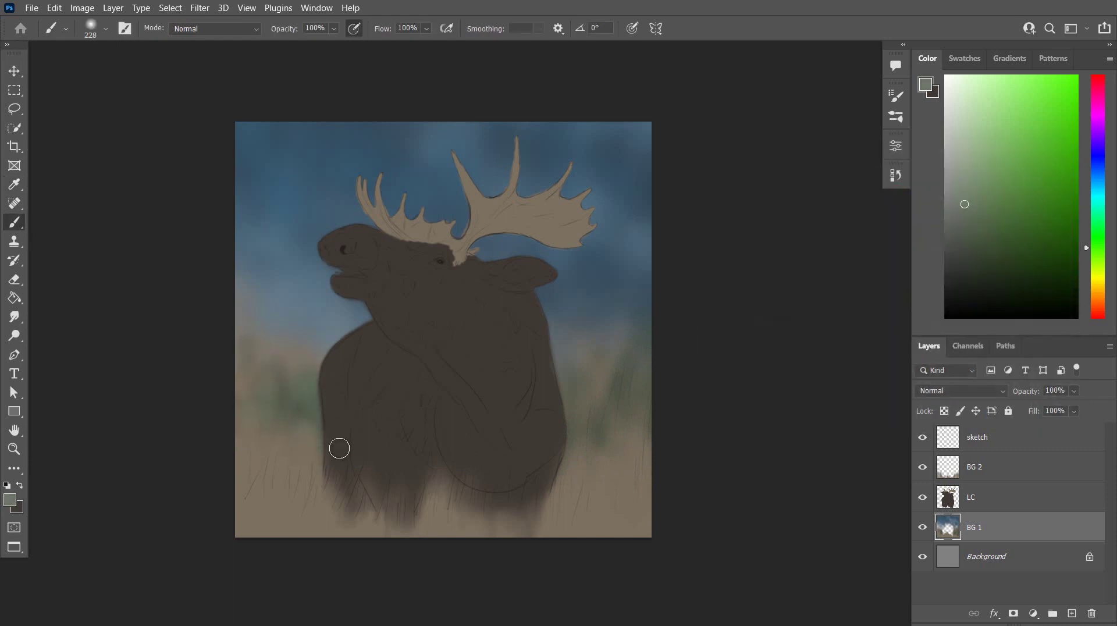
key("alt+bracketright")
mouse_move(576, 401)
left_mouse_down()
mouse_move(608, 448)
mouse_move(649, 444)
mouse_move(599, 451)
left_mouse_up()
Pick a darker muted green and brush it into the grass on both sides of the moose on BG 2
left_click(10, 500)
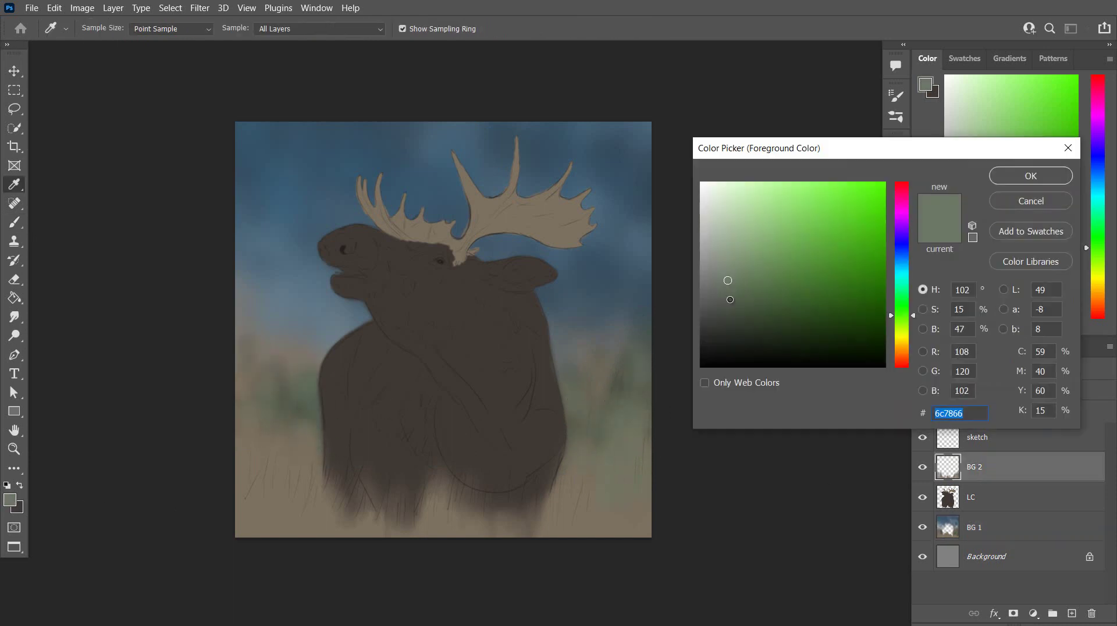
left_click(730, 300)
key("Return")
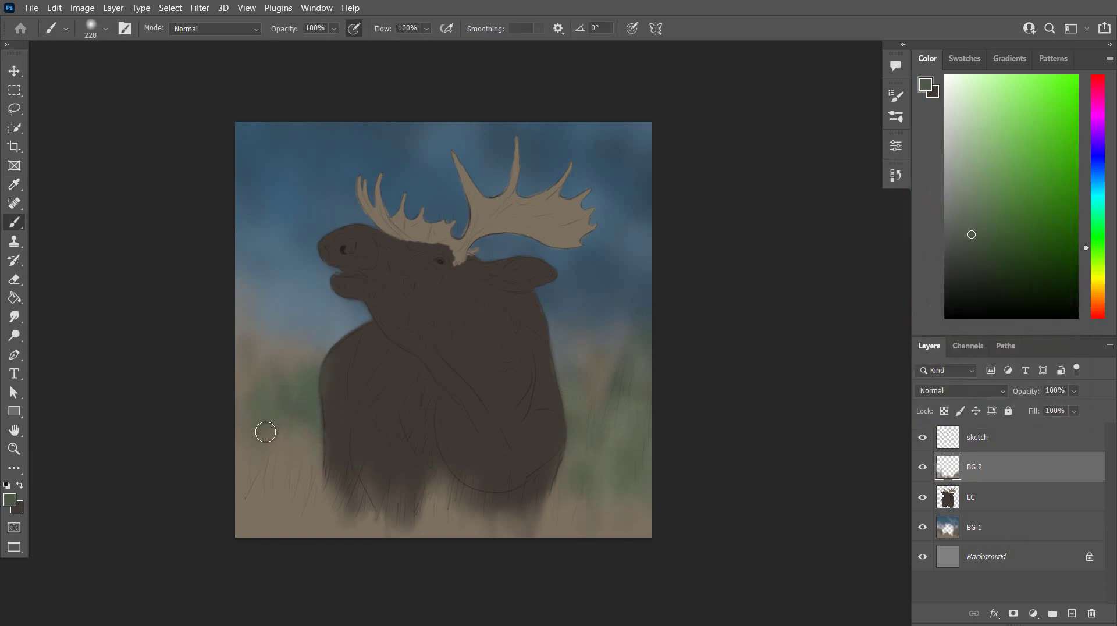
left_click_drag(275, 443, 311, 499)
left_click_drag(550, 523, 549, 498)
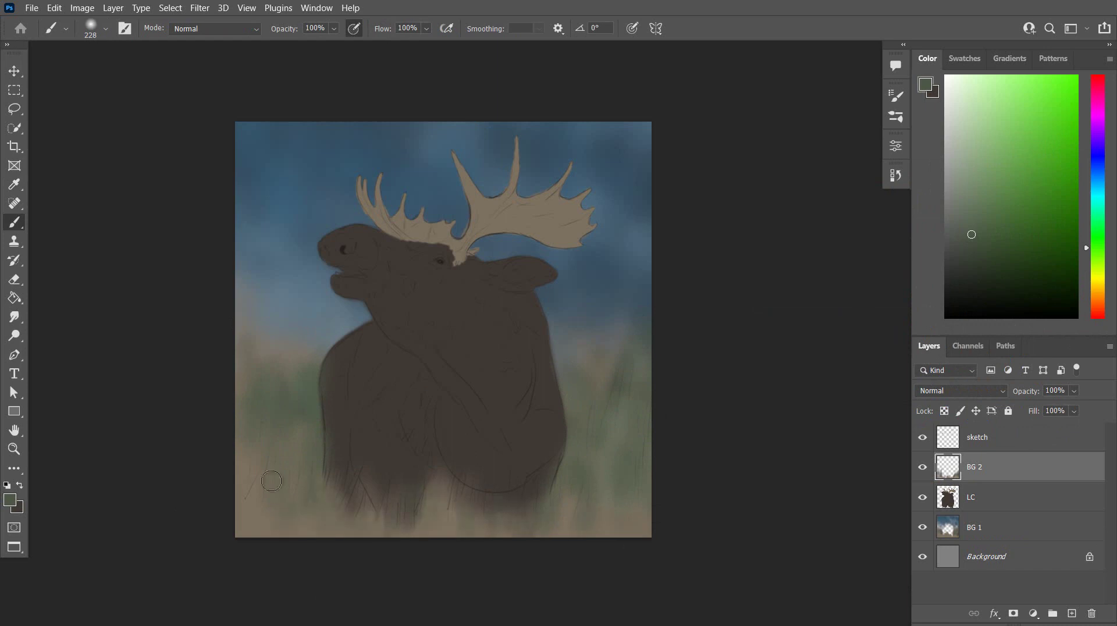
Sample the grey-tan from the foreground grass and blend it over the moose's lower body and surrounding grass
left_click(10, 501)
left_click(443, 507)
left_click(1020, 177)
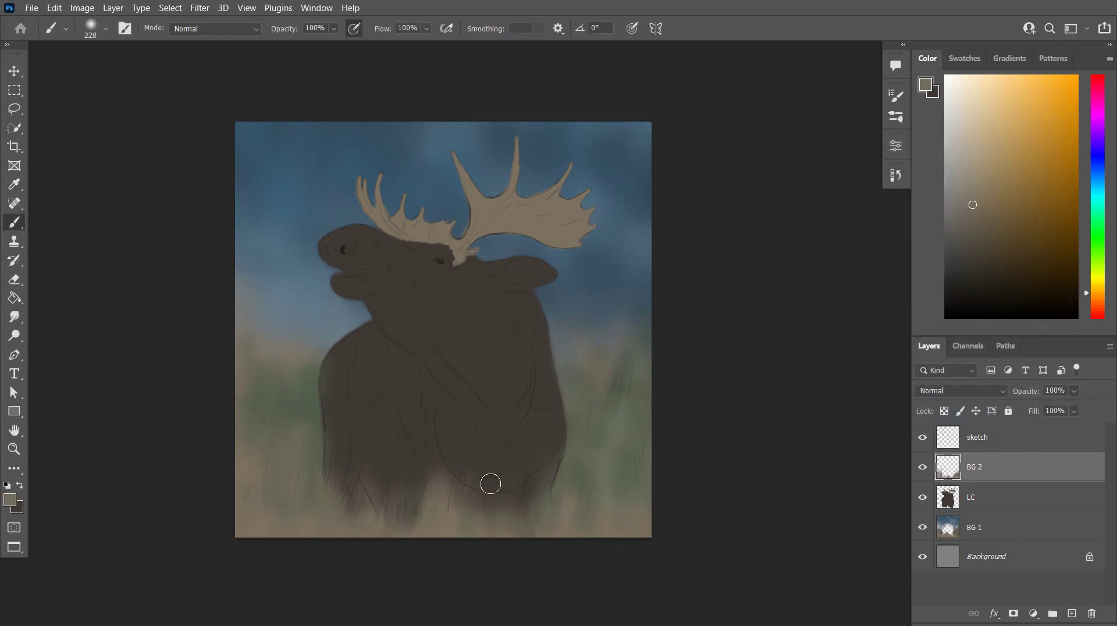
left_click_drag(491, 484, 521, 512)
left_click_drag(571, 486, 590, 445)
left_click_drag(468, 549, 494, 484)
mouse_move(356, 499)
left_mouse_down()
mouse_move(342, 528)
mouse_move(319, 431)
left_mouse_up()
Pick a lighter tan and paint soft highlights through the grass on both sides of the moose
left_click(10, 501)
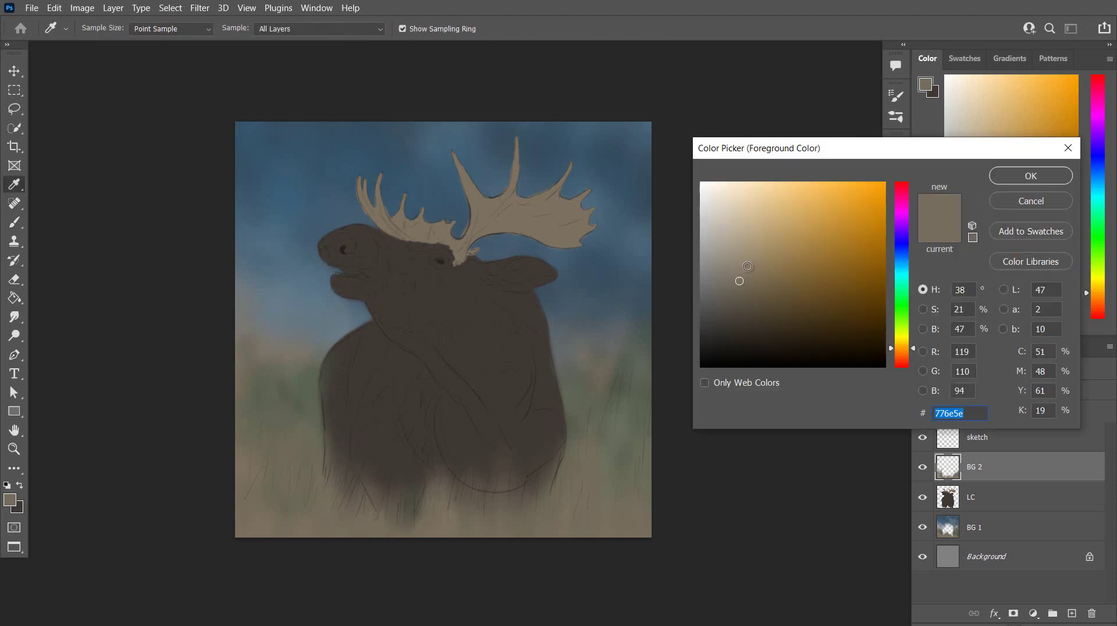
left_click(761, 246)
left_click(1030, 175)
left_click_drag(624, 420, 605, 489)
left_click_drag(578, 431, 587, 509)
left_click_drag(620, 451, 640, 396)
left_click_drag(486, 521, 536, 472)
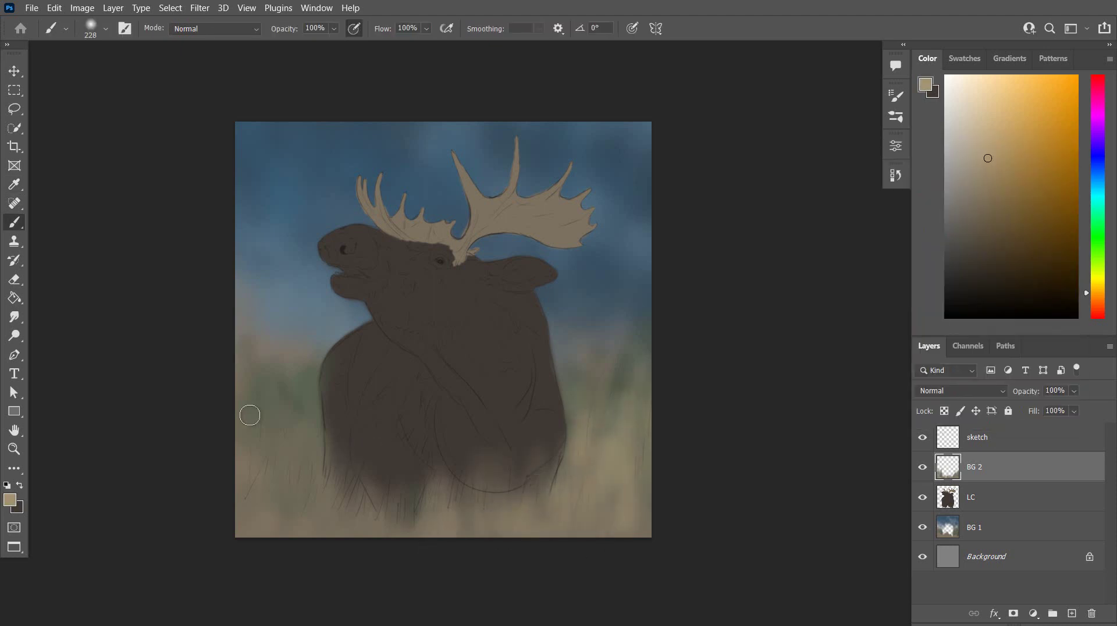
left_click_drag(250, 414, 347, 489)
mouse_move(331, 377)
left_mouse_down()
mouse_move(360, 556)
mouse_move(401, 588)
left_mouse_up()
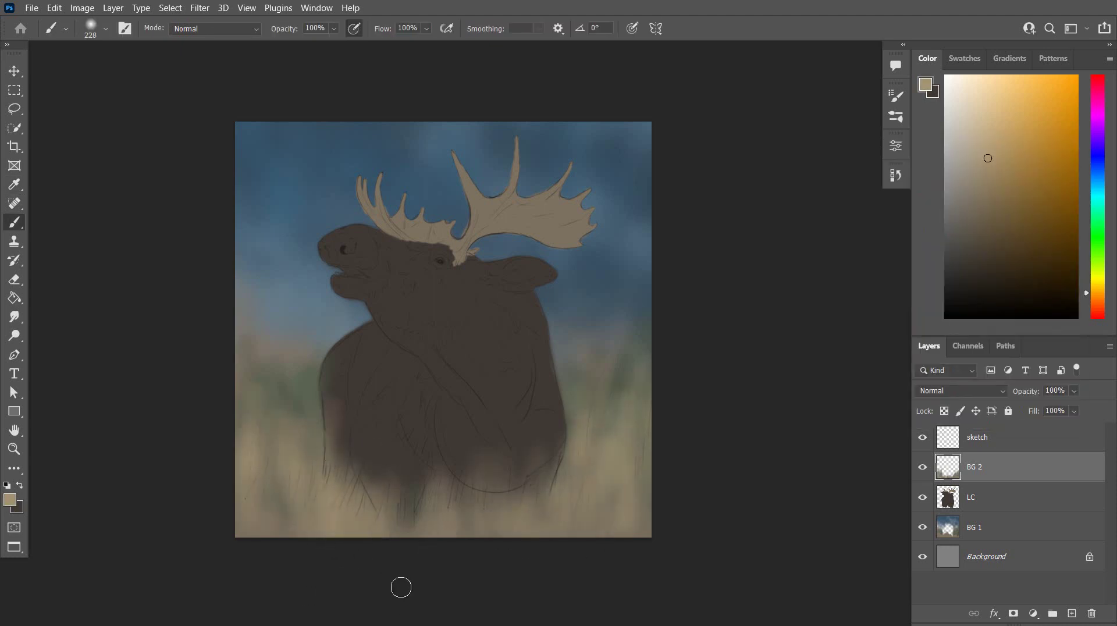
Switch to a textured brush preset and paint tan grass blades across the foreground and over the moose's lower body
left_click(106, 30)
left_click_drag(152, 75, 136, 75)
left_click(550, 219)
left_click(106, 29)
left_click(105, 166)
left_click(466, 474)
left_click_drag(490, 492, 490, 534)
left_click_drag(508, 481, 507, 536)
left_click_drag(540, 463, 527, 533)
left_click_drag(596, 420, 597, 486)
mouse_move(642, 465)
left_mouse_down()
mouse_move(642, 510)
mouse_move(614, 418)
mouse_move(560, 539)
left_mouse_up()
mouse_move(277, 506)
left_mouse_down()
mouse_move(267, 564)
mouse_move(459, 559)
left_mouse_up()
Reduce the textured brush to 50 px and paint thinner grass blades over the base of the moose's body
left_click(106, 30)
left_click_drag(114, 73, 103, 73)
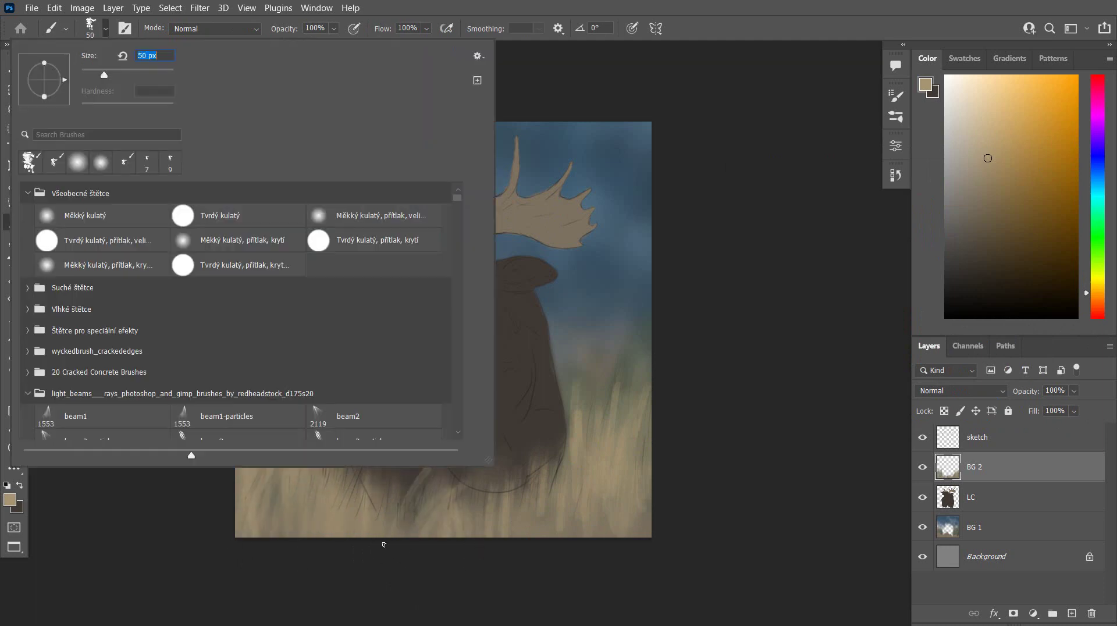
left_click(381, 541)
left_click_drag(492, 478, 478, 537)
left_click_drag(523, 498, 522, 537)
Set the brush colour to the darker tan #807259 and undo the last grass strokes
left_click(11, 501)
left_click(759, 261)
left_click(1042, 166)
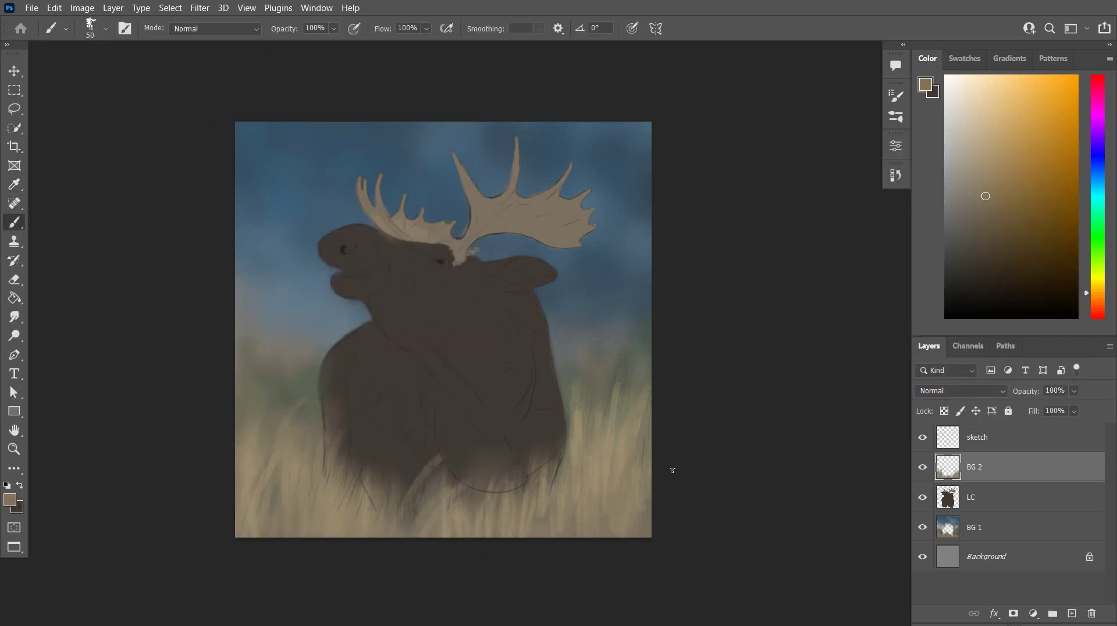
key("ctrl+z")
key("ctrl+z")
key("ctrl+z")
key("ctrl+z")
key("ctrl+z")
key("ctrl+z")
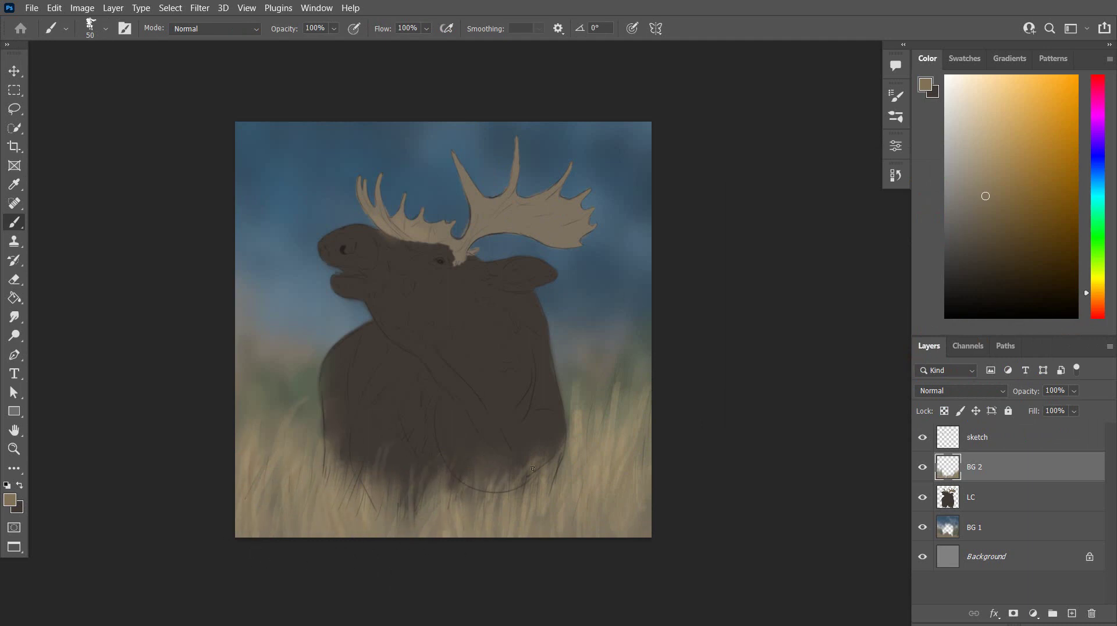
Paint darker tan grass blades behind the moose's back with the 50 px textured brush
left_click_drag(624, 373, 606, 437)
left_click_drag(585, 390, 570, 434)
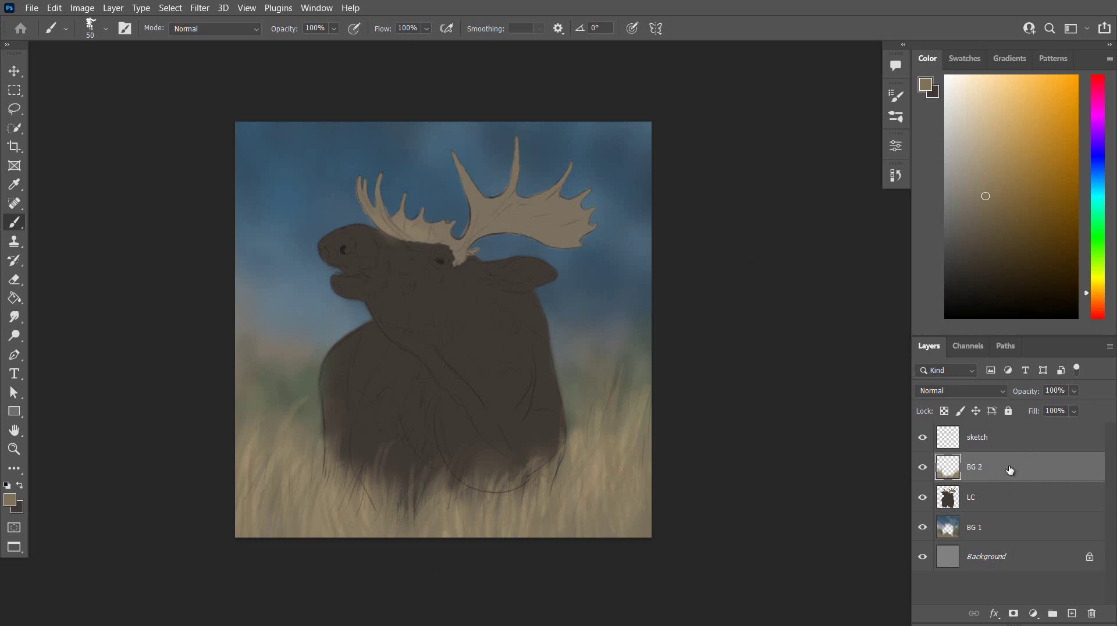
Enlarge the textured brush to 92 px and sample a muted dark green from the field beside the moose
left_click(106, 29)
left_click_drag(102, 74, 107, 74)
left_click(202, 500)
left_click(10, 500)
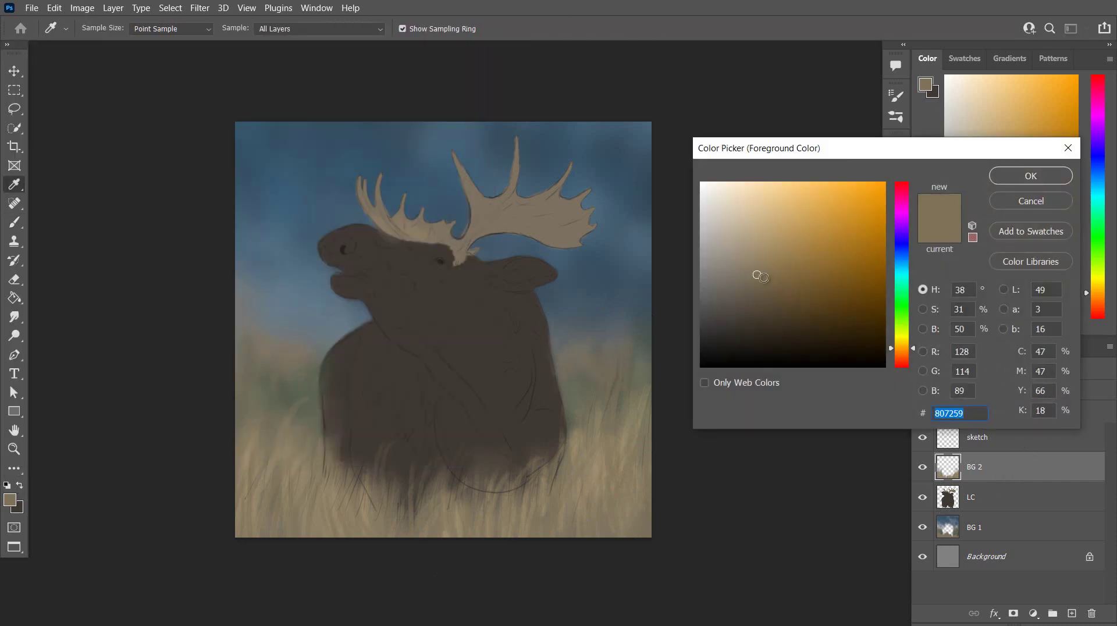
left_click(758, 296)
left_click(1030, 176)
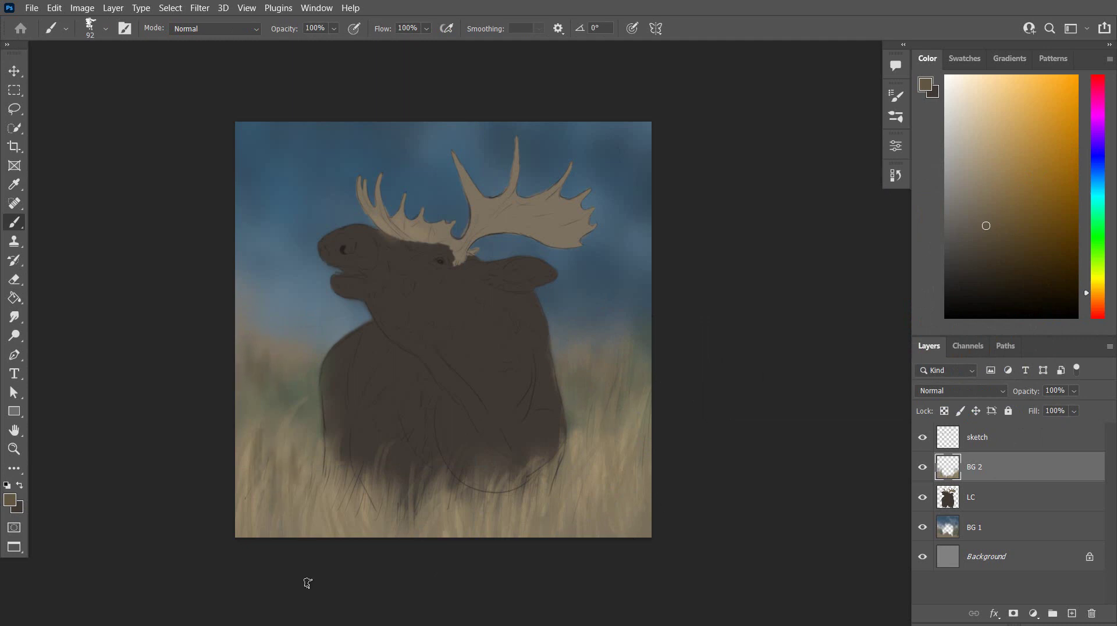
key("F6")
left_click(577, 391)
key("Return")
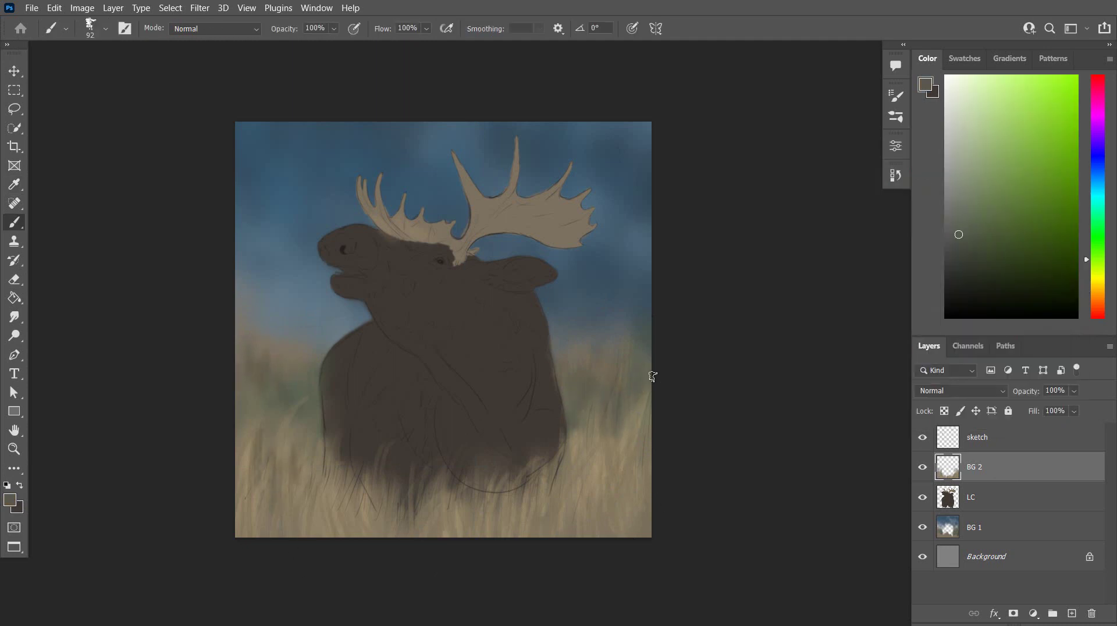
Paint muted dark green grass blades through the field on the picture's right side
left_click_drag(651, 381, 647, 417)
left_click_drag(615, 430, 626, 510)
left_click_drag(648, 433, 642, 508)
mouse_move(600, 433)
left_mouse_down()
mouse_move(593, 518)
mouse_move(602, 494)
left_mouse_up()
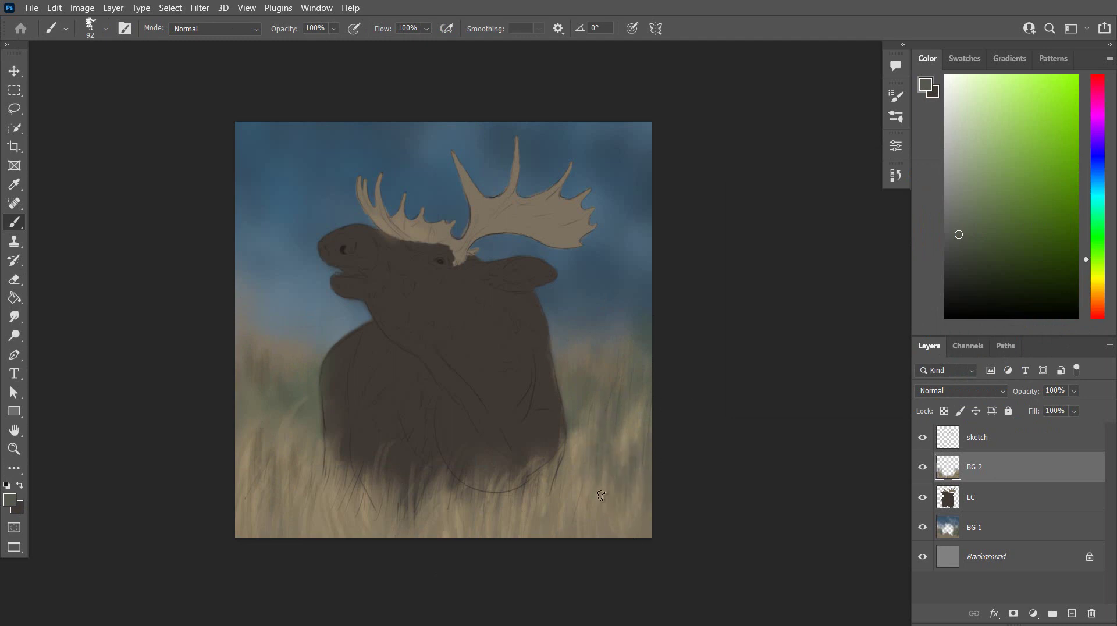
Sample an olive green from the field and add grass blades near the picture's right edge
key("F6")
left_click(578, 395)
key("Return")
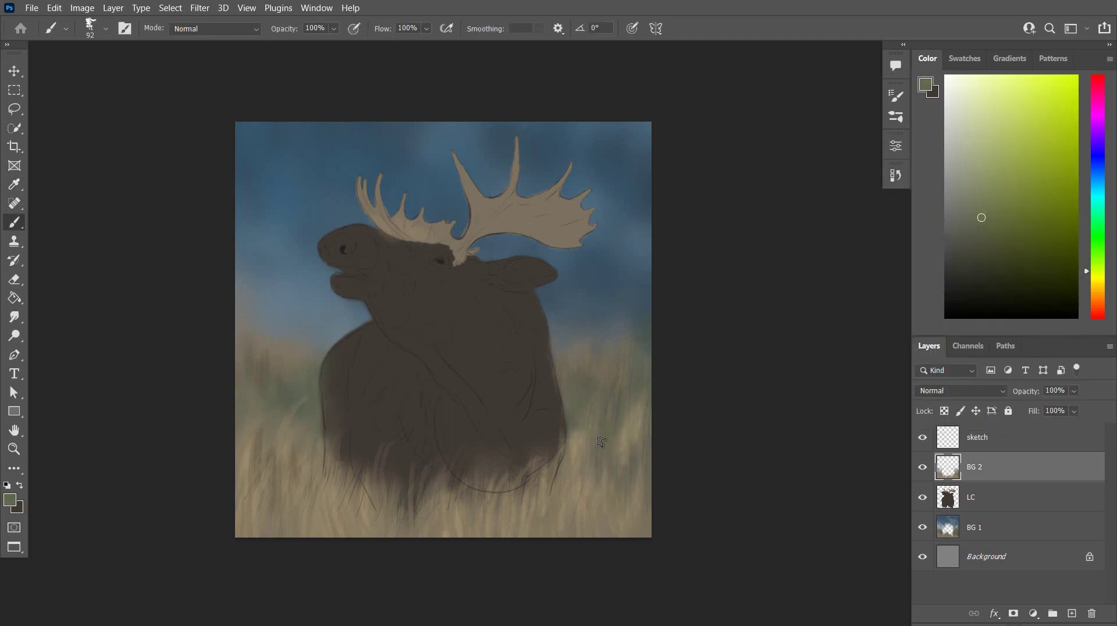
left_click_drag(633, 393, 635, 358)
Set the brush colour to a darker, greyer olive and paint grass blades in the field at the picture's left edge
left_click(8, 504)
left_click(738, 309)
key("Return")
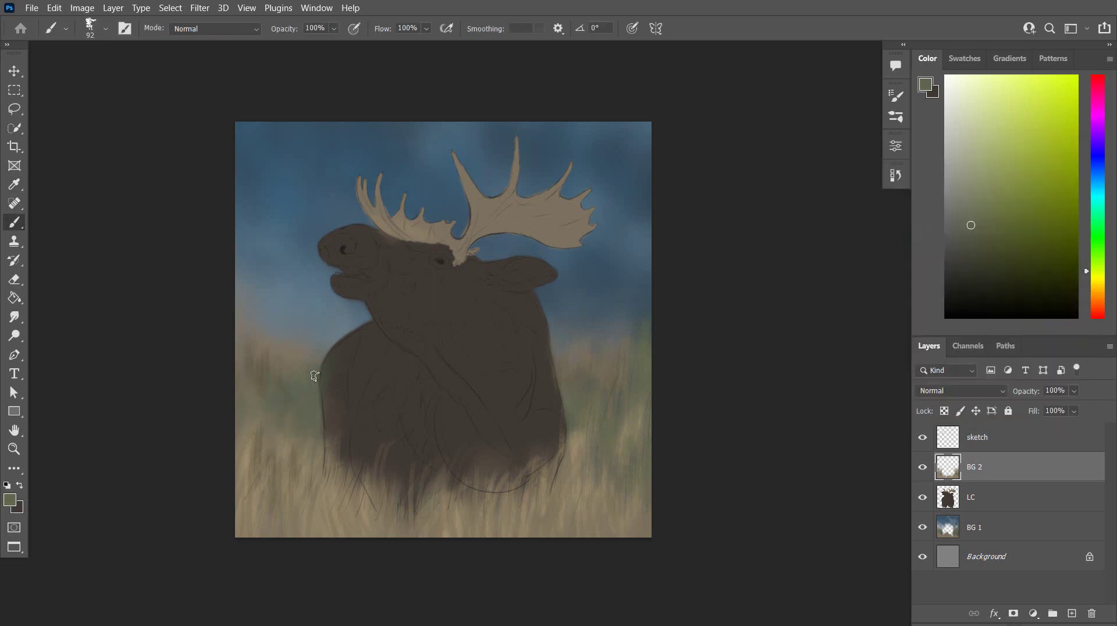
left_click_drag(239, 458, 262, 411)
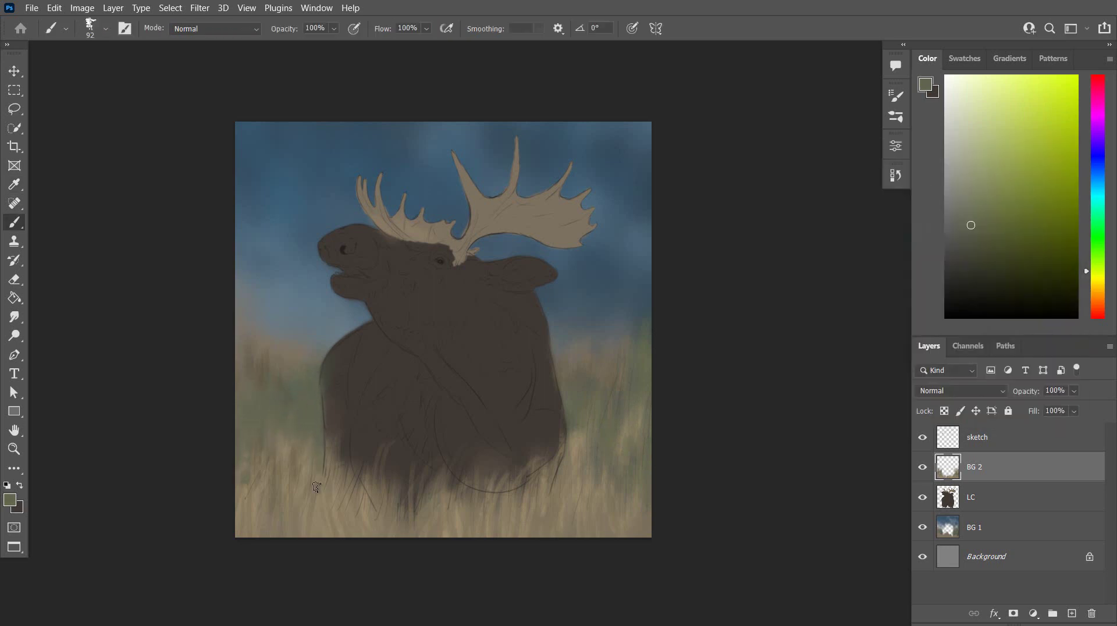
Lighten the olive brush colour and paint brighter green grass on both sides of the moose
left_click(10, 501)
left_click(754, 270)
key("Return")
left_click_drag(293, 424, 276, 405)
left_click_drag(644, 349, 645, 377)
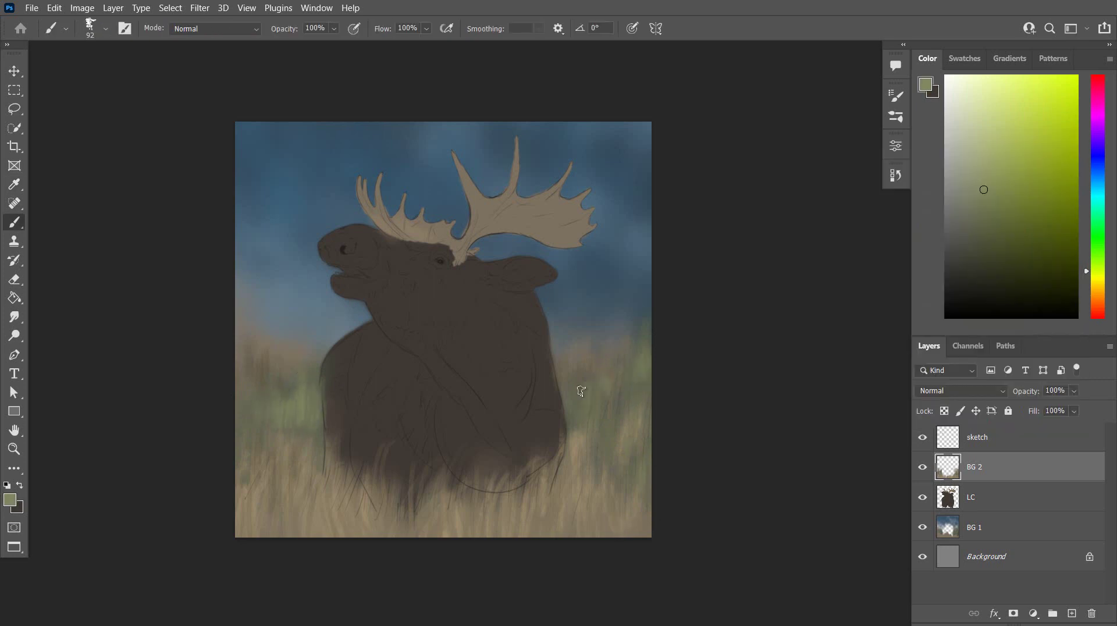
Sample a light tan from the foreground grass and paint blades over the green field right of the moose
left_click(9, 501)
left_click(311, 512)
key("Return")
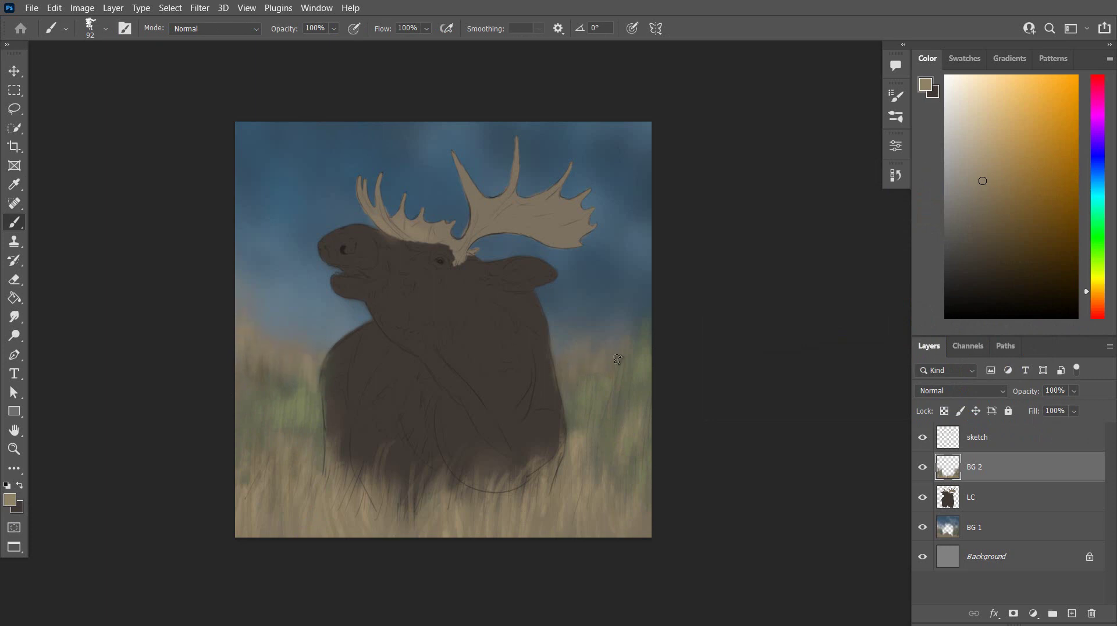
left_click_drag(630, 338, 633, 407)
Switch to a soft round brush, try a stroke on the field and step back in the history to remove the latest strokes
left_click(95, 30)
left_click_drag(608, 371, 610, 338)
left_click(895, 176)
left_click(779, 325)
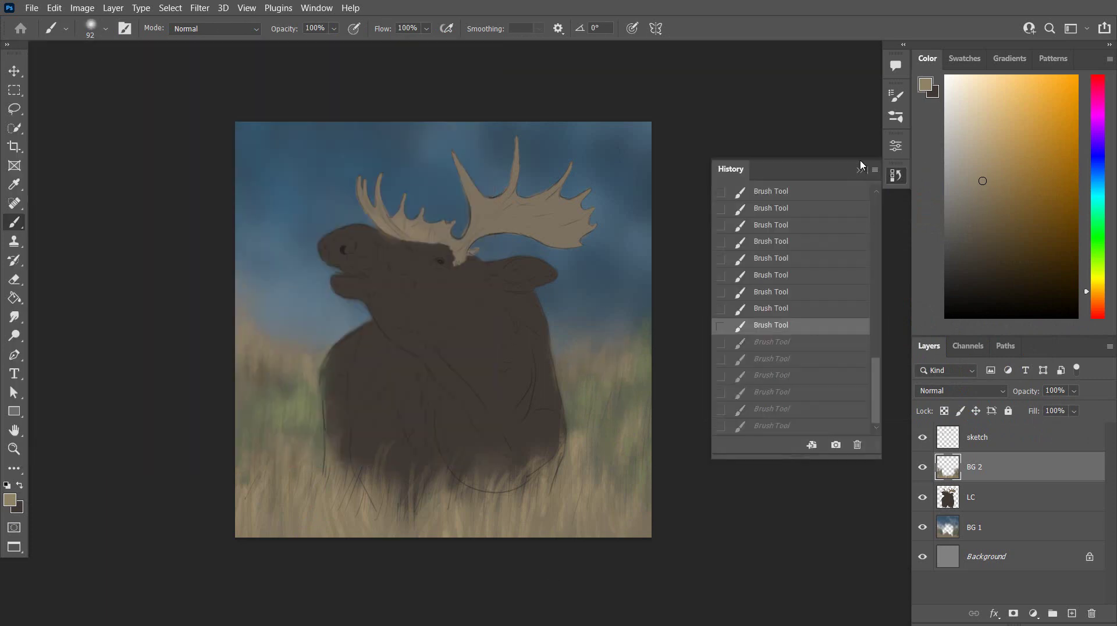
left_click(877, 163)
Turn on pen pressure for opacity and paint soft tan grass along the horizon right of the moose
left_click(353, 29)
left_click_drag(612, 385, 651, 307)
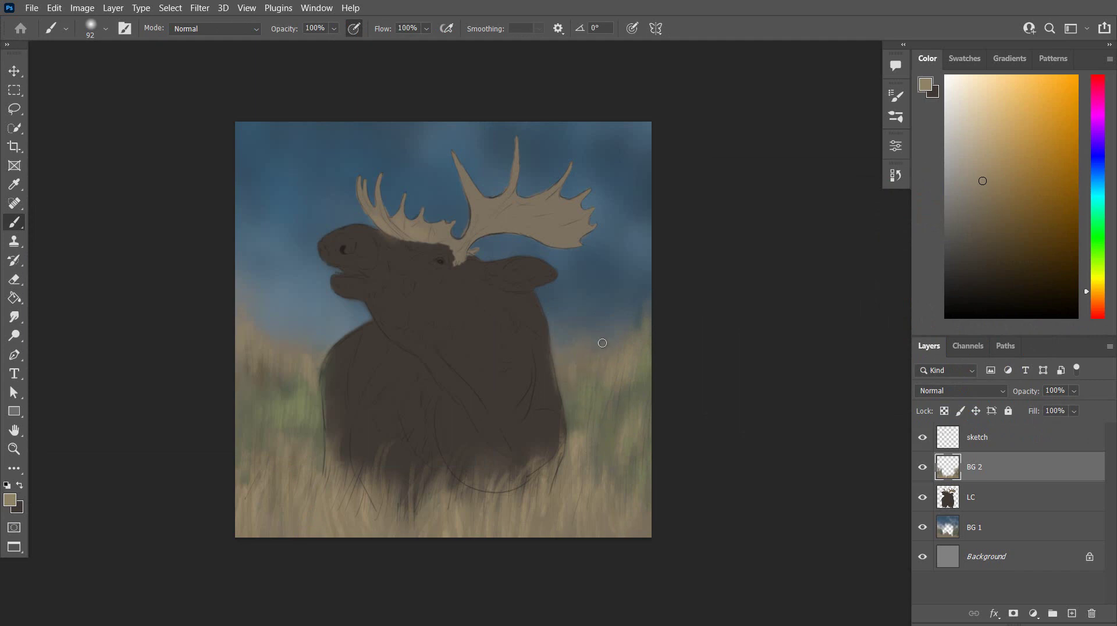
left_click_drag(565, 407, 583, 331)
Enlarge the soft round brush to 190 px and blend soft tan grass upward along the horizon behind the moose's back
left_click(98, 30)
left_click_drag(135, 75, 148, 74)
left_click(168, 528)
left_click_drag(313, 356, 316, 320)
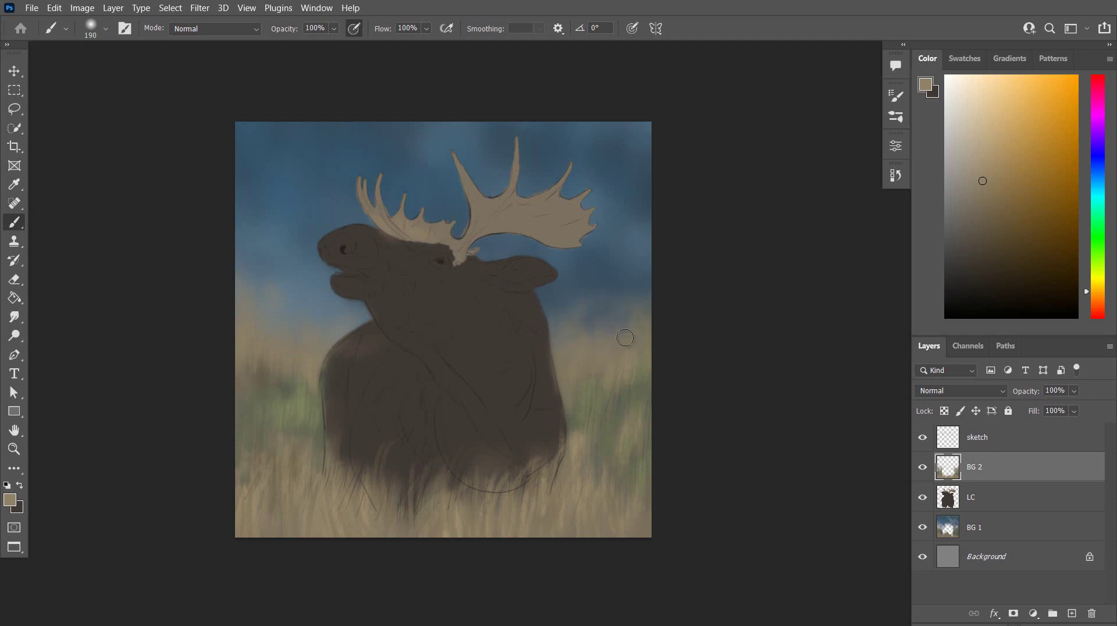
Sample a dark blue from the sky and blend the sky above the horizon and around the muzzle at 275 px
left_click(10, 500)
left_click(274, 169)
left_click(1018, 175)
left_click(98, 31)
left_click_drag(148, 75, 150, 76)
left_click(167, 528)
left_click_drag(247, 315, 251, 279)
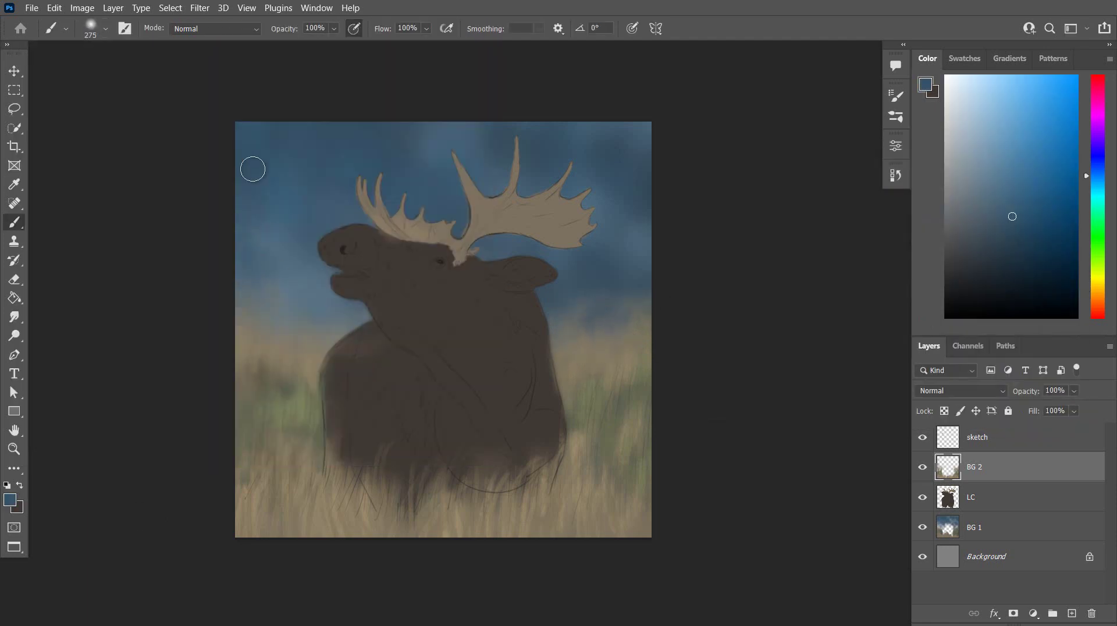
left_click_drag(344, 286, 362, 288)
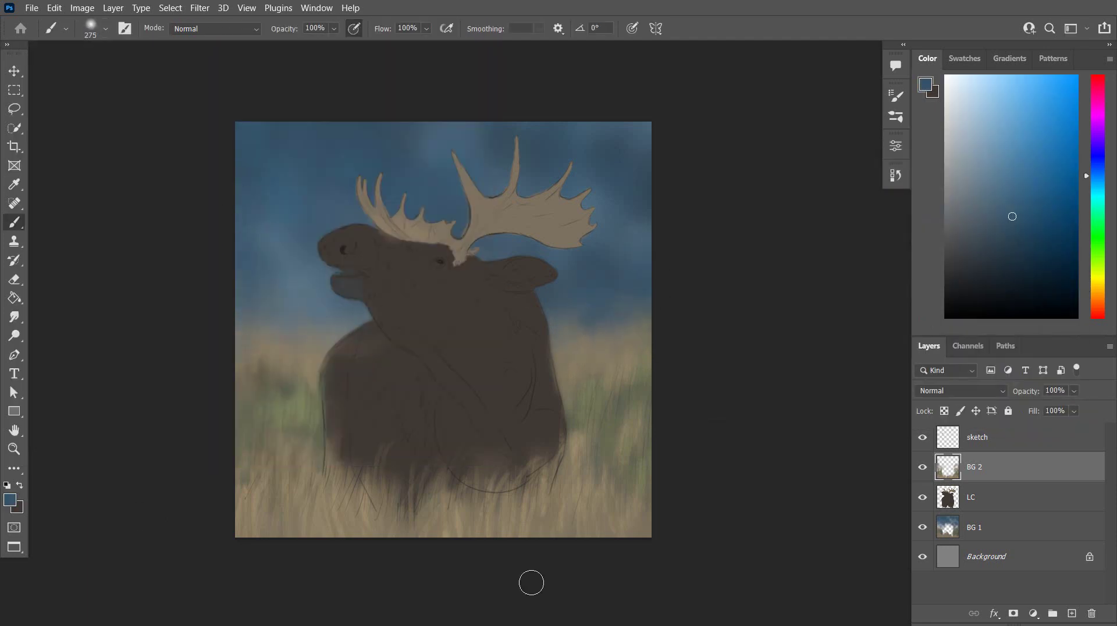
Create a new layer above the sketch layer and name it LC 2
left_click(1002, 438)
left_click(1072, 613)
double_click(981, 438)
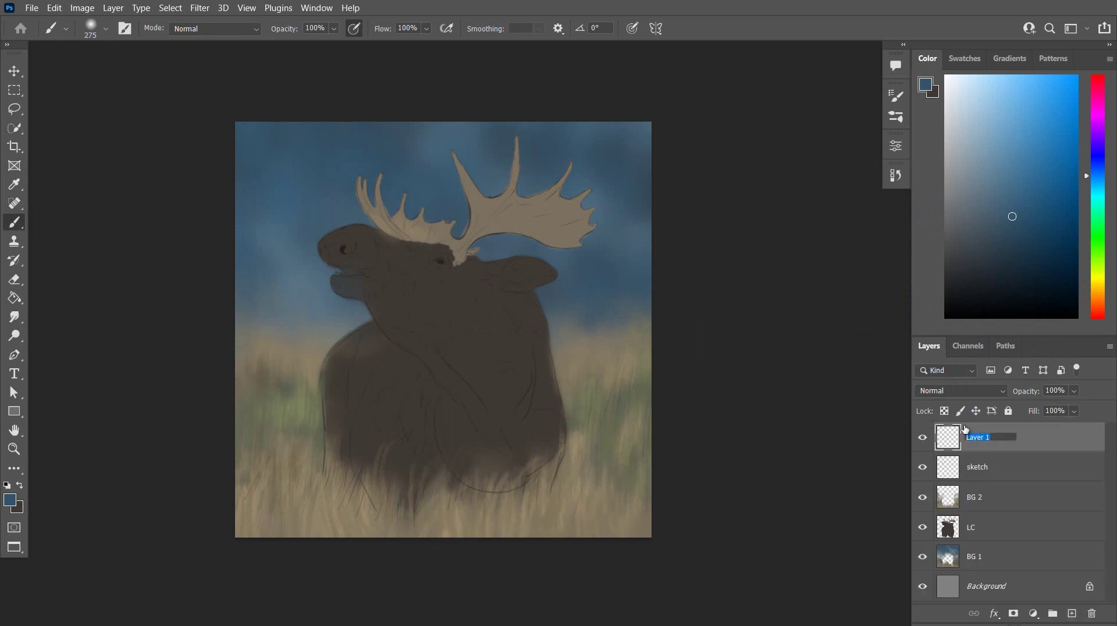
type("LC 2")
left_click(989, 464)
left_click(985, 432)
Sample the moose's body brown, lighten it, and paint soft highlights on the back and shoulder with a 161 px brush
scroll(518, 336, "up", 3)
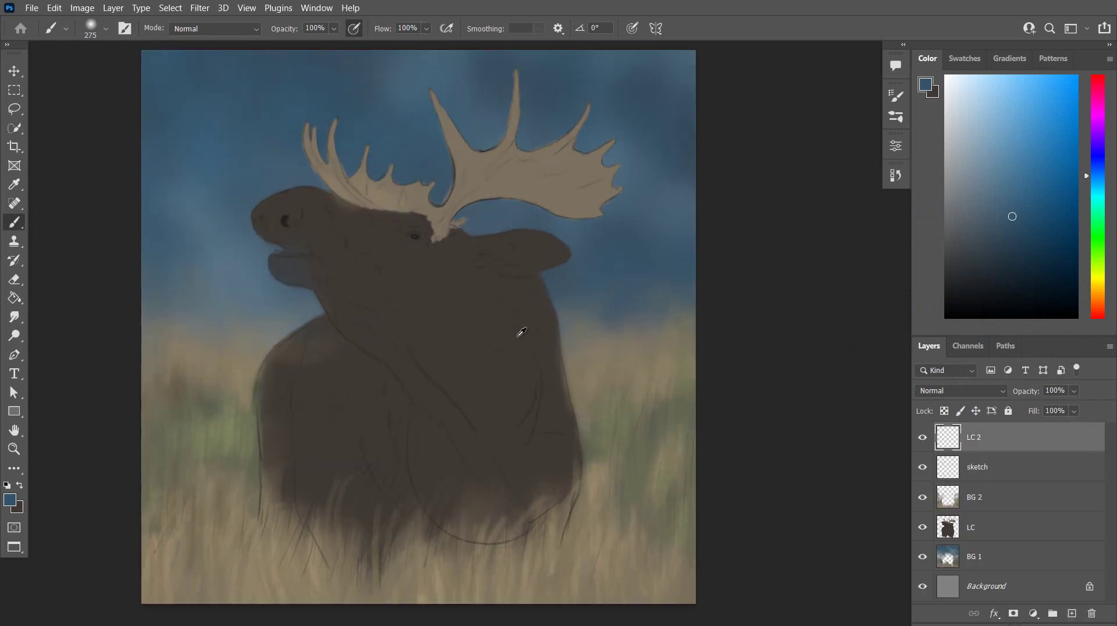
left_click(925, 85)
left_click(541, 326)
left_click(728, 301)
left_click(1031, 176)
left_click(105, 29)
left_click_drag(158, 75, 150, 75)
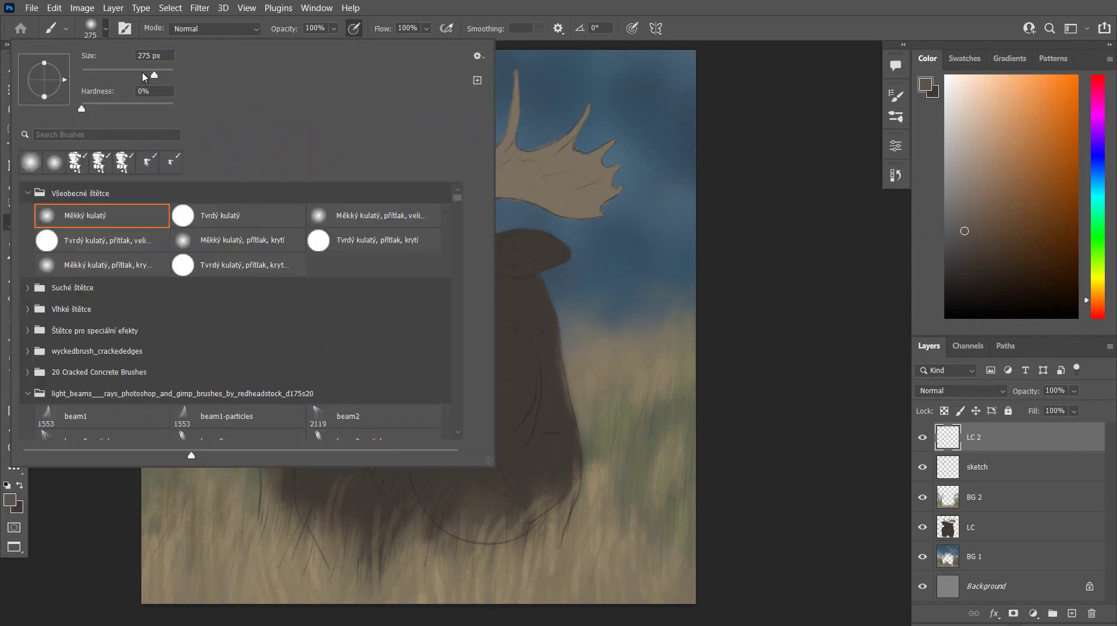
mouse_move(270, 378)
left_mouse_down()
mouse_move(272, 420)
mouse_move(293, 427)
mouse_move(329, 492)
left_mouse_up()
Swap to the dark body brown and paint over the body's edge, the head and the base of the antlers
left_click(20, 486)
left_click_drag(267, 429, 274, 504)
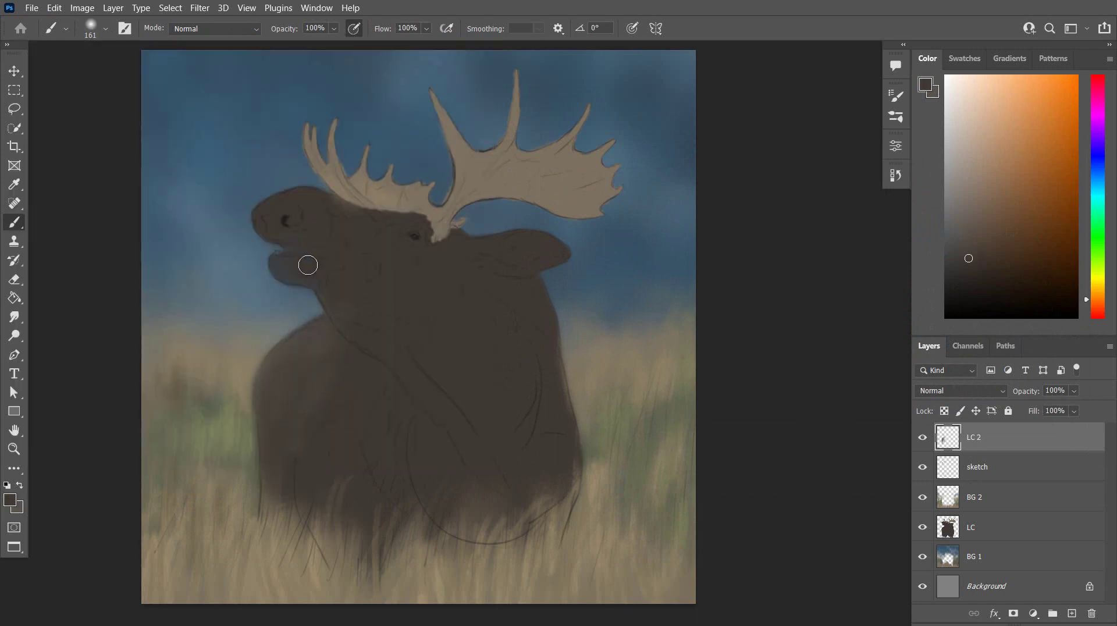
mouse_move(376, 224)
left_mouse_down()
mouse_move(446, 281)
mouse_move(416, 254)
left_mouse_up()
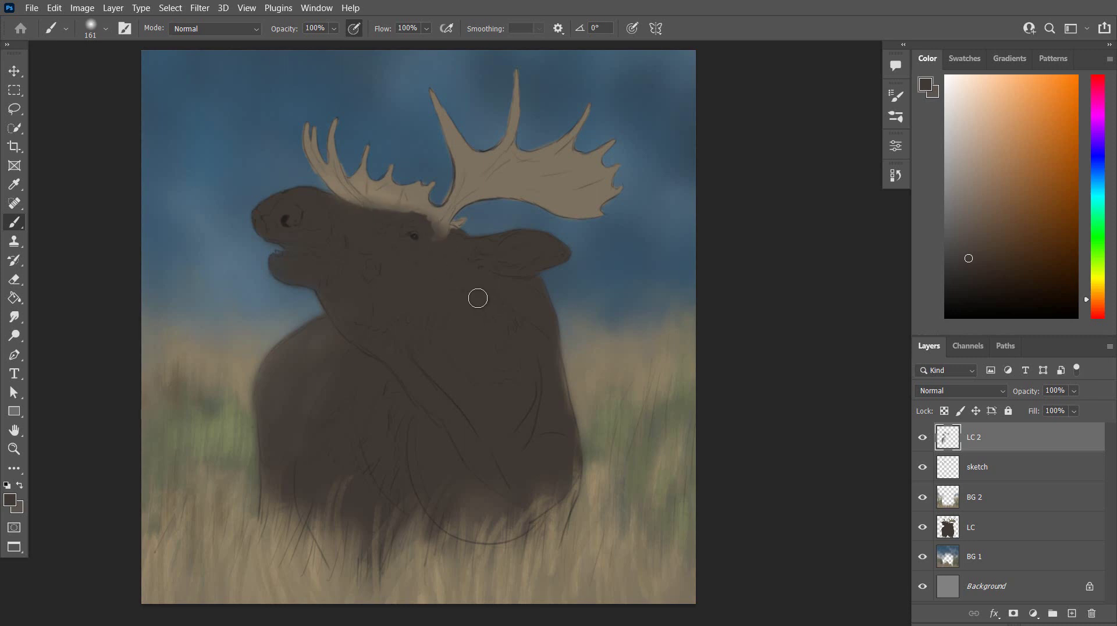
left_click_drag(384, 215, 429, 220)
Set the brush colour to a near-black brown and shade the moose's throat, neck, chest and flank
key("Return")
key("b")
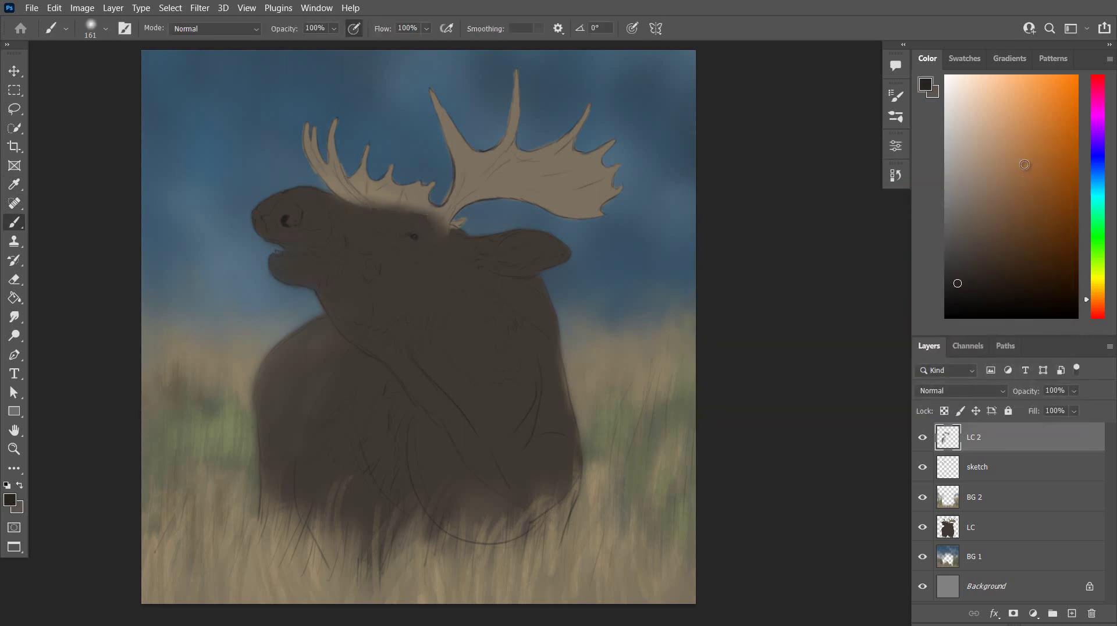
mouse_move(340, 316)
left_mouse_down()
mouse_move(444, 423)
mouse_move(489, 441)
mouse_move(538, 411)
mouse_move(475, 365)
mouse_move(507, 485)
mouse_move(469, 411)
mouse_move(472, 489)
left_mouse_up()
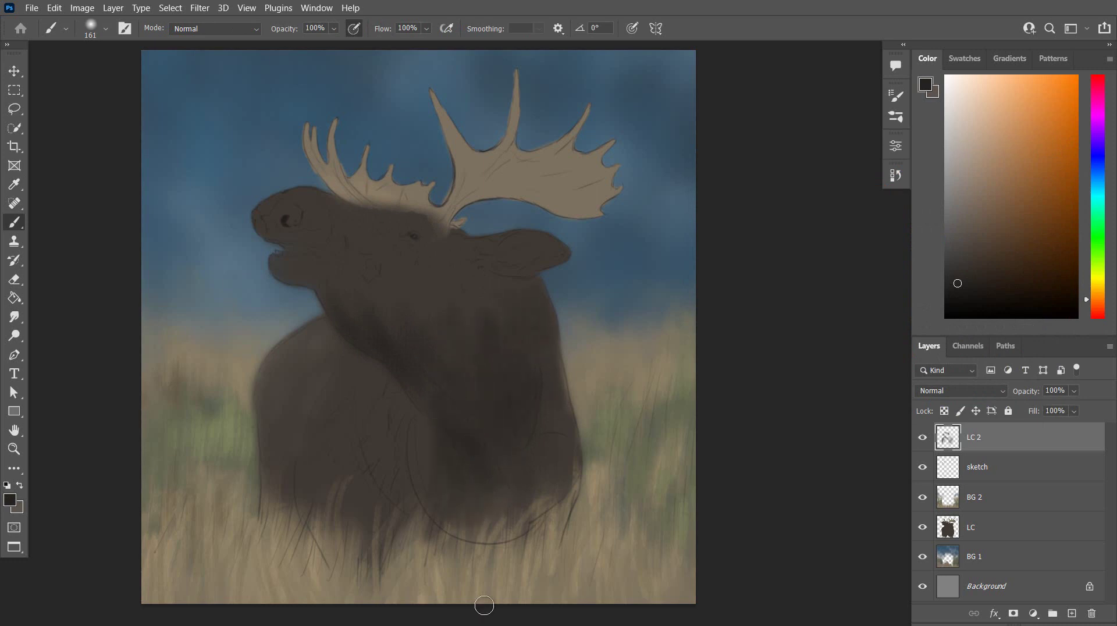
mouse_move(279, 455)
left_mouse_down()
mouse_move(273, 425)
mouse_move(326, 455)
mouse_move(337, 559)
mouse_move(389, 458)
mouse_move(414, 571)
mouse_move(337, 569)
mouse_move(380, 497)
mouse_move(391, 386)
mouse_move(323, 435)
mouse_move(333, 375)
mouse_move(317, 353)
mouse_move(359, 382)
mouse_move(301, 272)
mouse_move(334, 245)
mouse_move(336, 261)
mouse_move(431, 274)
left_mouse_up()
mouse_move(557, 375)
left_mouse_down()
mouse_move(569, 452)
mouse_move(559, 469)
left_mouse_up()
Reduce the brush to 88 px and deepen the shadows on the chest's lower edge, shoulder and neck
left_click(106, 29)
left_click_drag(150, 75, 142, 75)
mouse_move(574, 477)
left_mouse_down()
mouse_move(556, 538)
mouse_move(537, 528)
mouse_move(517, 484)
mouse_move(491, 558)
mouse_move(520, 489)
mouse_move(537, 536)
left_mouse_up()
mouse_move(410, 401)
left_mouse_down()
mouse_move(404, 441)
mouse_move(371, 394)
mouse_move(401, 358)
left_mouse_up()
mouse_move(533, 282)
left_mouse_down()
mouse_move(555, 346)
mouse_move(506, 443)
left_mouse_up()
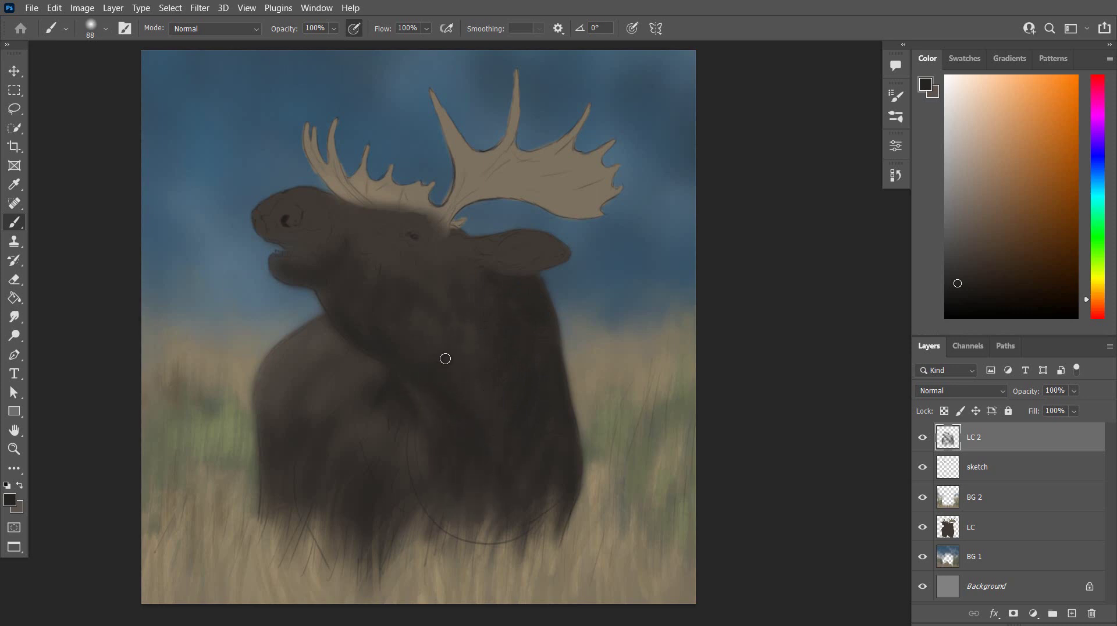
Shade the muzzle, back, flank and lower body of the moose with dark fur strokes
mouse_move(299, 207)
left_mouse_down()
mouse_move(316, 205)
mouse_move(294, 260)
left_mouse_up()
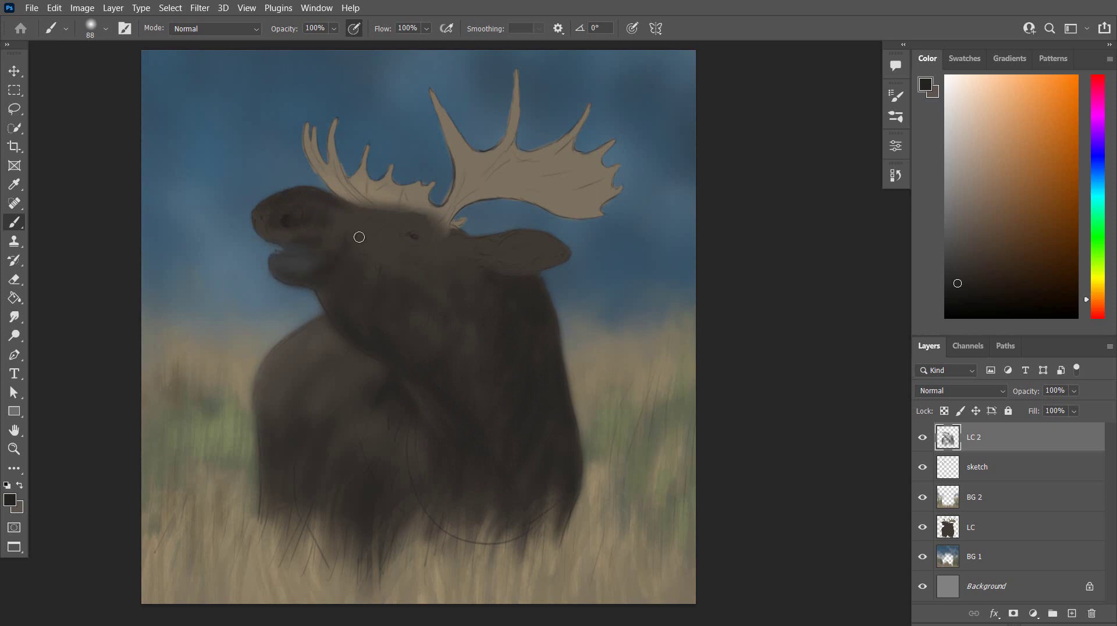
mouse_move(311, 329)
left_mouse_down()
mouse_move(293, 354)
mouse_move(315, 315)
mouse_move(273, 383)
mouse_move(297, 372)
mouse_move(264, 370)
mouse_move(326, 390)
left_mouse_up()
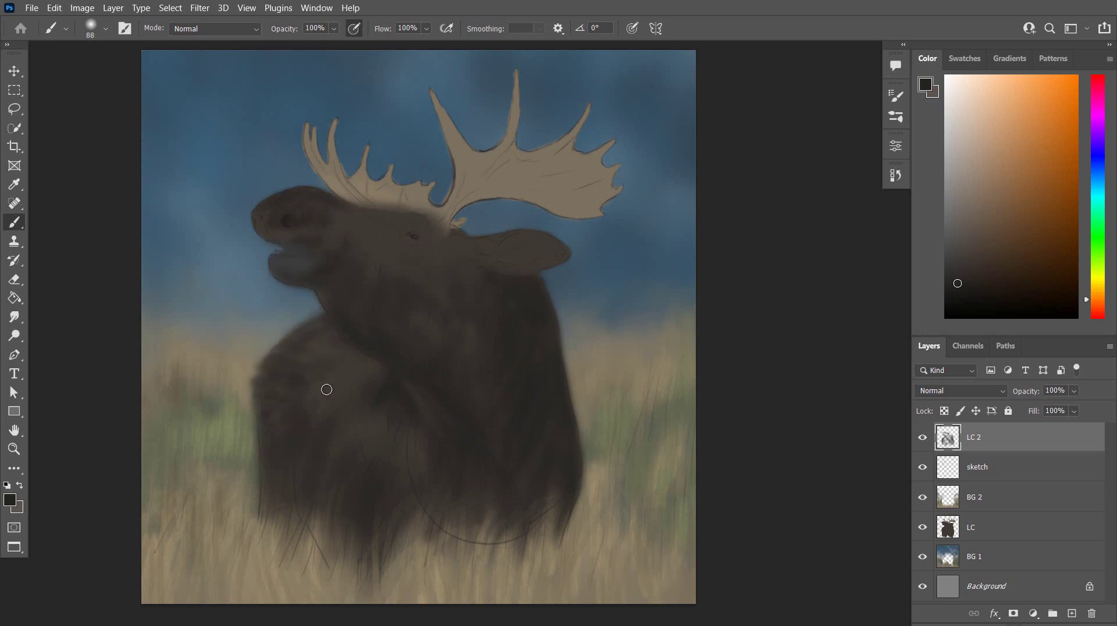
left_click_drag(262, 429, 289, 403)
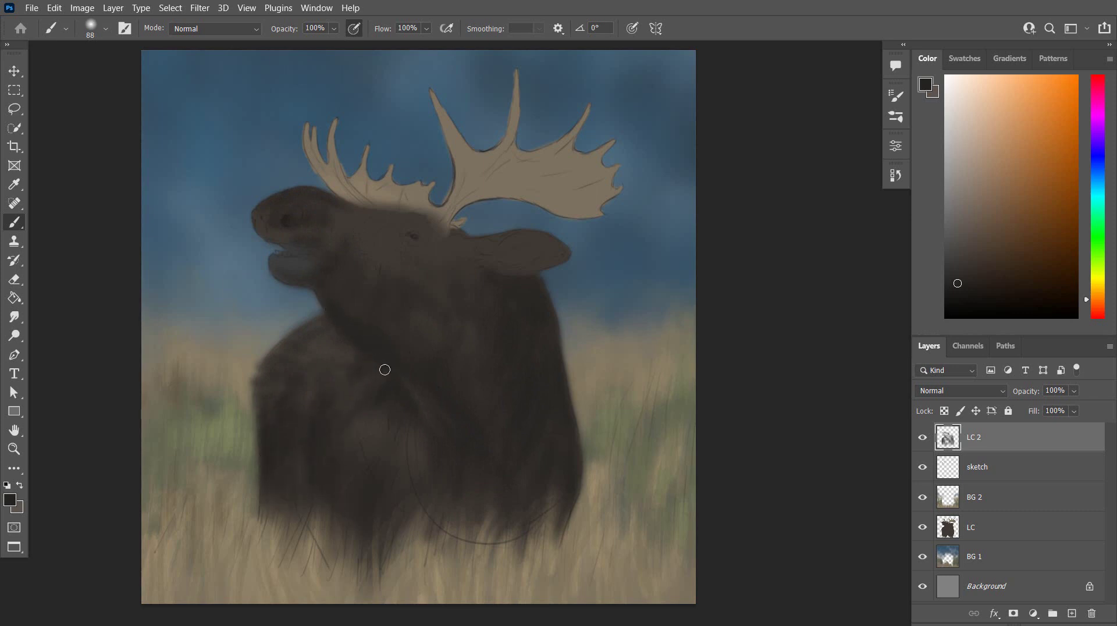
mouse_move(364, 466)
left_mouse_down()
mouse_move(350, 466)
mouse_move(409, 541)
left_mouse_up()
mouse_move(407, 431)
left_mouse_down()
mouse_move(401, 518)
mouse_move(434, 541)
left_mouse_up()
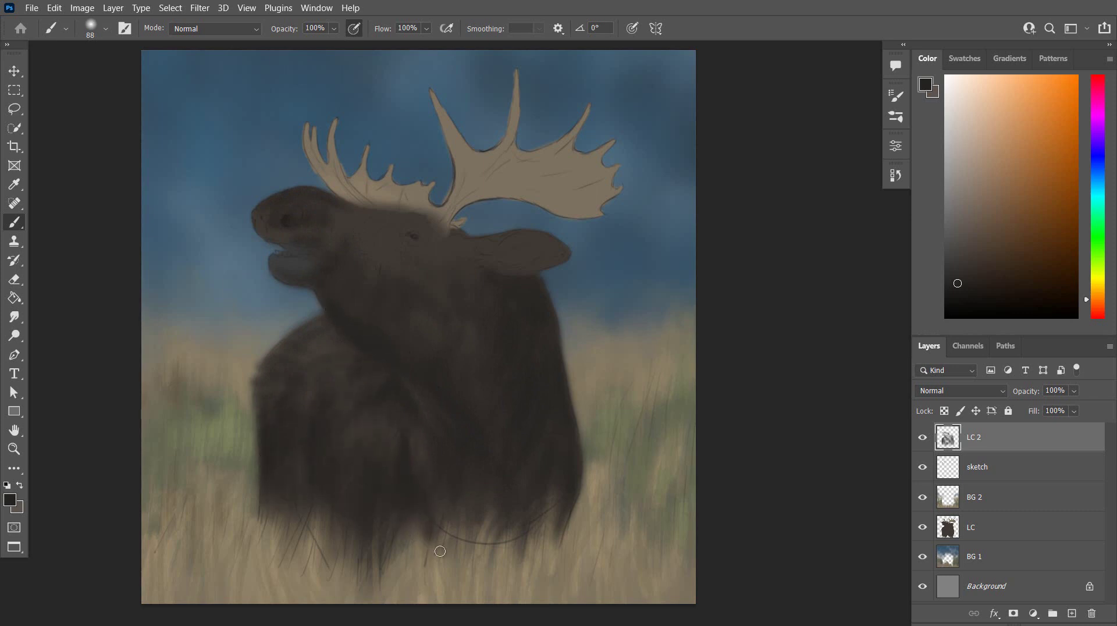
Darken the fur on the face, around the antler base beside the ear, and along the back's outer edge
left_click_drag(401, 226, 358, 232)
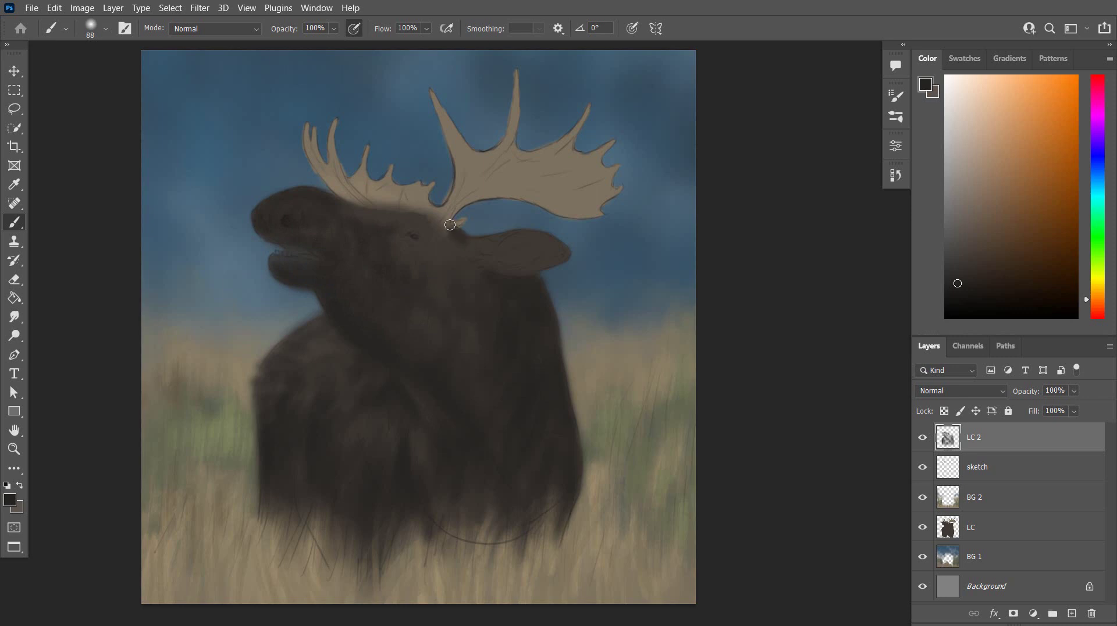
mouse_move(450, 225)
left_mouse_down()
mouse_move(479, 261)
mouse_move(420, 241)
mouse_move(458, 248)
left_mouse_up()
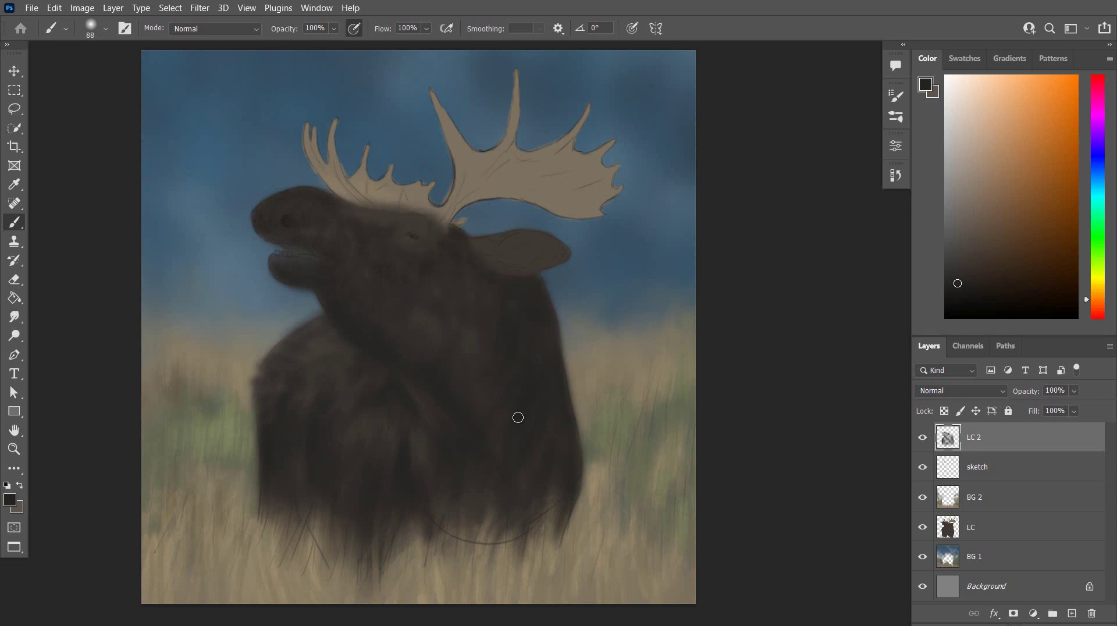
scroll(322, 290, "up", 1)
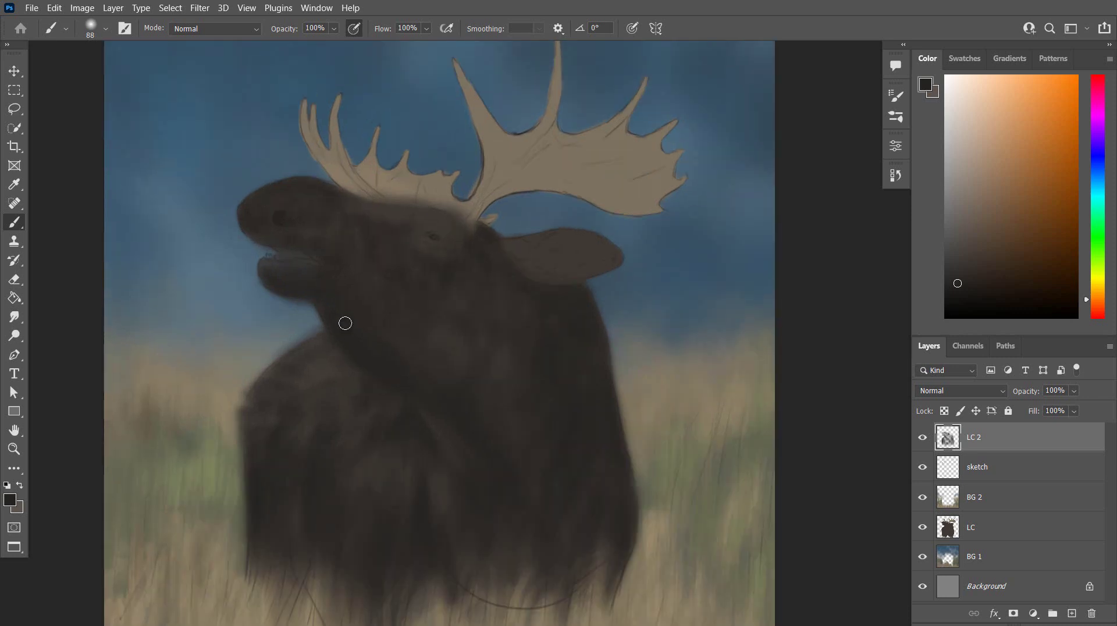
left_click_drag(254, 397, 250, 423)
Set the brush to a light grey at 17 px and paint the teeth at the front of the moose's mouth
left_click(12, 501)
left_click(702, 218)
left_click(1010, 172)
scroll(276, 230, "up", 2)
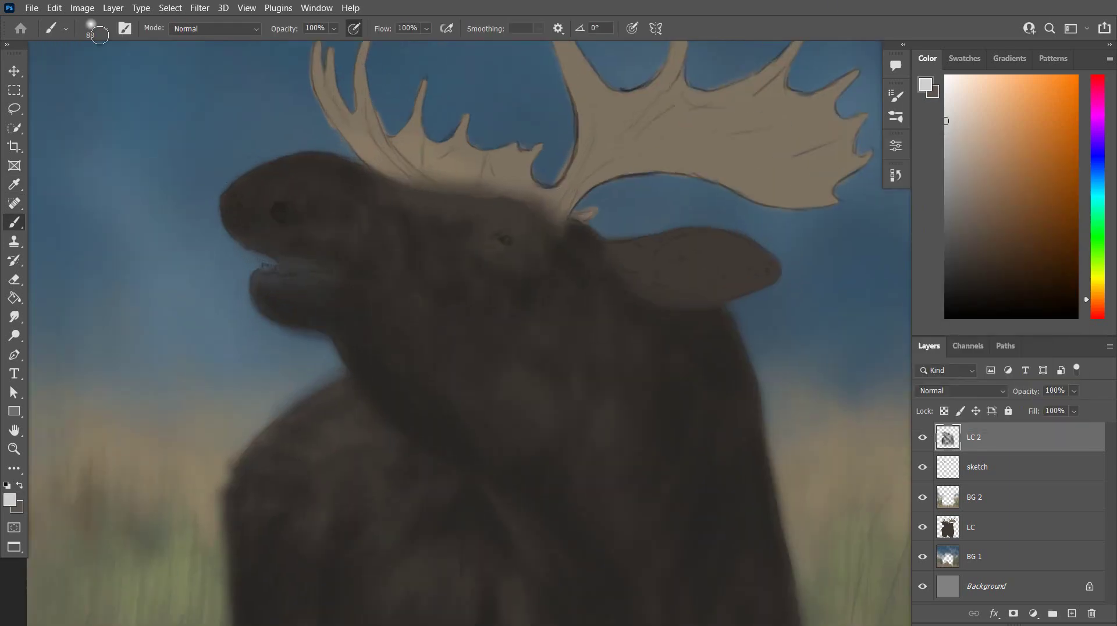
left_click(106, 28)
left_click_drag(93, 74, 83, 74)
left_click(237, 515)
left_click_drag(265, 266, 275, 271)
Set the brush colour to the muted mauve #90808c and paint the gum line toward the back of the mouth
left_click(10, 500)
left_click_drag(906, 233, 906, 205)
mouse_move(734, 269)
left_mouse_down()
mouse_move(739, 289)
mouse_move(739, 277)
left_mouse_up()
left_click(1025, 174)
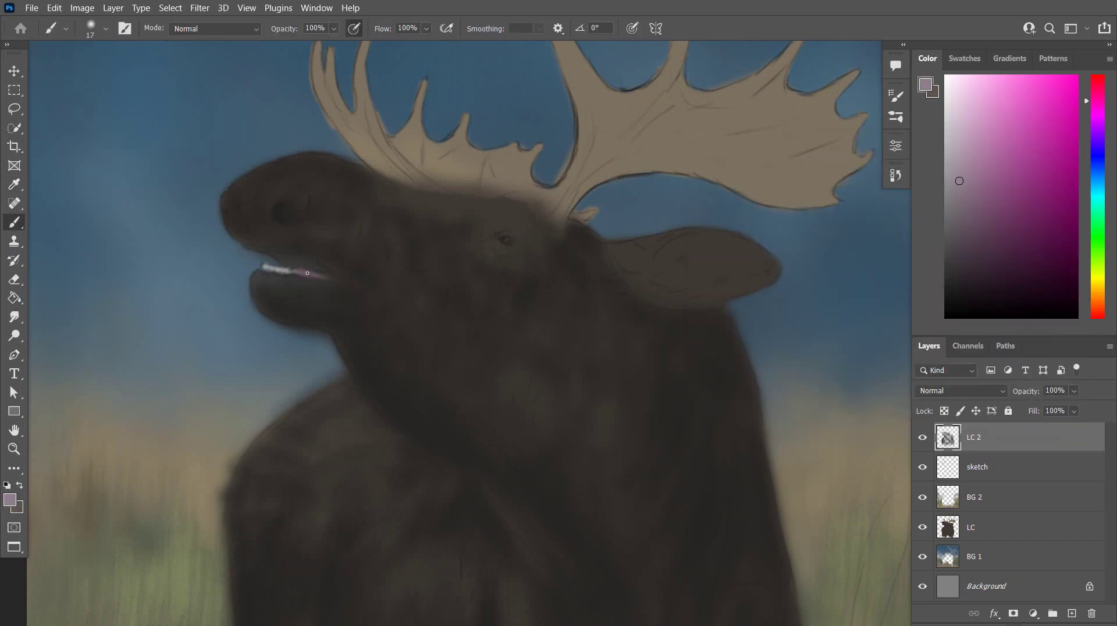
left_click_drag(298, 273, 327, 277)
Set a light warm grey brush at 31 px and 43% opacity and paint a highlight on the tip of the nose
scroll(334, 284, "down", 1)
left_click(9, 500)
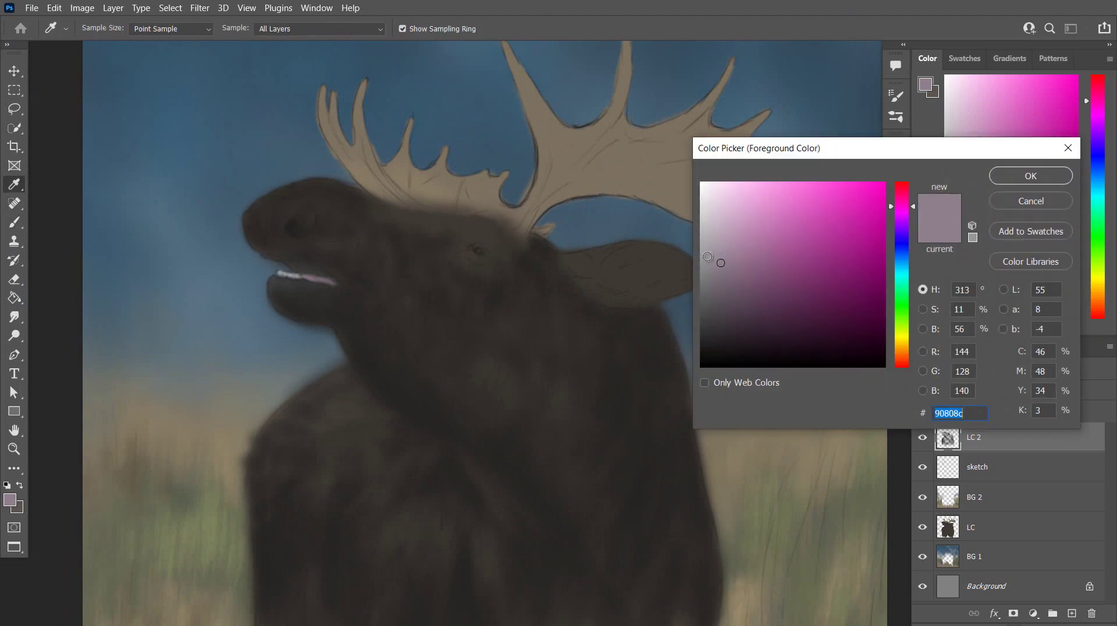
left_click(906, 349)
left_click_drag(714, 259, 720, 240)
left_click(1029, 175)
left_click(106, 28)
left_click_drag(89, 74, 95, 74)
left_click(334, 28)
left_click(311, 45)
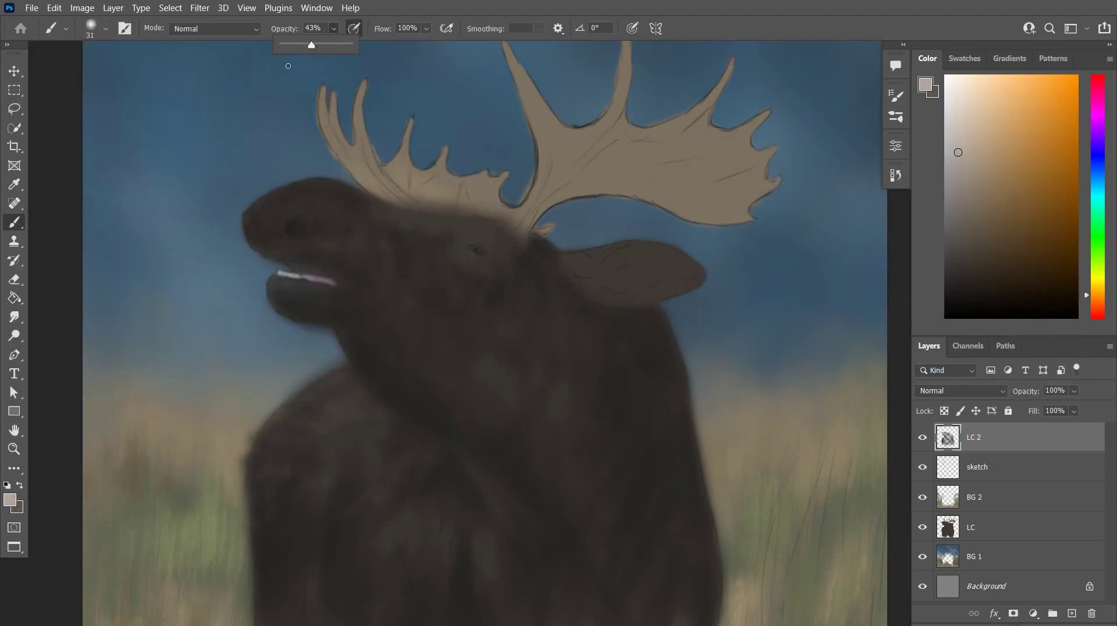
left_click_drag(248, 216, 249, 241)
Change the brush colour to a neutral light grey and paint highlights on the lower jaw, nose and nostril
left_click(9, 500)
left_click(702, 223)
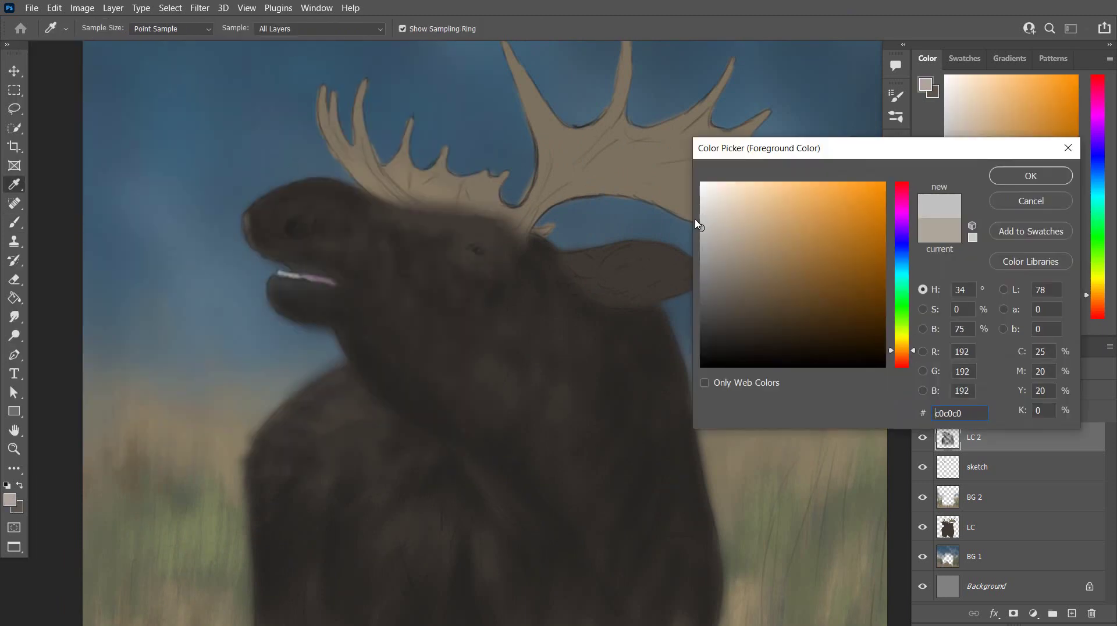
left_click(700, 223)
key("Return")
mouse_move(269, 295)
left_mouse_down()
mouse_move(291, 283)
mouse_move(337, 316)
left_mouse_up()
mouse_move(283, 217)
left_mouse_down()
mouse_move(325, 238)
mouse_move(302, 243)
mouse_move(277, 205)
mouse_move(262, 222)
mouse_move(252, 208)
mouse_move(319, 203)
mouse_move(270, 221)
mouse_move(277, 193)
mouse_move(274, 216)
mouse_move(251, 204)
mouse_move(247, 213)
mouse_move(287, 246)
mouse_move(278, 204)
mouse_move(303, 204)
left_mouse_up()
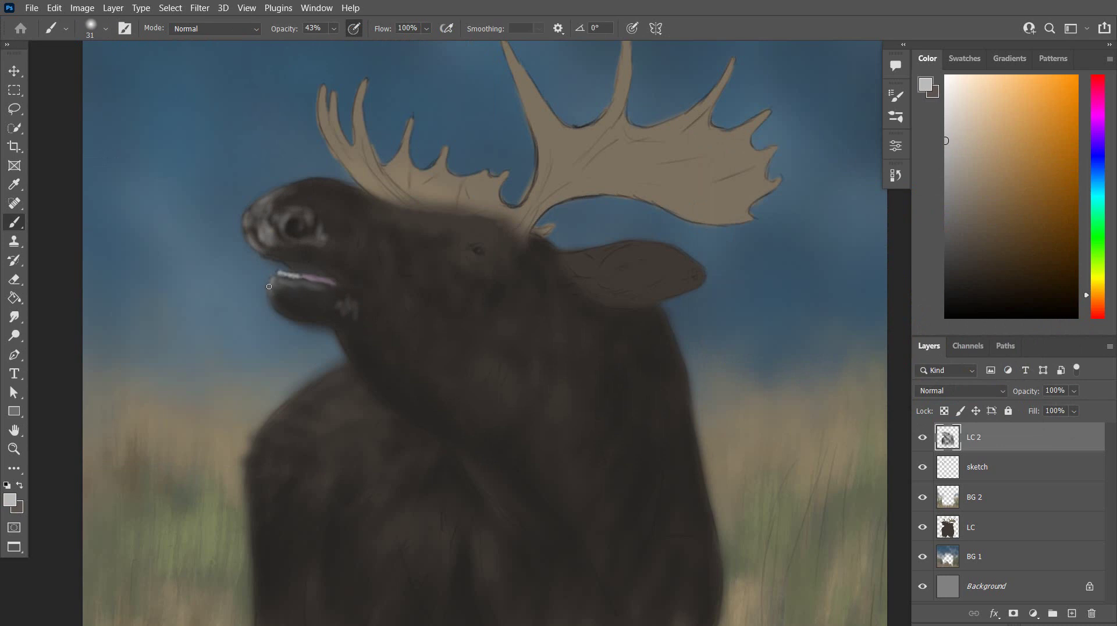
Extend the highlights along the lower jaw, and with a medium grey brush colour paint highlights around the eye, brow and ear
mouse_move(278, 282)
left_mouse_down()
mouse_move(313, 296)
mouse_move(313, 281)
mouse_move(356, 295)
left_mouse_up()
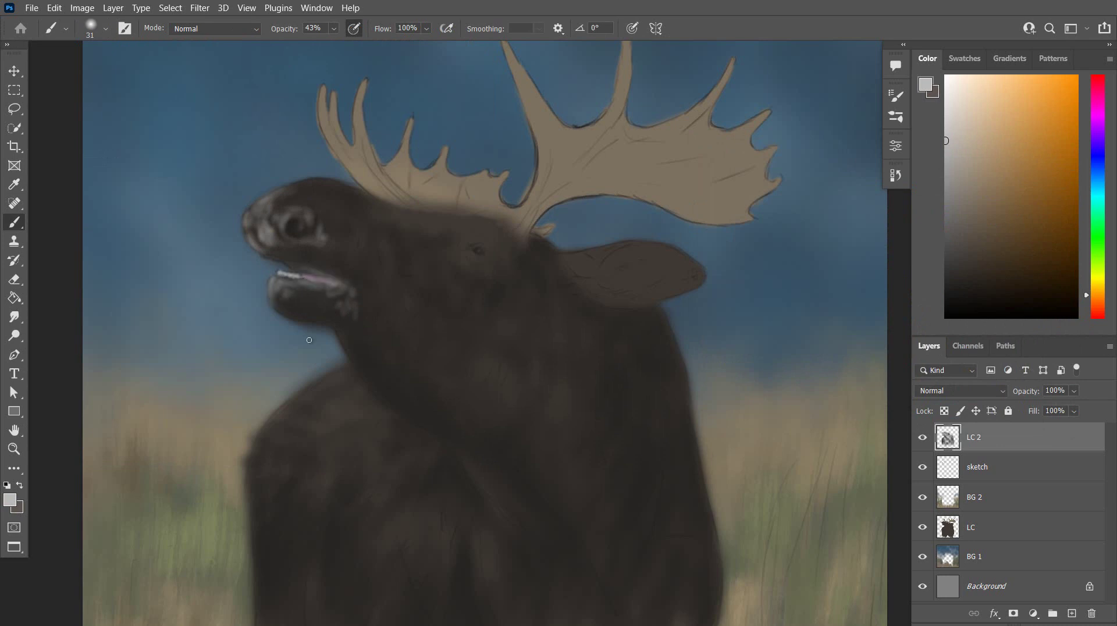
left_click(12, 504)
left_click_drag(706, 250, 708, 270)
left_click(1016, 171)
scroll(588, 309, "down", 1)
left_click(978, 523)
left_click(992, 438)
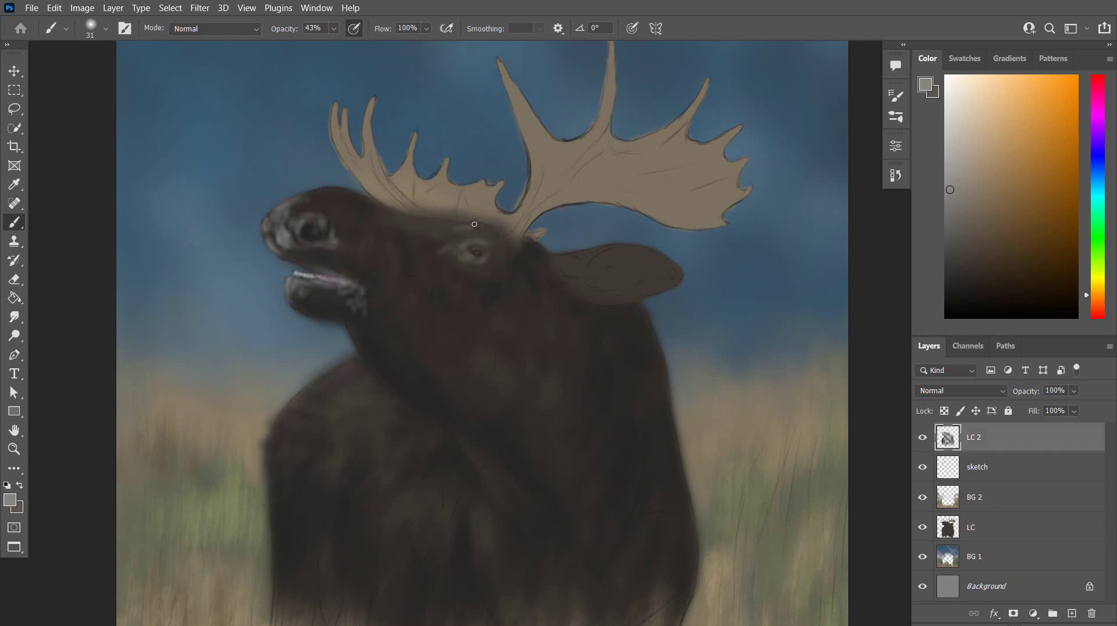
mouse_move(474, 224)
left_mouse_down()
mouse_move(497, 223)
mouse_move(429, 231)
mouse_move(520, 240)
left_mouse_up()
mouse_move(590, 257)
left_mouse_down()
mouse_move(631, 273)
mouse_move(562, 295)
mouse_move(640, 297)
mouse_move(602, 296)
mouse_move(618, 297)
mouse_move(643, 264)
mouse_move(602, 260)
mouse_move(601, 276)
mouse_move(650, 264)
mouse_move(682, 283)
mouse_move(665, 284)
mouse_move(662, 269)
mouse_move(584, 283)
left_mouse_up()
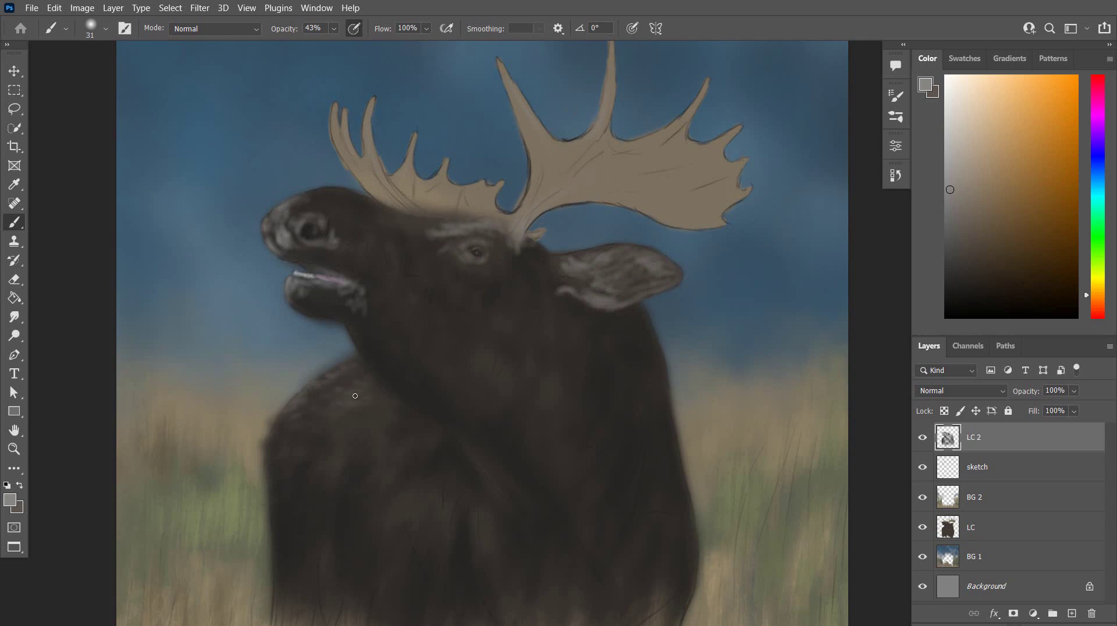
left_click_drag(573, 318, 555, 301)
left_click_drag(519, 235, 508, 244)
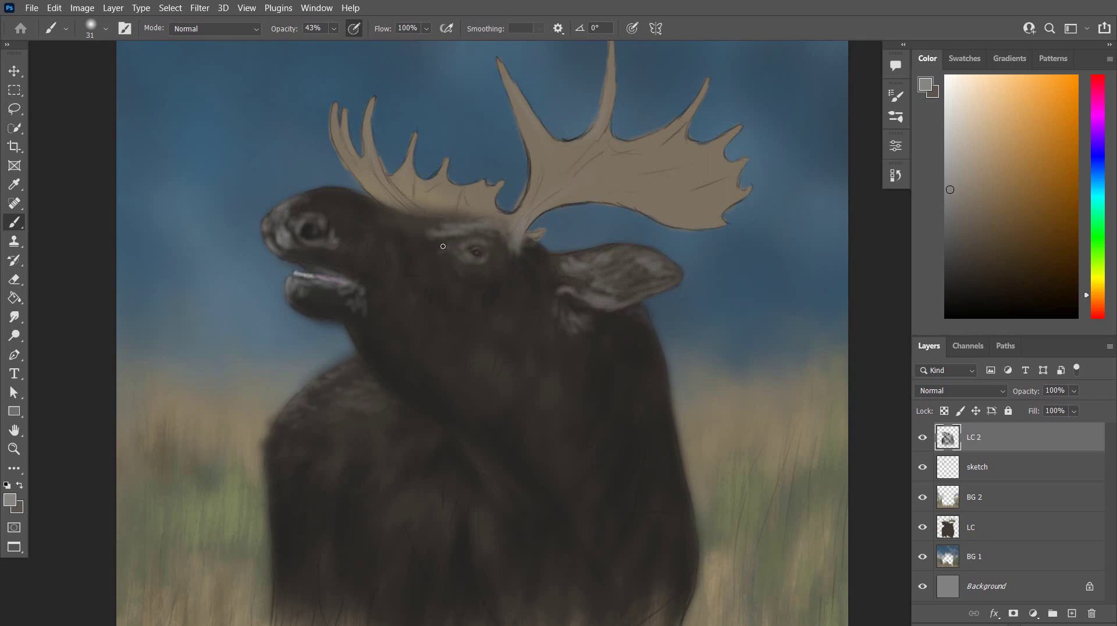
Enlarge the brush to 88 px and paint soft grey highlights over the cheek and jaw
scroll(399, 283, "down", 2)
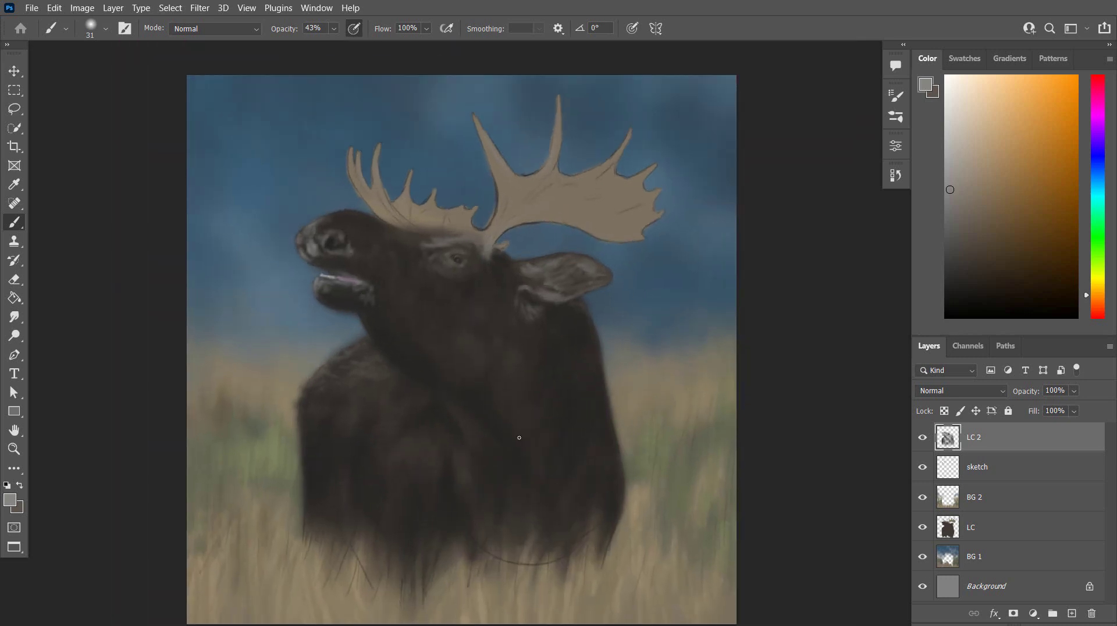
left_click(105, 28)
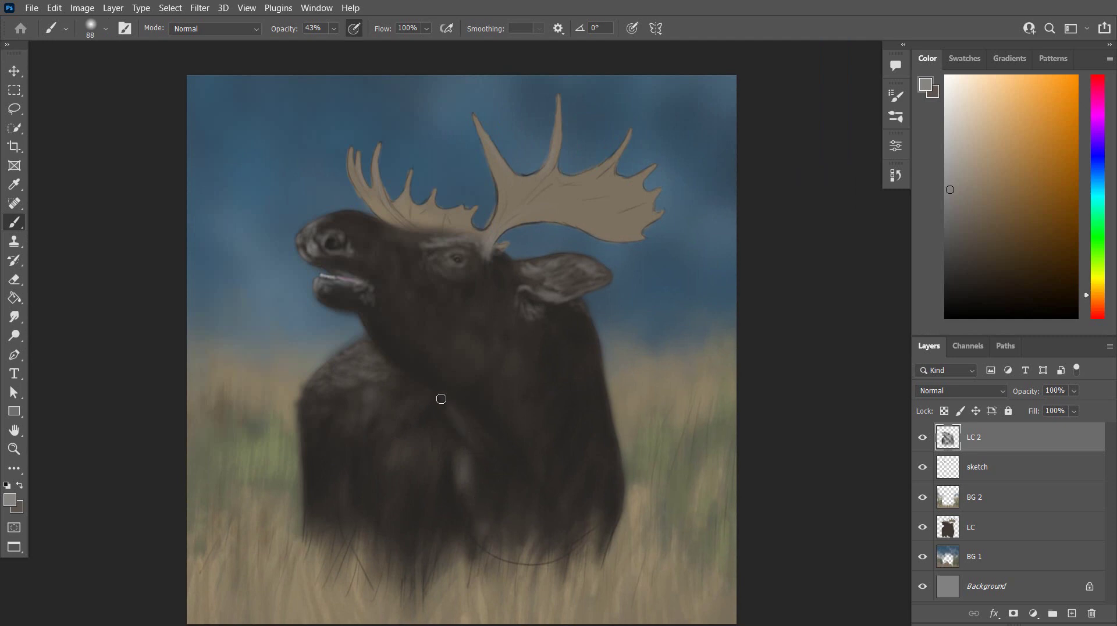
mouse_move(447, 354)
left_mouse_down()
mouse_move(453, 323)
mouse_move(442, 357)
mouse_move(479, 358)
mouse_move(457, 307)
mouse_move(483, 350)
mouse_move(500, 309)
left_mouse_up()
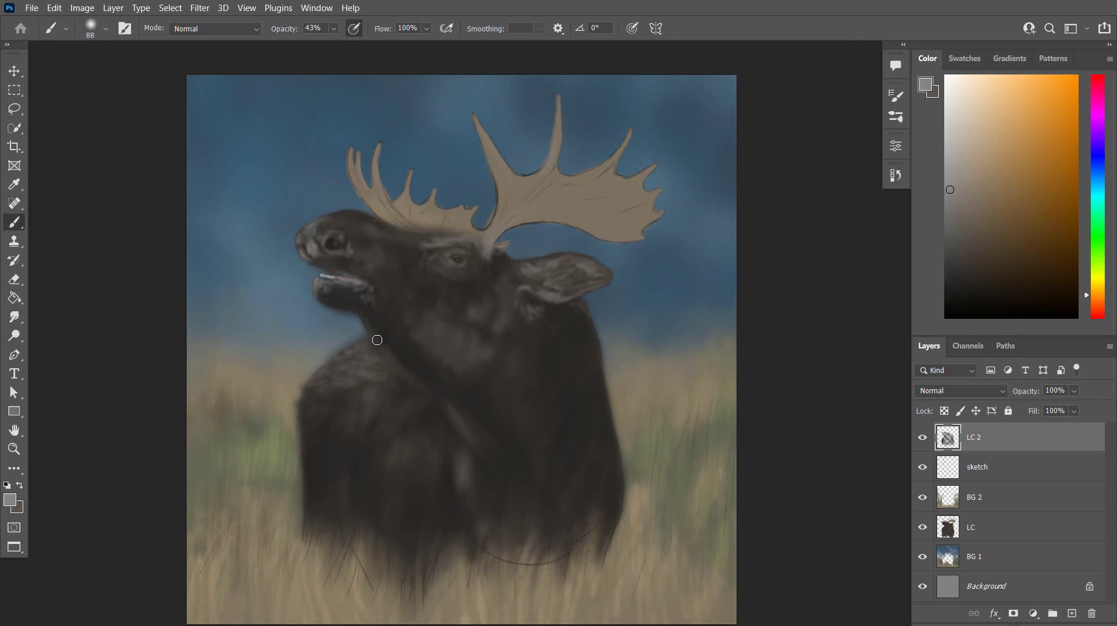
Try more grey strokes where the neck meets the chest, and revert the latest brush strokes in the history
left_click_drag(437, 387, 451, 420)
left_click(896, 175)
left_click(815, 191)
scroll(860, 270, "up", 4)
left_click(826, 357)
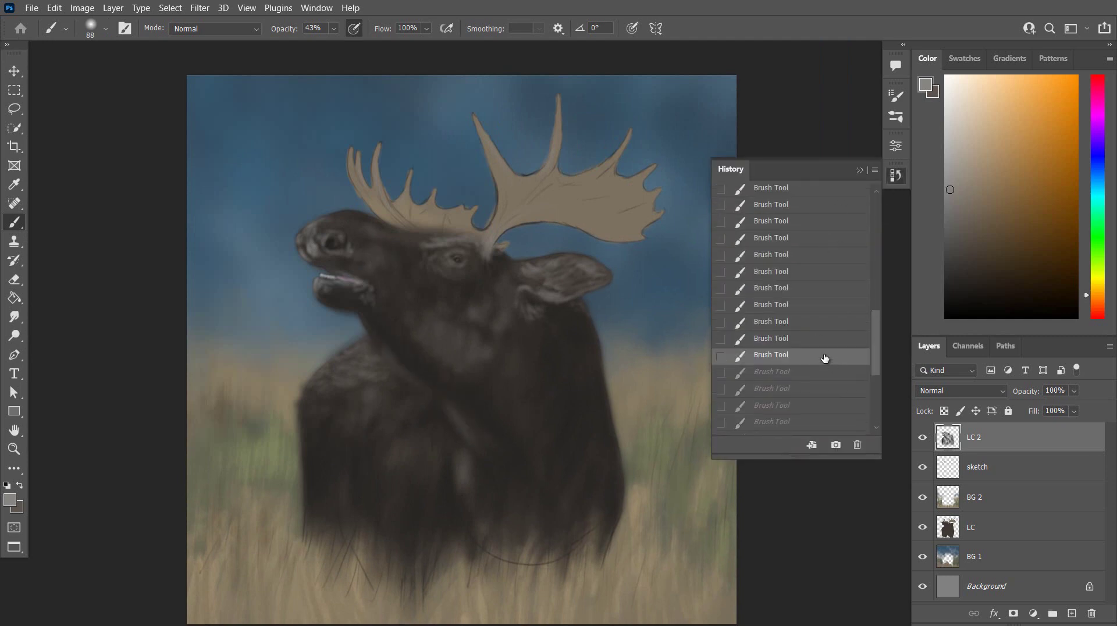
left_click(824, 322)
left_click(896, 175)
Paint soft grey fur highlights on the front legs, lower chest, neck and shoulder with the 88 px brush
mouse_move(364, 557)
left_mouse_down()
mouse_move(384, 424)
mouse_move(398, 566)
left_mouse_up()
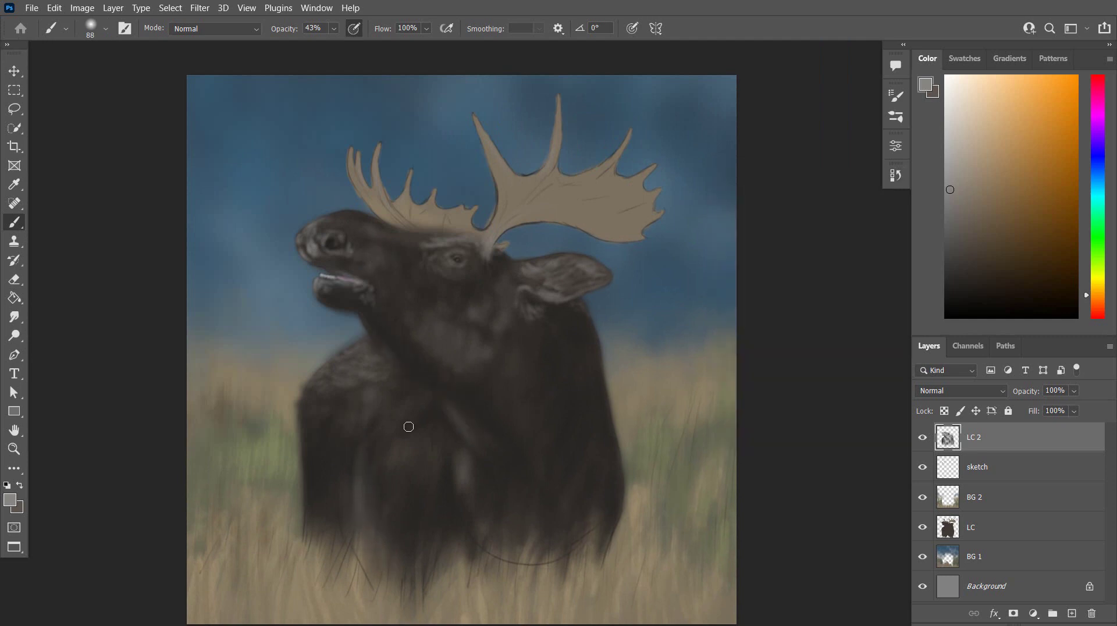
mouse_move(607, 480)
left_mouse_down()
mouse_move(594, 488)
mouse_move(593, 452)
mouse_move(582, 509)
mouse_move(546, 538)
mouse_move(454, 469)
mouse_move(474, 524)
mouse_move(519, 508)
mouse_move(487, 529)
mouse_move(494, 562)
left_mouse_up()
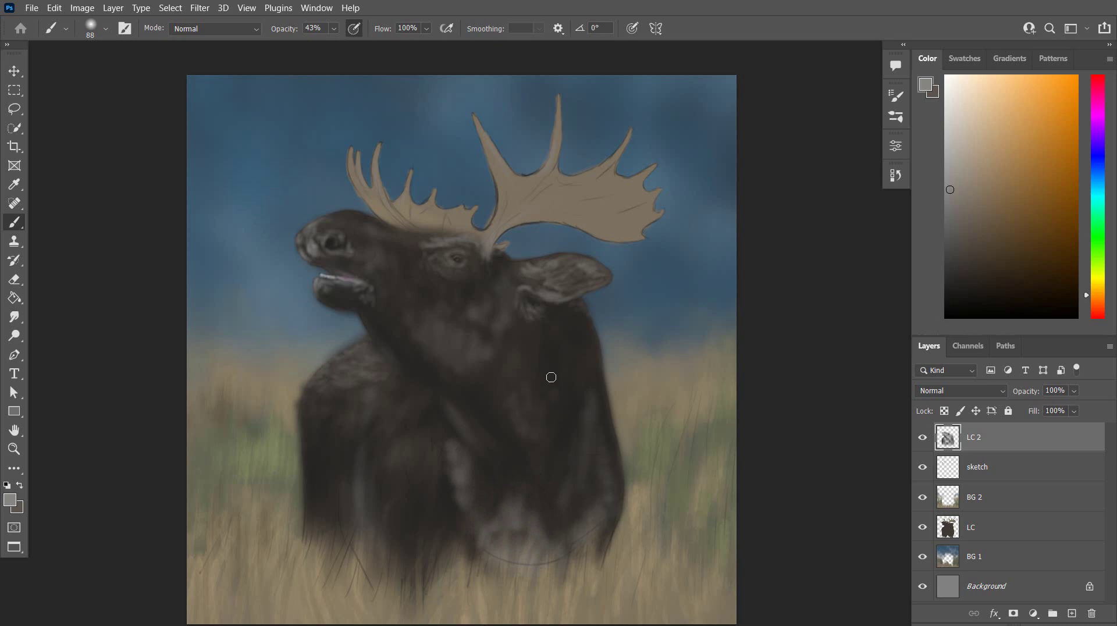
left_click_drag(582, 338, 576, 402)
left_click_drag(538, 340, 521, 312)
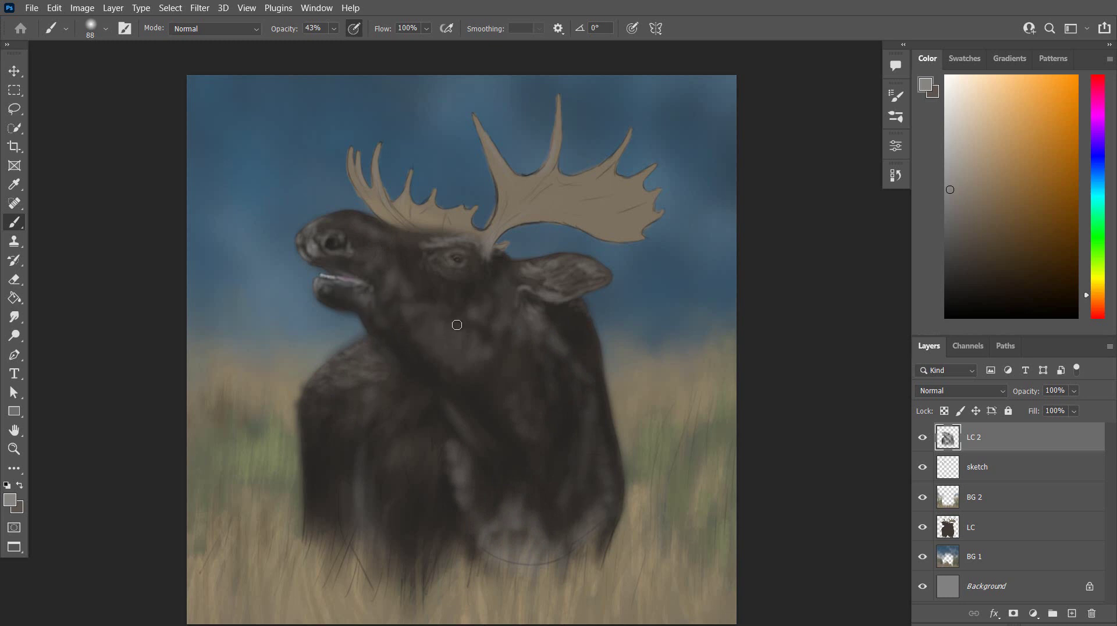
left_click_drag(497, 361, 516, 414)
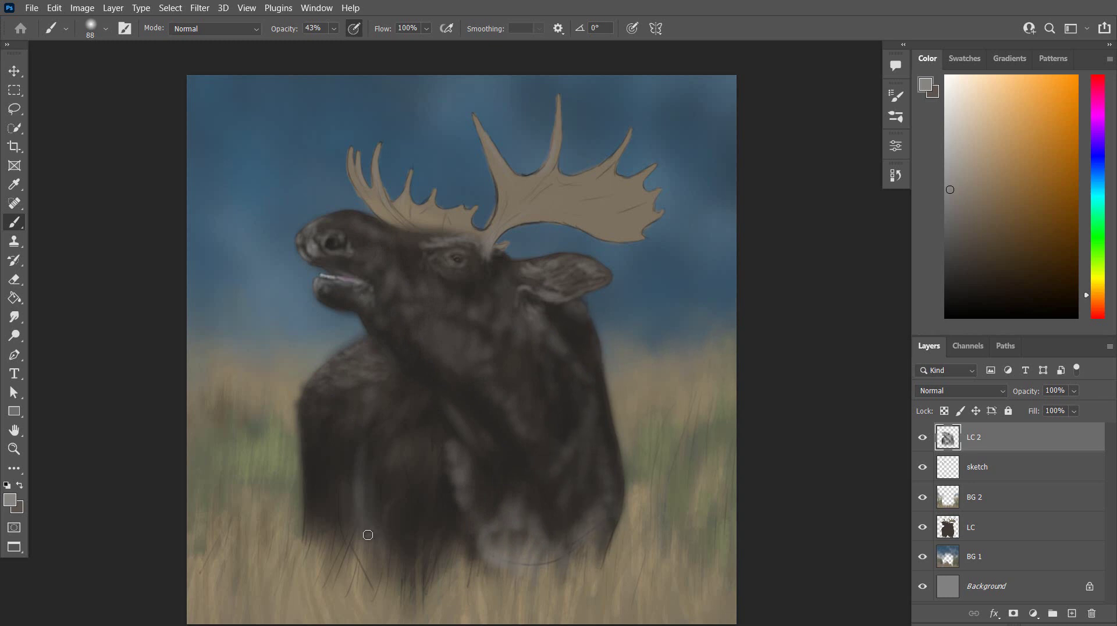
left_click_drag(368, 508, 396, 573)
left_click_drag(415, 456, 429, 516)
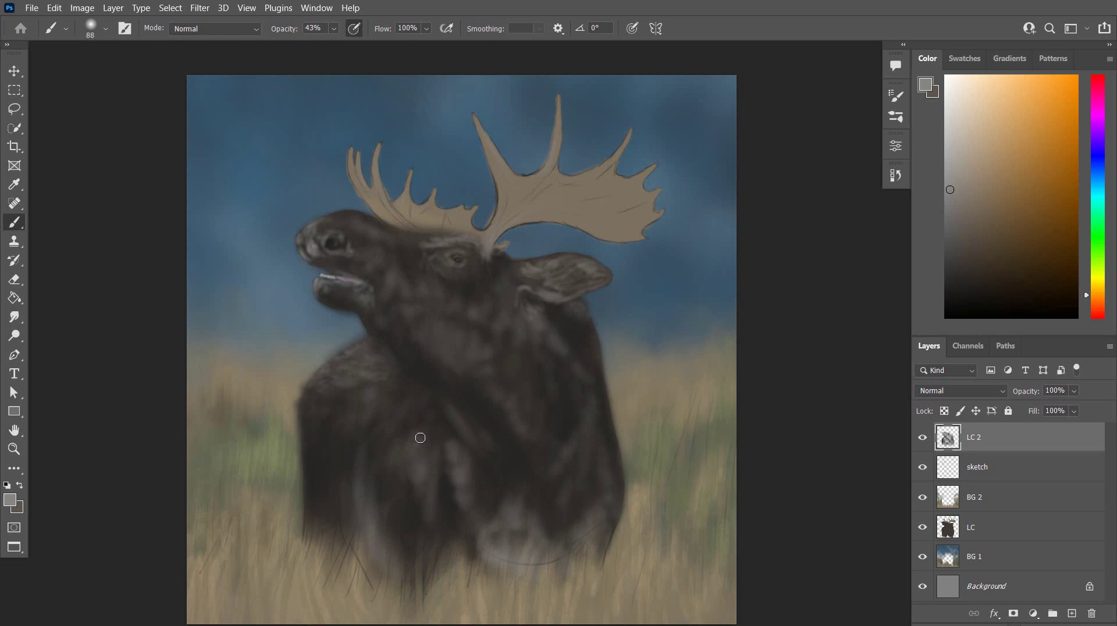
Sample the antler colour, pick a darker brown for the brush and shade the antlers with it
left_click(10, 500)
left_click(623, 201)
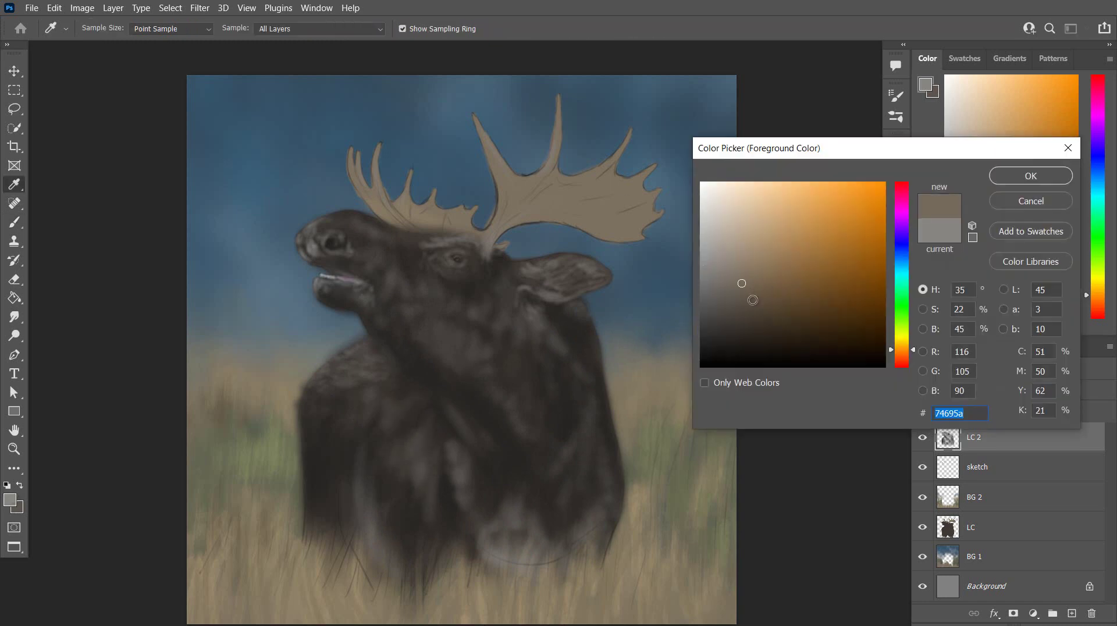
left_click(755, 298)
left_click(1030, 174)
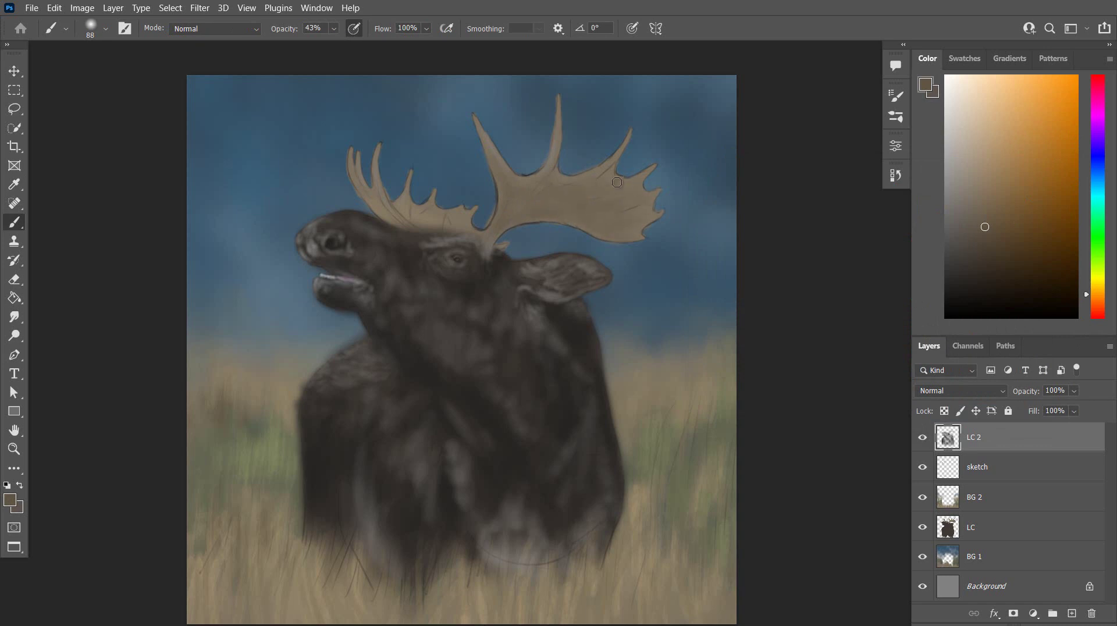
mouse_move(384, 204)
left_mouse_down()
mouse_move(432, 216)
mouse_move(431, 229)
mouse_move(411, 205)
left_mouse_up()
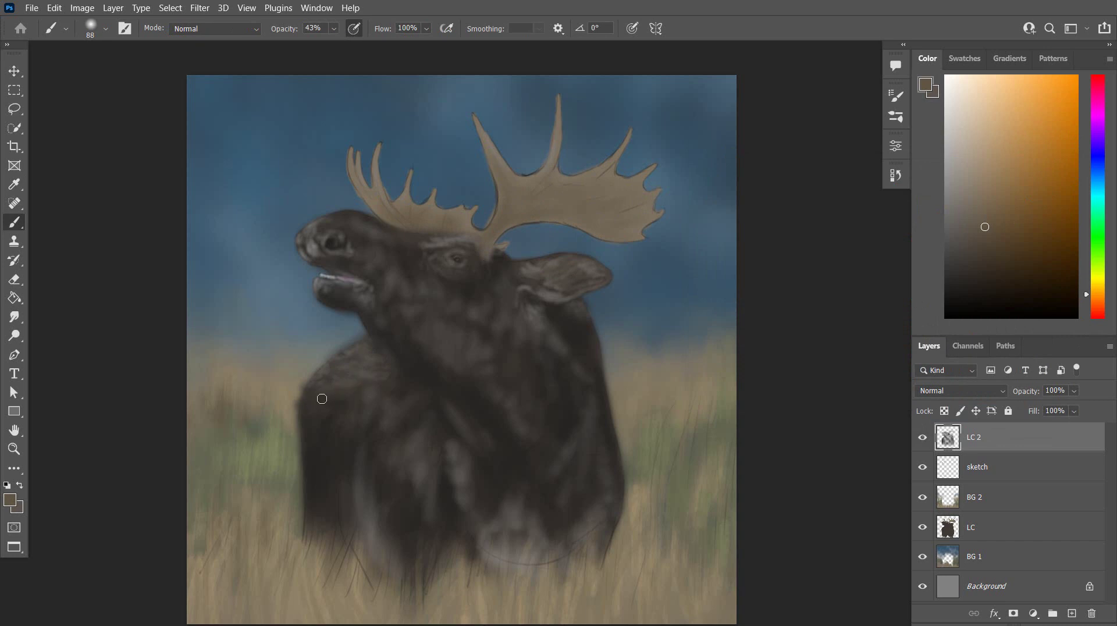
Reduce the brush to 47 px and paint brown shading on the tines and palm of the smaller antler
left_click(104, 30)
left_click_drag(131, 74, 111, 74)
left_click_drag(375, 163, 401, 222)
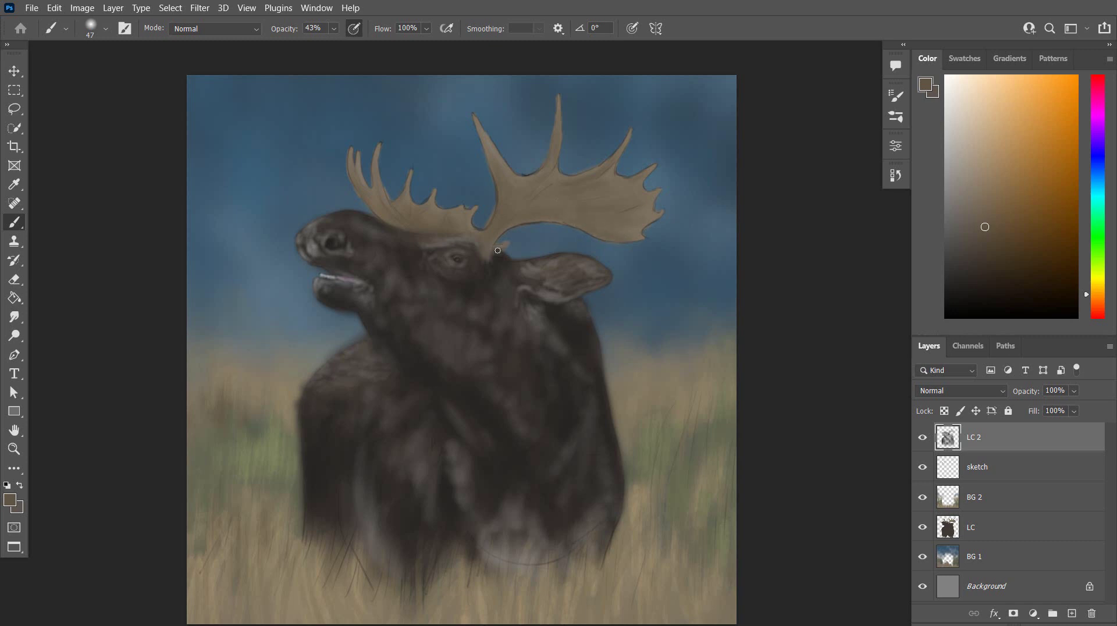
Change the brush colour to a deeper brown and shade the tines and edges of both antlers
left_click(11, 501)
left_click(749, 312)
left_click(1030, 175)
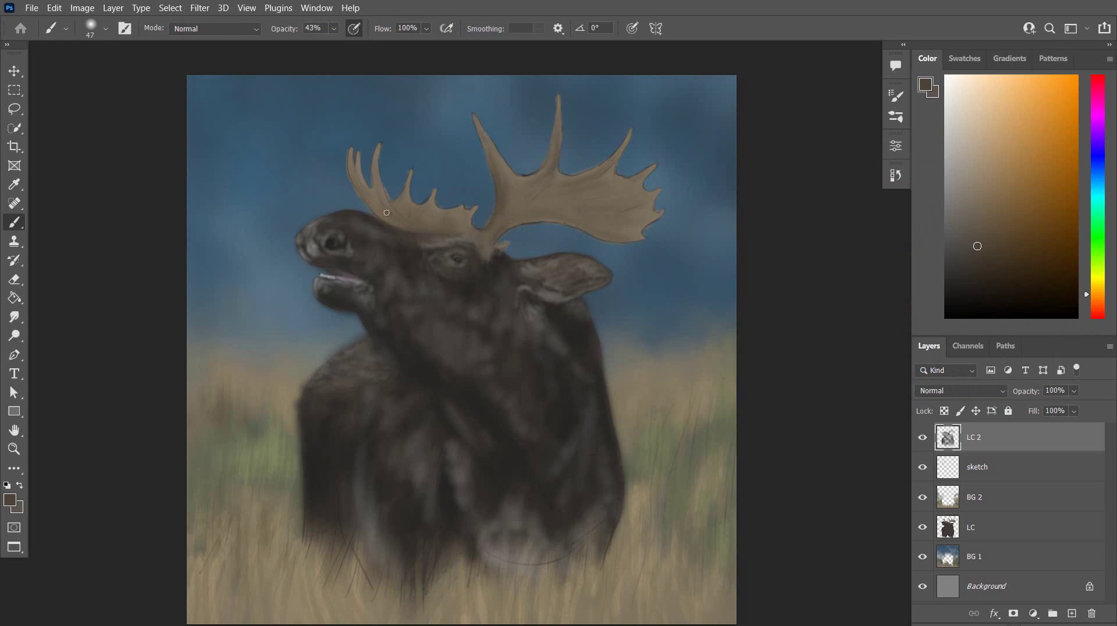
left_click_drag(386, 212, 373, 168)
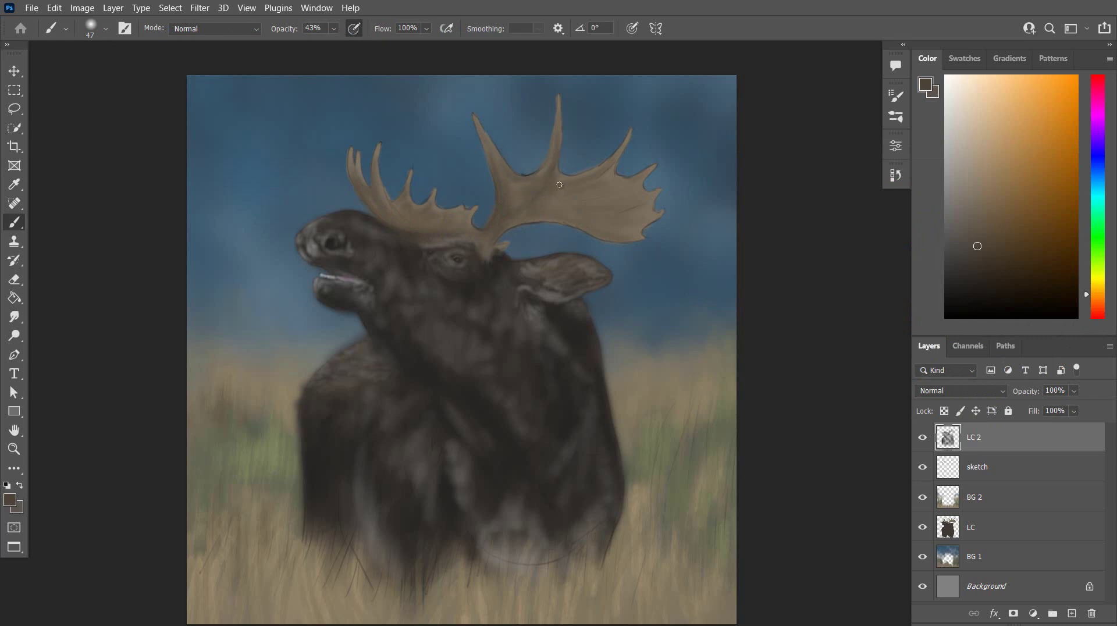
left_click_drag(574, 180, 628, 141)
mouse_move(623, 178)
left_mouse_down()
mouse_move(657, 164)
mouse_move(651, 206)
left_mouse_up()
left_click_drag(510, 227, 575, 224)
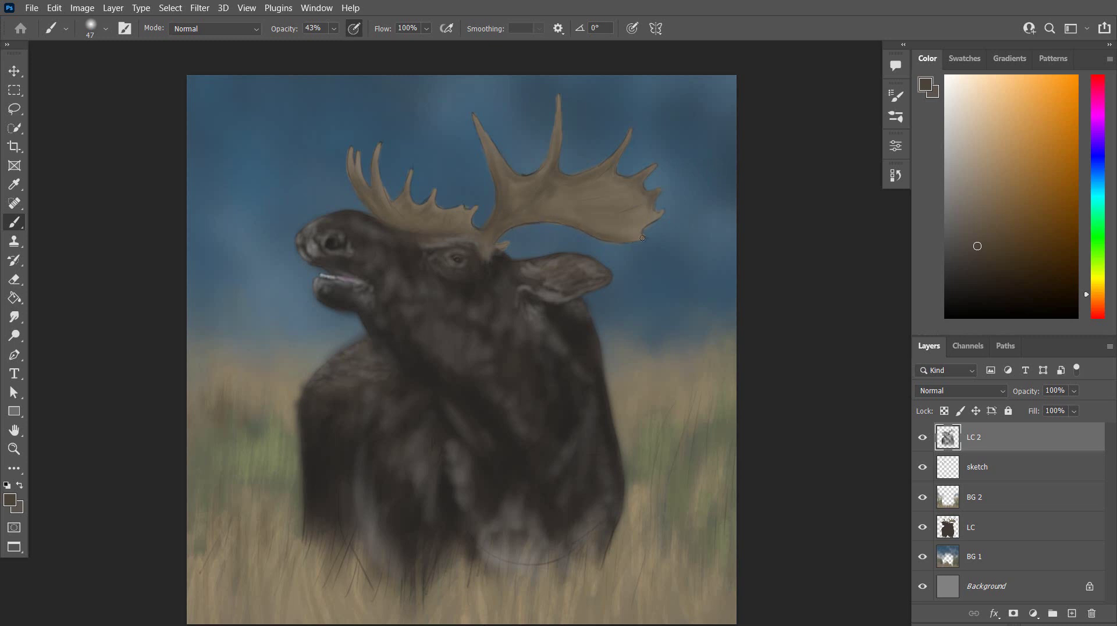
mouse_move(643, 238)
left_mouse_down()
mouse_move(651, 220)
mouse_move(633, 224)
left_mouse_up()
Enlarge the brush to 92 px and darken the broad palm of the larger antler
left_click(105, 28)
left_click(122, 74)
mouse_move(565, 214)
left_mouse_down()
mouse_move(542, 212)
mouse_move(527, 191)
mouse_move(497, 227)
mouse_move(594, 177)
mouse_move(603, 212)
mouse_move(649, 206)
mouse_move(657, 225)
left_mouse_up()
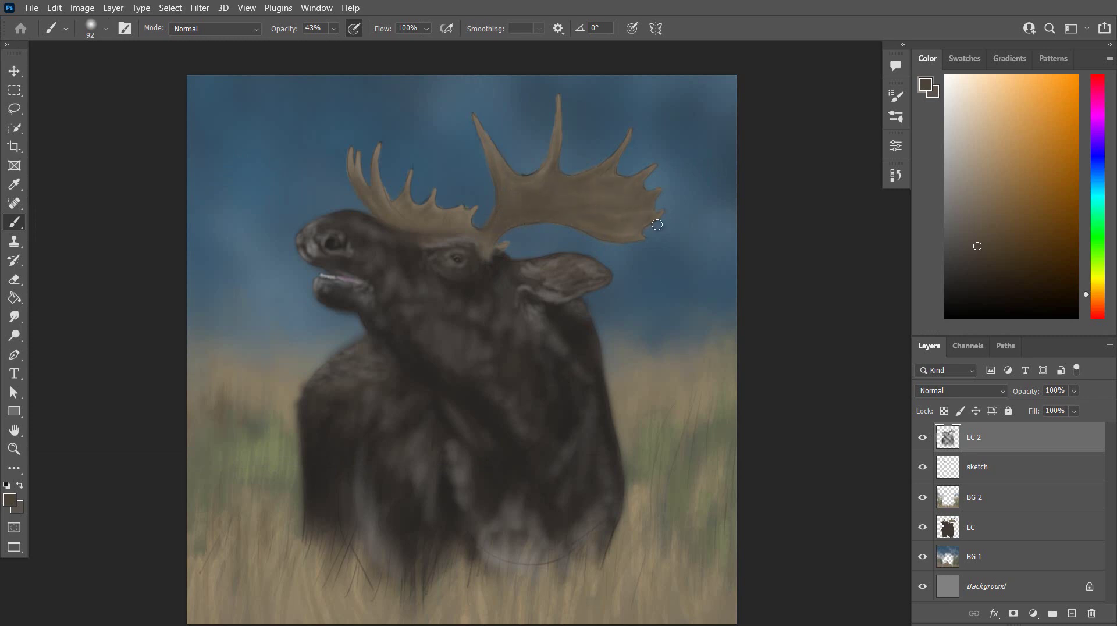
Set a very dark brown-grey brush at 23 px and define the shadowed edges of the antler tines
left_click(106, 28)
left_click_drag(102, 74, 87, 74)
key("Return")
left_click(10, 500)
left_click(732, 322)
left_click(1030, 175)
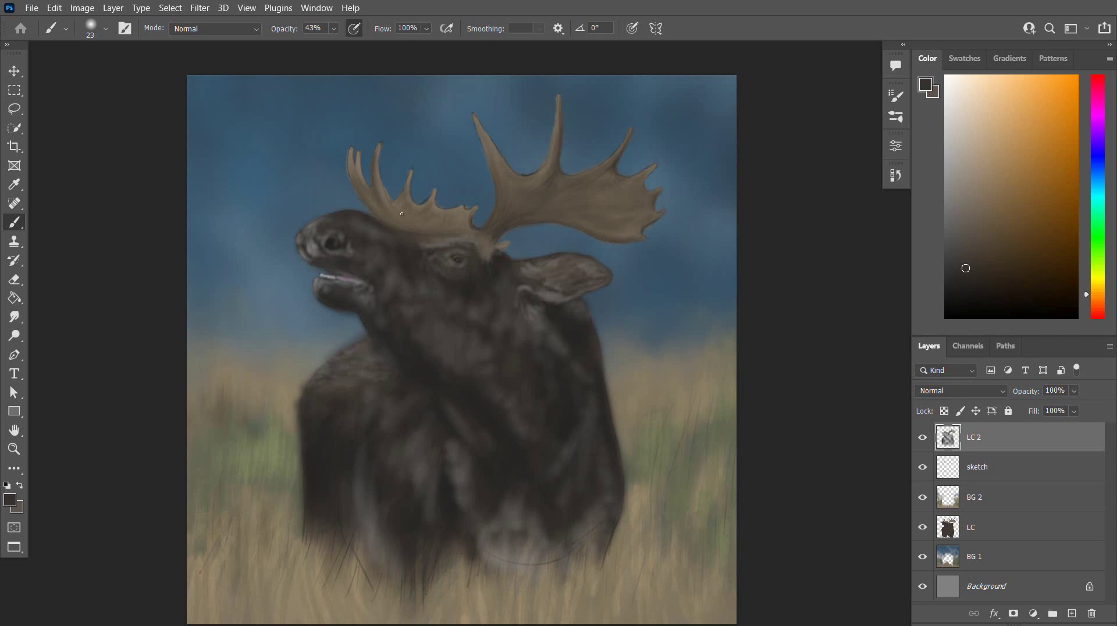
left_click_drag(361, 175, 371, 192)
left_click_drag(352, 178, 346, 148)
left_click_drag(477, 121, 484, 149)
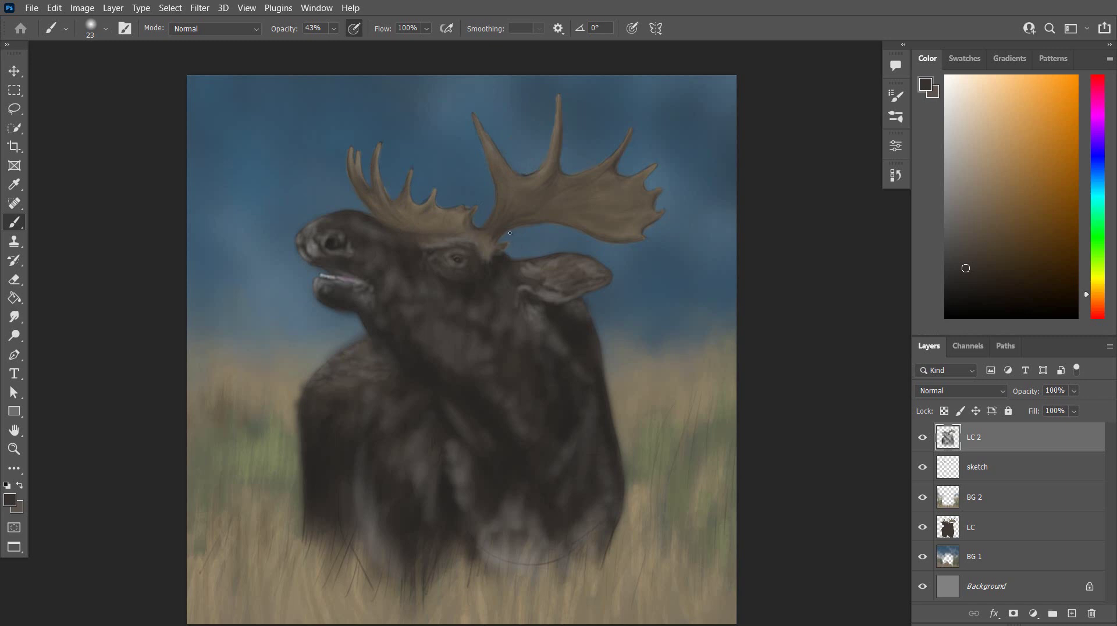
Set the brush colour to the light beige-grey #aaa193 and paint fur highlights on the ear
left_click(11, 500)
left_click_drag(741, 295, 727, 241)
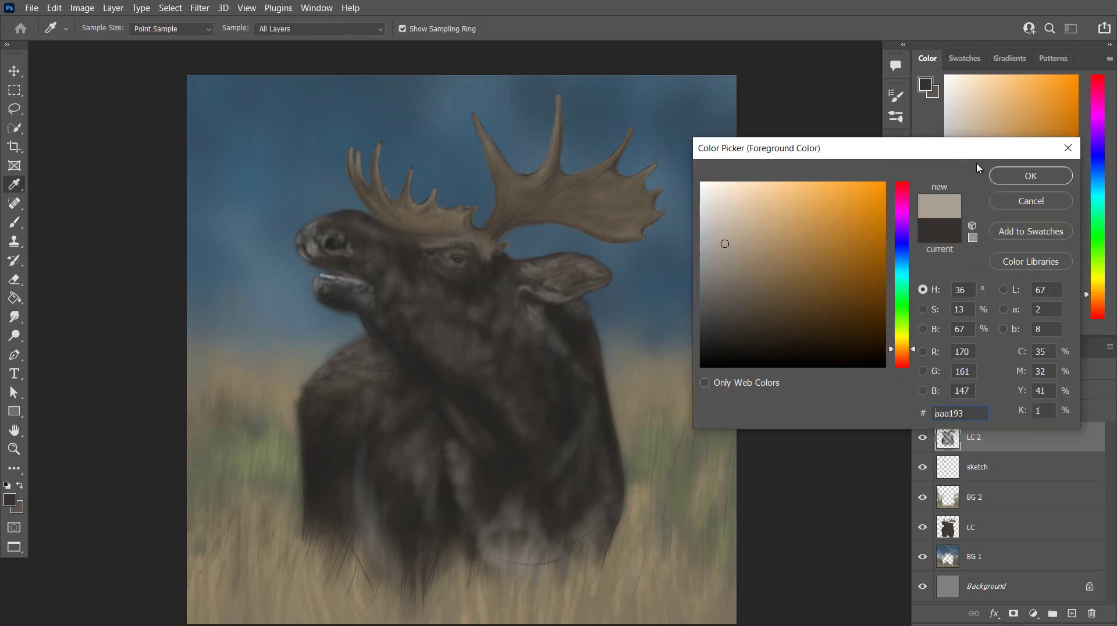
left_click(1013, 169)
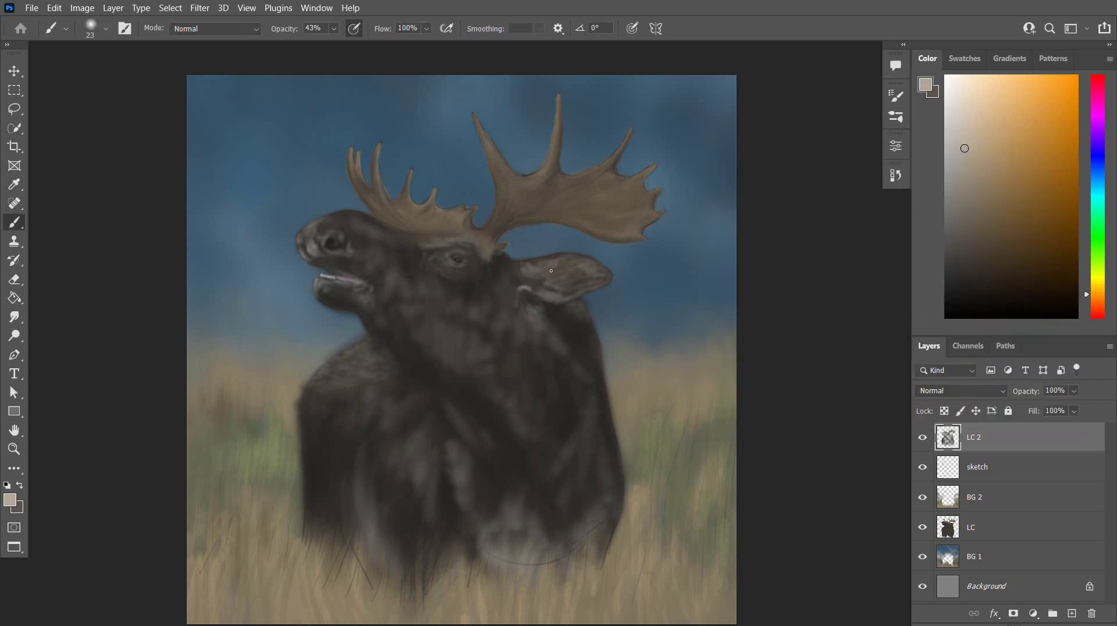
mouse_move(533, 266)
left_mouse_down()
mouse_move(527, 279)
mouse_move(537, 271)
left_mouse_up()
left_click_drag(560, 275, 588, 264)
left_click_drag(543, 304, 560, 299)
mouse_move(582, 258)
left_mouse_down()
mouse_move(600, 265)
mouse_move(565, 286)
mouse_move(580, 283)
mouse_move(556, 272)
mouse_move(518, 290)
left_mouse_up()
Paint light beige highlights along the tines and upper edge of the larger antler
left_click_drag(559, 98, 559, 115)
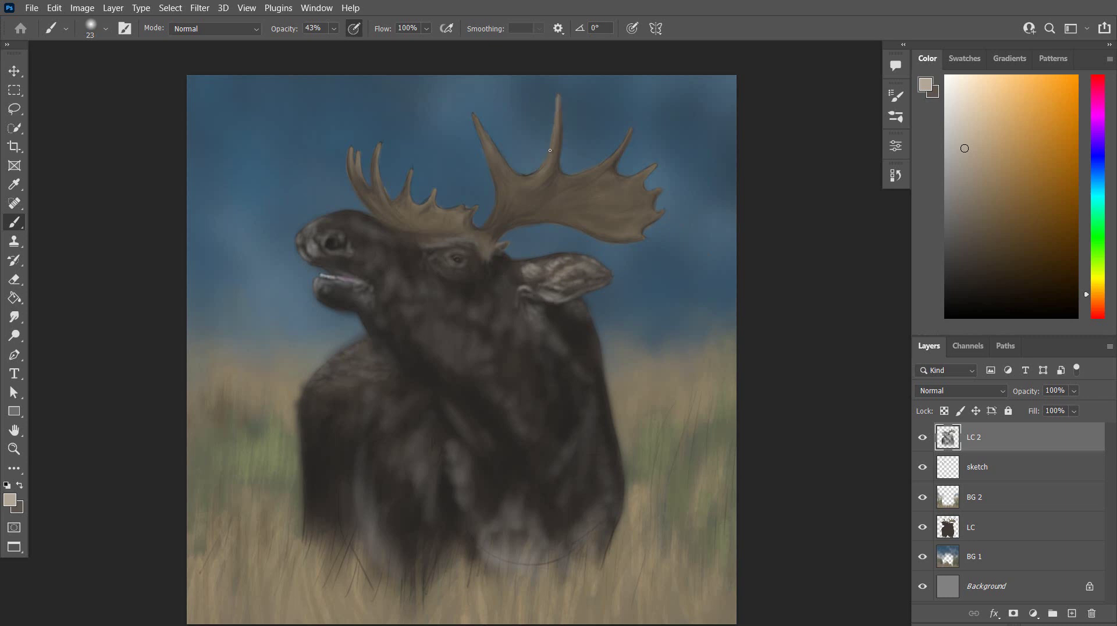
mouse_move(528, 175)
left_mouse_down()
mouse_move(551, 153)
mouse_move(557, 94)
left_mouse_up()
left_click_drag(581, 175, 628, 134)
left_click_drag(529, 176, 550, 170)
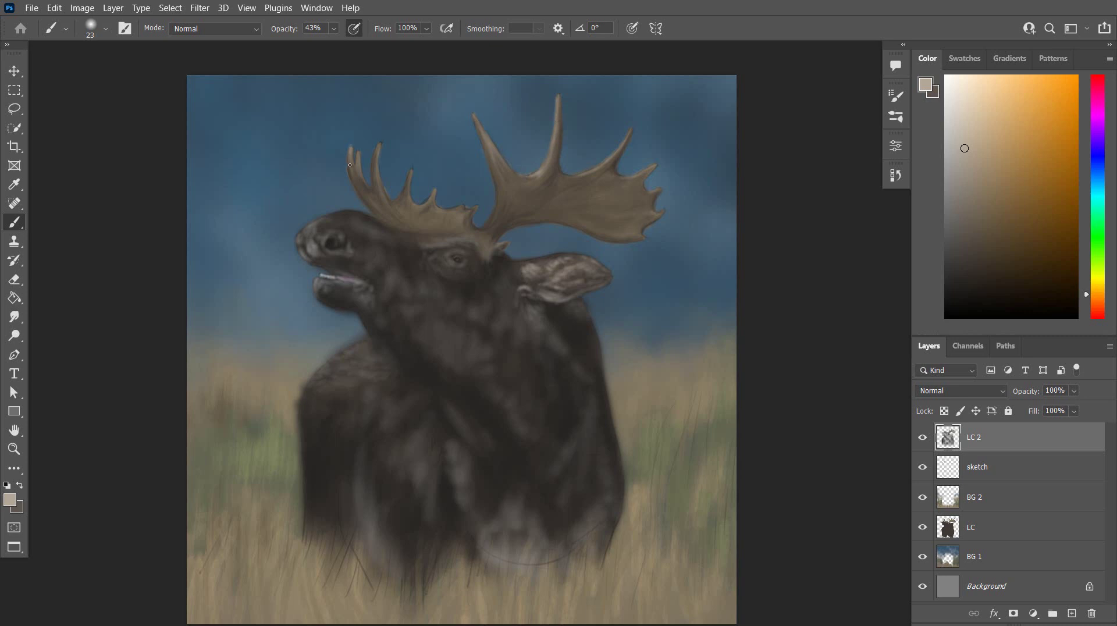
Paint light beige highlights on the tines of the smaller antler and down to the brow
mouse_move(350, 165)
left_mouse_down()
mouse_move(350, 151)
mouse_move(382, 144)
left_mouse_up()
mouse_move(405, 193)
left_mouse_down()
mouse_move(411, 169)
mouse_move(429, 200)
mouse_move(434, 191)
left_mouse_up()
mouse_move(376, 182)
left_mouse_down()
mouse_move(499, 220)
mouse_move(467, 212)
mouse_move(443, 237)
mouse_move(468, 238)
mouse_move(442, 239)
mouse_move(462, 232)
mouse_move(526, 254)
mouse_move(490, 245)
left_mouse_up()
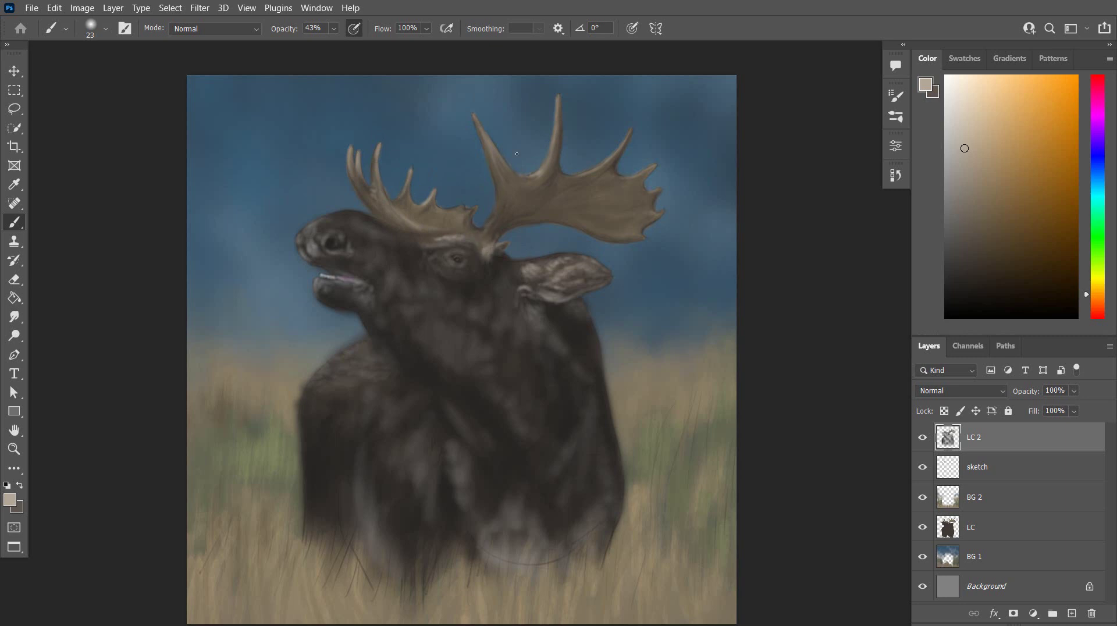
Add light beige streaks to the antler base and the palms of both antlers
left_click_drag(498, 199, 501, 219)
left_click_drag(547, 212, 569, 217)
mouse_move(462, 207)
left_mouse_down()
mouse_move(440, 203)
mouse_move(491, 228)
mouse_move(491, 243)
mouse_move(473, 241)
mouse_move(489, 263)
mouse_move(426, 245)
mouse_move(463, 223)
mouse_move(447, 226)
left_mouse_up()
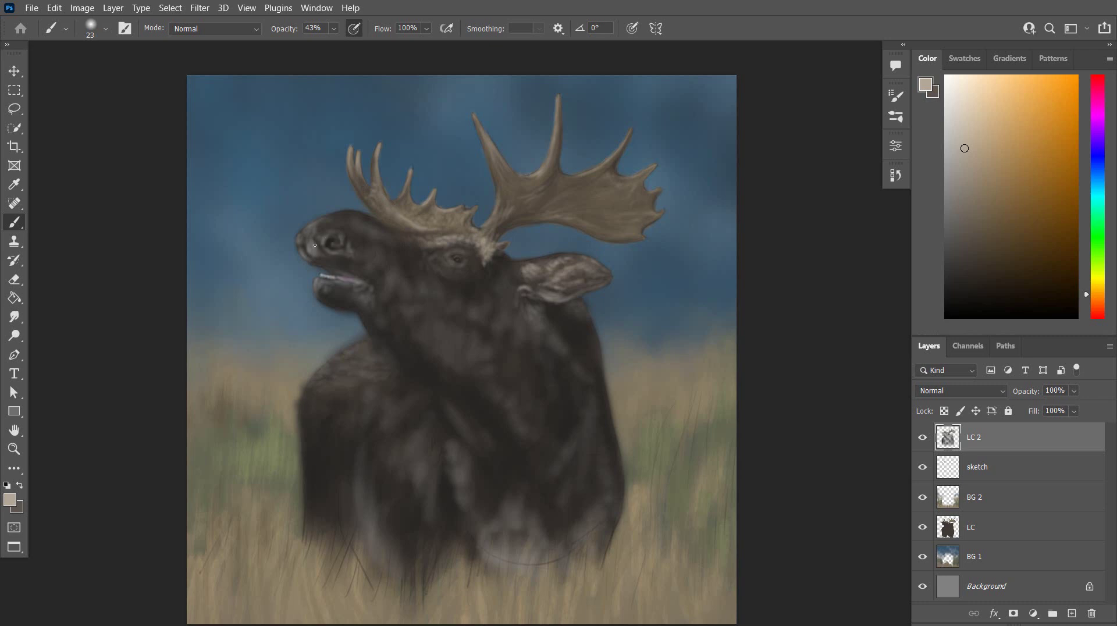
Add light beige highlights to the nose and lower jaw, and save the document
mouse_move(309, 253)
left_mouse_down()
mouse_move(340, 261)
mouse_move(305, 256)
mouse_move(311, 229)
left_mouse_up()
mouse_move(337, 280)
left_mouse_down()
mouse_move(360, 284)
mouse_move(315, 288)
left_mouse_up()
left_click(31, 8)
left_click(75, 163)
Create a new layer above LC 2 and paint light grass blades in the field and over the moose's legs
scroll(640, 351, "down", 2)
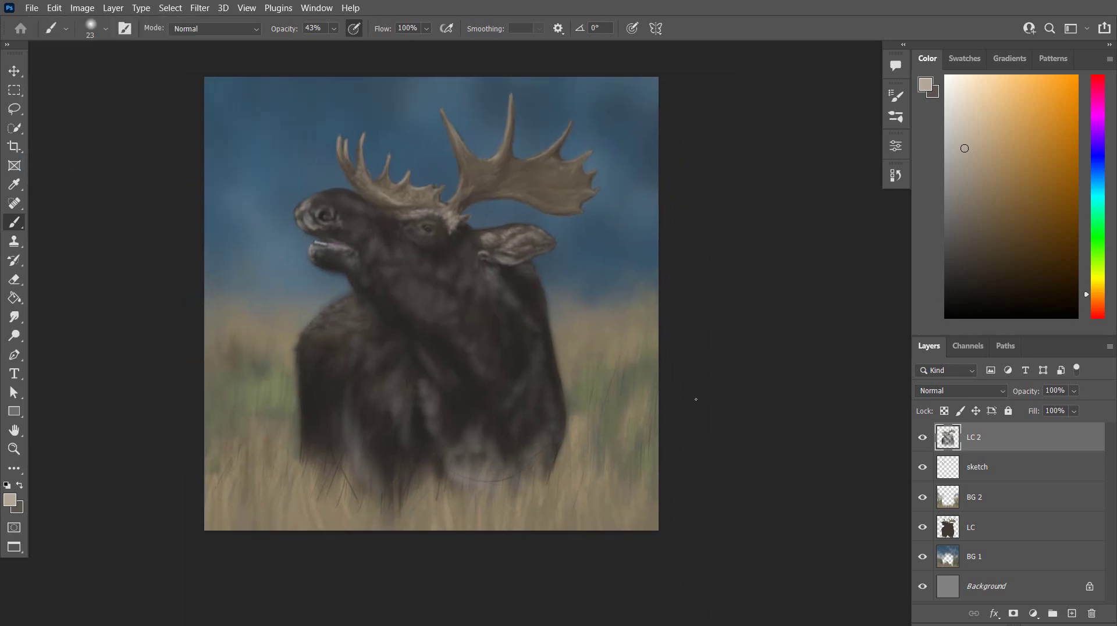
left_click(1072, 613)
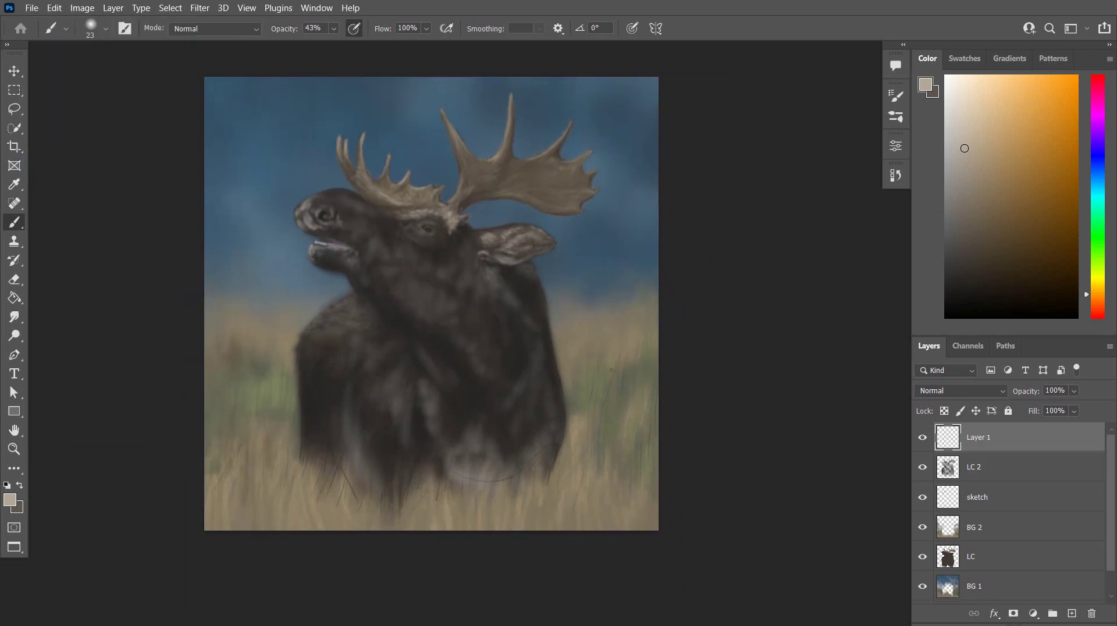
left_click_drag(650, 340, 649, 360)
left_click_drag(355, 461, 349, 486)
left_click_drag(339, 449, 330, 480)
mouse_move(347, 452)
left_mouse_down()
mouse_move(341, 481)
mouse_move(377, 486)
mouse_move(389, 529)
left_mouse_up()
left_click_drag(409, 453, 408, 502)
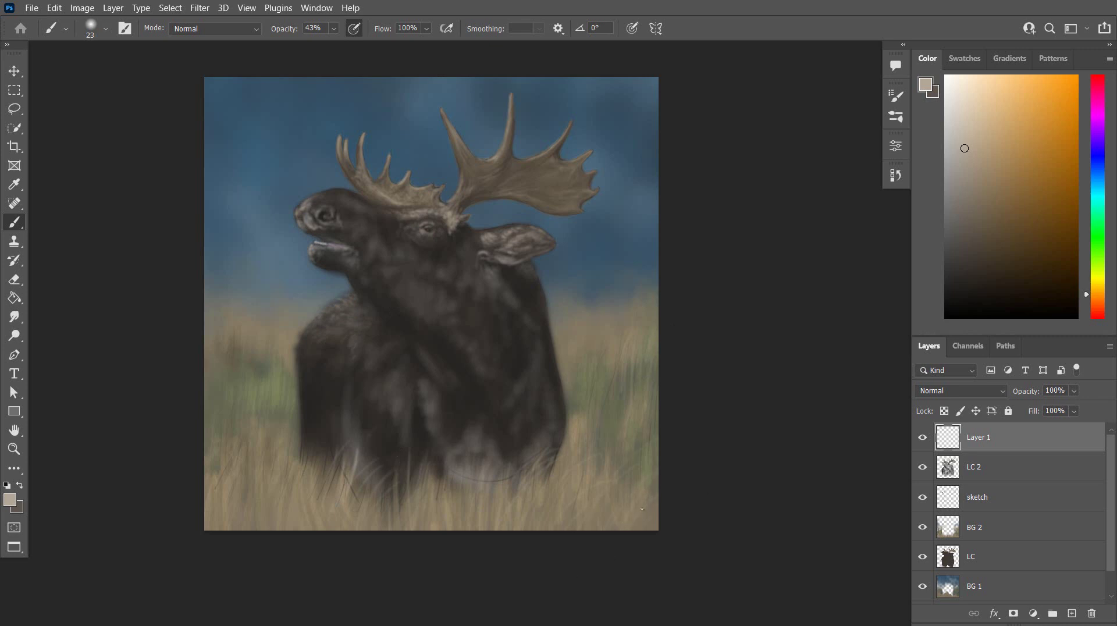
Paint more light grass blades on the new layer in the field on both sides of the moose
left_click_drag(630, 447, 616, 464)
mouse_move(655, 411)
left_mouse_down()
mouse_move(626, 469)
mouse_move(635, 479)
left_mouse_up()
left_click_drag(653, 457, 646, 514)
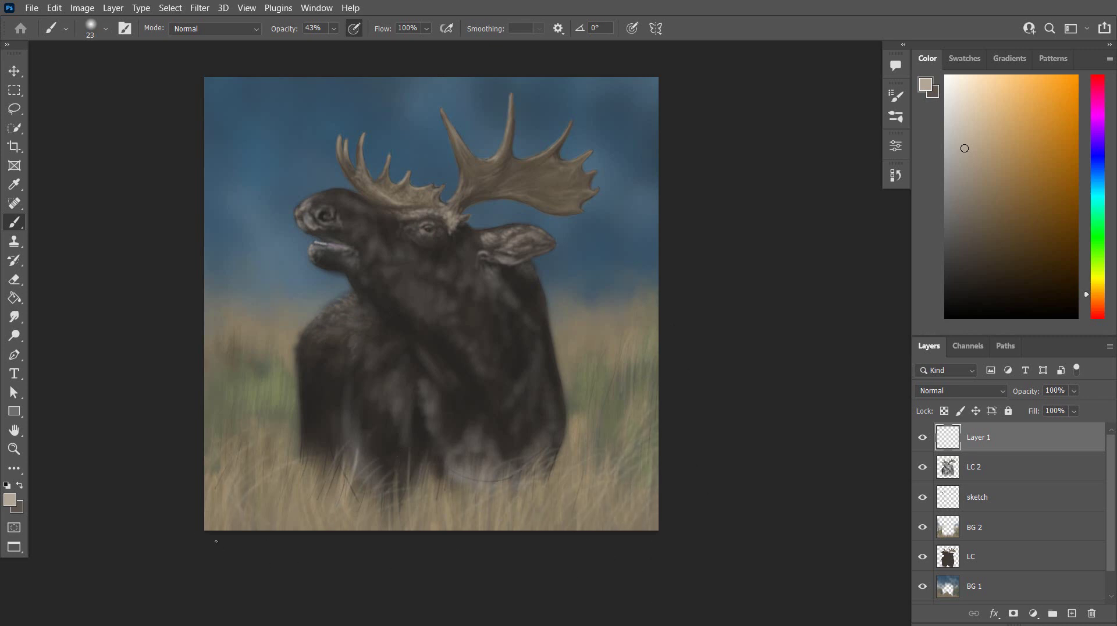
left_click_drag(214, 419, 210, 392)
Swap the foreground and background colours, and rename the new grass layer "detail 1"
key("x")
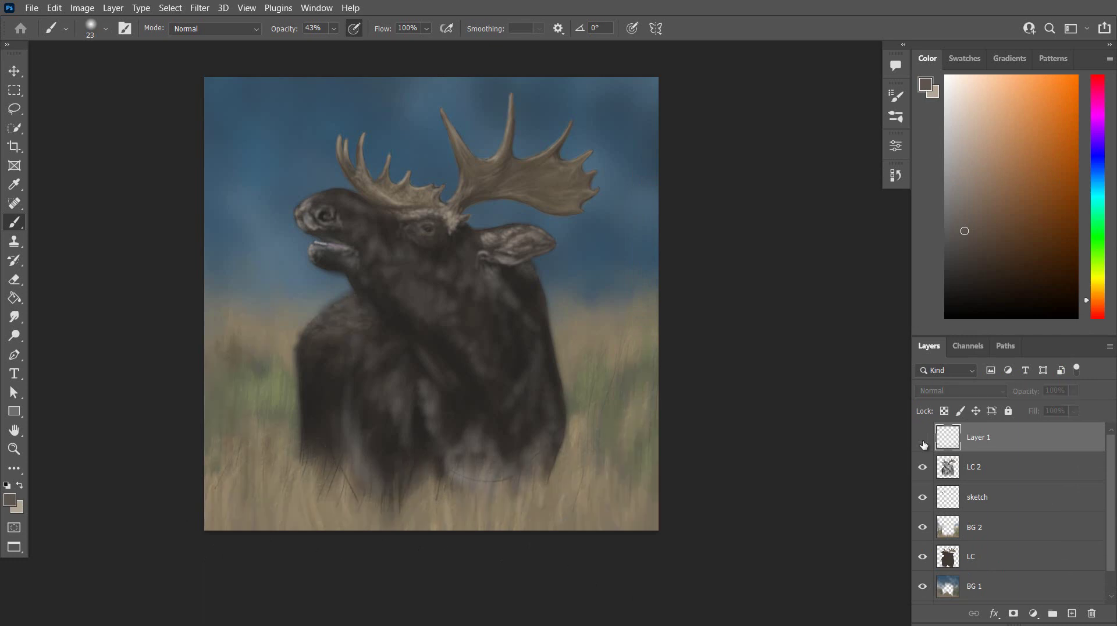
double_click(979, 437)
type("detail 1")
key("Return")
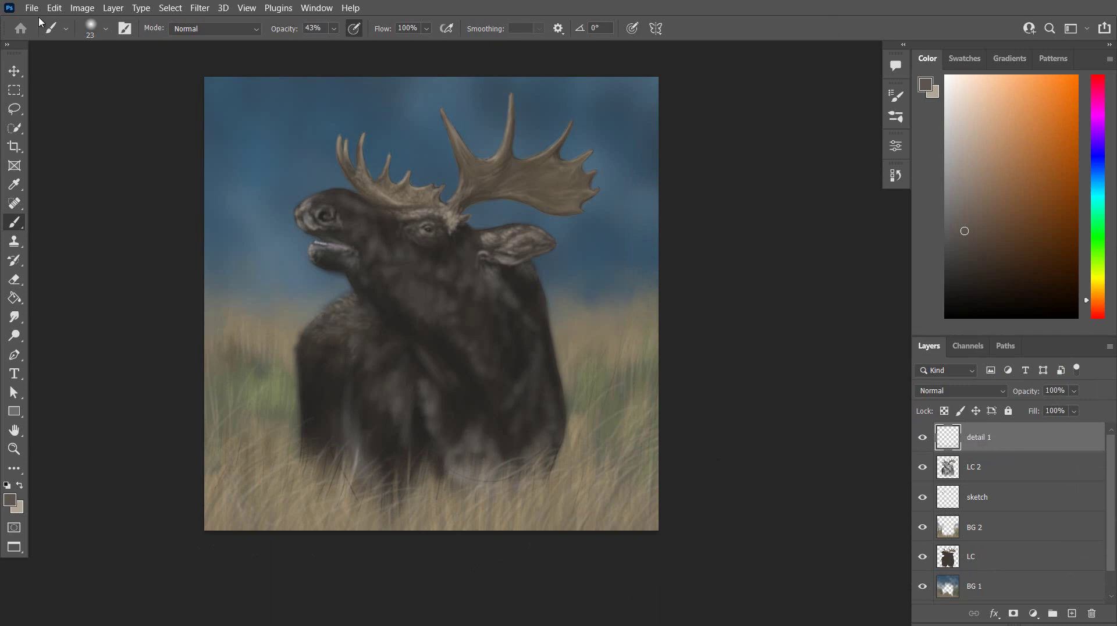
Paint grey-brown fur strokes over the moose's rear flank, chest and neck on detail 1 with a textured 34 px brush
key("ctrl+0")
left_click(106, 28)
left_click(70, 162)
left_click(148, 162)
left_click(329, 482)
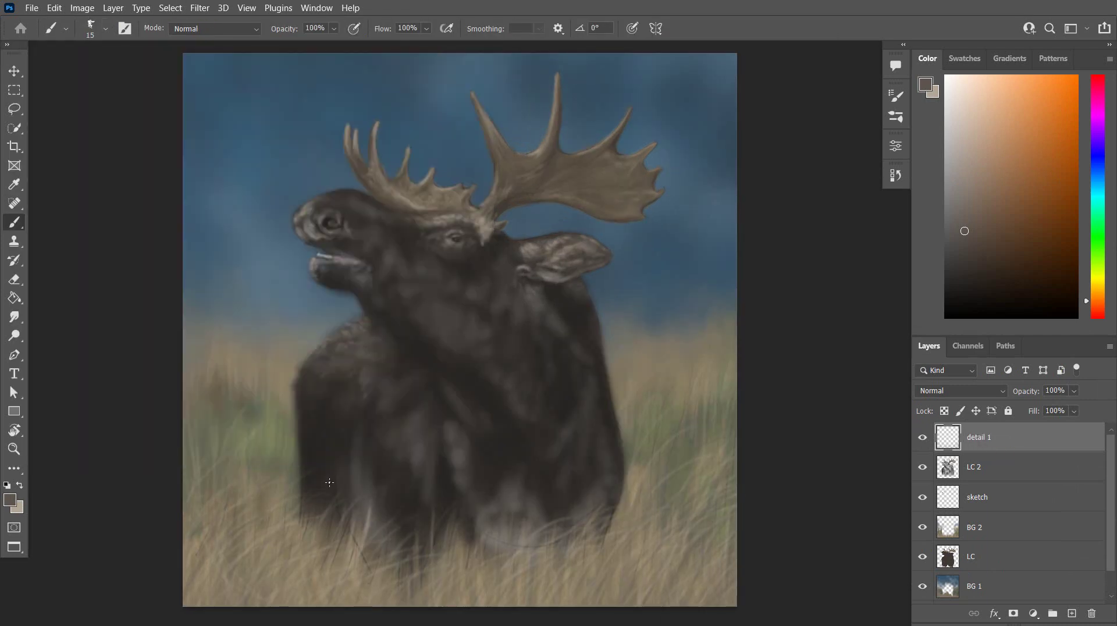
left_click(105, 29)
left_click(292, 508)
left_click_drag(302, 406, 302, 460)
left_click_drag(369, 437, 370, 477)
left_click_drag(441, 386, 463, 415)
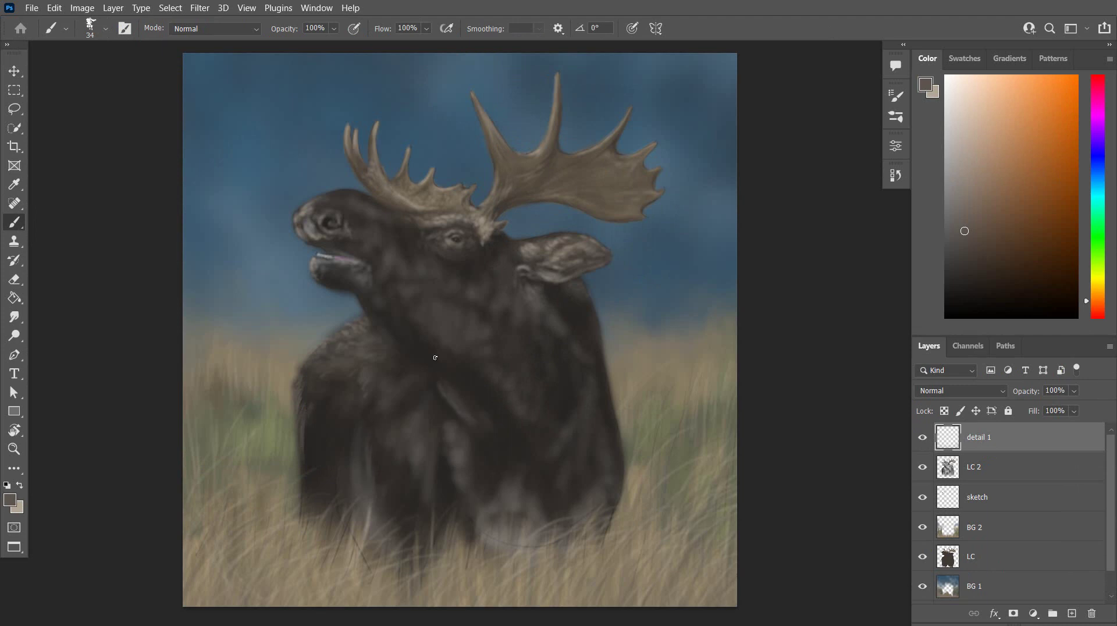
left_click_drag(511, 299, 505, 316)
mouse_move(380, 403)
left_mouse_down()
mouse_move(369, 452)
mouse_move(420, 476)
left_mouse_up()
Set the foreground colour to light beige 9e9588 and paint fur highlights on the chest and muzzle
key("x")
left_click_drag(418, 452, 422, 482)
key("ctrl+z")
left_click(10, 500)
left_click(725, 228)
left_click(1009, 177)
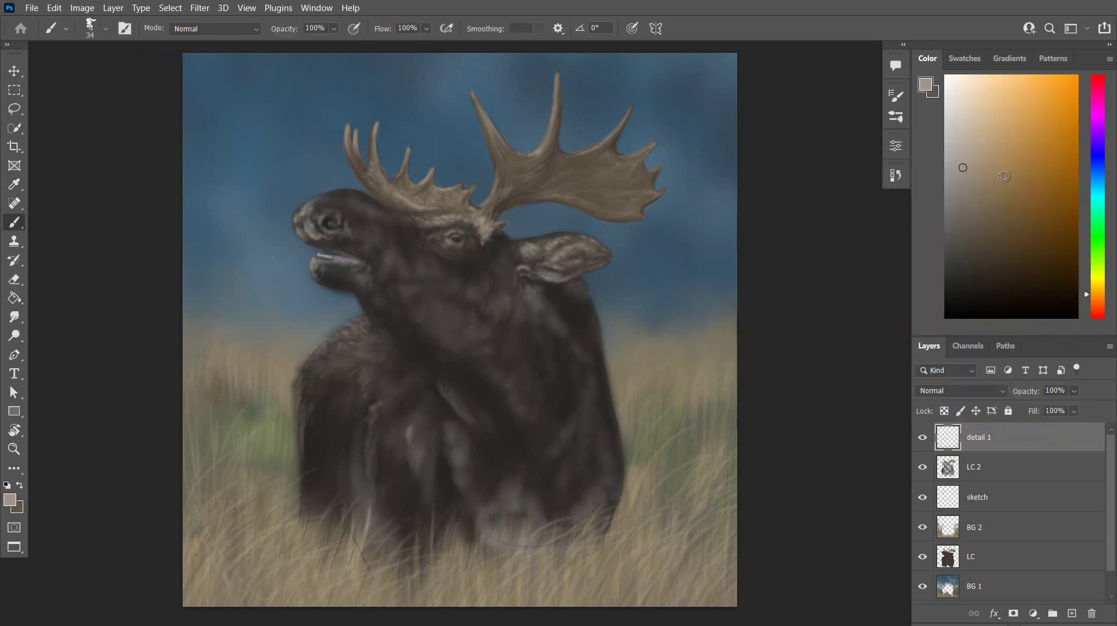
left_click_drag(412, 431, 420, 484)
left_click_drag(451, 432, 467, 496)
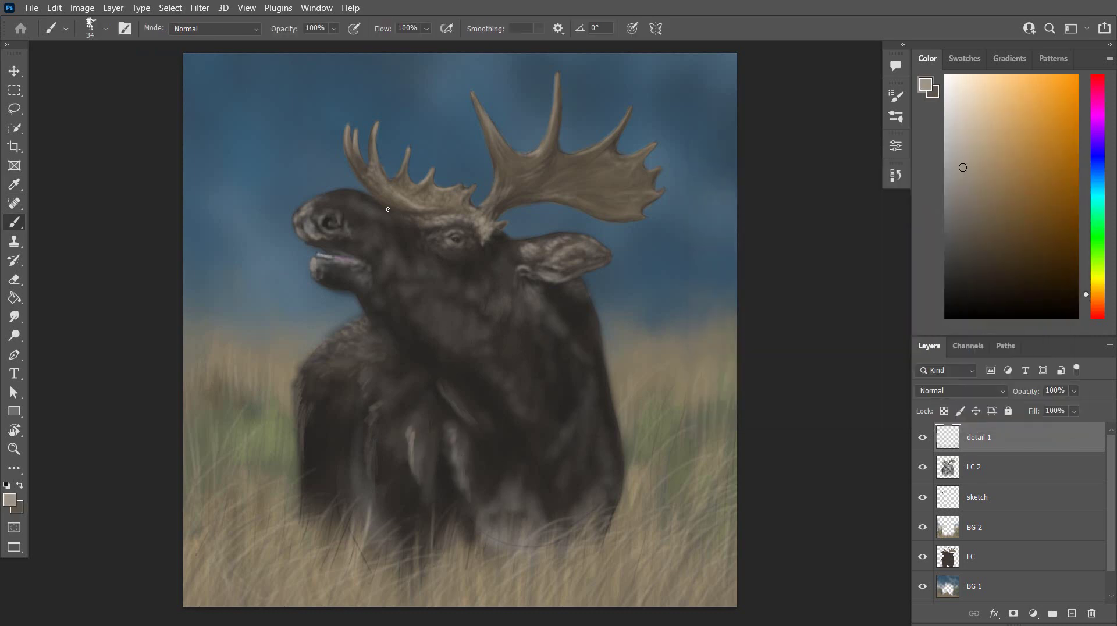
left_click_drag(313, 229, 362, 223)
Sample a grey-brown from the lower chest and paint fur strokes on the chest and front leg
left_click(10, 501)
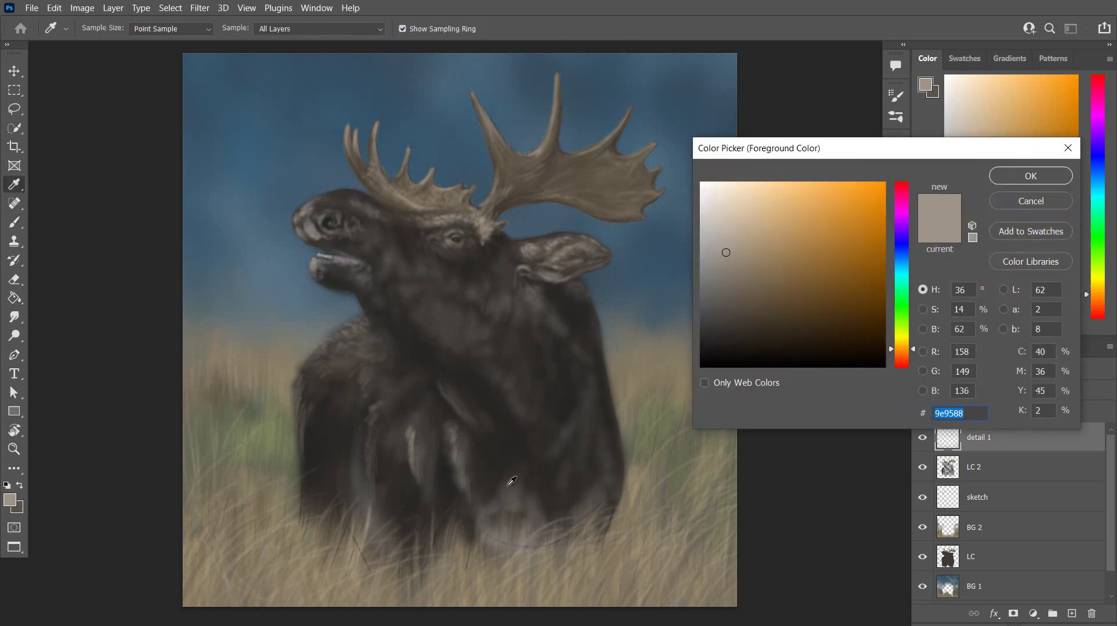
left_click(513, 481)
key("Return")
key("b")
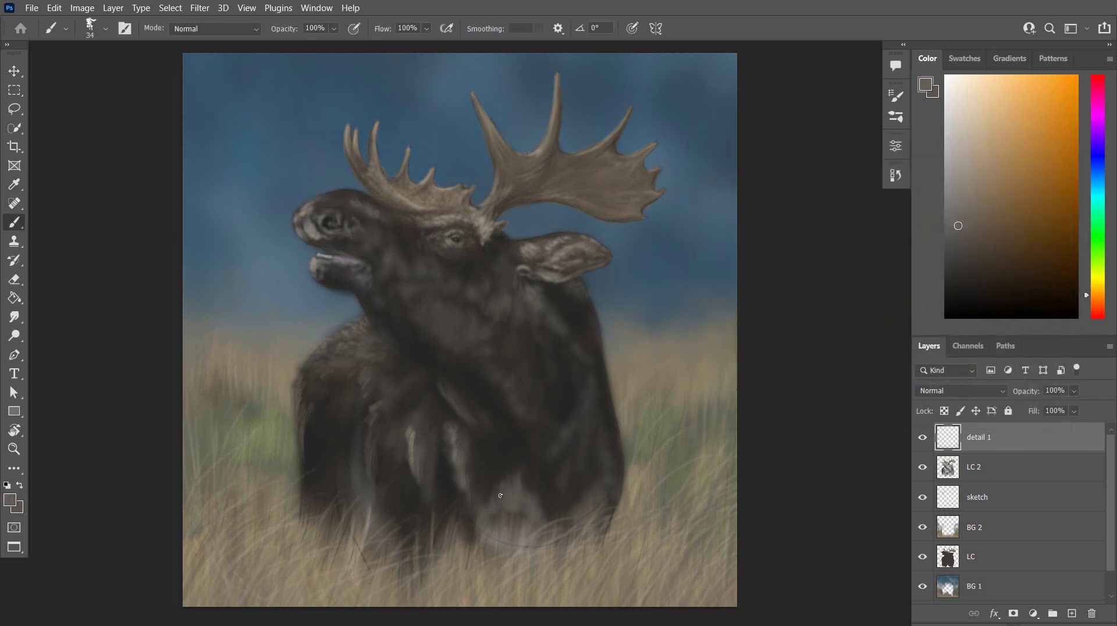
mouse_move(470, 473)
left_mouse_down()
mouse_move(476, 505)
mouse_move(486, 499)
left_mouse_up()
left_click_drag(378, 405, 369, 491)
left_click_drag(361, 437, 368, 513)
mouse_move(372, 405)
left_mouse_down()
mouse_move(368, 446)
mouse_move(400, 384)
left_mouse_up()
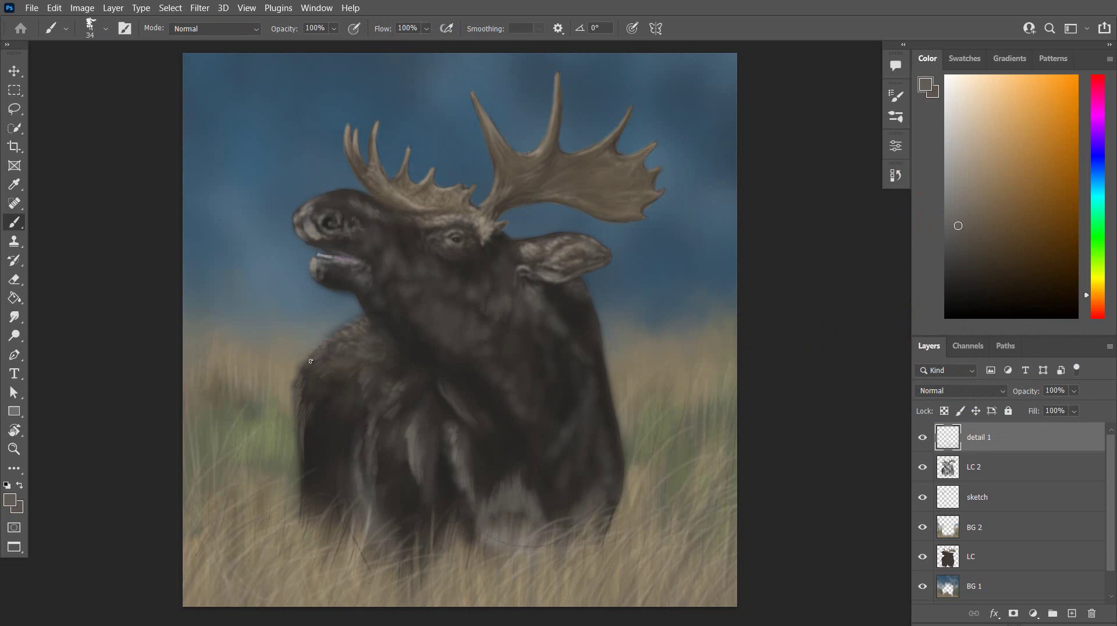
Choose a lighter grey-brown and paint short fur strokes along the outer edge of the moose's back and rear flank
left_click(10, 499)
left_click(736, 259)
left_click(1029, 175)
left_click_drag(300, 376, 303, 475)
mouse_move(298, 412)
left_mouse_down()
mouse_move(303, 463)
mouse_move(310, 453)
left_mouse_up()
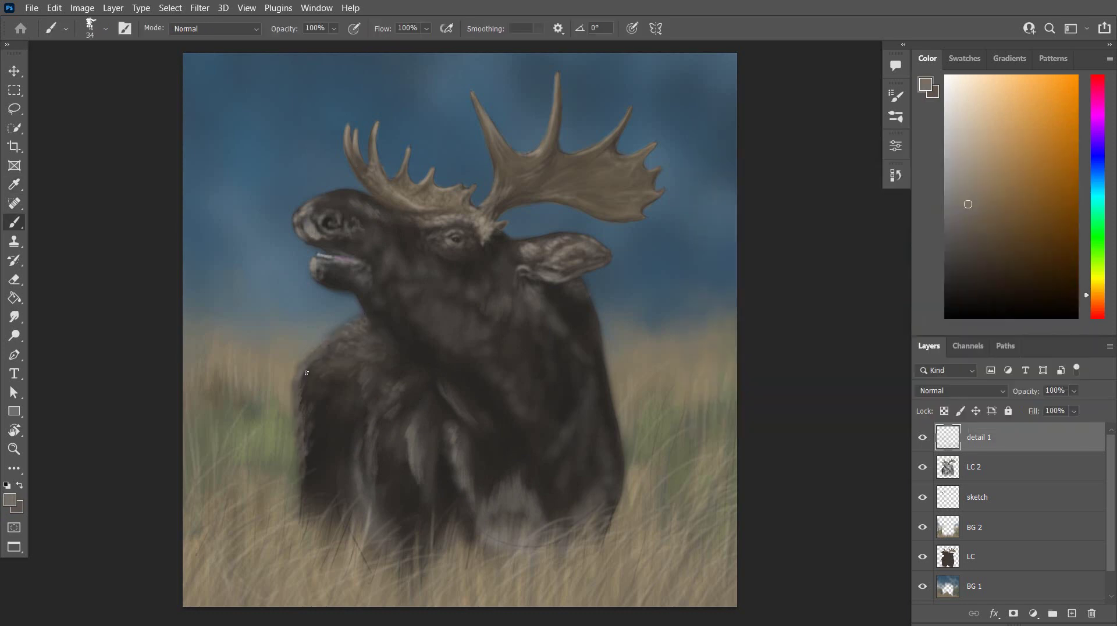
left_click_drag(313, 355, 307, 362)
left_click_drag(322, 353, 302, 407)
left_click_drag(317, 377, 314, 394)
Sample a beige tone from the back and paint short fur highlights across the hump behind the neck
left_click(319, 356, "alt")
left_click_drag(343, 325, 324, 361)
left_click_drag(314, 368, 307, 384)
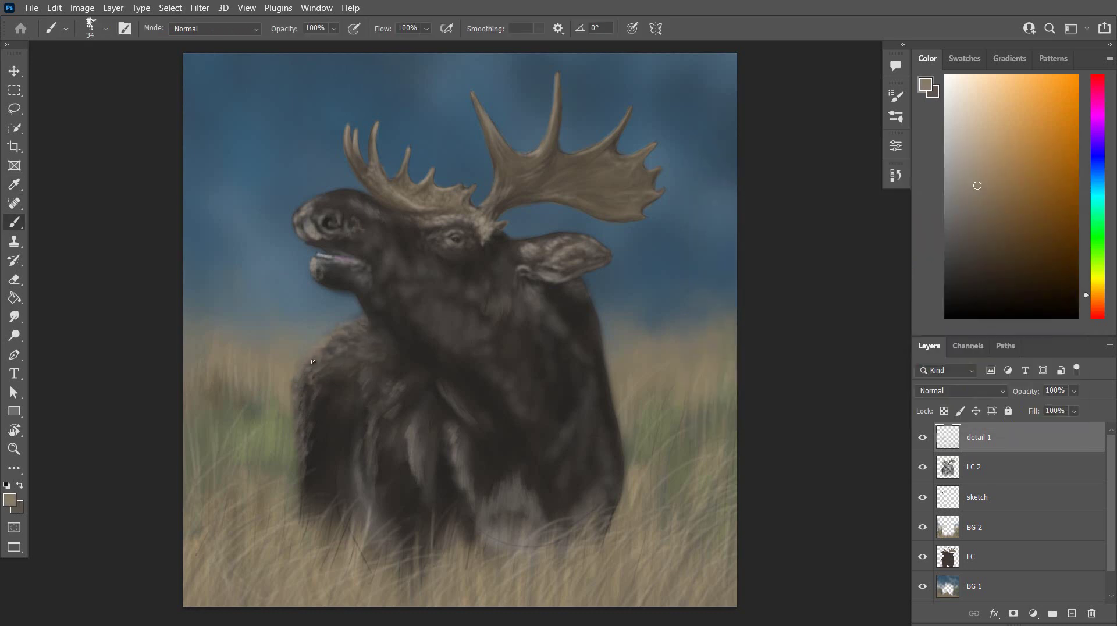
mouse_move(341, 336)
left_mouse_down()
mouse_move(331, 344)
mouse_move(386, 337)
mouse_move(402, 351)
left_mouse_up()
Choose a darker grey-brown and paint fur strokes along the throat, neck, lower chest and far shoulder
left_click(10, 500)
left_click(19, 510)
key("Return")
left_click_drag(401, 347, 452, 374)
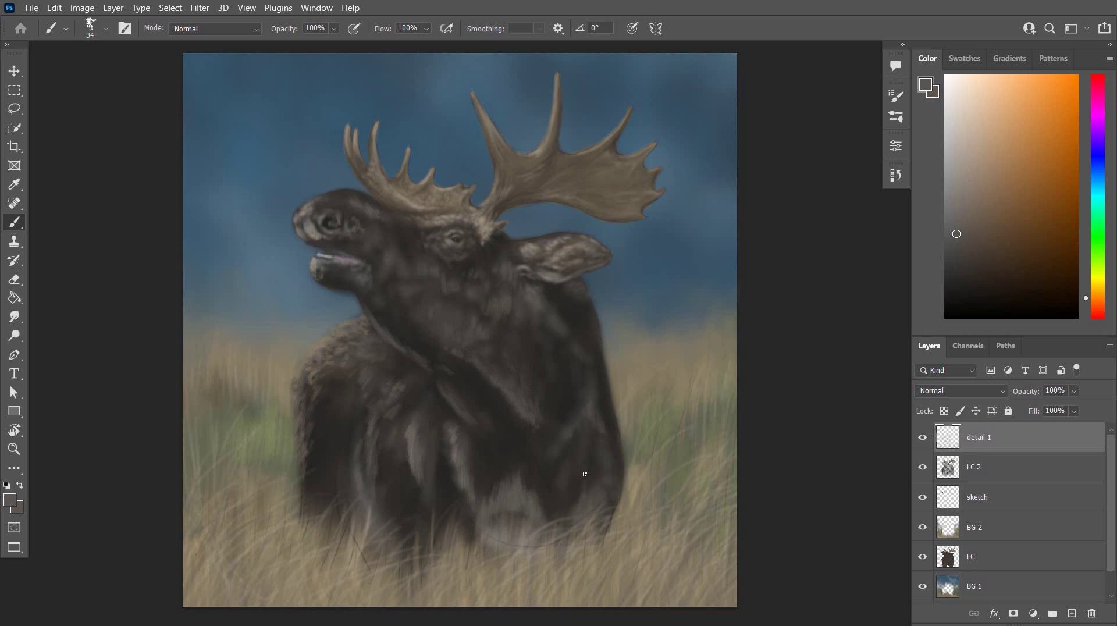
mouse_move(597, 490)
left_mouse_down()
mouse_move(607, 436)
mouse_move(616, 443)
left_mouse_up()
left_click_drag(565, 511, 574, 482)
mouse_move(573, 513)
left_mouse_down()
mouse_move(578, 485)
mouse_move(548, 443)
left_mouse_up()
left_click_drag(447, 446, 452, 464)
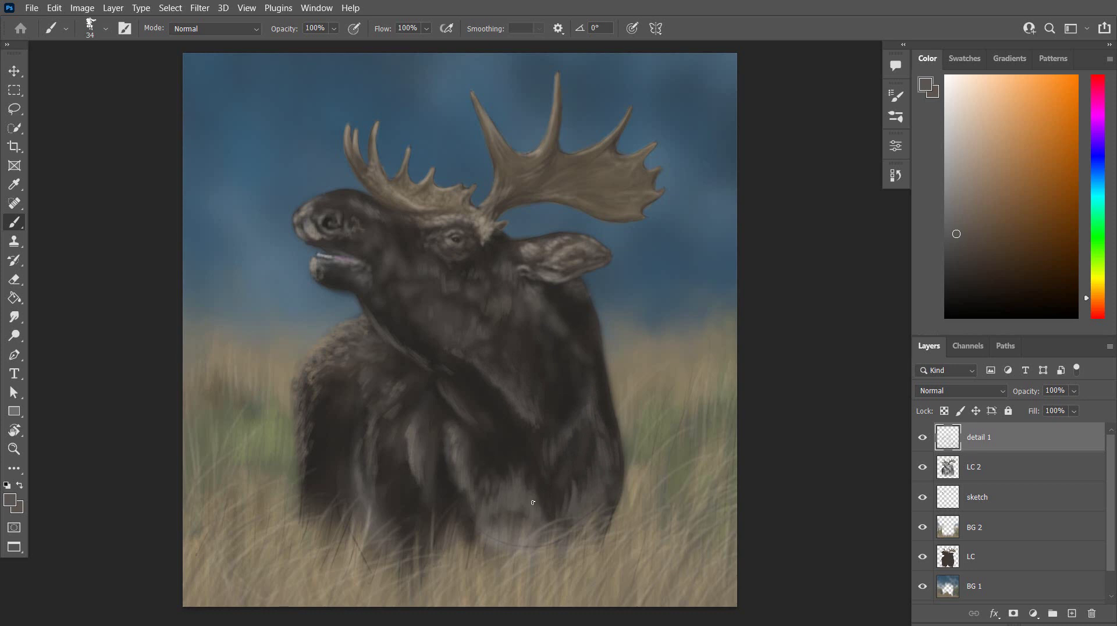
left_click_drag(543, 524, 544, 501)
mouse_move(539, 462)
left_mouse_down()
mouse_move(551, 374)
mouse_move(530, 355)
left_mouse_up()
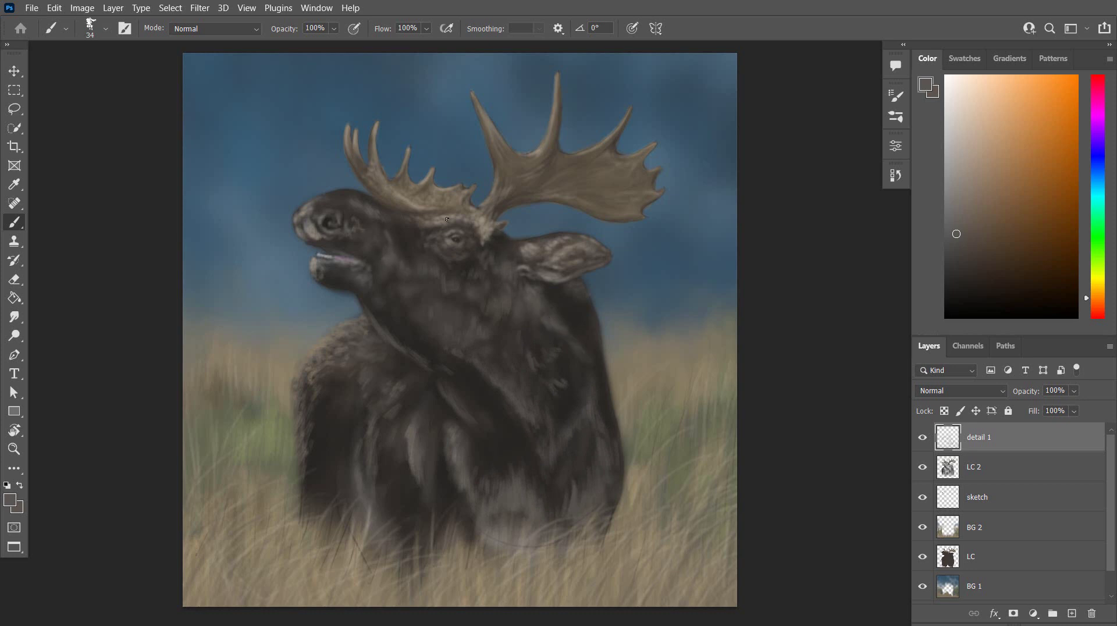
Paint more grey-brown fur strokes on the chest, front legs and rear flank
left_click_drag(407, 440, 413, 485)
left_click_drag(419, 404, 431, 389)
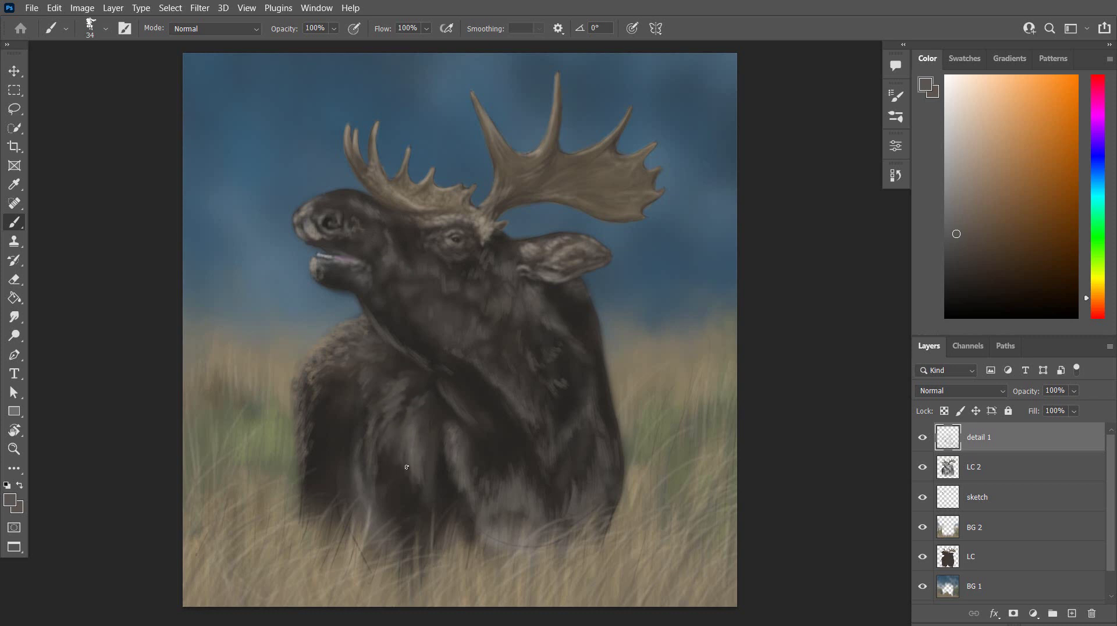
left_click_drag(443, 443, 475, 529)
mouse_move(336, 370)
left_mouse_down()
mouse_move(334, 400)
mouse_move(311, 390)
mouse_move(347, 324)
mouse_move(306, 365)
mouse_move(344, 334)
mouse_move(310, 391)
mouse_move(339, 436)
mouse_move(344, 410)
mouse_move(353, 480)
left_mouse_up()
left_click_drag(374, 526, 394, 468)
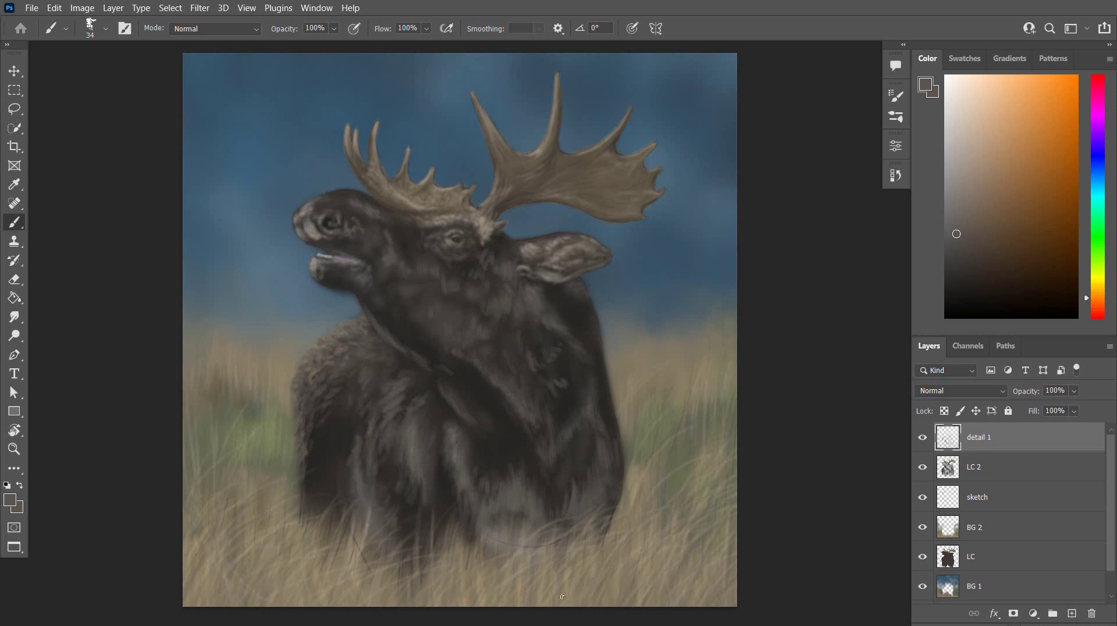
Reduce the fur brush to 31 px, choose a lighter grey-brown and paint highlights on the chest and shoulders
left_click(105, 29)
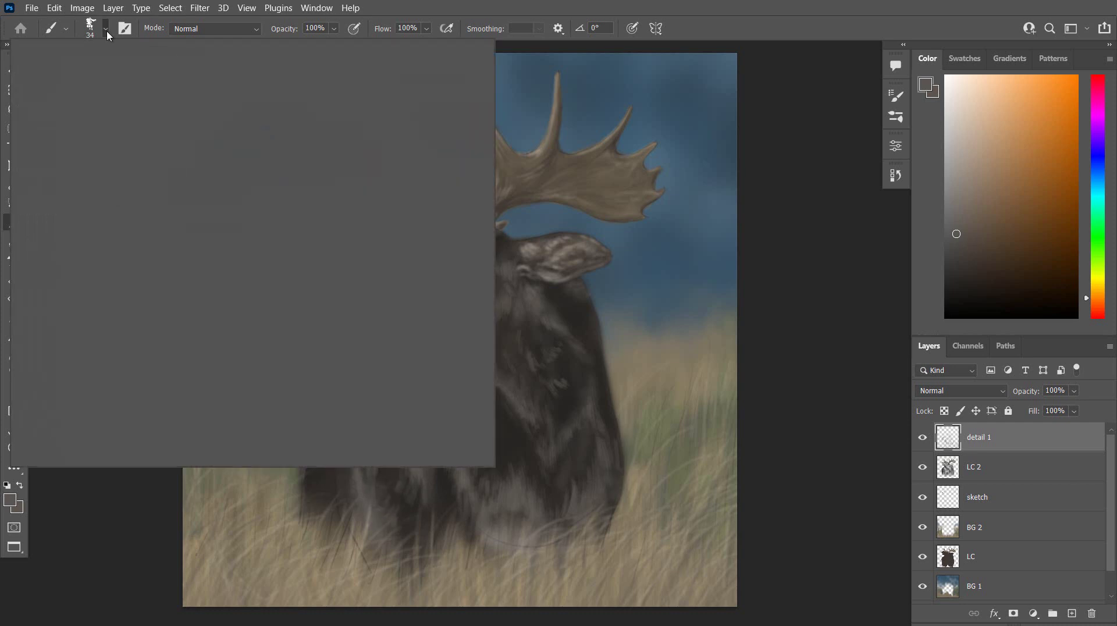
left_click(601, 491)
left_click(12, 500)
left_click(719, 287)
left_click(1059, 175)
left_click_drag(578, 513, 597, 479)
mouse_move(460, 464)
left_mouse_down()
mouse_move(463, 437)
mouse_move(423, 482)
left_mouse_up()
left_click_drag(392, 398, 390, 428)
left_click_drag(400, 417, 393, 427)
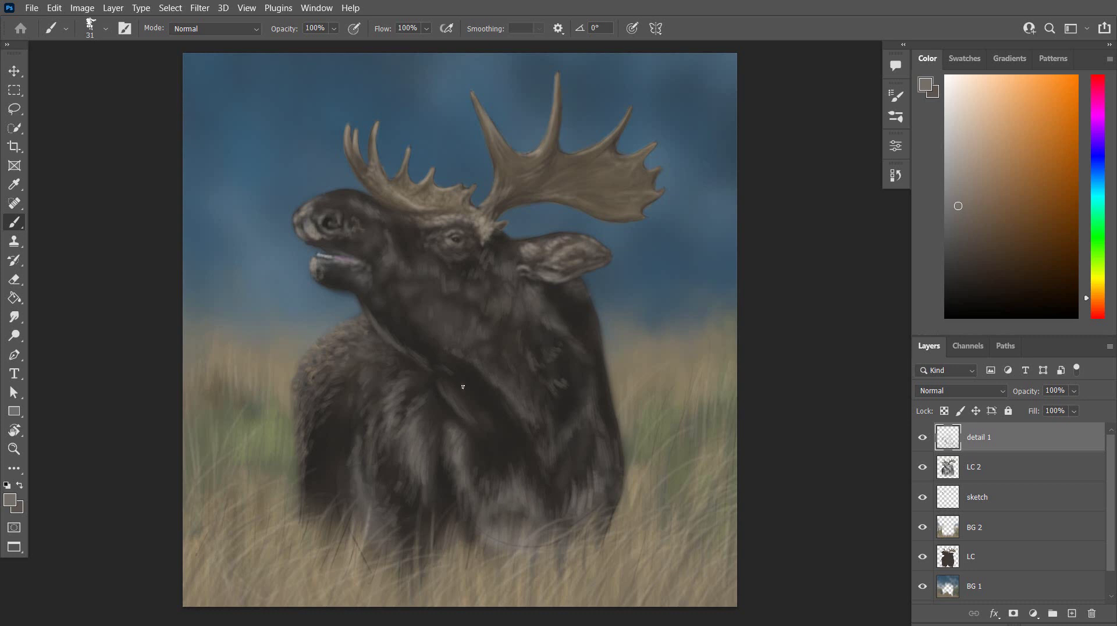
Paint light fur highlights along the neck fold, throat and cheek
left_click_drag(474, 348, 485, 368)
mouse_move(484, 358)
left_mouse_down()
mouse_move(518, 362)
mouse_move(510, 330)
mouse_move(508, 388)
left_mouse_up()
left_click_drag(510, 377, 521, 408)
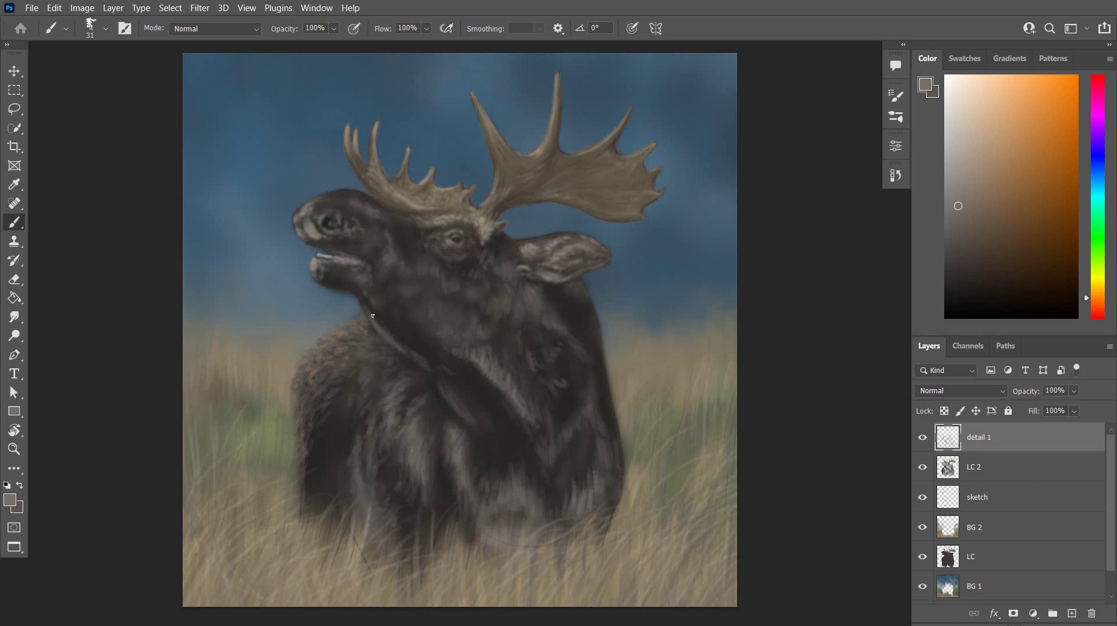
left_click_drag(379, 284, 395, 312)
left_click_drag(383, 281, 384, 299)
mouse_move(387, 257)
left_mouse_down()
mouse_move(399, 297)
mouse_move(437, 286)
left_mouse_up()
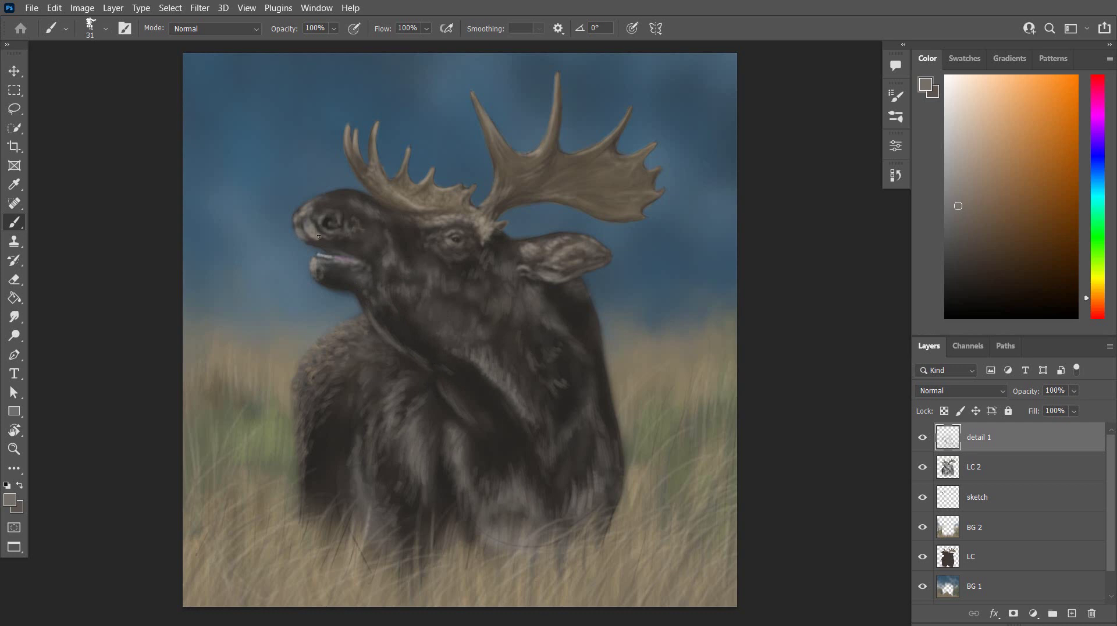
Add short light fur strokes to the front leg, lower chest and the shoulder below the ear
left_click_drag(450, 442, 454, 453)
left_click_drag(355, 446, 356, 462)
left_click_drag(366, 506, 380, 527)
left_click_drag(552, 450, 554, 465)
mouse_move(568, 427)
left_mouse_down()
mouse_move(560, 444)
mouse_move(574, 427)
left_mouse_up()
mouse_move(588, 409)
left_mouse_down()
mouse_move(587, 370)
mouse_move(589, 428)
mouse_move(573, 399)
mouse_move(578, 423)
left_mouse_up()
left_click_drag(575, 429, 574, 444)
left_click_drag(577, 472, 580, 499)
mouse_move(593, 467)
left_mouse_down()
mouse_move(592, 479)
mouse_move(566, 474)
mouse_move(574, 468)
left_mouse_up()
left_click_drag(587, 480, 585, 458)
left_click_drag(569, 502, 571, 469)
mouse_move(593, 451)
left_mouse_down()
mouse_move(589, 436)
mouse_move(614, 446)
left_mouse_up()
left_click_drag(615, 516, 617, 491)
left_click_drag(618, 445, 616, 434)
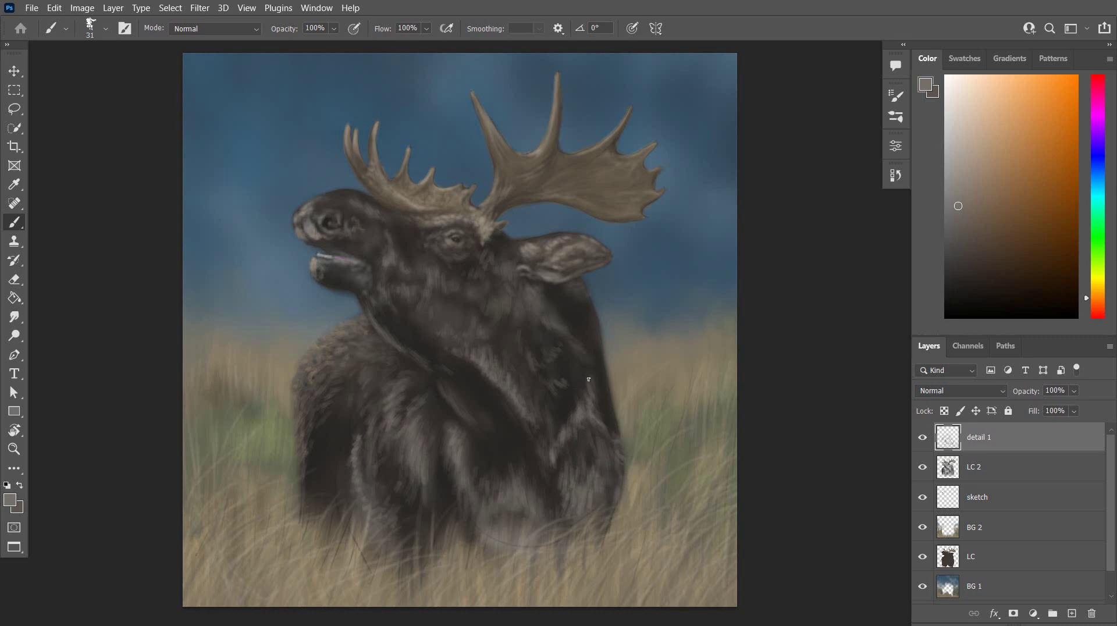
Choose a dark grey-brown, reduce the brush to 23 px and paint fur tufts along the body's edge below the ear
left_click(11, 500)
left_click(720, 295)
left_click(1044, 174)
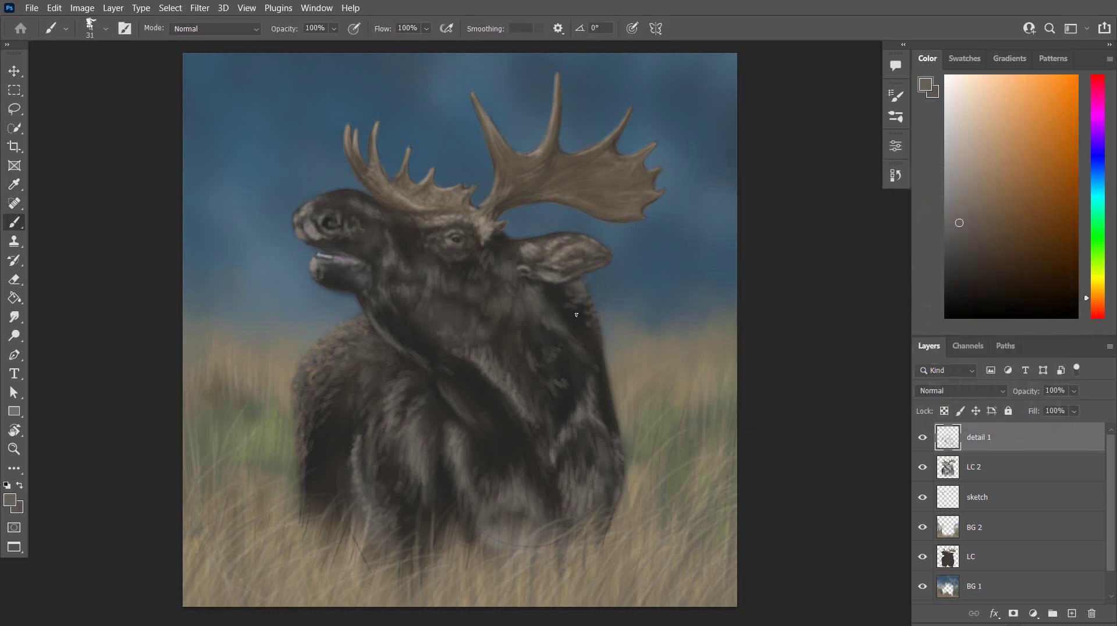
left_click(10, 501)
left_click(716, 331)
left_click(1043, 174)
left_click(105, 30)
left_click(122, 95)
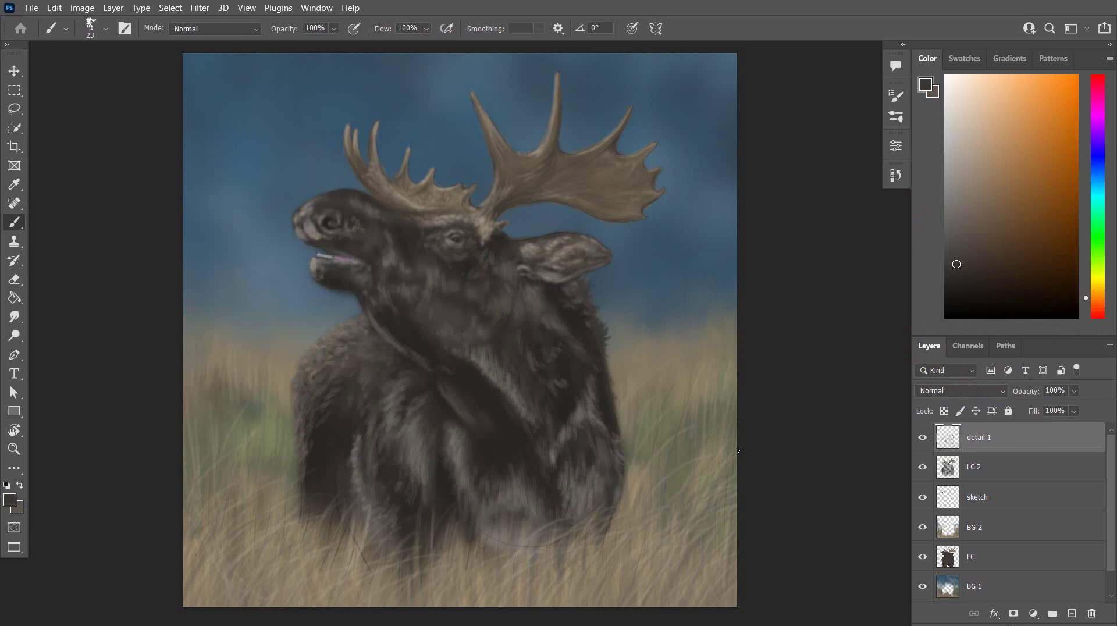
left_click_drag(599, 352, 610, 366)
mouse_move(617, 427)
left_mouse_down()
mouse_move(622, 442)
mouse_move(617, 431)
left_mouse_up()
left_click_drag(628, 472, 620, 457)
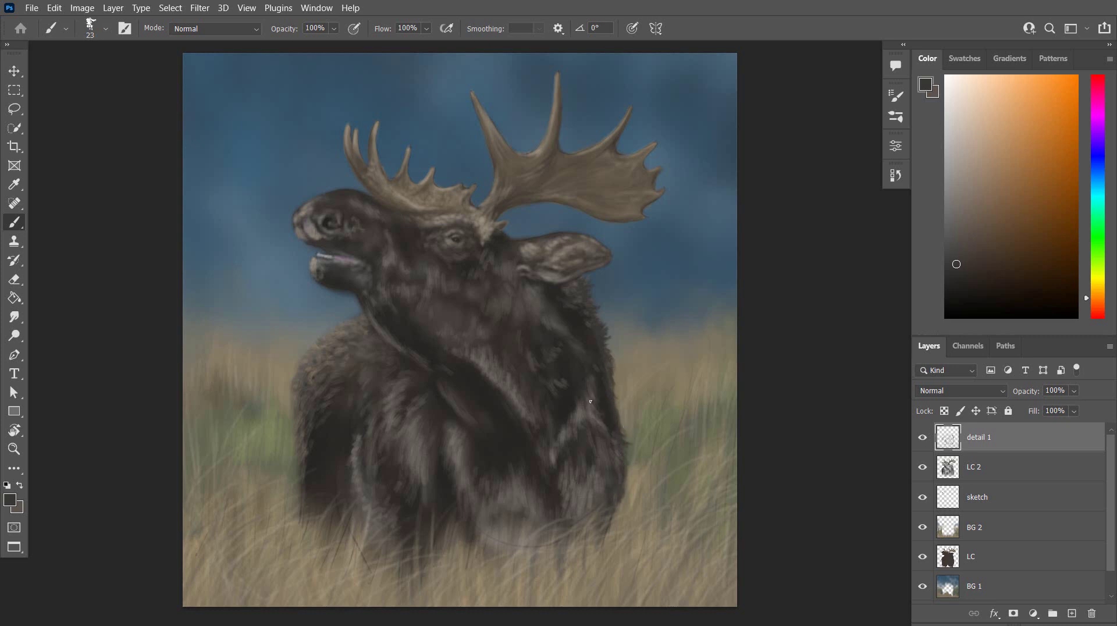
Choose a saturated dark brown and paint short fur strokes over the hump behind the neck
left_click(10, 500)
left_click(746, 296)
left_click(1030, 175)
left_click(10, 500)
left_click(782, 284)
left_click(1035, 180)
left_click(10, 500)
left_click(800, 306)
left_click(1033, 176)
left_click_drag(330, 337, 350, 324)
left_click(354, 329)
key("Return")
left_click_drag(319, 349, 305, 368)
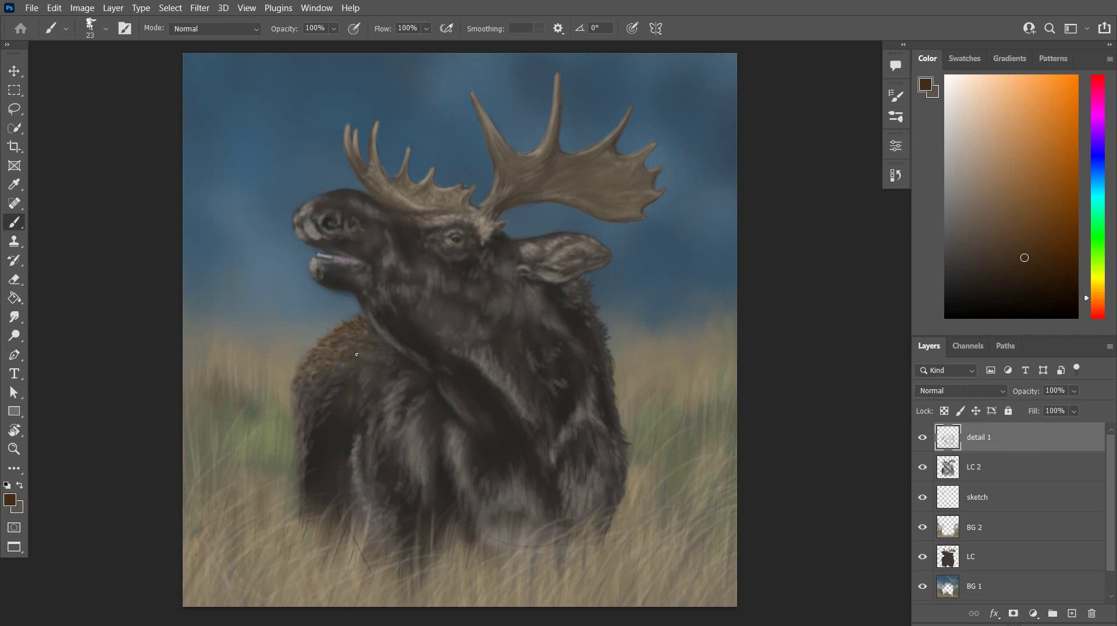
key("n")
left_click(513, 360)
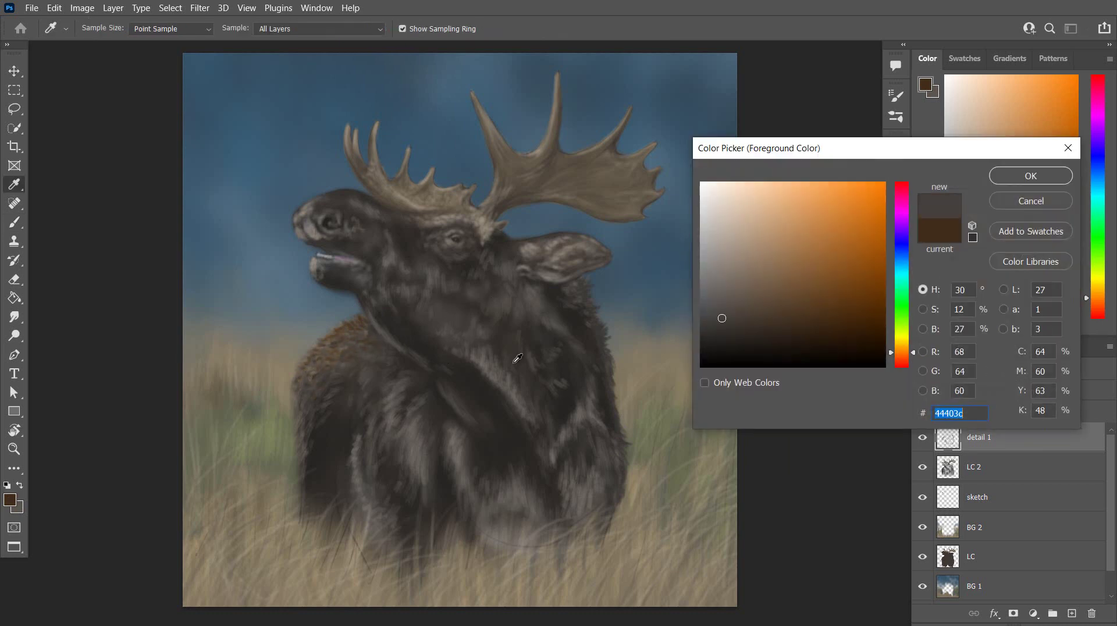
left_click(518, 507)
left_click(1023, 201)
Add a layer named "shadow 1" above detail 1 and set its blend mode to Multiply
left_click(1073, 614)
double_click(983, 433)
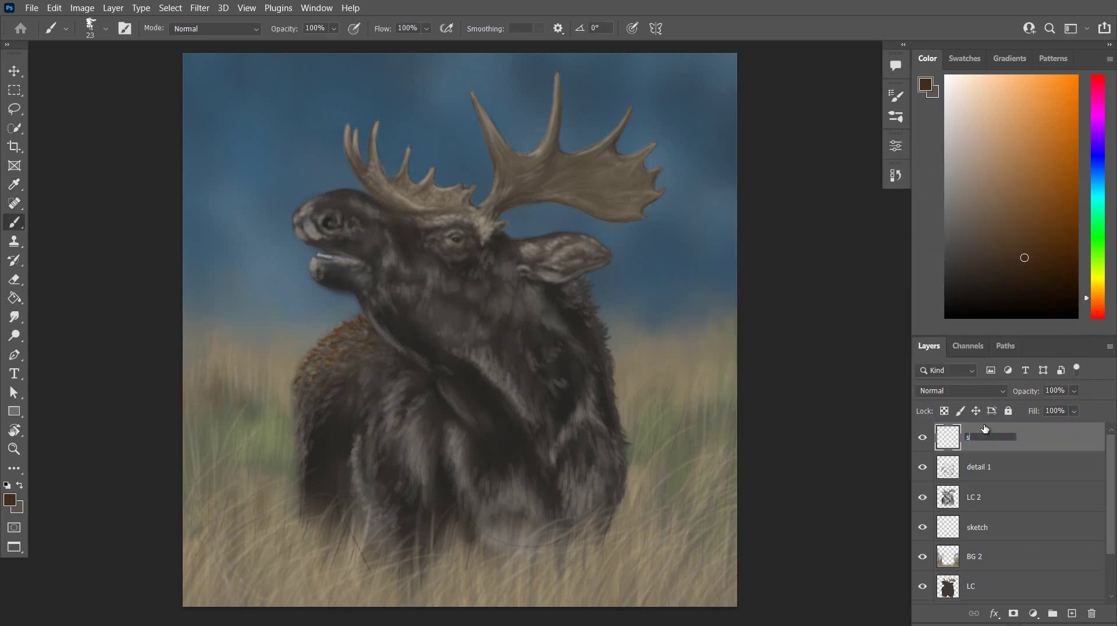
type("overlay")
key("Return")
left_click(976, 391)
left_click(948, 289)
Choose the Měkký kulatý soft round brush at 136 px and a muted blue-grey foreground colour
left_click(106, 29)
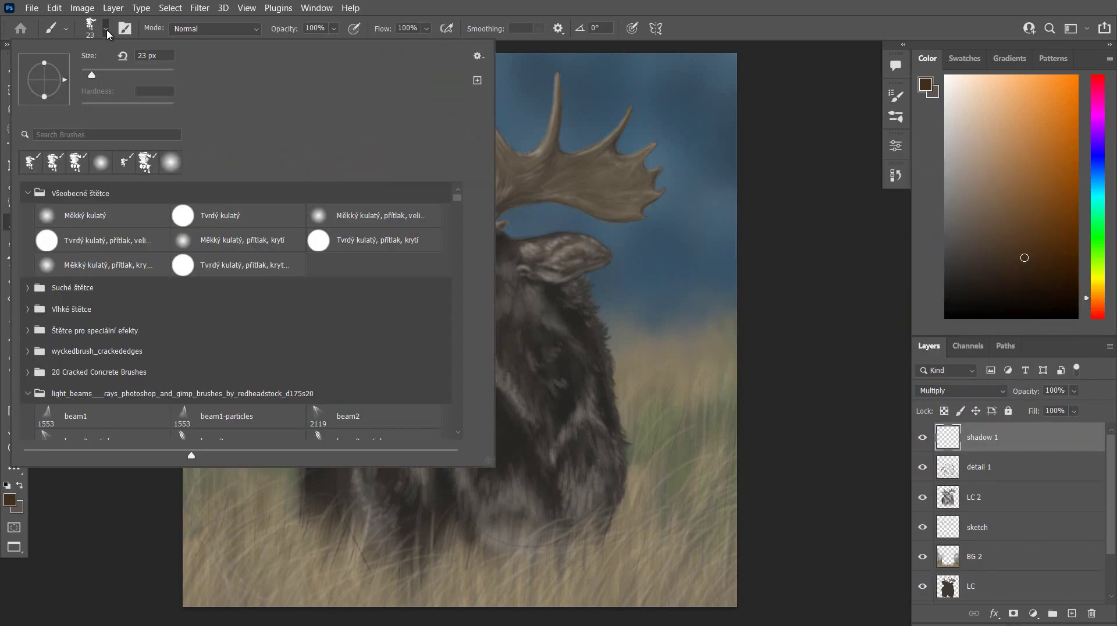
left_click(86, 215)
left_click(10, 500)
left_click(902, 263)
left_click(758, 272)
left_click(1030, 175)
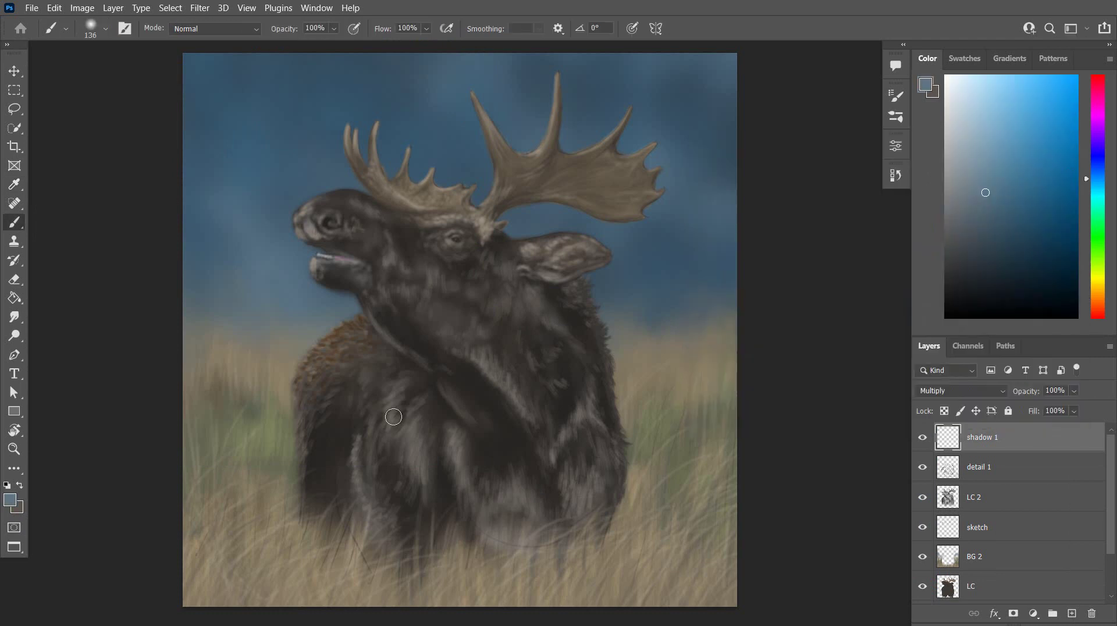
left_click_drag(313, 408, 309, 473)
left_click(896, 177)
left_click(783, 394)
left_click(896, 177)
Enable pen pressure for opacity, set the brush opacity to 83% and shade the rear flank and front leg
left_click(355, 29)
key("8")
key("3")
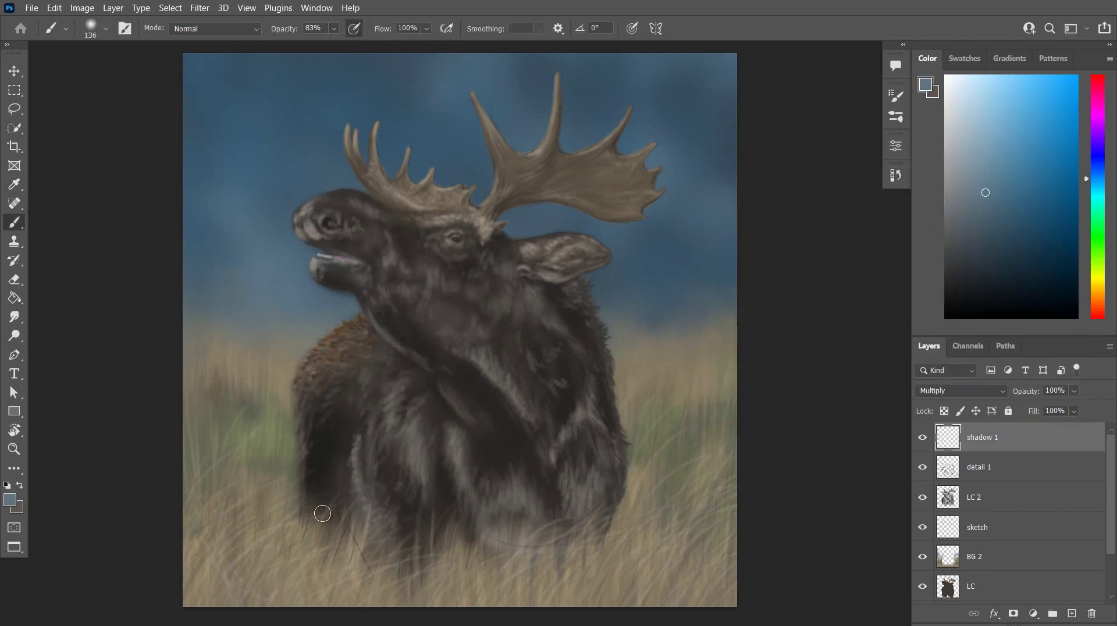
left_click_drag(363, 432, 379, 514)
mouse_move(361, 369)
left_mouse_down()
mouse_move(346, 408)
mouse_move(351, 364)
mouse_move(306, 477)
left_mouse_up()
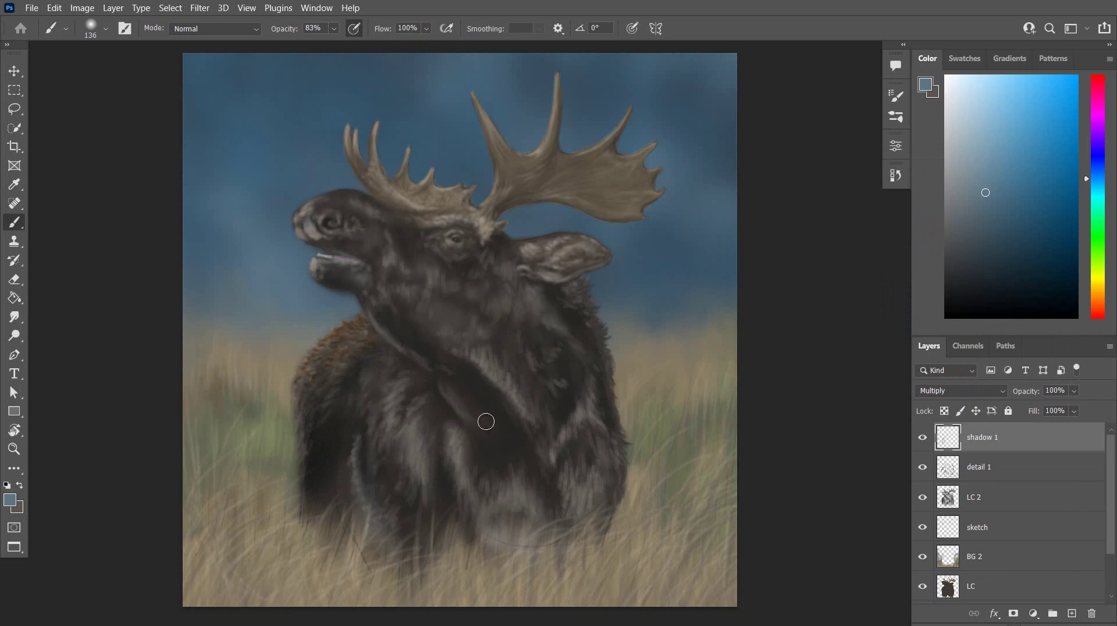
Reduce the soft brush to 84 px and shade the muzzle around the nostril and mouth
left_click(105, 28)
left_click_drag(121, 73, 114, 69)
left_click(534, 307)
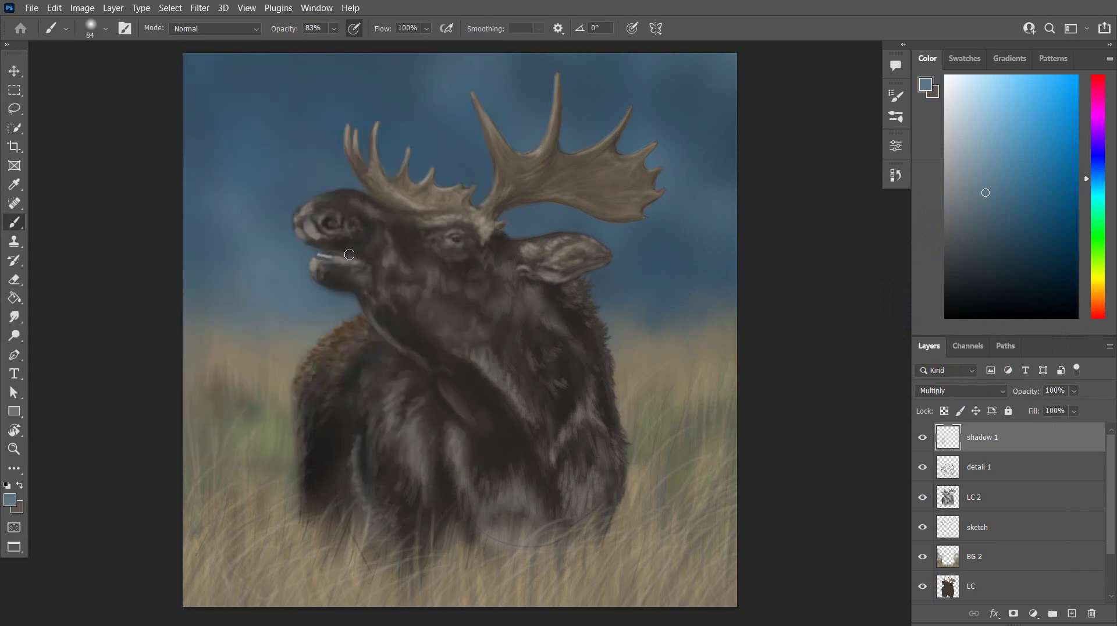
left_click_drag(325, 240, 315, 234)
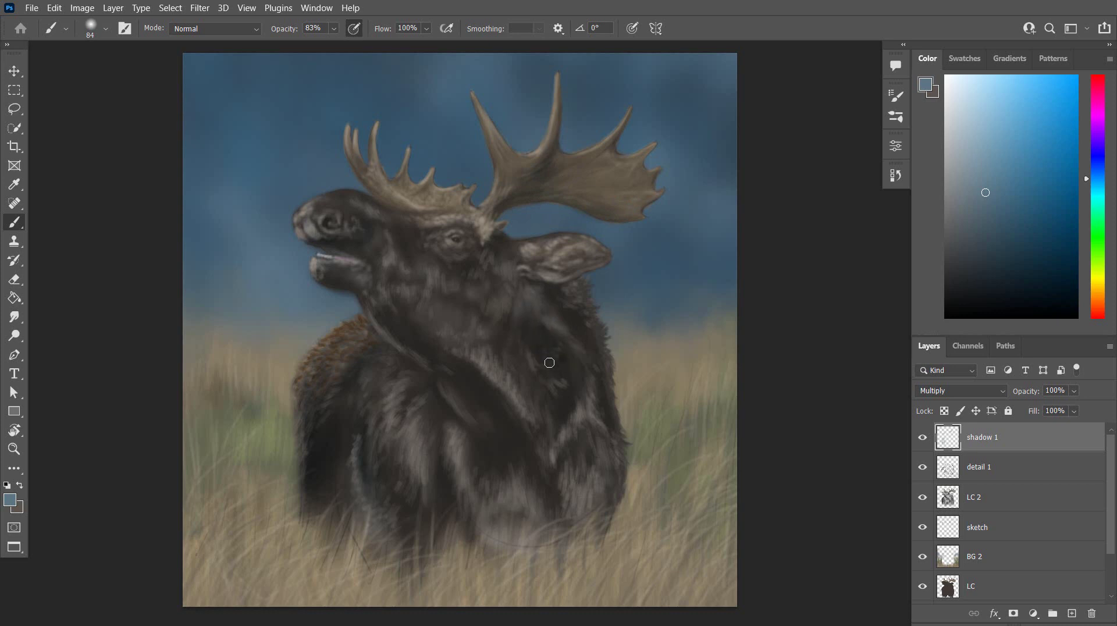
Paint blue-grey shadows on the far shoulder, lower chest, front leg and upper chest
left_click_drag(604, 488, 608, 524)
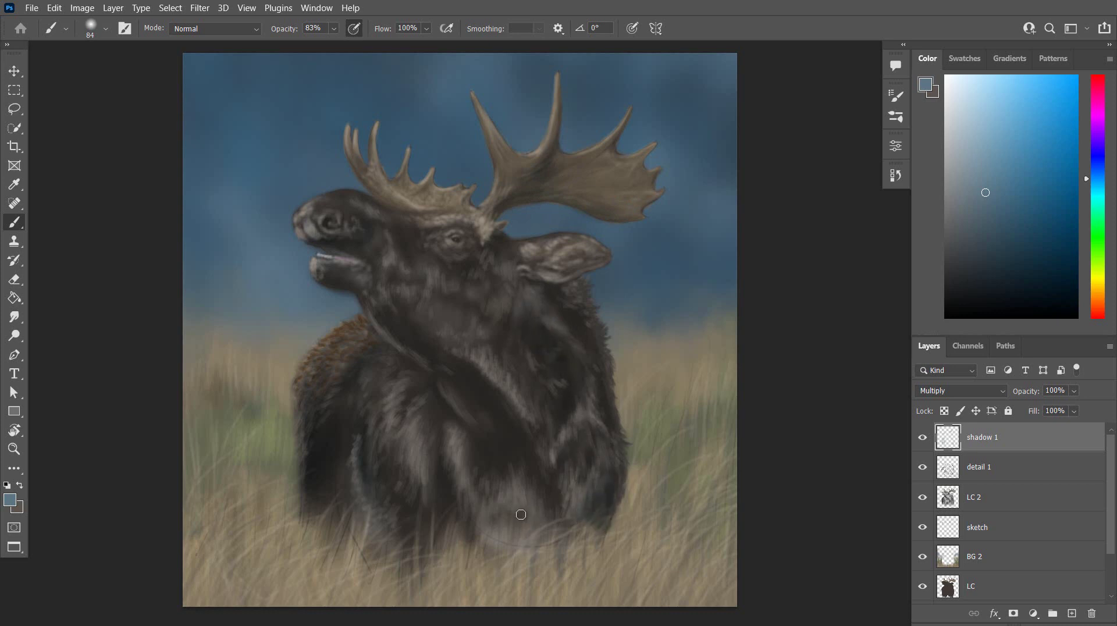
mouse_move(531, 489)
left_mouse_down()
mouse_move(526, 540)
mouse_move(496, 553)
mouse_move(561, 527)
mouse_move(589, 557)
left_mouse_up()
mouse_move(350, 512)
left_mouse_down()
mouse_move(316, 534)
mouse_move(402, 532)
left_mouse_up()
left_click_drag(404, 381, 430, 445)
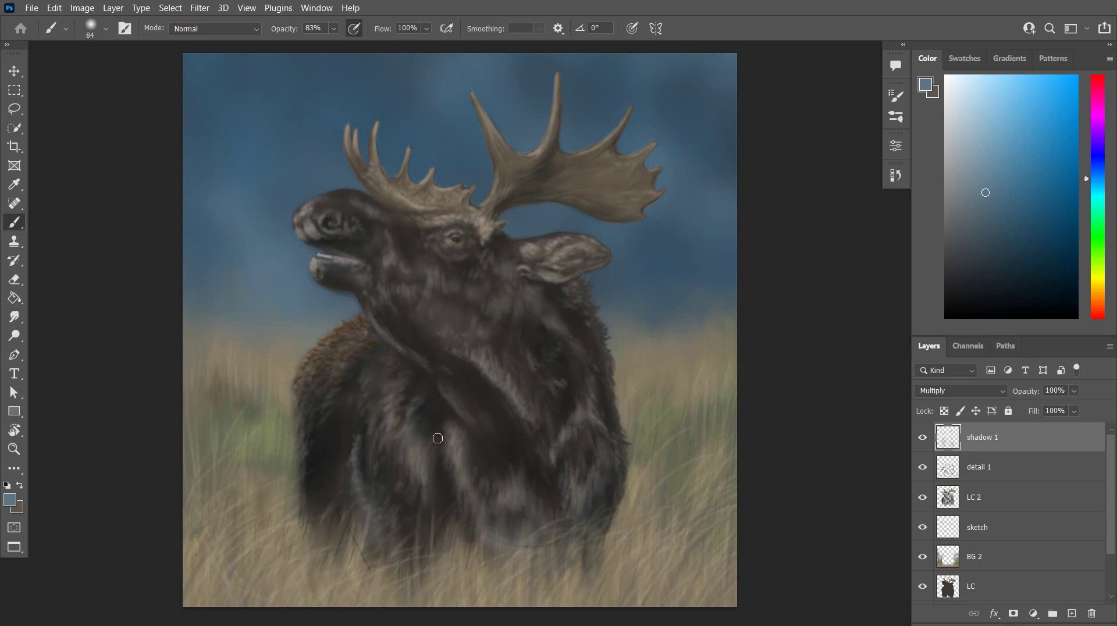
Shade the central chest, the lower jaw and neck, the ear, the brow and the base of the smaller antler
left_click_drag(454, 399, 461, 480)
mouse_move(466, 339)
left_mouse_down()
mouse_move(417, 322)
mouse_move(493, 325)
mouse_move(494, 349)
mouse_move(506, 331)
mouse_move(484, 327)
mouse_move(460, 345)
mouse_move(501, 289)
mouse_move(551, 297)
mouse_move(565, 283)
mouse_move(547, 258)
mouse_move(544, 268)
mouse_move(550, 248)
mouse_move(597, 261)
left_mouse_up()
mouse_move(454, 254)
left_mouse_down()
mouse_move(489, 256)
mouse_move(454, 204)
mouse_move(471, 204)
left_mouse_up()
left_click_drag(404, 189, 407, 169)
Reduce the soft brush to 48 px and shade the lower part of the smaller antler
left_click(105, 29)
left_click_drag(112, 76, 103, 76)
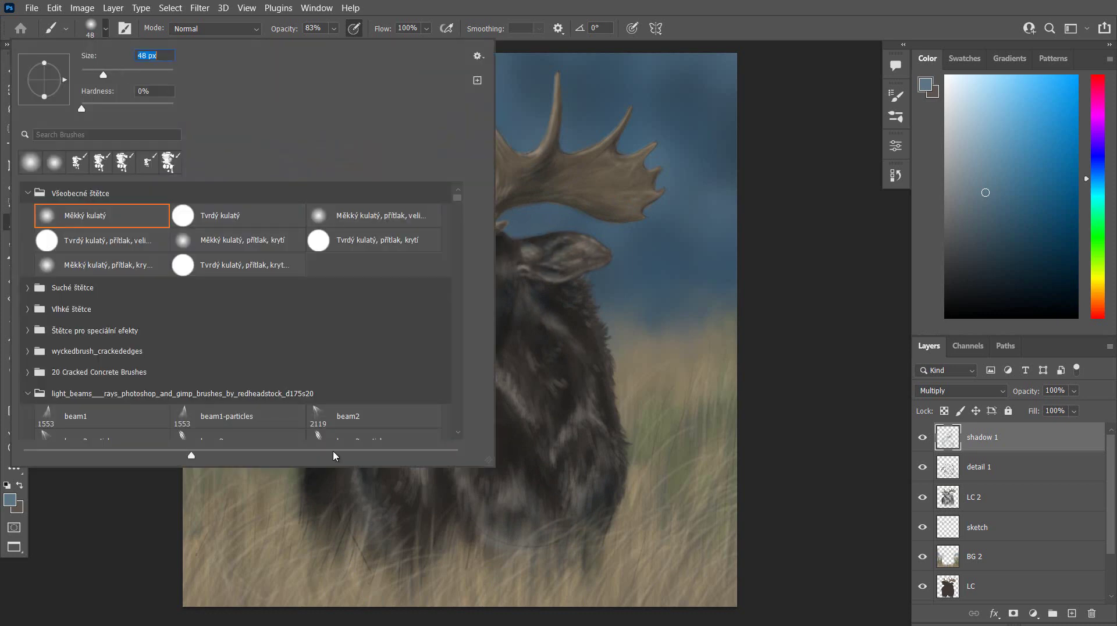
left_click(396, 265)
mouse_move(387, 199)
left_mouse_down()
mouse_move(365, 183)
mouse_move(373, 137)
mouse_move(391, 197)
mouse_move(347, 126)
mouse_move(363, 164)
mouse_move(411, 161)
left_mouse_up()
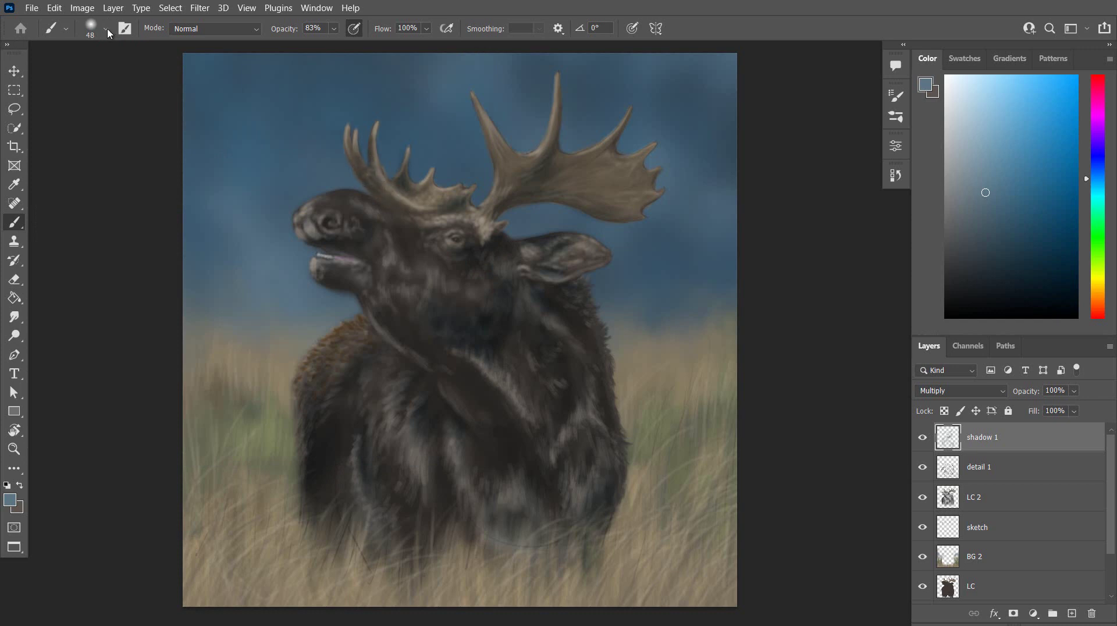
Reduce the soft brush to 32 px and shade the smaller antler's tines and base
left_click(106, 29)
left_click_drag(102, 75, 98, 75)
left_click(408, 150)
mouse_move(408, 151)
left_mouse_down()
mouse_move(409, 169)
mouse_move(480, 211)
left_mouse_up()
left_click_drag(407, 211, 438, 214)
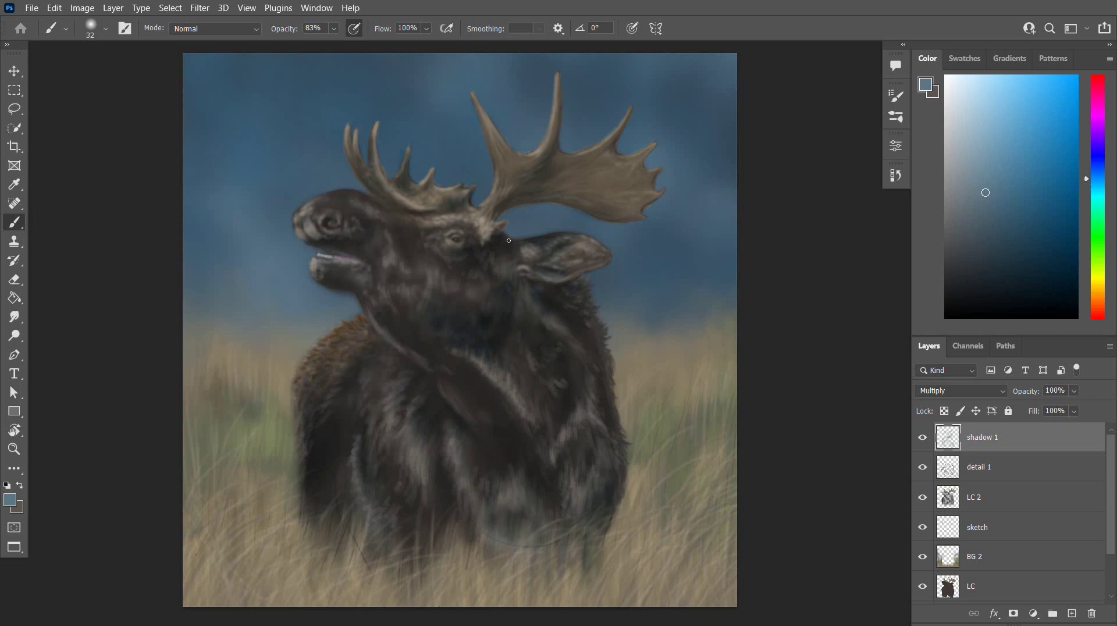
Shade the larger antler's tines, palm edges and base, and darken the lower edge of the ear
left_click_drag(491, 141, 499, 185)
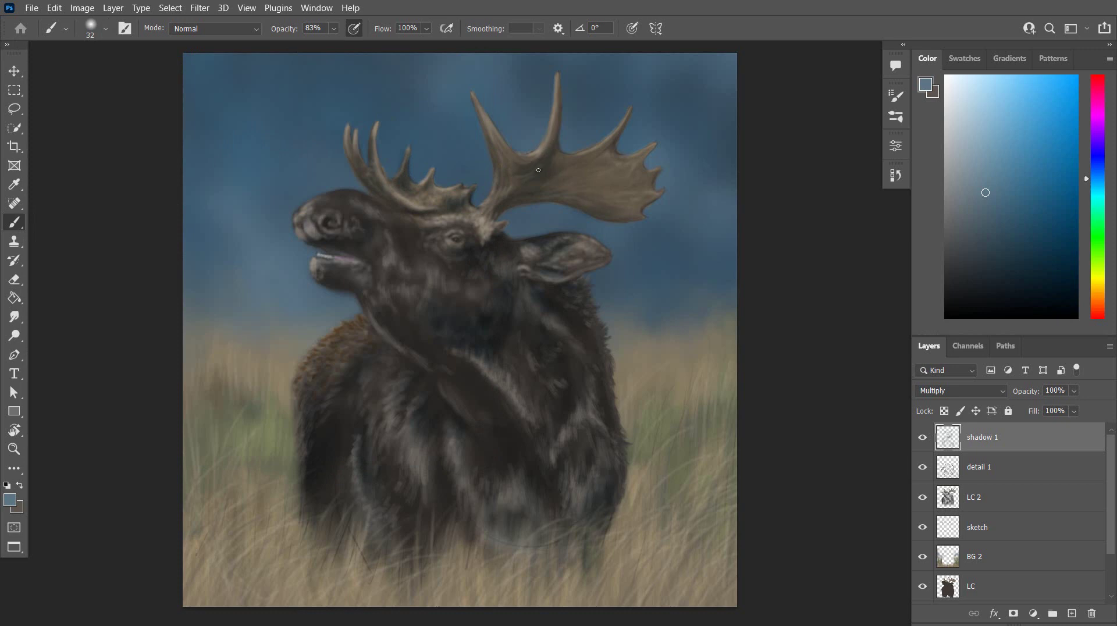
left_click_drag(568, 203, 623, 224)
mouse_move(645, 165)
left_mouse_down()
mouse_move(655, 170)
mouse_move(607, 162)
left_mouse_up()
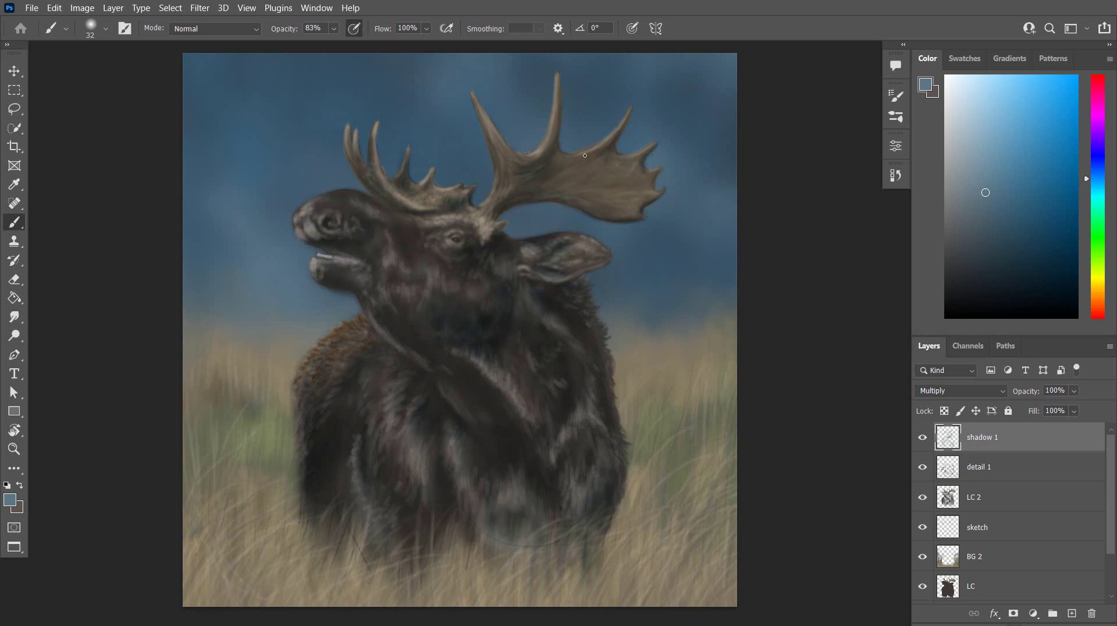
left_click_drag(491, 213, 486, 223)
left_click_drag(571, 271, 604, 263)
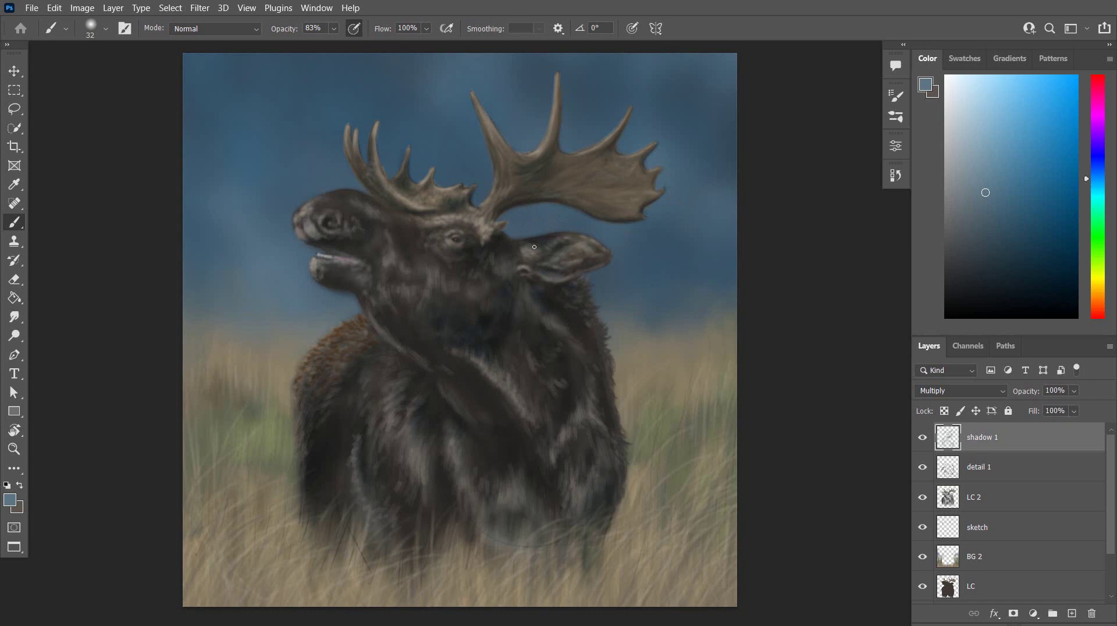
Shade the larger antler's tall tine with a smaller brush and darken its palm with a 77 px brush
left_click(105, 29)
left_click_drag(100, 76, 97, 76)
left_click(659, 179)
left_click_drag(562, 101, 557, 122)
right_click(561, 226)
type("77")
key("Return")
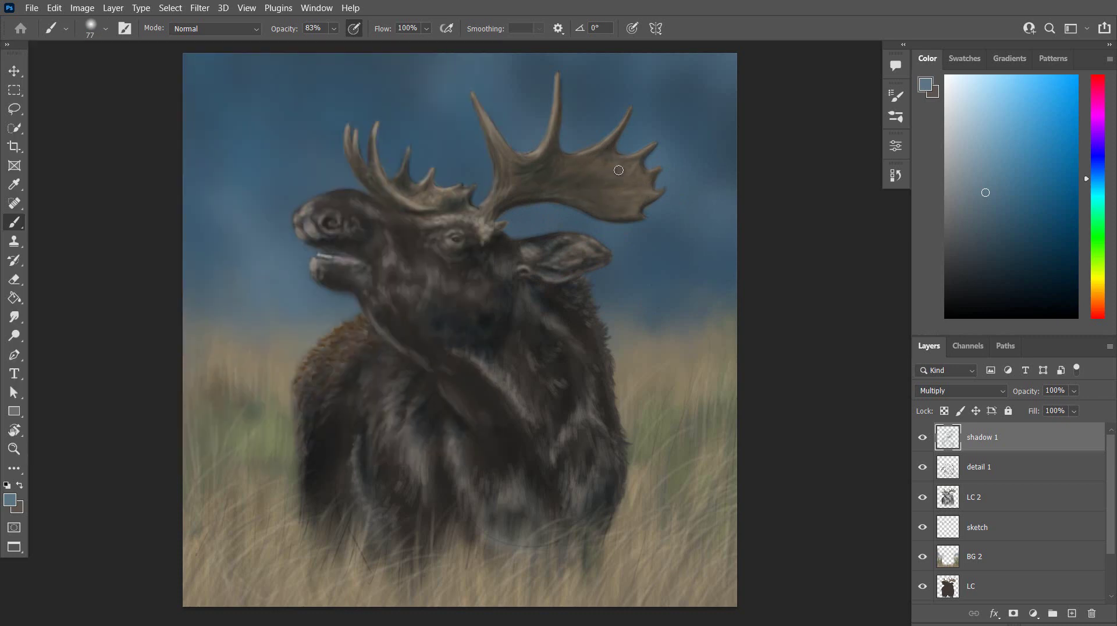
mouse_move(565, 169)
left_mouse_down()
mouse_move(606, 166)
mouse_move(616, 177)
left_mouse_up()
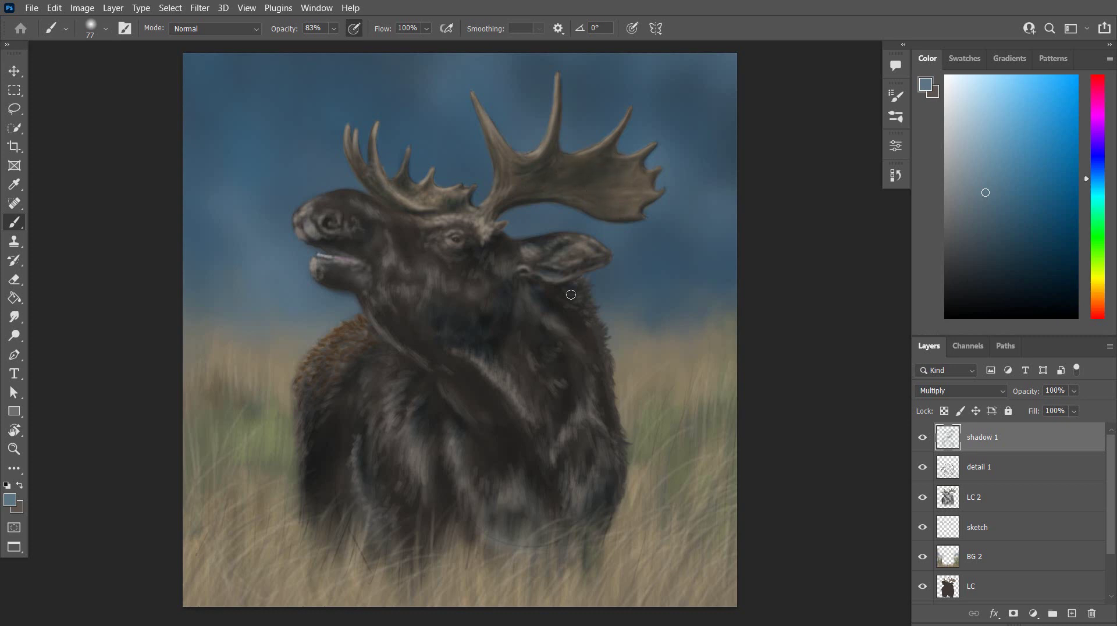
Set the soft brush to 53 px and paint blade-like shadows through the grass on the left side of the field
left_click(106, 28)
type("31")
key("Return")
left_click(105, 28)
type("53")
key("Return")
mouse_move(264, 402)
left_mouse_down()
mouse_move(251, 451)
mouse_move(278, 475)
left_mouse_up()
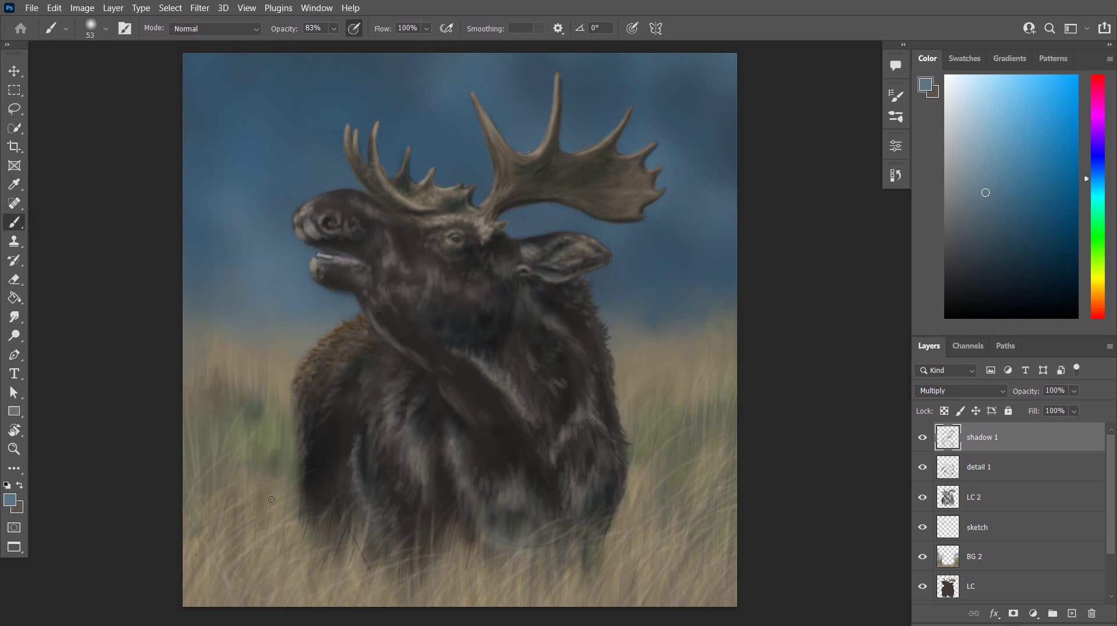
left_click_drag(201, 420, 201, 444)
left_click_drag(292, 475, 276, 530)
mouse_move(249, 474)
left_mouse_down()
mouse_move(227, 520)
mouse_move(270, 582)
left_mouse_up()
left_click_drag(249, 558, 215, 603)
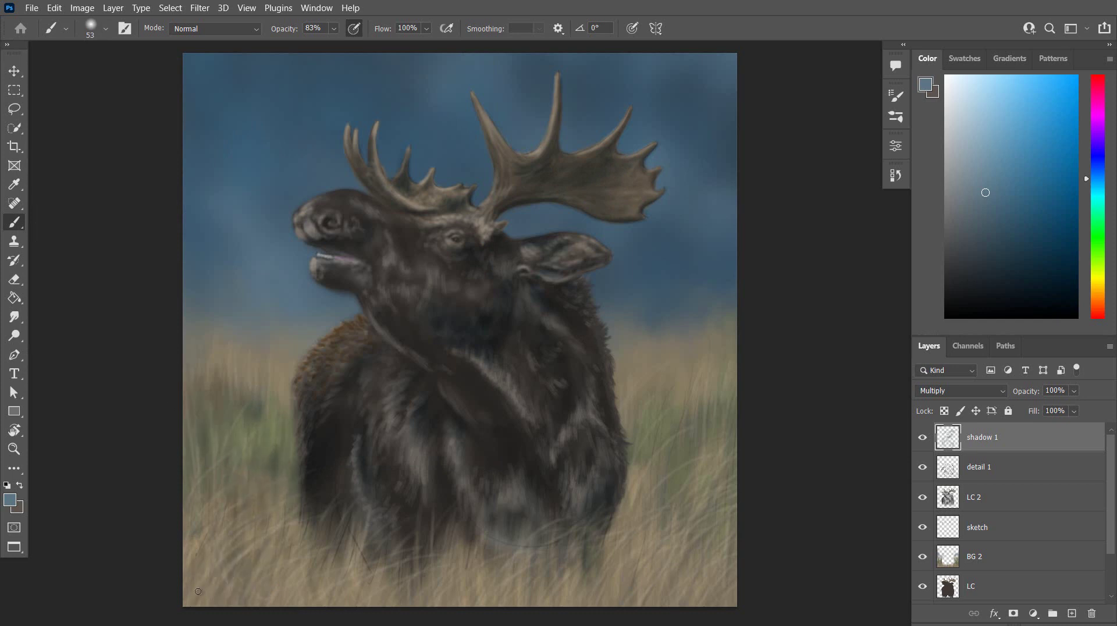
left_click_drag(218, 520, 199, 606)
left_click_drag(275, 559, 234, 585)
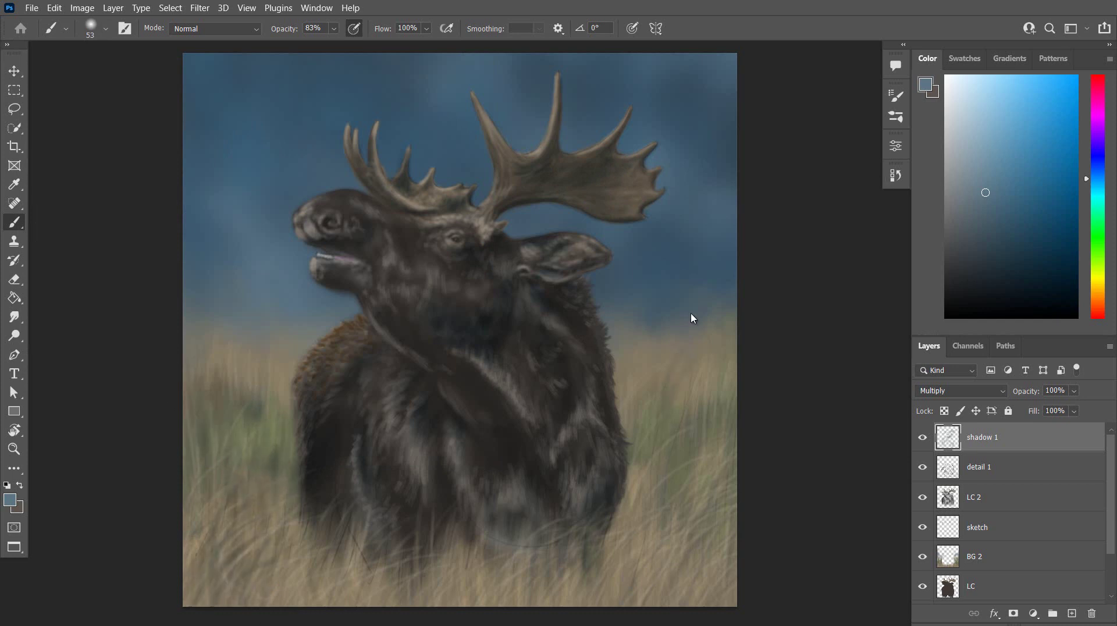
Enlarge the soft brush to 180 px and shade the field and horizon on both sides of the moose
left_click(106, 28)
type("180")
key("Return")
left_click_drag(705, 345, 690, 401)
mouse_move(722, 300)
left_mouse_down()
mouse_move(727, 444)
mouse_move(476, 604)
mouse_move(362, 481)
mouse_move(591, 602)
mouse_move(661, 374)
mouse_move(609, 387)
mouse_move(698, 242)
mouse_move(773, 302)
mouse_move(803, 430)
mouse_move(625, 605)
mouse_move(675, 320)
left_mouse_up()
mouse_move(292, 386)
left_mouse_down()
mouse_move(289, 442)
mouse_move(242, 326)
mouse_move(262, 373)
mouse_move(213, 535)
left_mouse_up()
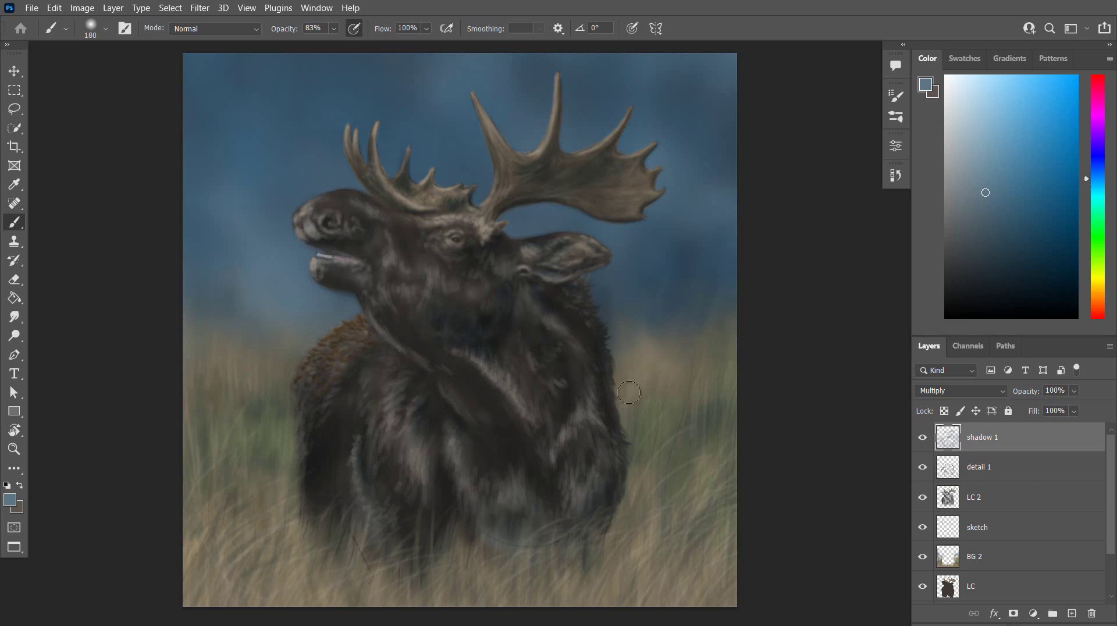
mouse_move(617, 513)
left_mouse_down()
mouse_move(641, 467)
mouse_move(632, 487)
left_mouse_up()
mouse_move(632, 396)
left_mouse_down()
mouse_move(628, 463)
mouse_move(628, 404)
left_mouse_up()
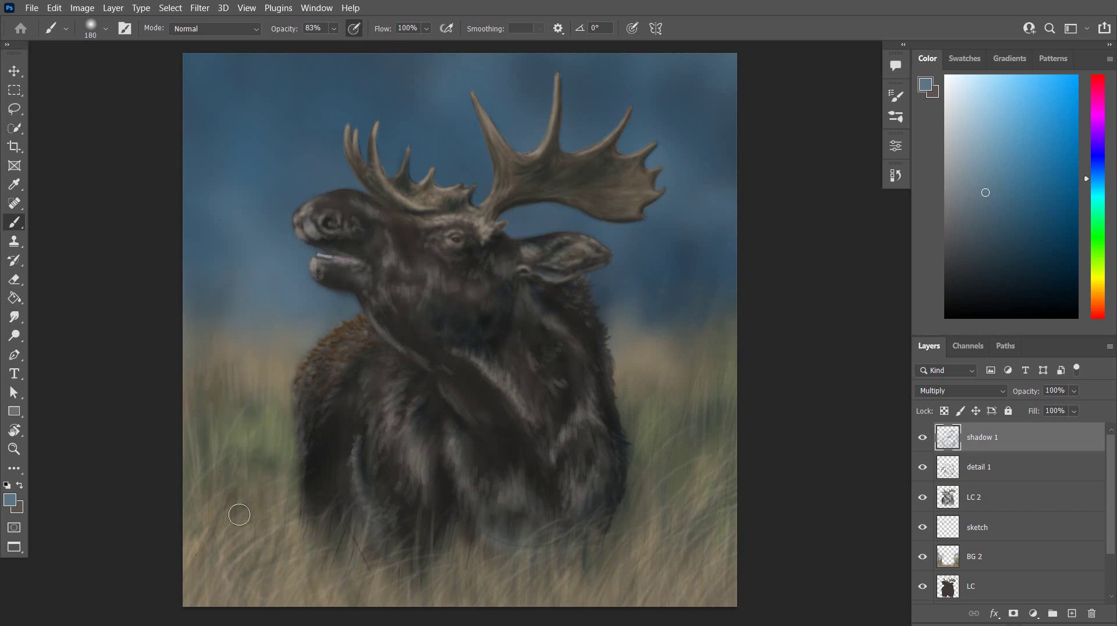
Add a new layer above shadow 1, set it to Overlay blending and choose a pale cream foreground color
left_click(1072, 613)
left_click(961, 391)
left_click(938, 405)
left_click(12, 501)
left_click(250, 539)
left_click(738, 195)
left_click(1031, 176)
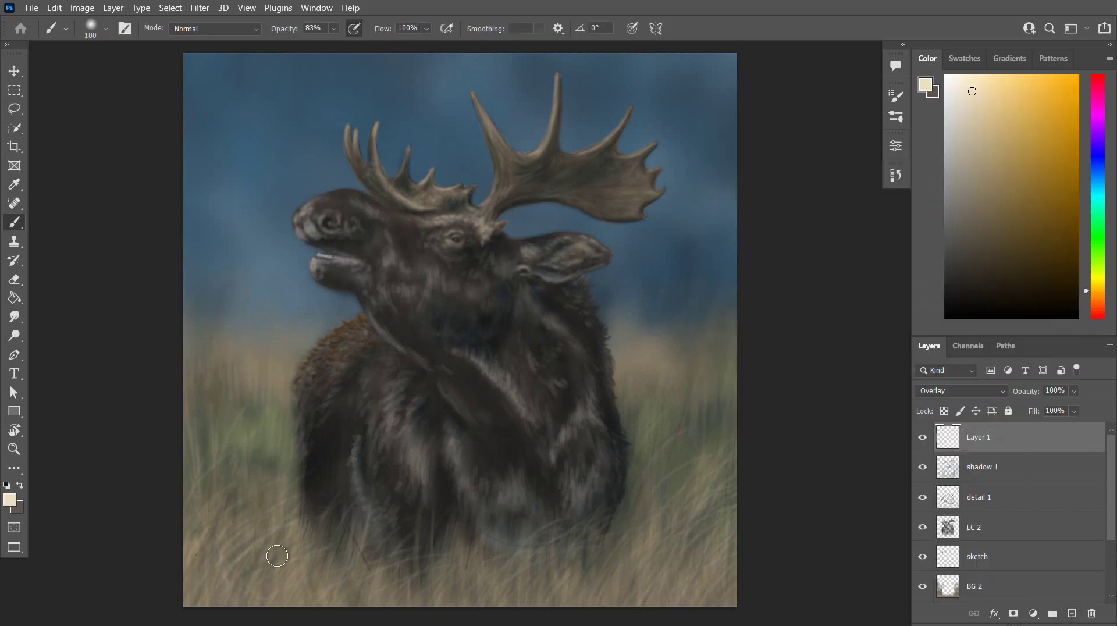
Reduce the soft brush to 44 px and paint light grass blades in the lower-left part of the field
left_click(105, 28)
left_click_drag(111, 75, 100, 75)
left_click(250, 547)
mouse_move(222, 602)
left_mouse_down()
mouse_move(244, 543)
mouse_move(274, 519)
left_mouse_up()
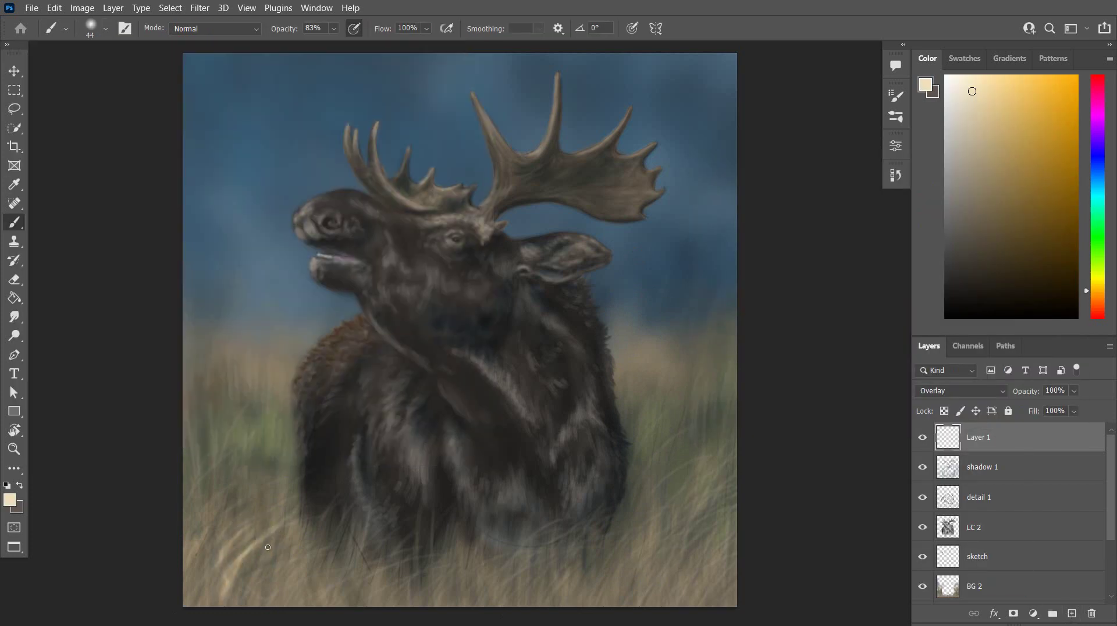
left_click_drag(241, 582, 270, 506)
left_click_drag(309, 590, 288, 518)
Reduce the soft brush to 31 px and add finer light blades to the grass left of the moose
left_click(105, 29)
left_click_drag(101, 76, 95, 75)
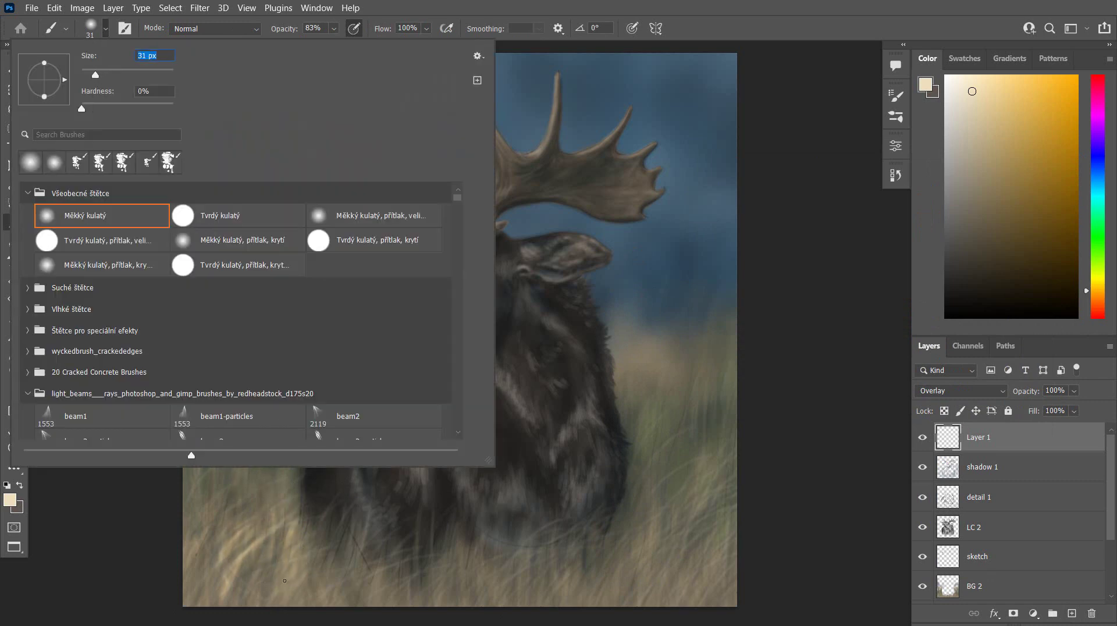
left_click_drag(195, 570, 253, 488)
left_click_drag(205, 545, 221, 502)
left_click_drag(201, 604, 221, 534)
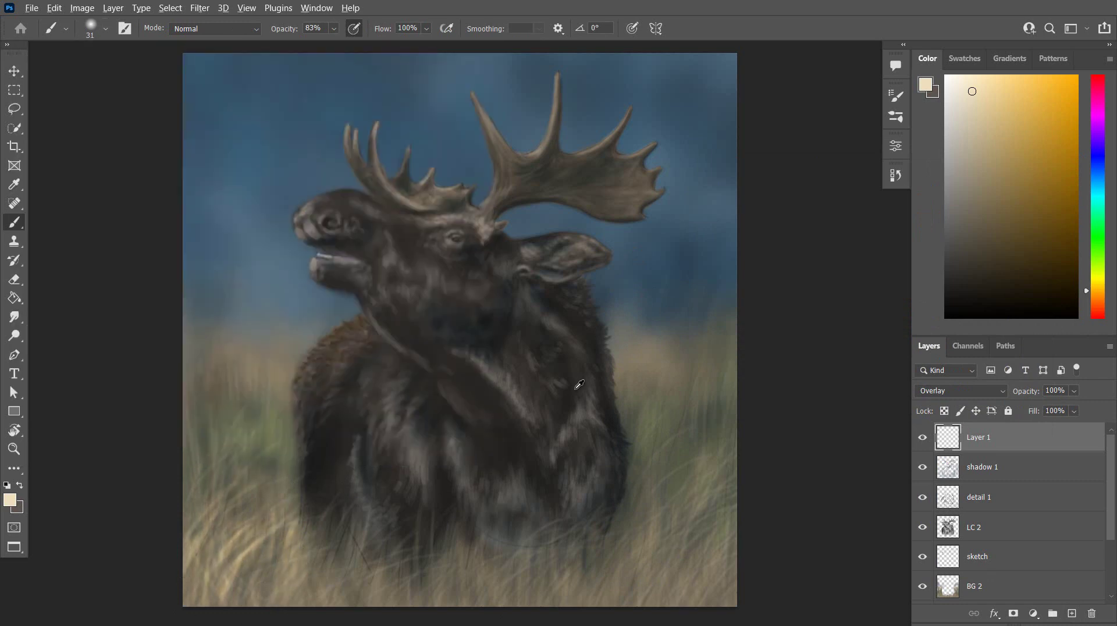
scroll(578, 386, "down", 1)
left_click_drag(267, 474, 255, 419)
mouse_move(305, 459)
left_mouse_down()
mouse_move(301, 419)
mouse_move(322, 410)
left_mouse_up()
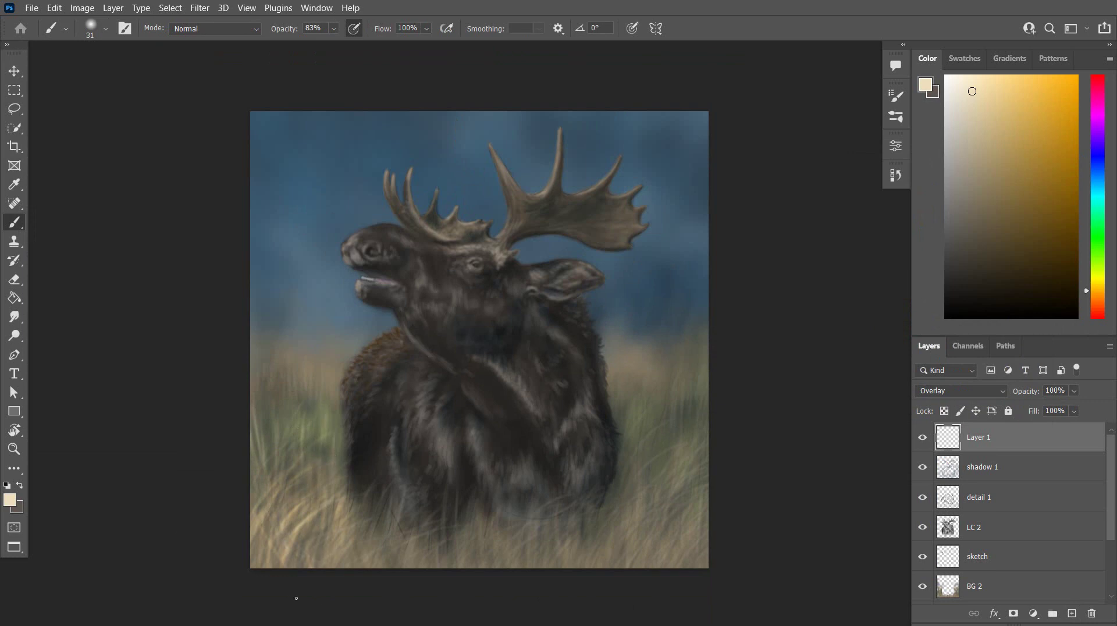
Paint light grass blades in the foreground below the moose and across the right side of the field
left_click_drag(327, 530, 330, 485)
mouse_move(360, 567)
left_mouse_down()
mouse_move(373, 542)
mouse_move(434, 532)
left_mouse_up()
mouse_move(434, 569)
left_mouse_down()
mouse_move(464, 531)
mouse_move(507, 531)
left_mouse_up()
mouse_move(465, 572)
left_mouse_down()
mouse_move(472, 539)
mouse_move(465, 548)
left_mouse_up()
left_click_drag(494, 568, 511, 529)
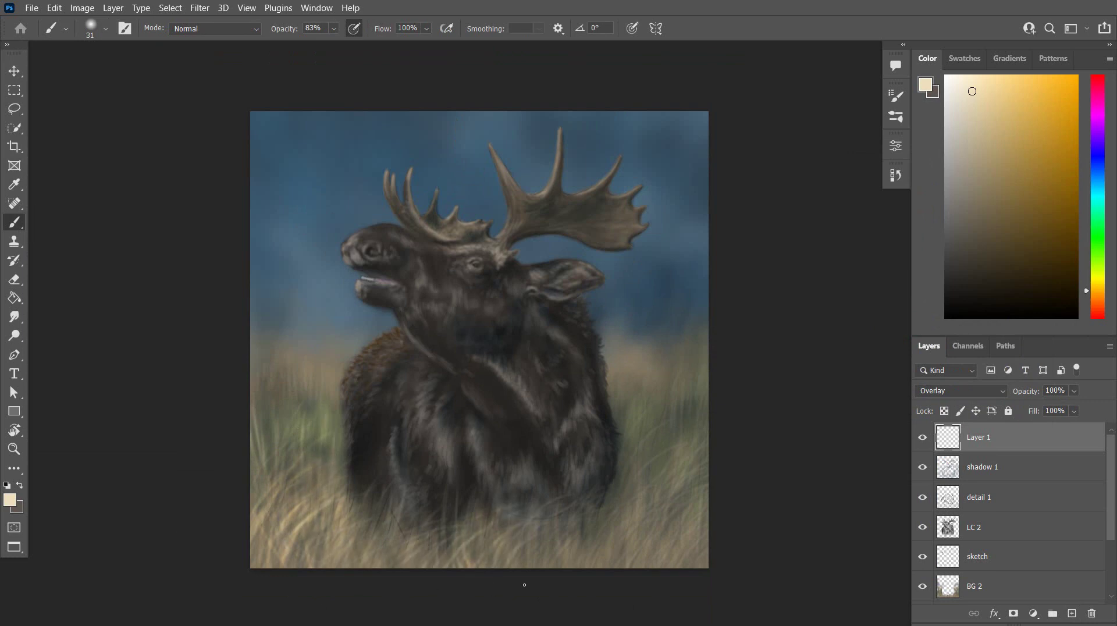
left_click_drag(606, 567, 623, 500)
left_click_drag(640, 569, 669, 509)
left_click_drag(675, 567, 699, 531)
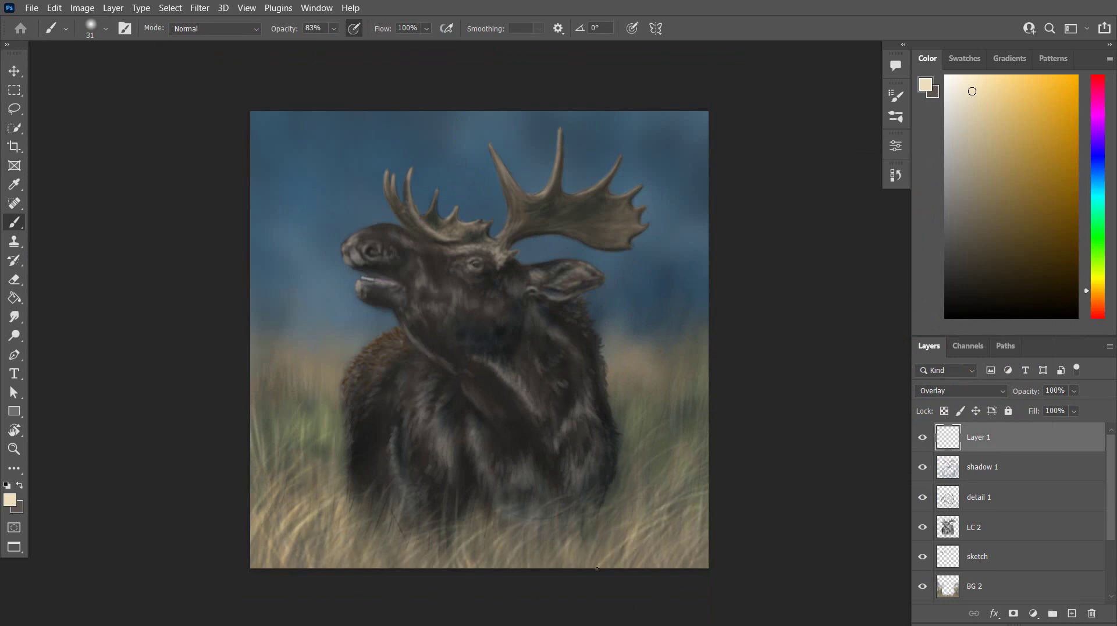
left_click_drag(629, 568, 613, 521)
left_click_drag(648, 559, 664, 518)
left_click_drag(695, 456, 692, 411)
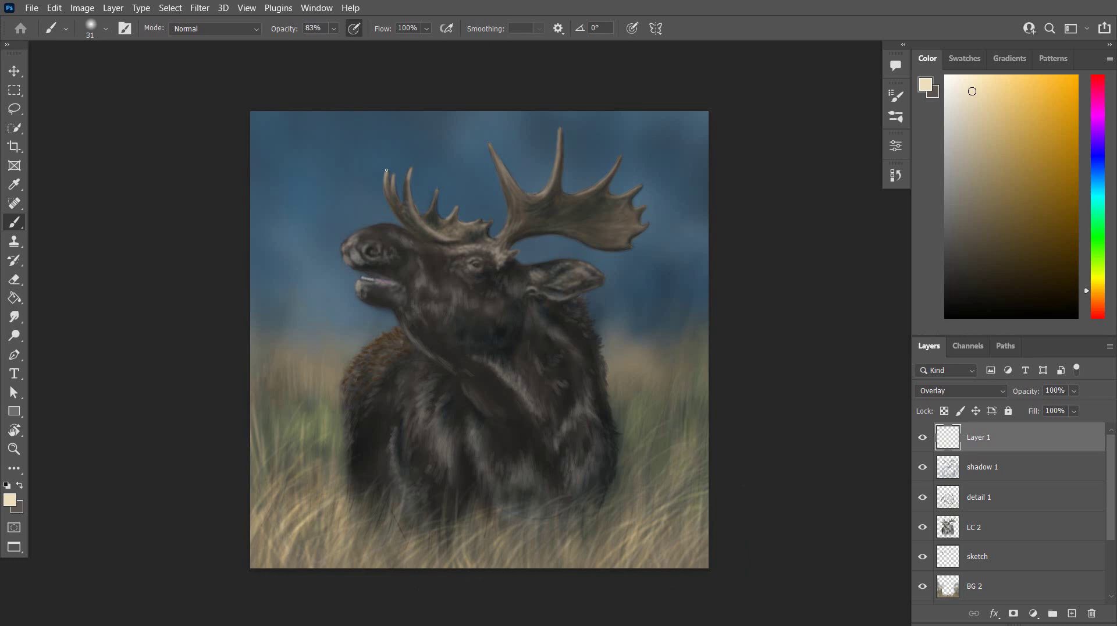
Paint cream highlights along the smaller antler and on the larger antler's tines and palm
left_click_drag(407, 197, 416, 215)
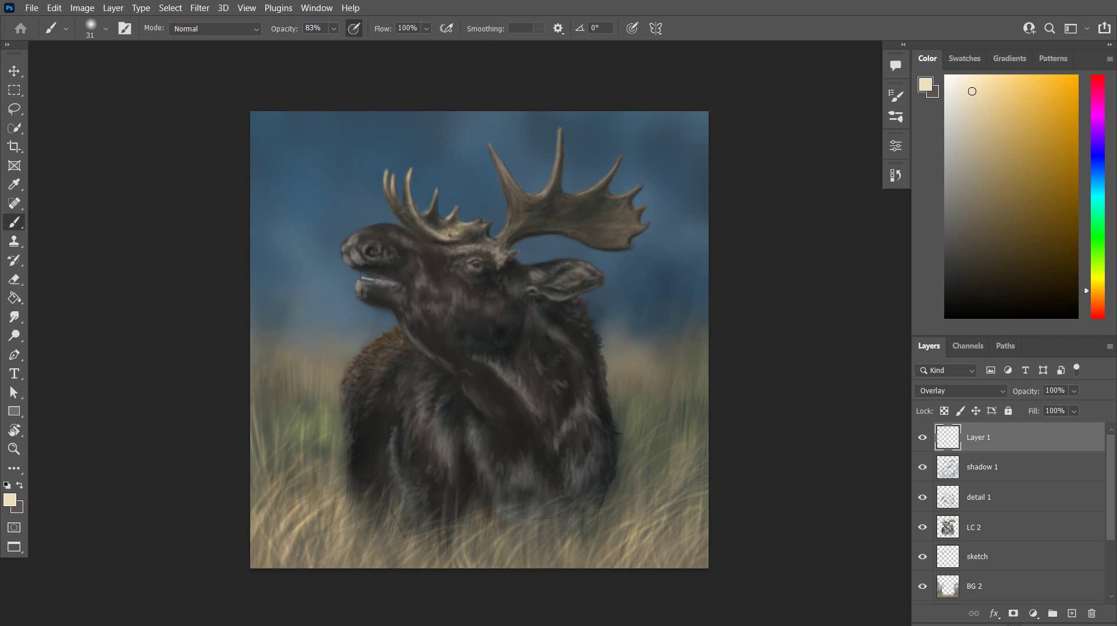
mouse_move(492, 147)
left_mouse_down()
mouse_move(513, 194)
mouse_move(558, 131)
left_mouse_up()
left_click(895, 175)
left_click(895, 175)
mouse_move(551, 184)
left_mouse_down()
mouse_move(559, 166)
mouse_move(610, 173)
left_mouse_up()
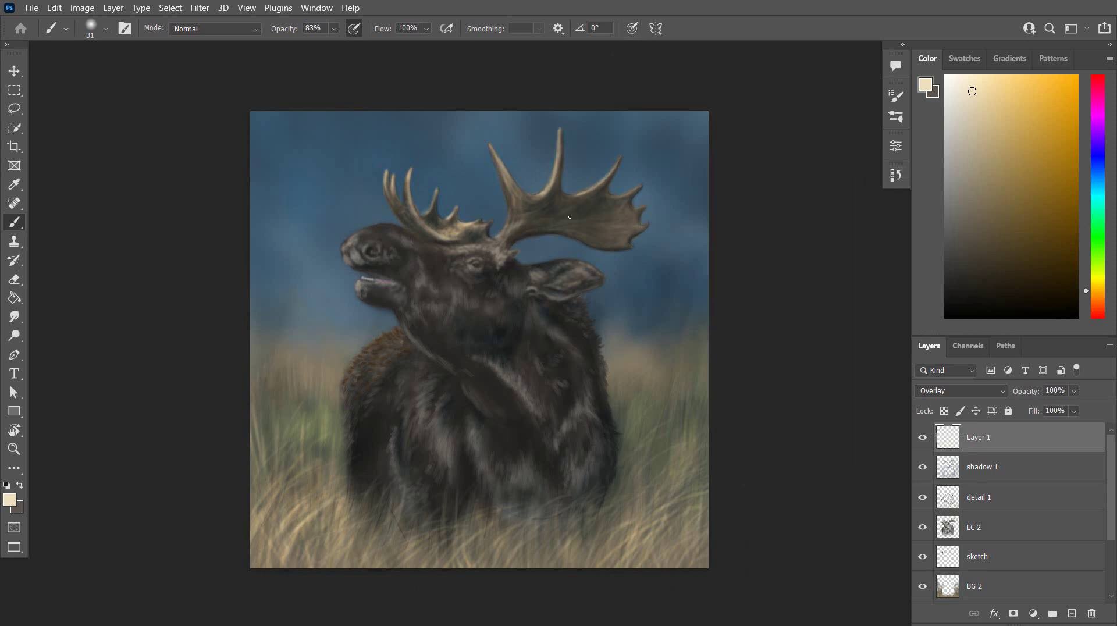
left_click_drag(620, 194, 642, 187)
left_click_drag(611, 232, 631, 228)
left_click_drag(601, 223, 590, 228)
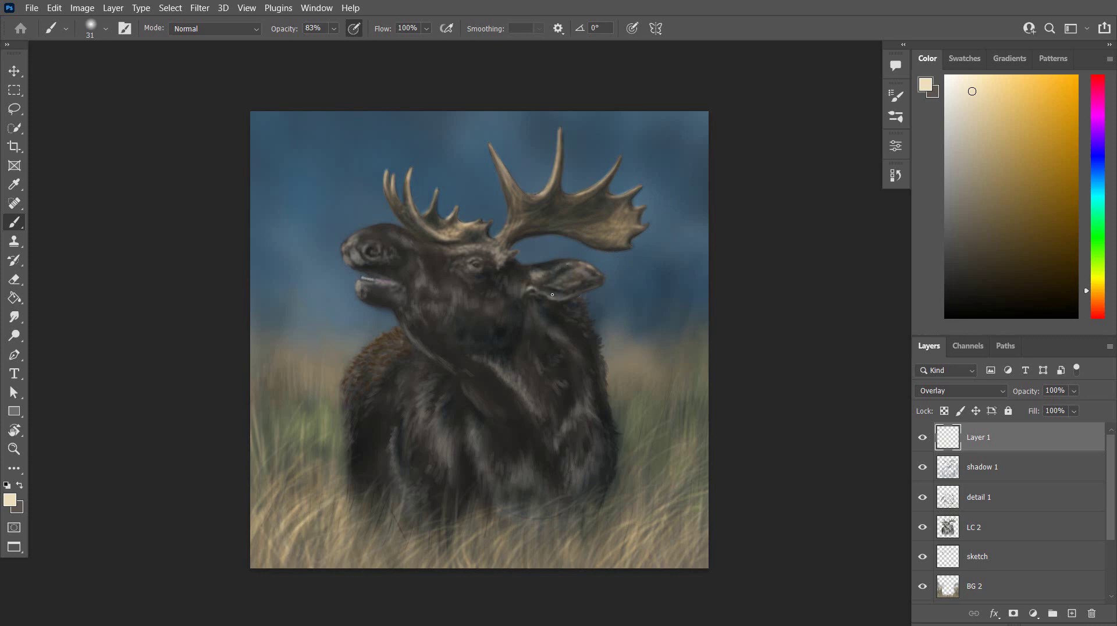
Highlight the ear, the brow and eye area, and the muzzle around the nostril and mouth
mouse_move(552, 294)
left_mouse_down()
mouse_move(549, 272)
mouse_move(569, 263)
mouse_move(585, 277)
mouse_move(560, 284)
mouse_move(592, 273)
mouse_move(571, 270)
mouse_move(580, 277)
mouse_move(521, 344)
mouse_move(559, 286)
mouse_move(576, 283)
mouse_move(551, 292)
left_mouse_up()
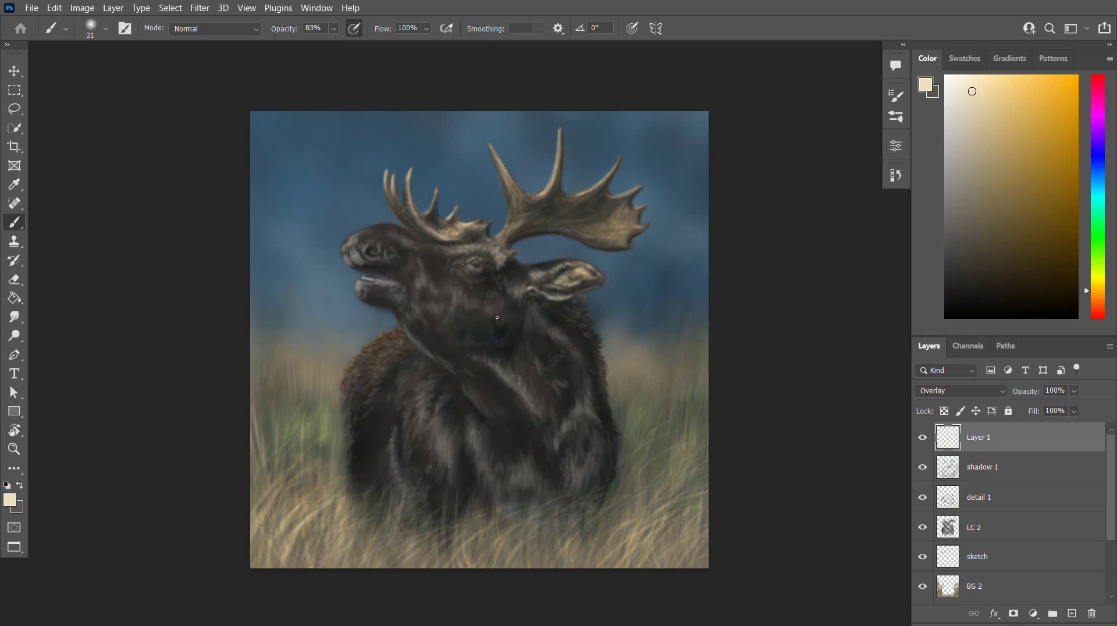
mouse_move(472, 262)
left_mouse_down()
mouse_move(460, 268)
mouse_move(452, 249)
left_mouse_up()
mouse_move(358, 234)
left_mouse_down()
mouse_move(342, 261)
mouse_move(390, 282)
mouse_move(365, 284)
left_mouse_up()
key("ctrl+z")
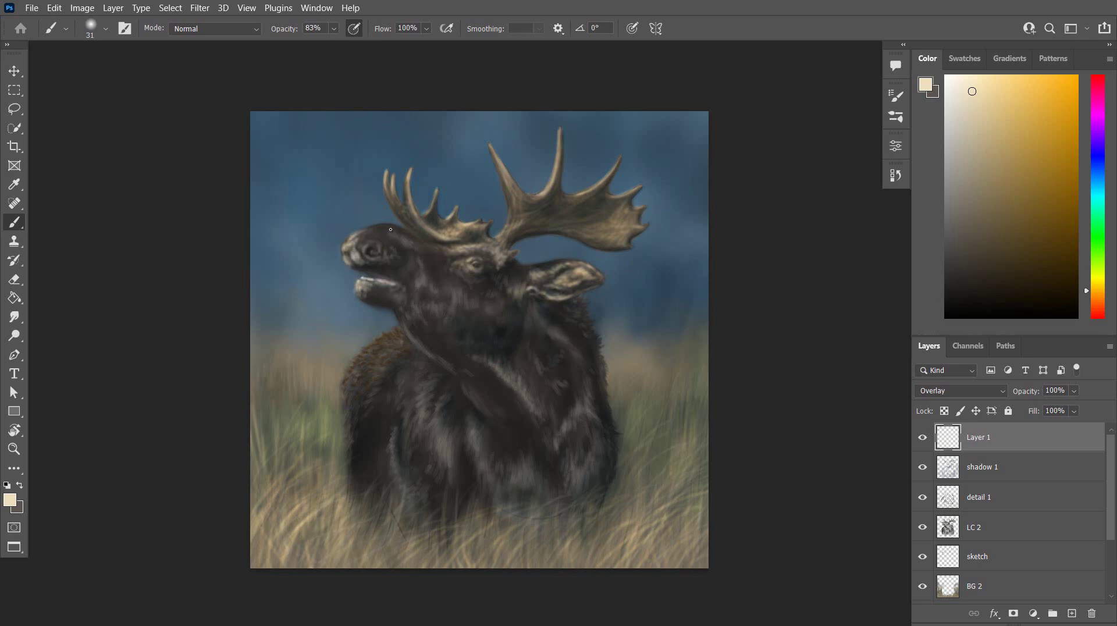
left_click_drag(385, 257, 413, 247)
left_click_drag(417, 258, 423, 282)
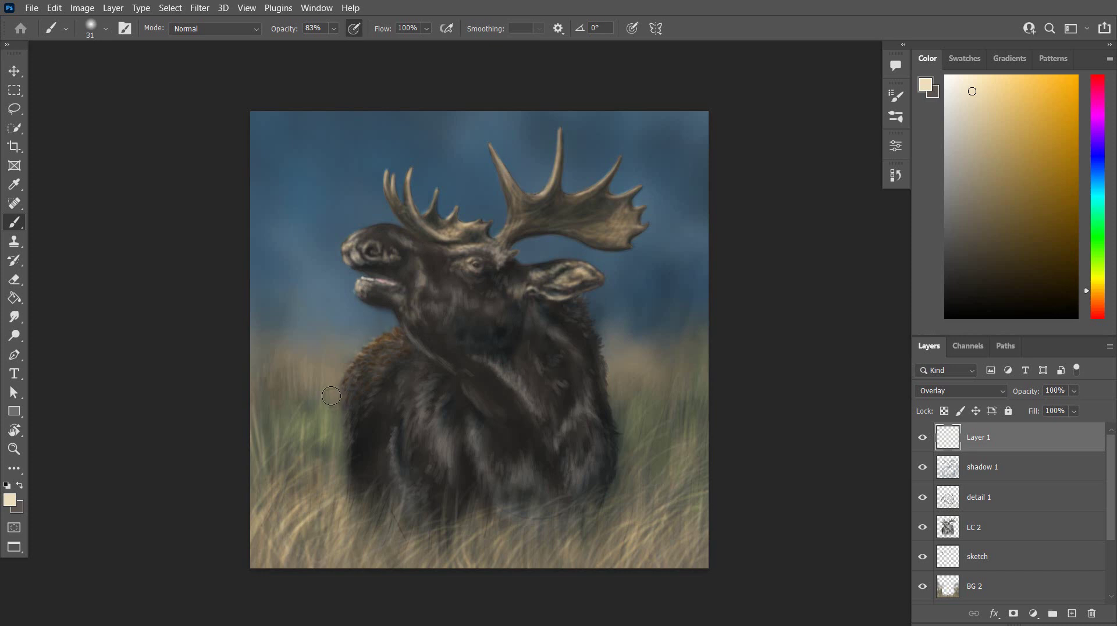
Highlight the fur along the moose's hump and back edge and the top of the muzzle
left_click_drag(399, 332, 388, 344)
mouse_move(380, 350)
left_mouse_down()
mouse_move(366, 359)
mouse_move(381, 355)
left_mouse_up()
left_click_drag(357, 367, 345, 403)
left_click_drag(347, 422, 348, 449)
left_click_drag(353, 379, 347, 402)
left_click_drag(359, 362, 354, 367)
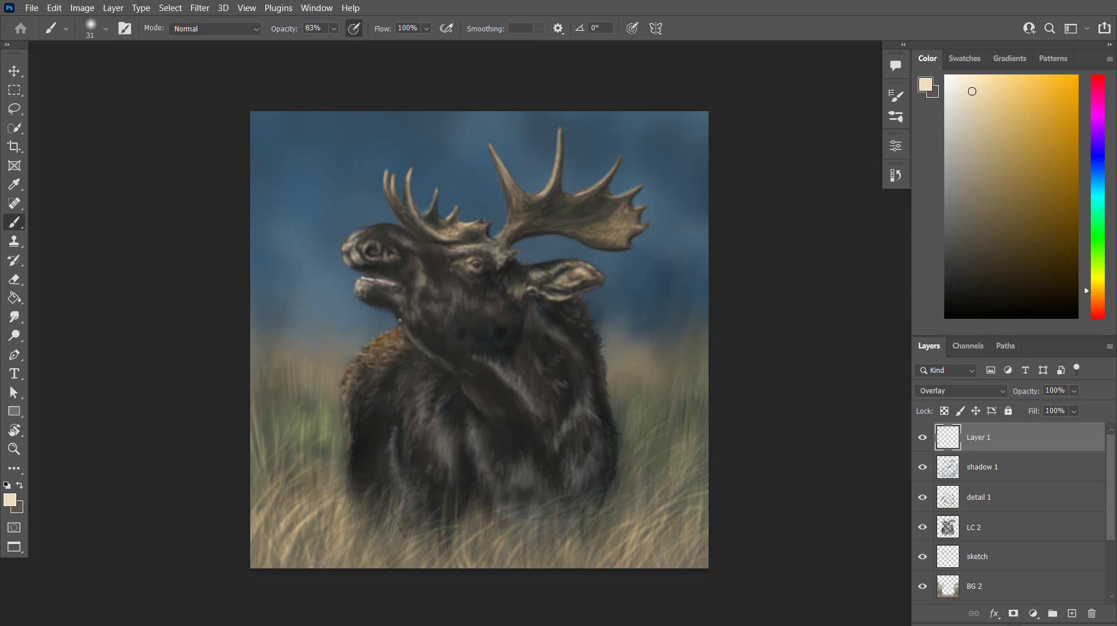
left_click_drag(377, 226, 396, 230)
Enlarge the soft brush to 67 px and lighten the chest, neck, face and back
left_click(105, 29)
left_click_drag(108, 71, 130, 71)
left_click(197, 501)
left_click_drag(437, 383, 420, 420)
mouse_move(435, 415)
left_mouse_down()
mouse_move(425, 432)
mouse_move(476, 448)
mouse_move(484, 474)
left_mouse_up()
left_click_drag(471, 424, 475, 453)
mouse_move(500, 378)
left_mouse_down()
mouse_move(542, 437)
mouse_move(420, 338)
mouse_move(437, 314)
mouse_move(480, 304)
mouse_move(512, 272)
mouse_move(489, 244)
mouse_move(509, 230)
mouse_move(456, 225)
left_mouse_up()
mouse_move(366, 232)
left_mouse_down()
mouse_move(389, 292)
mouse_move(408, 255)
mouse_move(406, 286)
mouse_move(425, 303)
mouse_move(351, 390)
left_mouse_up()
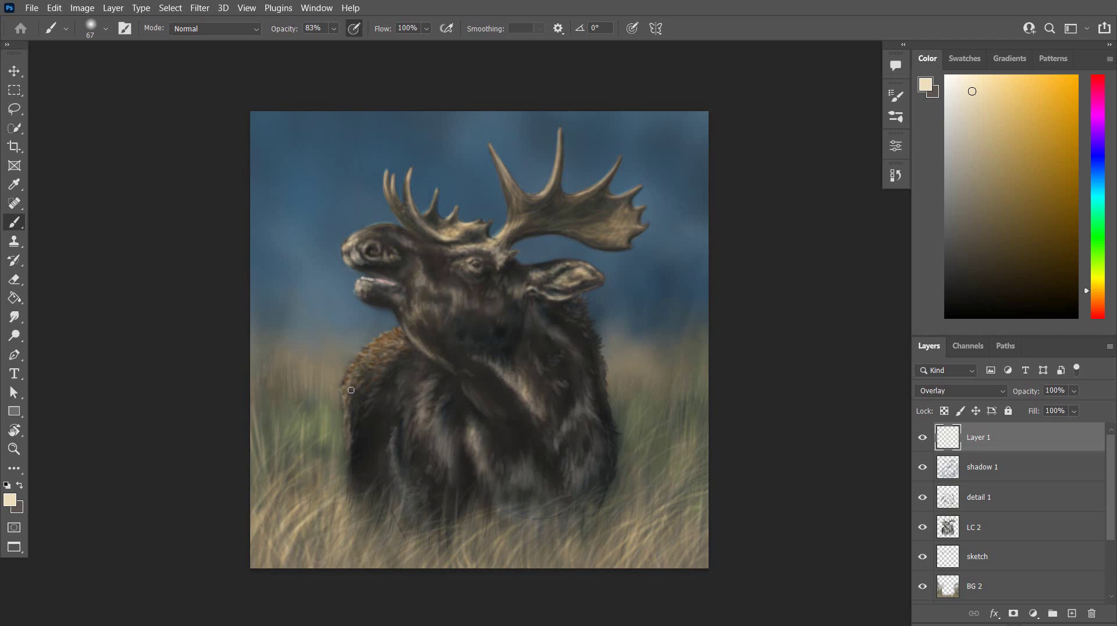
Lighten the shoulder, the lower chest, the larger antler's palm and the front leg
mouse_move(431, 384)
left_mouse_down()
mouse_move(460, 365)
mouse_move(499, 374)
left_mouse_up()
mouse_move(532, 436)
left_mouse_down()
mouse_move(528, 465)
mouse_move(589, 453)
left_mouse_up()
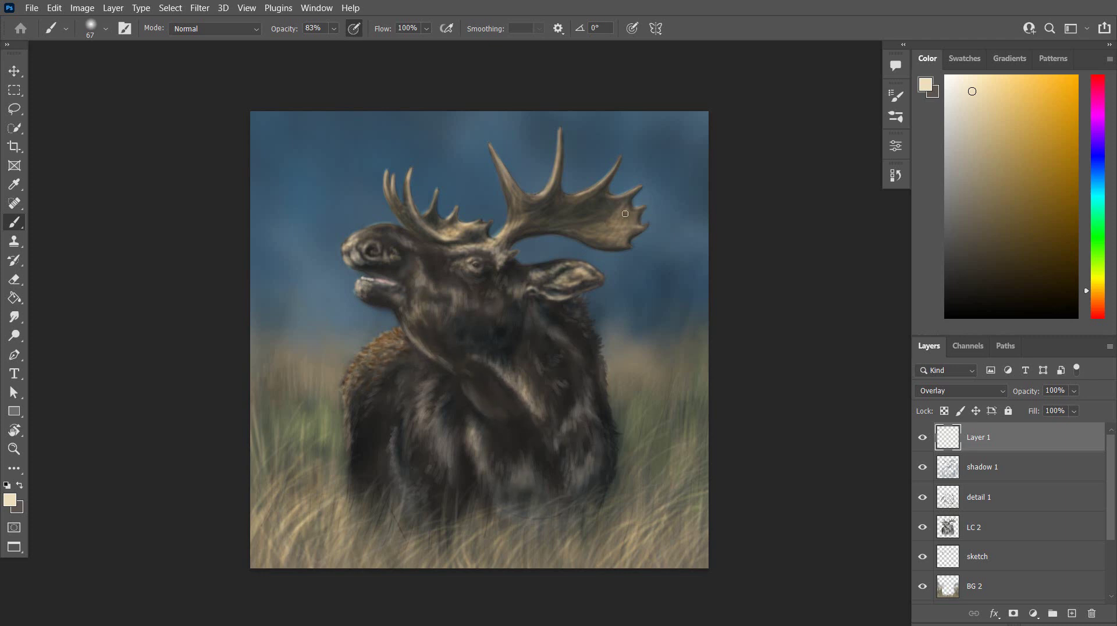
left_click_drag(625, 213, 634, 238)
mouse_move(393, 439)
left_mouse_down()
mouse_move(401, 402)
mouse_move(372, 448)
mouse_move(440, 363)
left_mouse_up()
mouse_move(411, 505)
left_mouse_down()
mouse_move(392, 438)
mouse_move(412, 501)
left_mouse_up()
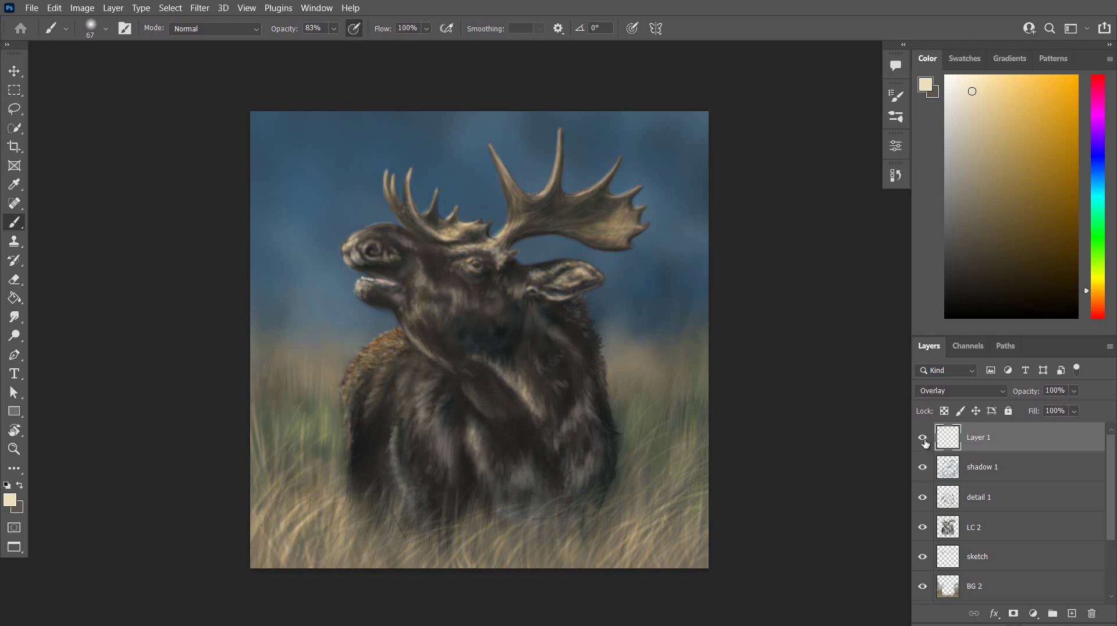
Compare the painting with the Overlay layer hidden and shown, and lighten the cheek, jaw and neck
left_click(924, 441)
left_click(924, 441)
left_click_drag(482, 301, 504, 322)
left_click_drag(518, 275, 514, 293)
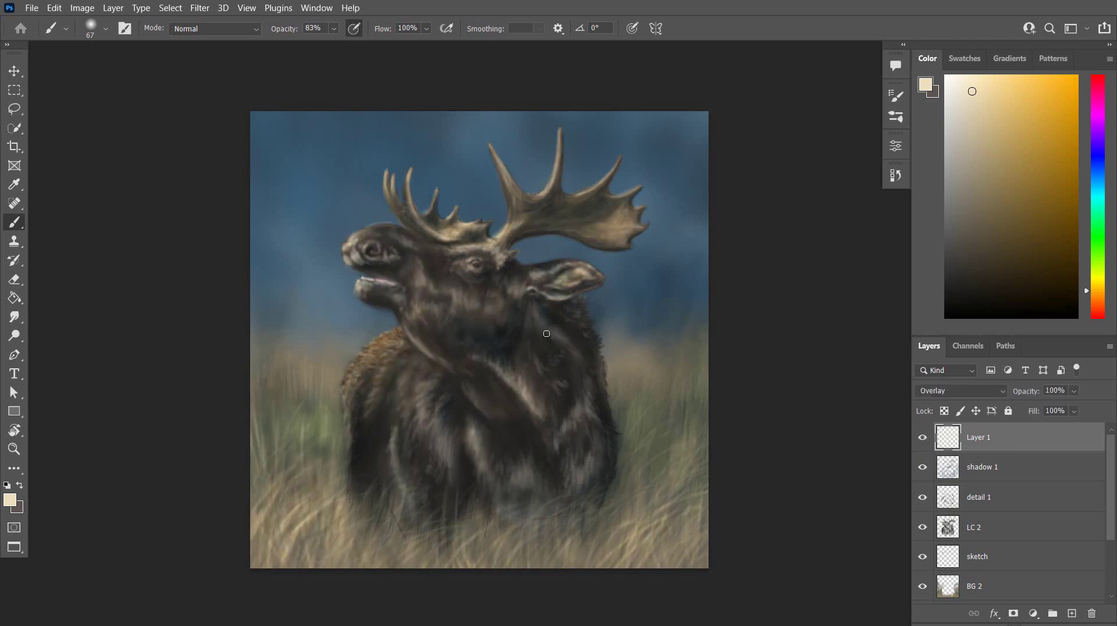
mouse_move(536, 374)
left_mouse_down()
mouse_move(532, 344)
mouse_move(548, 377)
left_mouse_up()
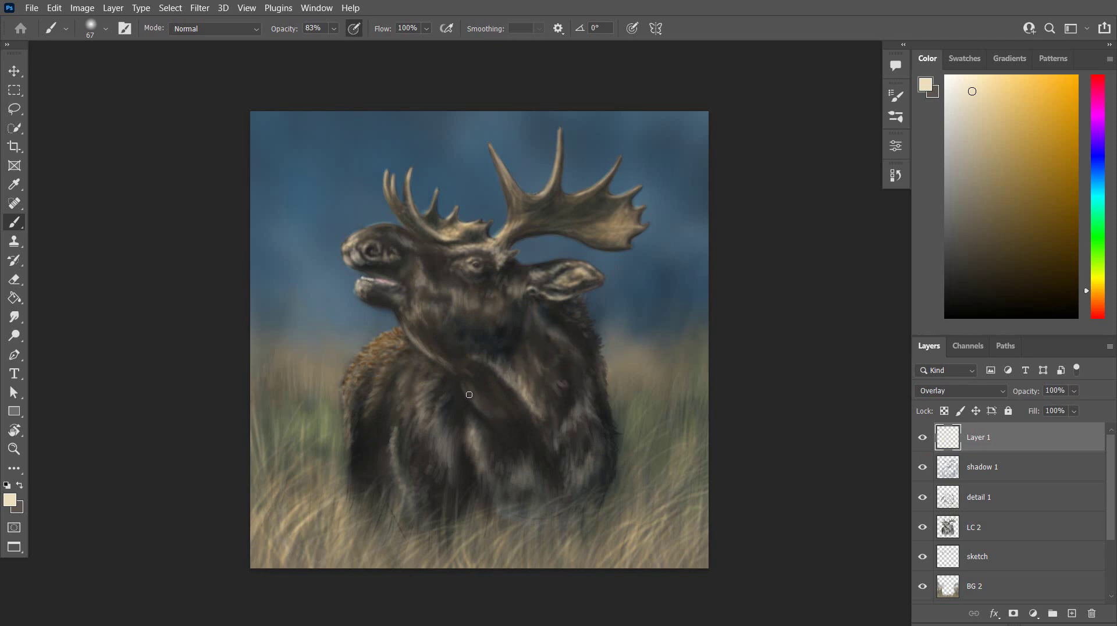
Enlarge the soft brush to 401 px and lighten the sky and the horizon behind the moose
left_click_drag(309, 359, 309, 327)
left_click(896, 175)
left_click(793, 406)
left_click(896, 175)
left_click(105, 28)
left_click_drag(124, 76, 150, 76)
left_click(105, 29)
mouse_move(292, 352)
left_mouse_down()
mouse_move(327, 392)
mouse_move(334, 343)
left_mouse_up()
left_click(105, 28)
double_click(318, 216)
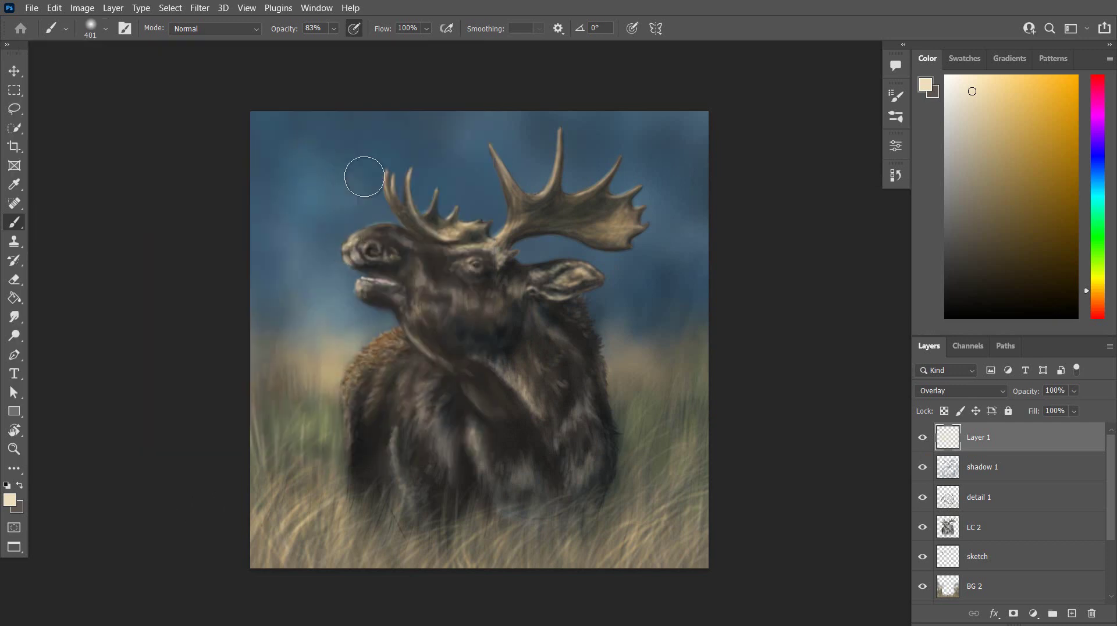
mouse_move(637, 115)
left_mouse_down()
mouse_move(663, 384)
mouse_move(678, 361)
left_mouse_up()
Rename the Overlay layer as "light 1" and lighten the field left of the moose on it
left_click(988, 457)
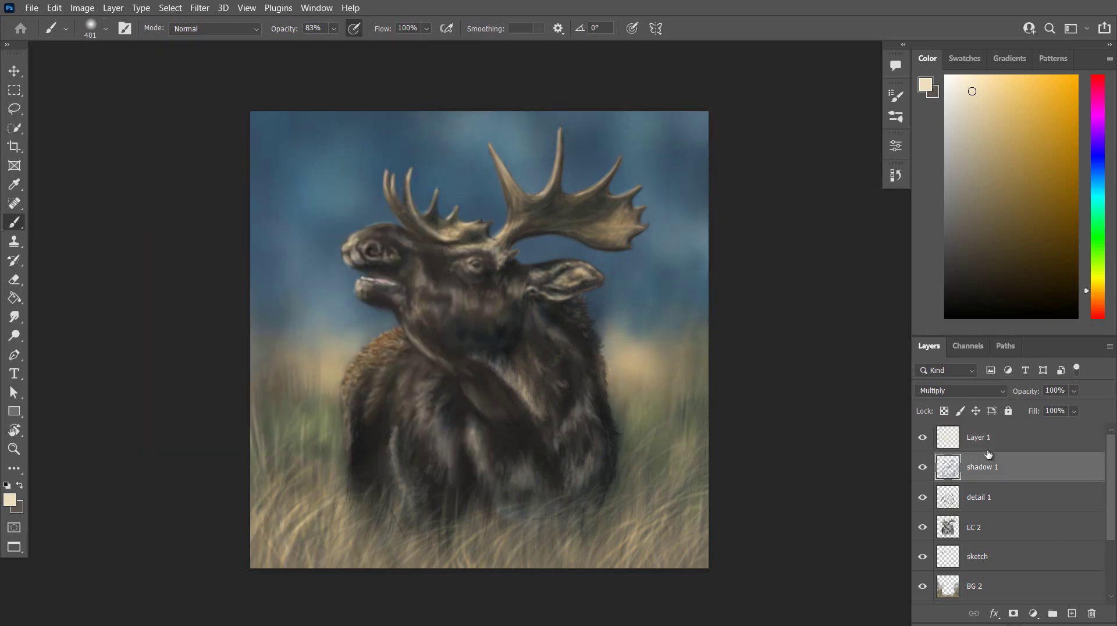
left_click_drag(669, 302, 673, 257)
double_click(978, 437)
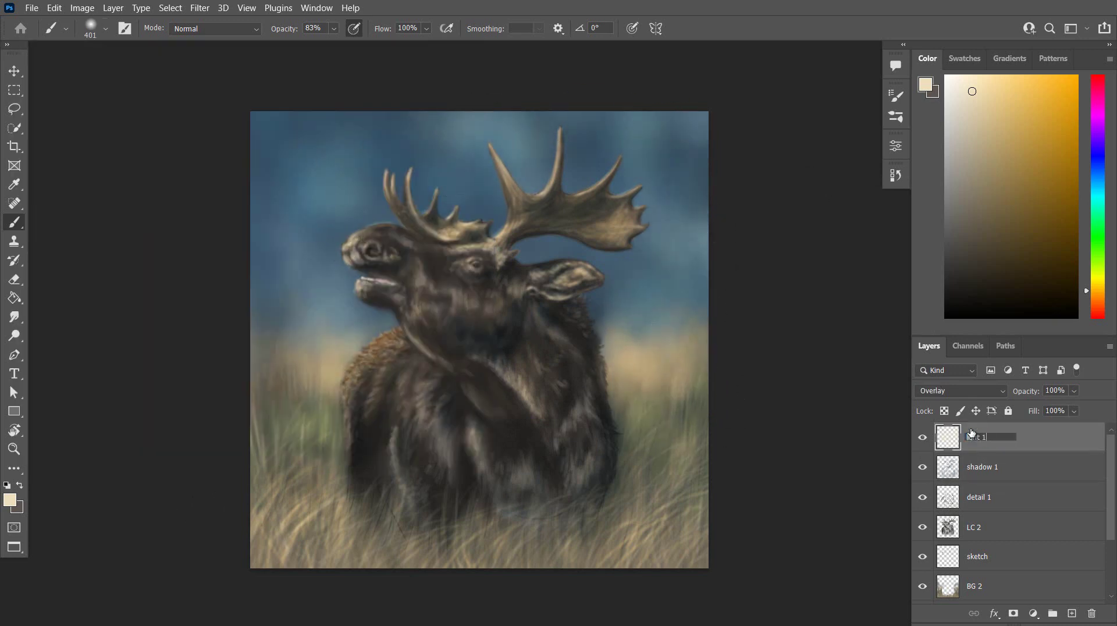
left_click(986, 464)
left_click(992, 435)
left_click_drag(272, 367, 339, 391)
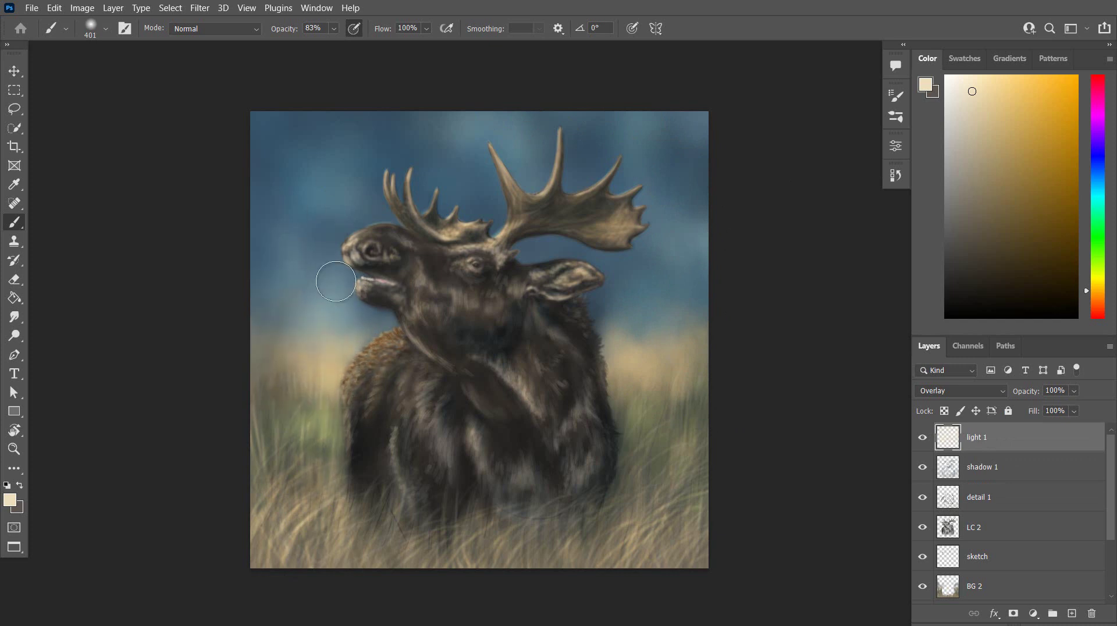
Lighten the sky around the antlers and the horizon on both sides of the moose on the light 1 layer
mouse_move(466, 153)
left_mouse_down()
mouse_move(529, 90)
mouse_move(611, 115)
left_mouse_up()
left_click_drag(665, 334, 687, 247)
left_click_drag(317, 430, 303, 332)
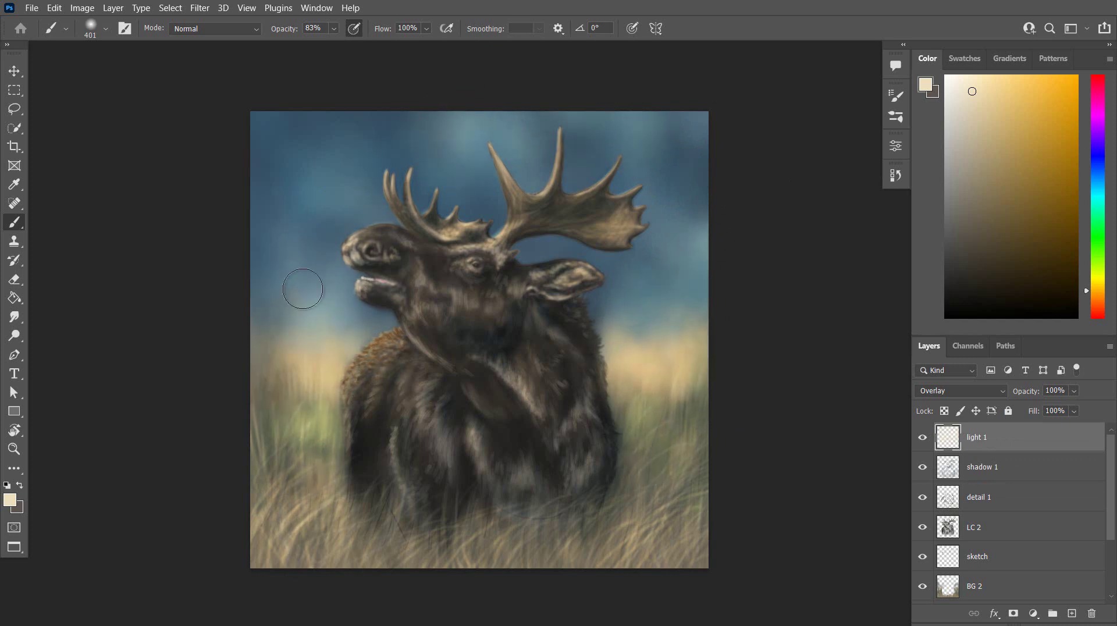
left_click_drag(302, 289, 291, 259)
left_click(961, 459)
left_click_drag(274, 332, 287, 364)
left_click(1009, 432)
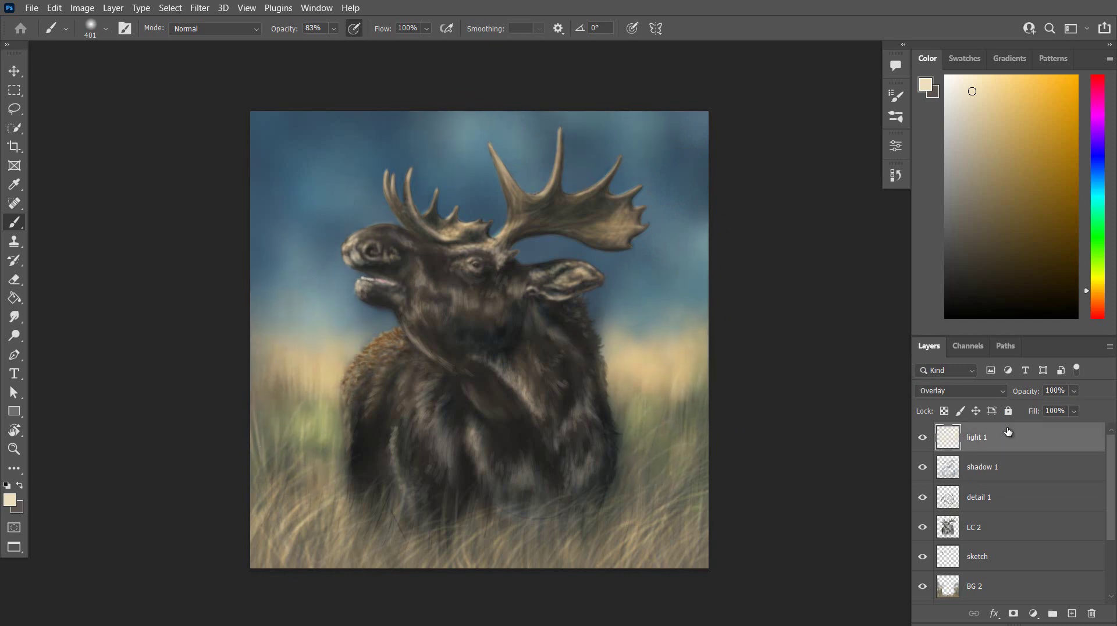
Add a new layer and switch to a textured brush at 26 px
left_click(1072, 613)
left_click(106, 28)
left_click(101, 162)
left_click(91, 75)
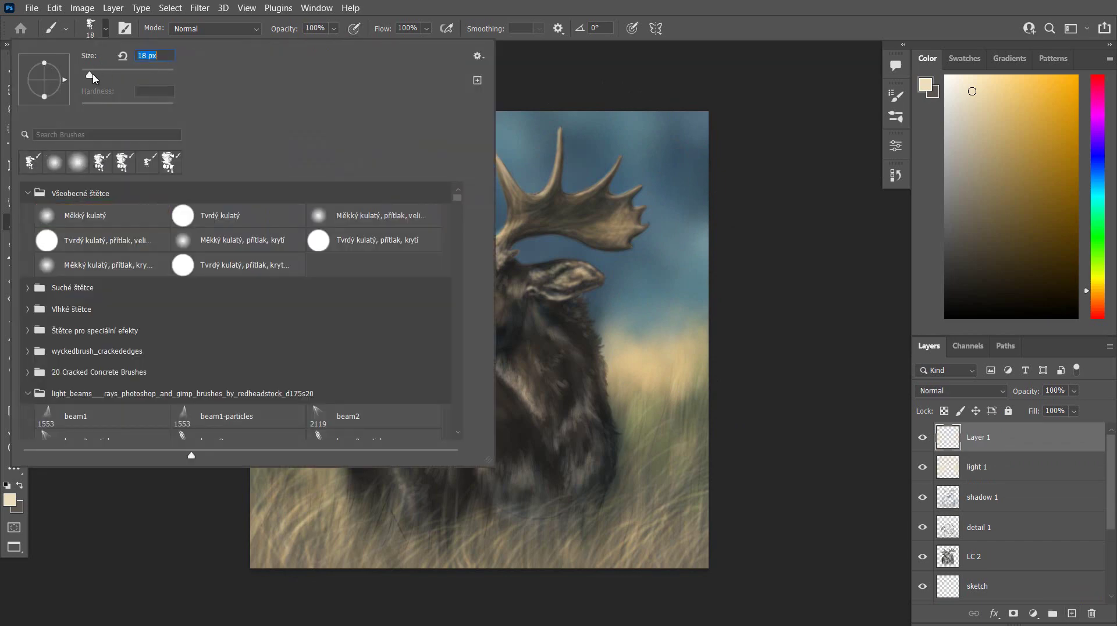
left_click_drag(92, 76, 95, 76)
Set the foreground to a tan sampled from the grass and paint a blade in the lower left foreground
left_click(10, 500)
key("Escape")
key("x")
left_click(10, 500)
left_click(340, 532)
left_click(328, 564)
key("Return")
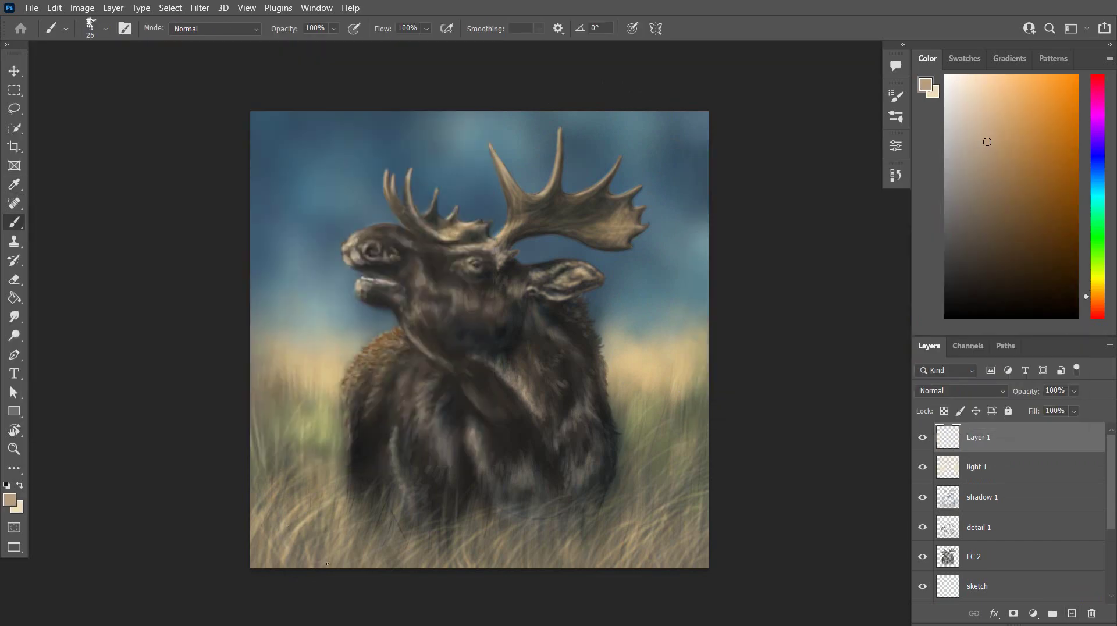
mouse_move(278, 567)
left_mouse_down()
mouse_move(272, 501)
mouse_move(311, 533)
left_mouse_up()
Choose the Pastel - c brush at a smaller size and lighten the tan foreground colour
left_click(105, 29)
left_click_drag(456, 200, 456, 303)
left_click(99, 329)
left_click_drag(110, 76, 102, 81)
left_click(314, 550)
left_click(10, 501)
left_click(748, 213)
left_click(1031, 176)
Try two grass blades in the lower left foreground and revert them through the history
left_click_drag(276, 569, 272, 531)
left_click_drag(326, 568, 338, 500)
left_click(898, 179)
left_click(785, 427)
left_click(896, 176)
Paint light tan grass blades from the lower left corner to below the chest with a 31 px brush
left_click(105, 29)
left_click_drag(101, 76, 96, 81)
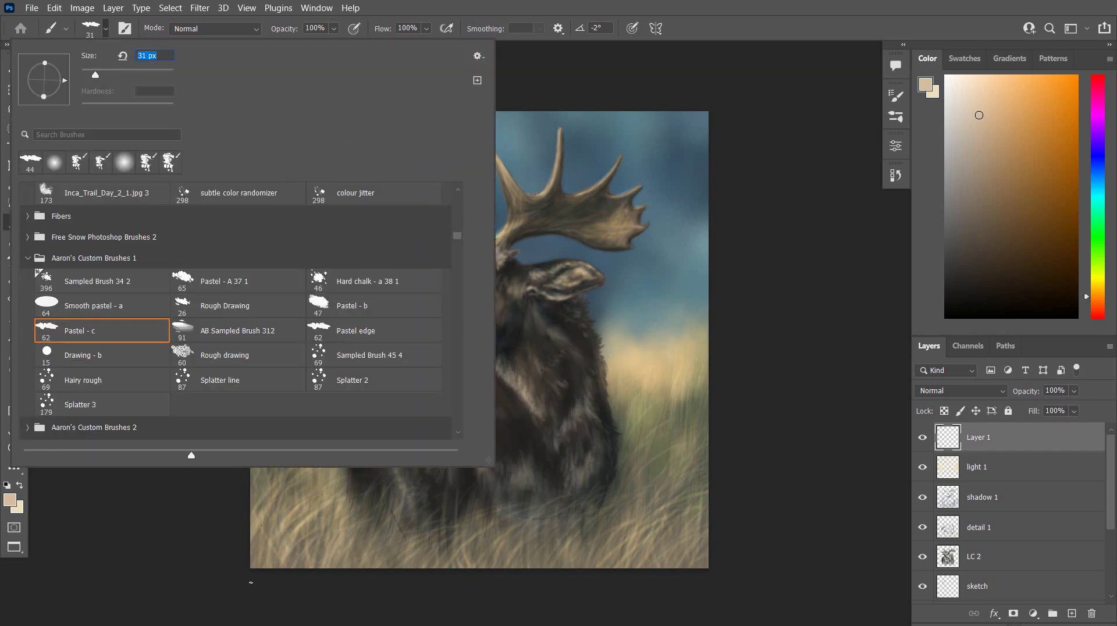
key("Return")
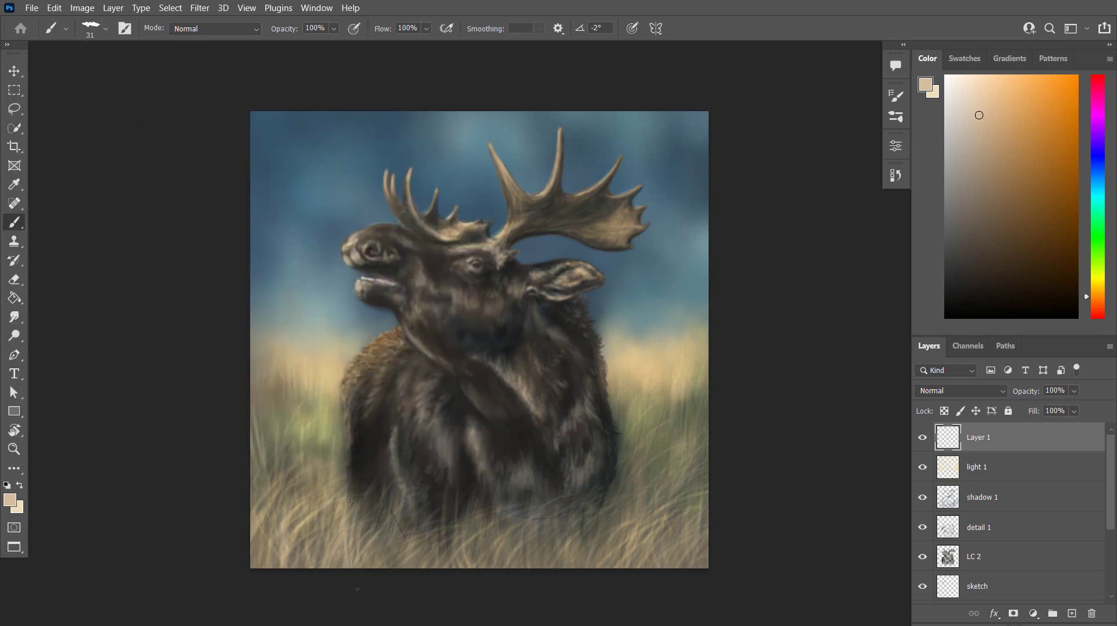
left_click_drag(265, 552, 263, 451)
left_click_drag(278, 546, 271, 486)
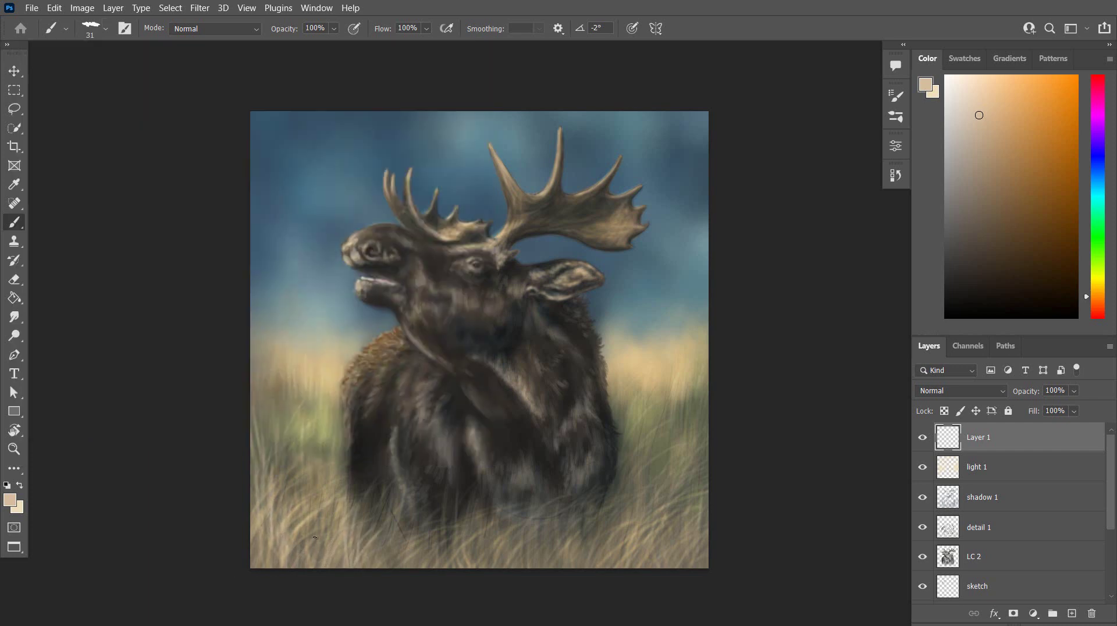
left_click_drag(300, 528, 294, 480)
mouse_move(313, 553)
left_mouse_down()
mouse_move(315, 449)
mouse_move(322, 499)
left_mouse_up()
mouse_move(343, 566)
left_mouse_down()
mouse_move(340, 539)
mouse_move(390, 519)
left_mouse_up()
left_click_drag(407, 566, 428, 522)
left_click_drag(454, 564, 467, 525)
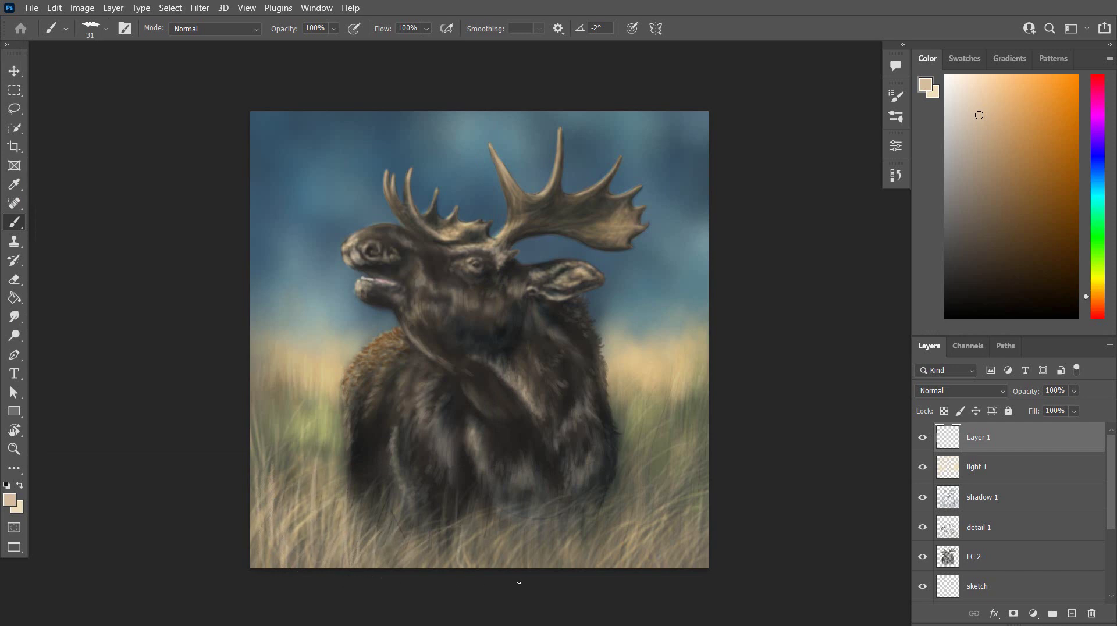
Replace the grass layer with a new empty layer and set up a cream brush at 34 px
left_click(924, 438)
left_click(924, 438)
key("Delete")
left_click(1072, 613)
key("x")
left_click(106, 29)
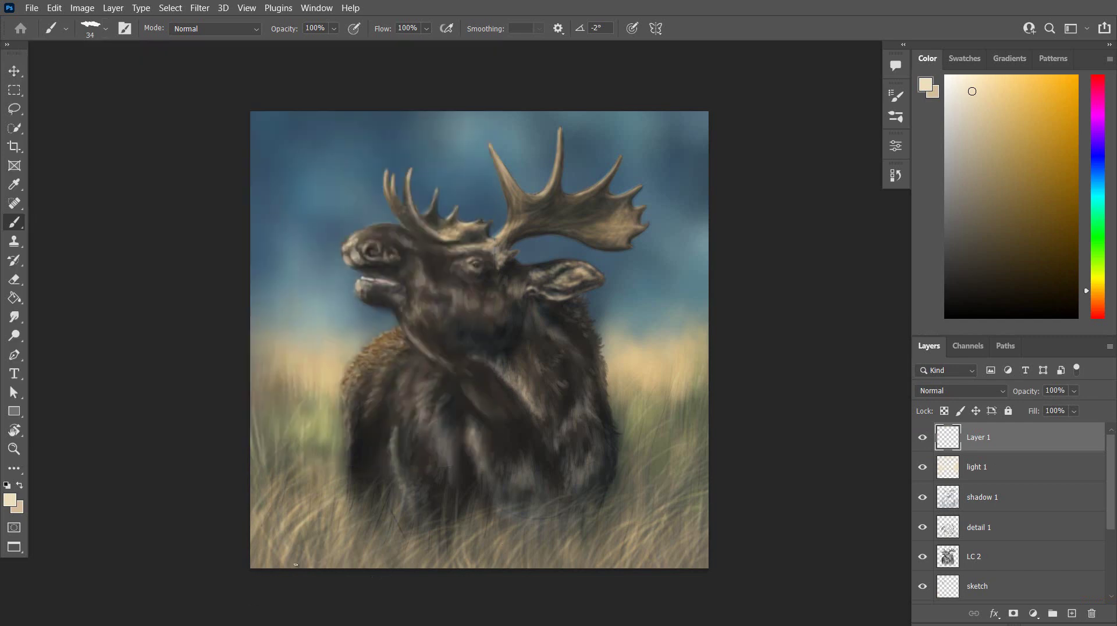
Paint cream grass blades in the lower left foreground, up to the moose's hind leg
mouse_move(300, 569)
left_mouse_down()
mouse_move(301, 486)
mouse_move(290, 519)
left_mouse_up()
left_click_drag(286, 568, 276, 492)
left_click_drag(272, 569, 270, 520)
left_click_drag(325, 568, 326, 488)
mouse_move(339, 568)
left_mouse_down()
mouse_move(338, 482)
mouse_move(355, 491)
left_mouse_up()
left_click_drag(355, 568, 372, 494)
left_click_drag(365, 569, 371, 526)
Reduce the brush to 31 px and add more cream blades and seed heads near the lower left corner
left_click(106, 29)
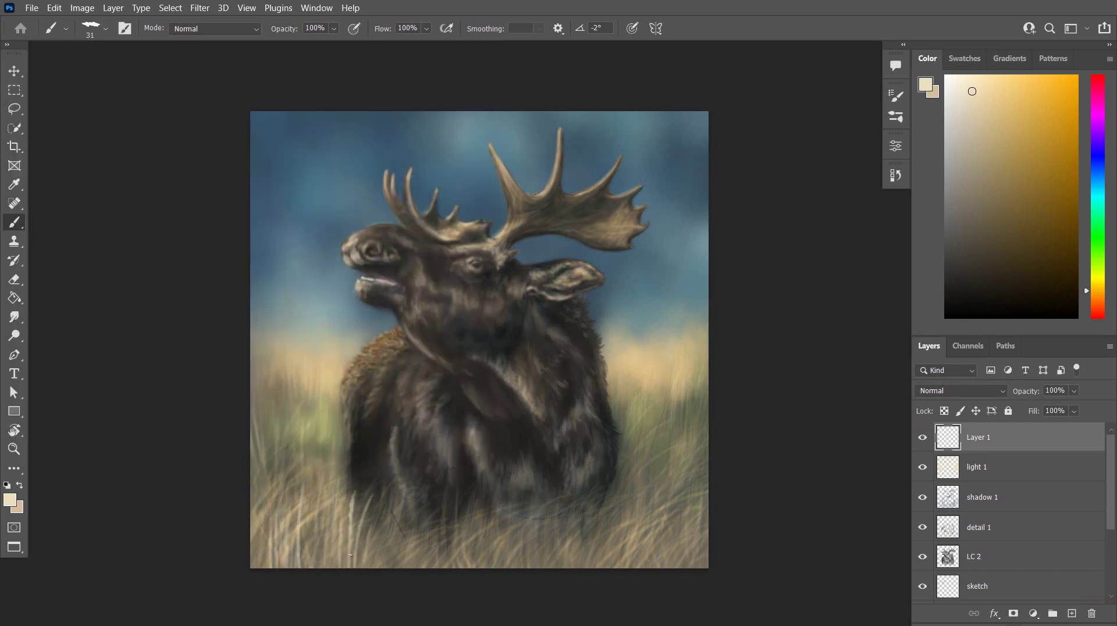
left_click_drag(291, 569, 280, 493)
left_click_drag(255, 569, 260, 491)
left_click_drag(262, 569, 273, 473)
left_click_drag(305, 568, 309, 519)
mouse_move(250, 570)
left_mouse_down()
mouse_move(323, 495)
mouse_move(315, 559)
mouse_move(331, 505)
left_mouse_up()
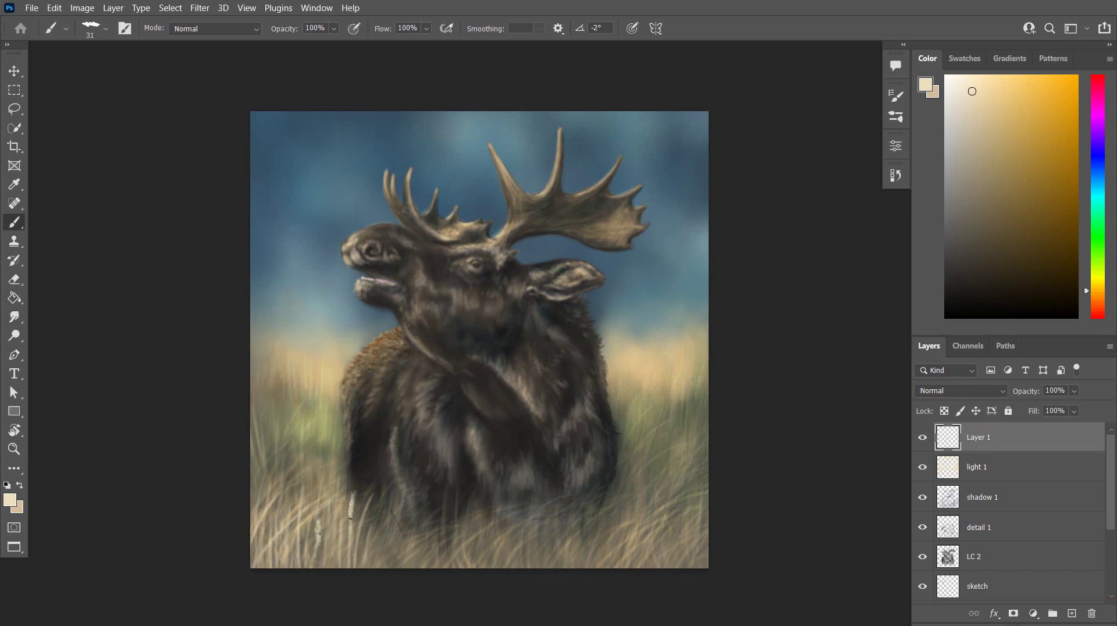
left_click_drag(354, 567, 384, 524)
Set the foreground to a greyish brown and paint grass blades in front of the moose's legs
key("x")
left_click(10, 500)
left_click(740, 253)
left_click(1030, 175)
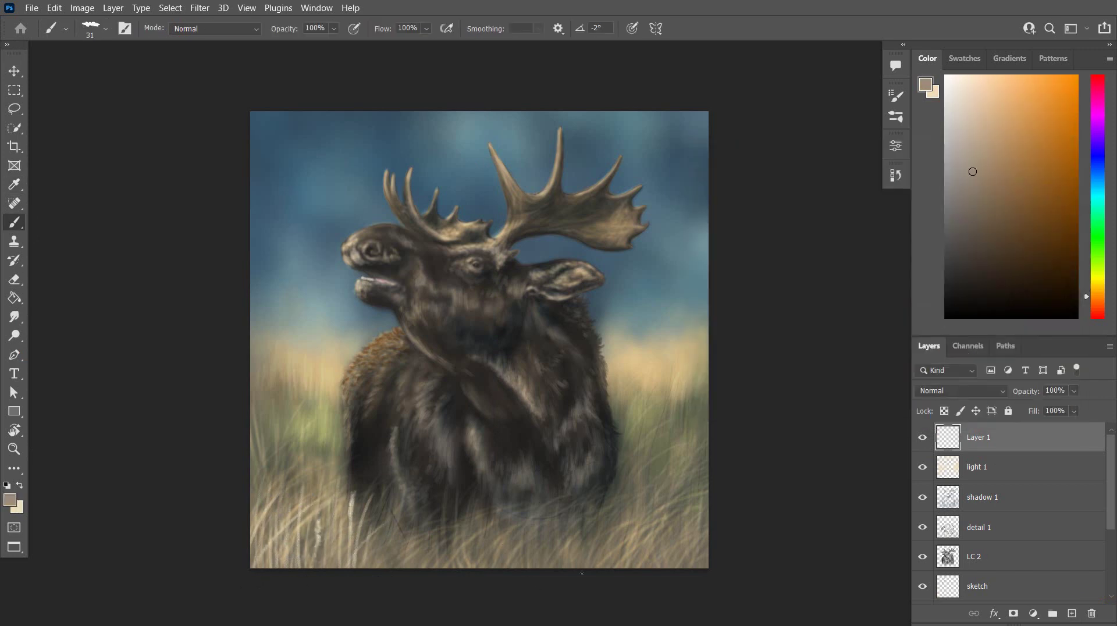
left_click_drag(366, 531, 380, 490)
left_click_drag(373, 568, 411, 515)
left_click_drag(446, 566, 445, 526)
Sample a light beige from the grass and paint strands at the field's left edge and by the hind leg
left_click(925, 85)
left_click(348, 533)
key("Return")
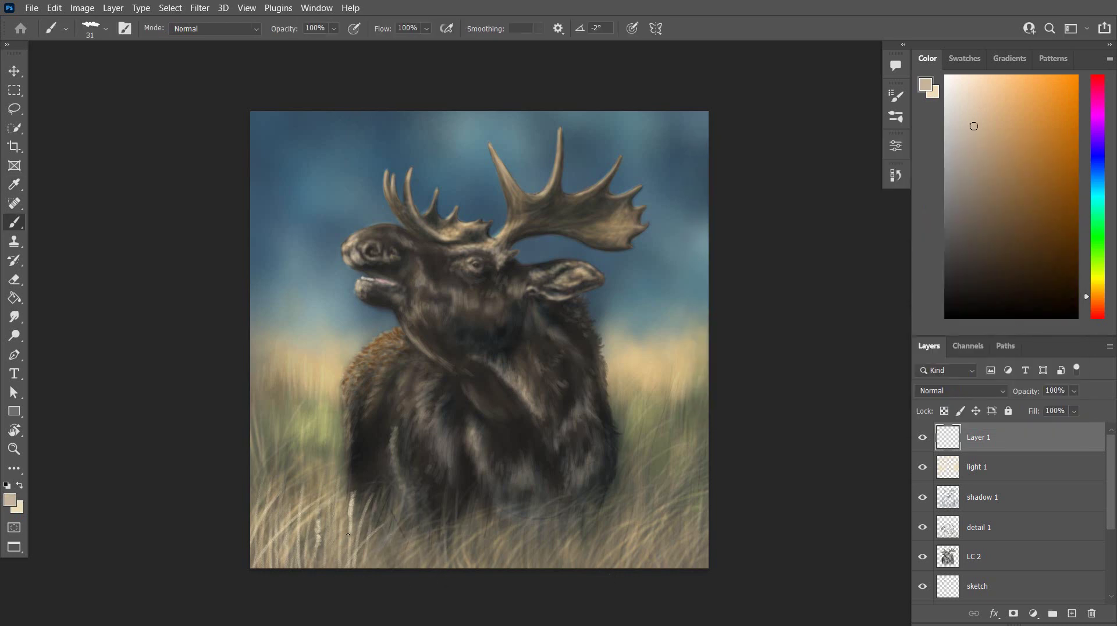
left_click_drag(284, 473, 250, 488)
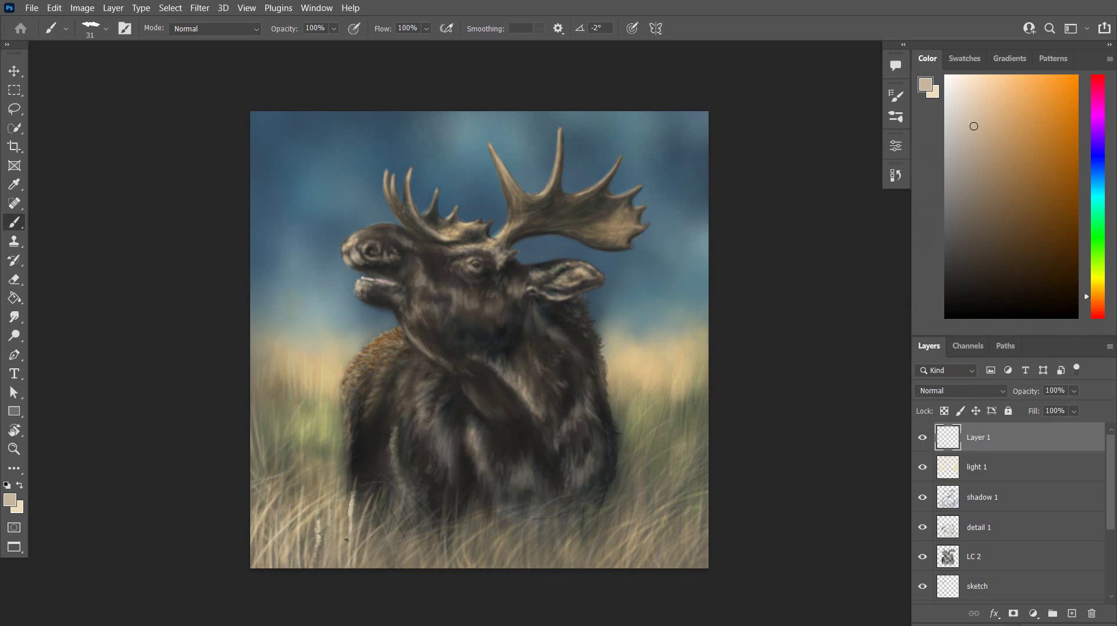
left_click_drag(372, 517, 362, 495)
Try a tall grass blade in the field right of the moose
mouse_move(623, 568)
left_mouse_down()
mouse_move(647, 502)
mouse_move(652, 522)
mouse_move(659, 472)
left_mouse_up()
key("ctrl+z")
key("ctrl+z")
Reduce the brush to 26 px and paint thin beige stalks and seed heads in the right and centre foreground
left_click(105, 29)
left_click_drag(109, 66, 105, 66)
mouse_move(690, 568)
left_mouse_down()
mouse_move(700, 527)
mouse_move(665, 526)
left_mouse_up()
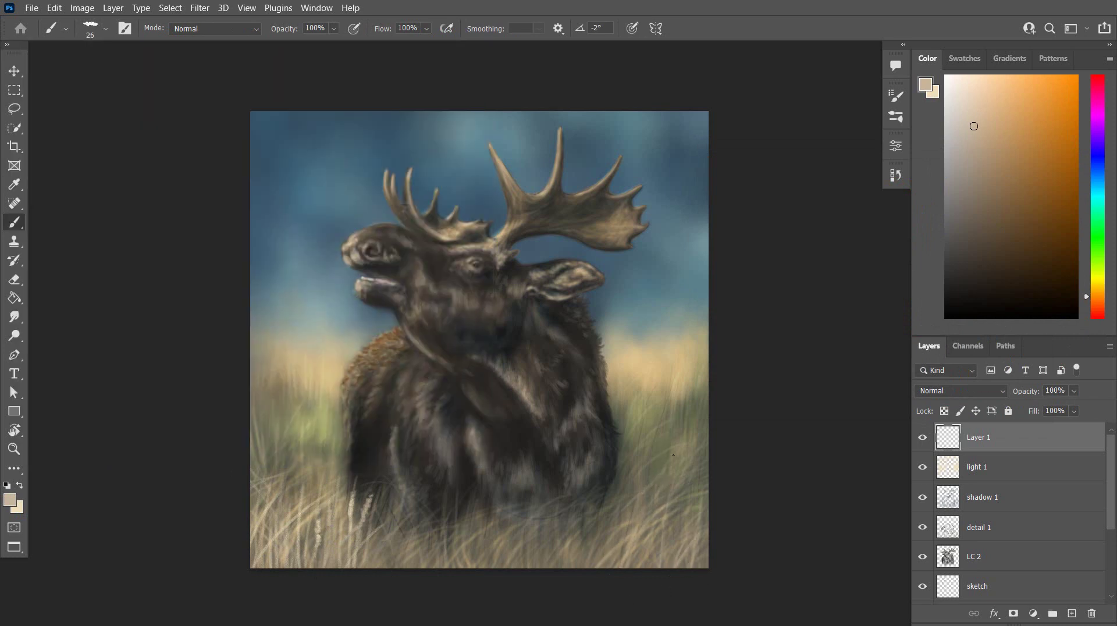
left_click_drag(595, 554, 597, 507)
mouse_move(353, 492)
left_mouse_down()
mouse_move(350, 562)
mouse_move(363, 517)
left_mouse_up()
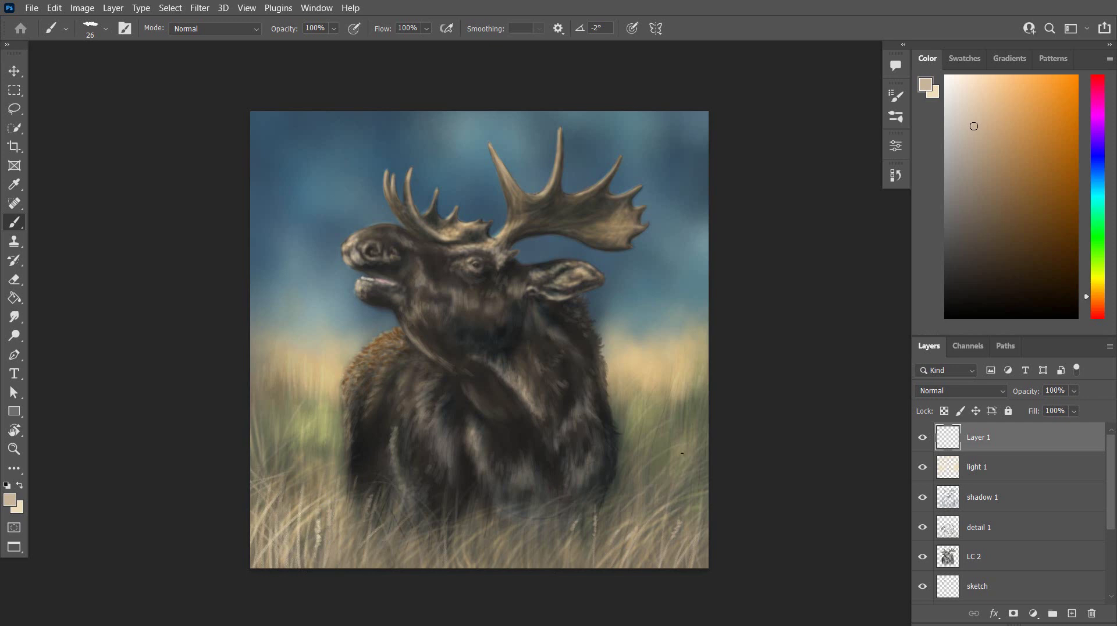
left_click_drag(510, 574, 551, 528)
Set the Pastel - c brush to 36 px and paint beige grass blades left of the moose and over its hind leg
left_click(105, 29)
left_click(84, 329)
left_click(509, 583)
left_click(107, 32)
left_click(283, 492)
mouse_move(278, 567)
left_mouse_down()
mouse_move(295, 522)
mouse_move(280, 536)
left_mouse_up()
mouse_move(311, 494)
left_mouse_down()
mouse_move(325, 454)
mouse_move(360, 455)
left_mouse_up()
left_click_drag(350, 488, 370, 469)
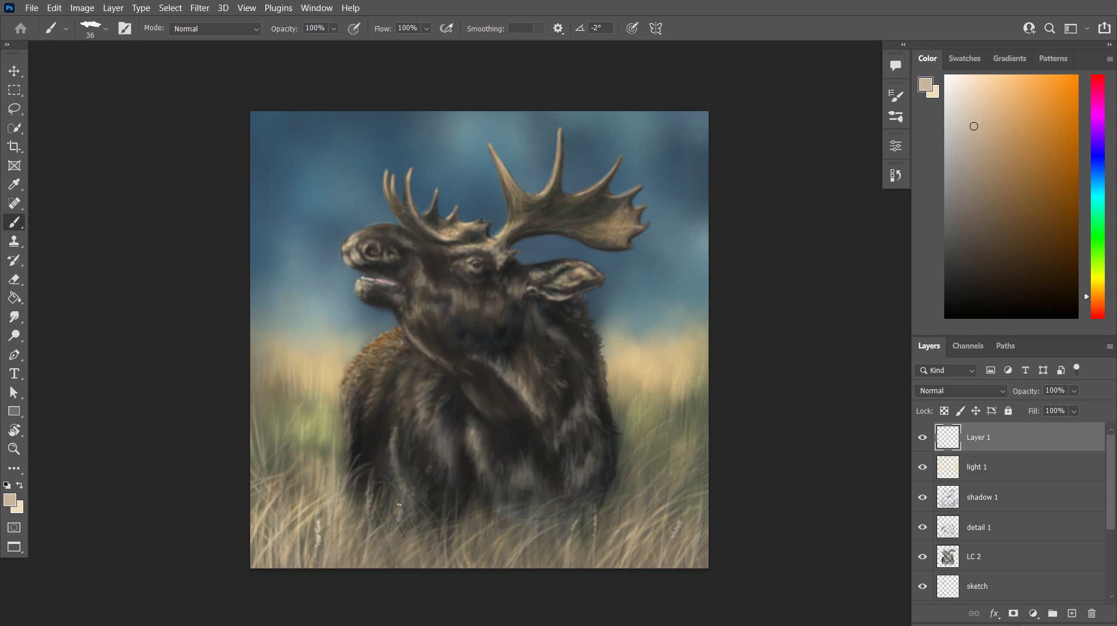
Paint beige grass blades over the moose's legs and below its chest
mouse_move(416, 568)
left_mouse_down()
mouse_move(408, 492)
mouse_move(426, 517)
left_mouse_up()
left_click_drag(381, 563, 412, 521)
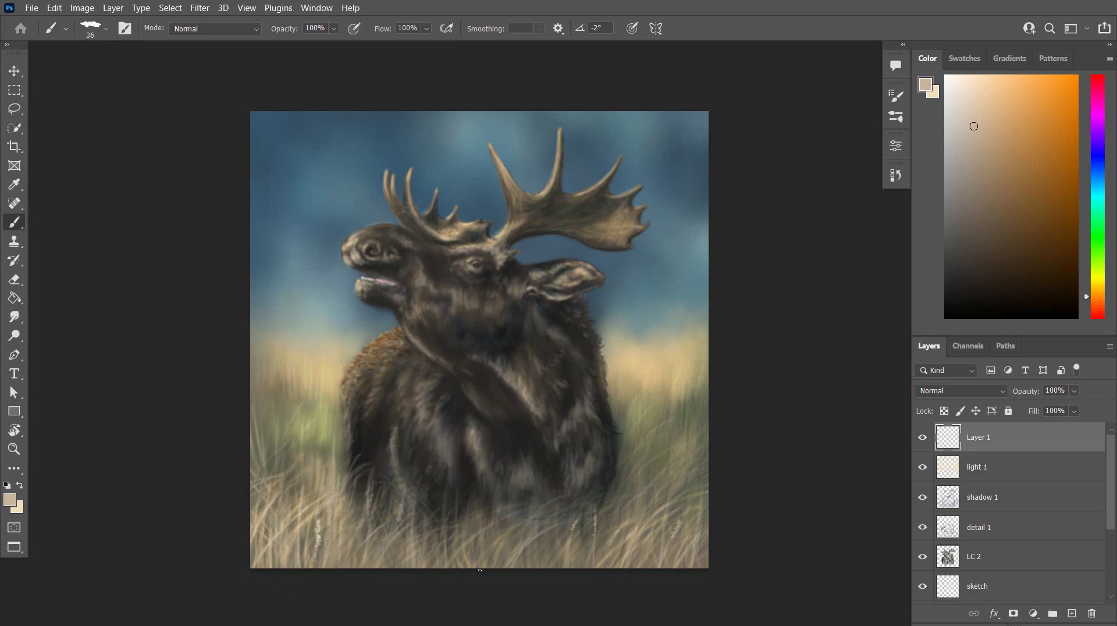
left_click_drag(480, 568, 473, 516)
left_click_drag(506, 568, 479, 521)
mouse_move(601, 562)
left_mouse_down()
mouse_move(610, 490)
mouse_move(622, 507)
left_mouse_up()
Set the foreground to a warmer pale cream and paint tall grass blades in the field left of the moose
key("x")
left_click(10, 499)
left_click(903, 351)
left_click(1030, 176)
left_click_drag(324, 504, 324, 467)
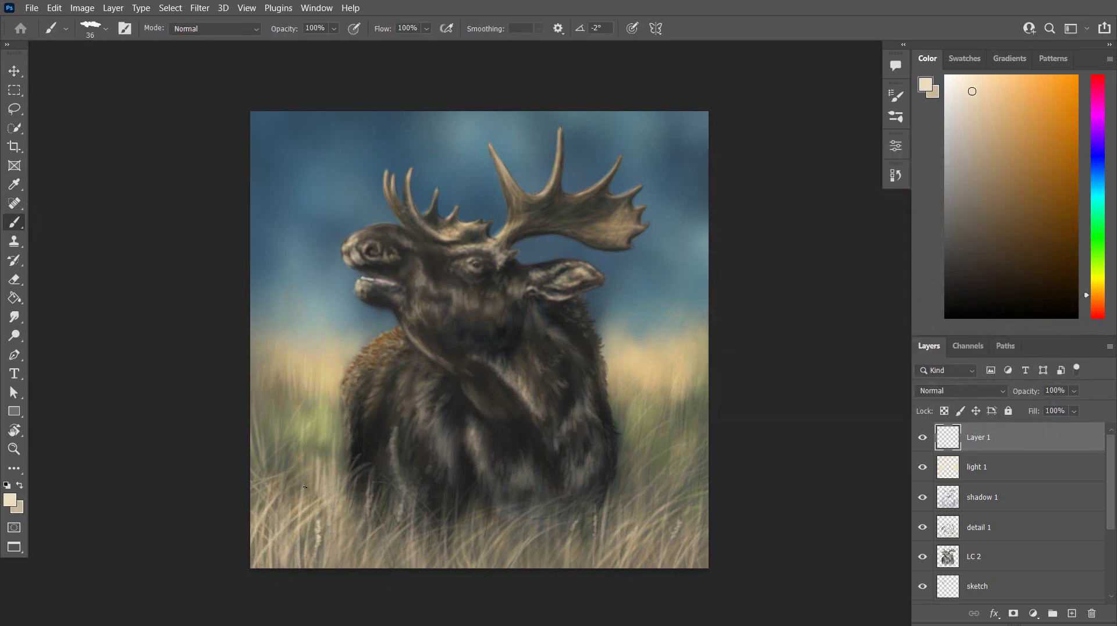
left_click_drag(281, 508, 281, 440)
left_click_drag(290, 508, 297, 456)
Paint tall pale cream blades over the moose's hind and front legs
left_click_drag(310, 542, 315, 484)
left_click_drag(343, 538, 374, 458)
left_click_drag(368, 521, 388, 458)
left_click_drag(380, 542, 403, 464)
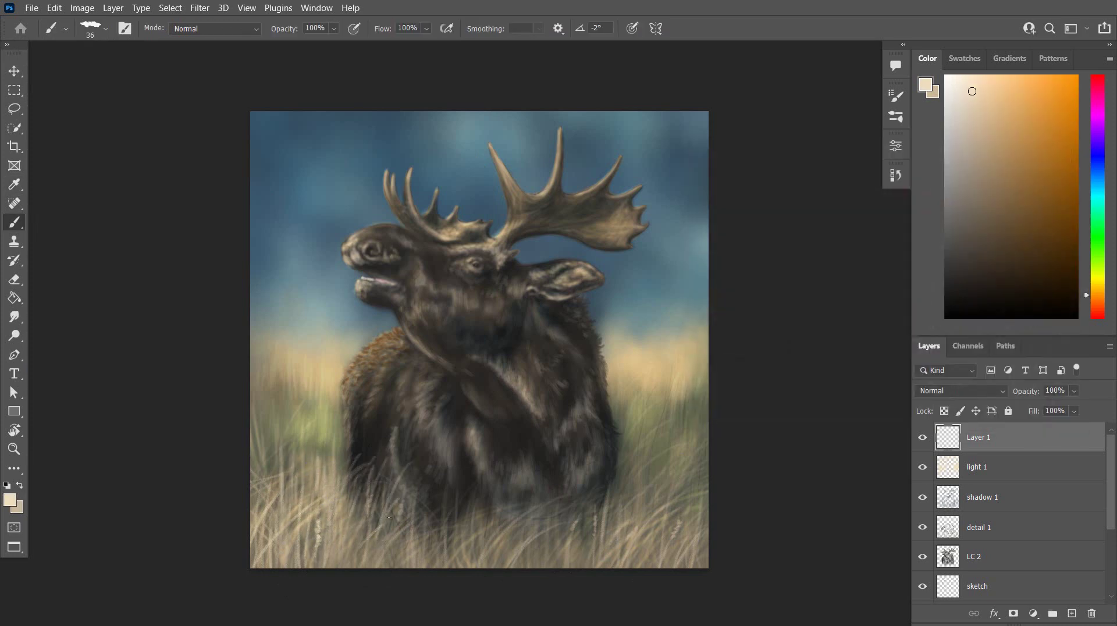
left_click_drag(361, 564, 359, 498)
mouse_move(418, 553)
left_mouse_down()
mouse_move(411, 490)
mouse_move(418, 499)
left_mouse_up()
mouse_move(446, 558)
left_mouse_down()
mouse_move(480, 474)
mouse_move(443, 497)
left_mouse_up()
left_click_drag(438, 567, 435, 541)
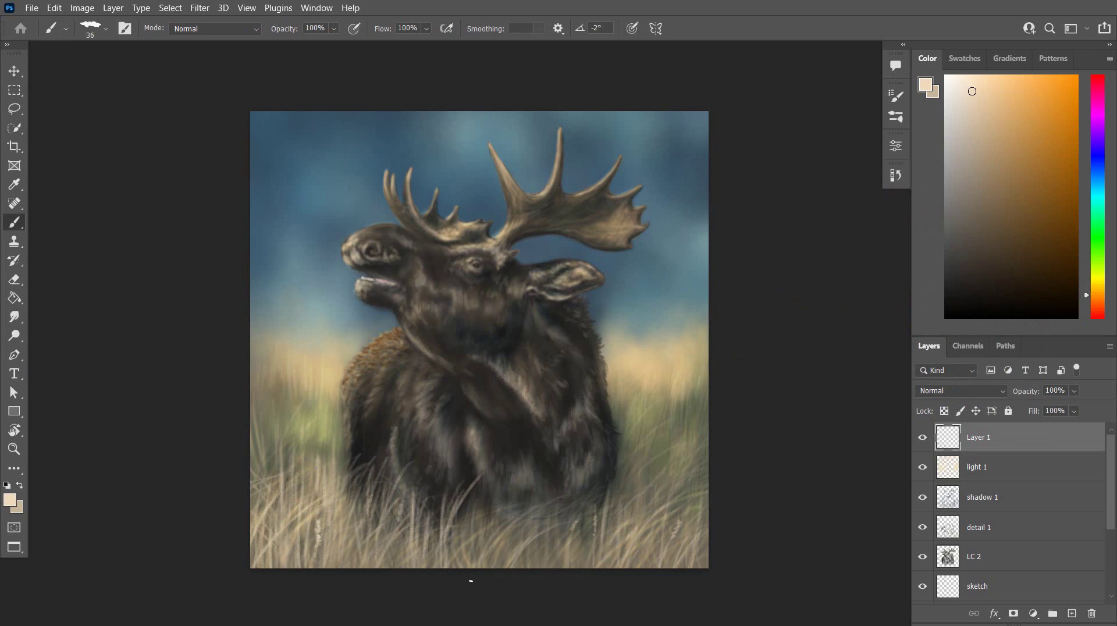
Paint tall pale cream blades in the field right of the moose and beside its chest
mouse_move(629, 553)
left_mouse_down()
mouse_move(644, 468)
mouse_move(656, 470)
mouse_move(685, 414)
left_mouse_up()
mouse_move(676, 503)
left_mouse_down()
mouse_move(685, 445)
mouse_move(707, 452)
left_mouse_up()
left_click_drag(682, 520, 707, 482)
left_click_drag(688, 540, 702, 482)
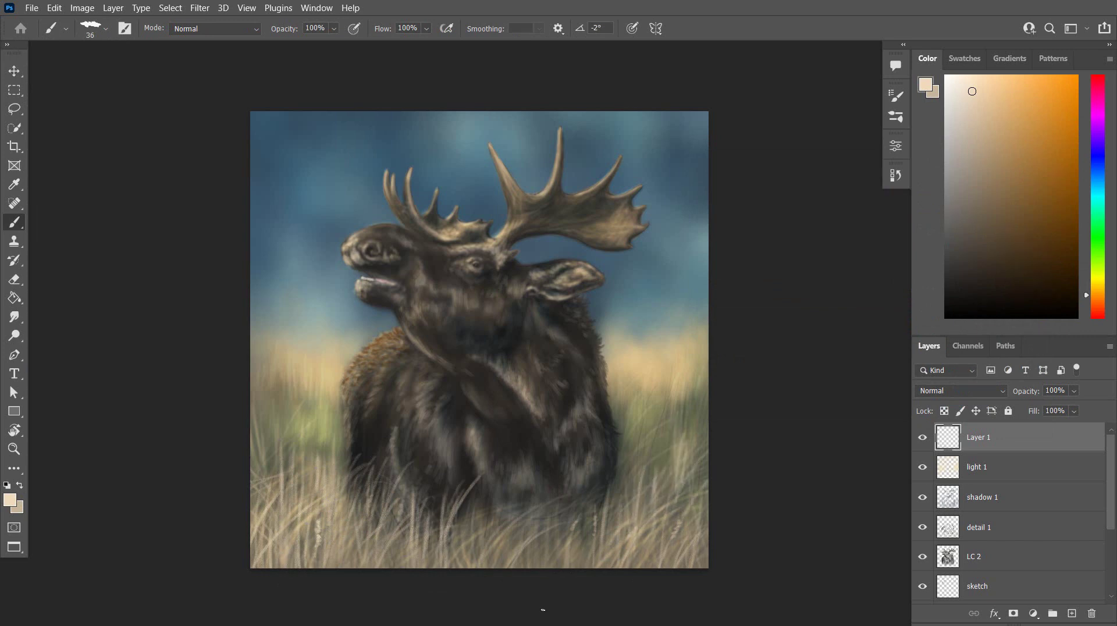
left_click_drag(549, 567, 572, 529)
left_click_drag(557, 568, 593, 477)
left_click_drag(616, 514, 642, 450)
left_click_drag(611, 562, 614, 548)
left_click_drag(695, 539, 707, 483)
Fill the foreground below the moose's chest with pale cream grass blades
mouse_move(470, 568)
left_mouse_down()
mouse_move(460, 515)
mouse_move(493, 519)
left_mouse_up()
mouse_move(506, 565)
left_mouse_down()
mouse_move(538, 513)
mouse_move(534, 527)
left_mouse_up()
left_click_drag(543, 568, 543, 526)
left_click_drag(580, 568, 578, 502)
left_click_drag(606, 562, 599, 490)
Set the foreground to a muted brown and darken grass blades near the hind leg and right foreground on shadow 1
left_click(987, 500)
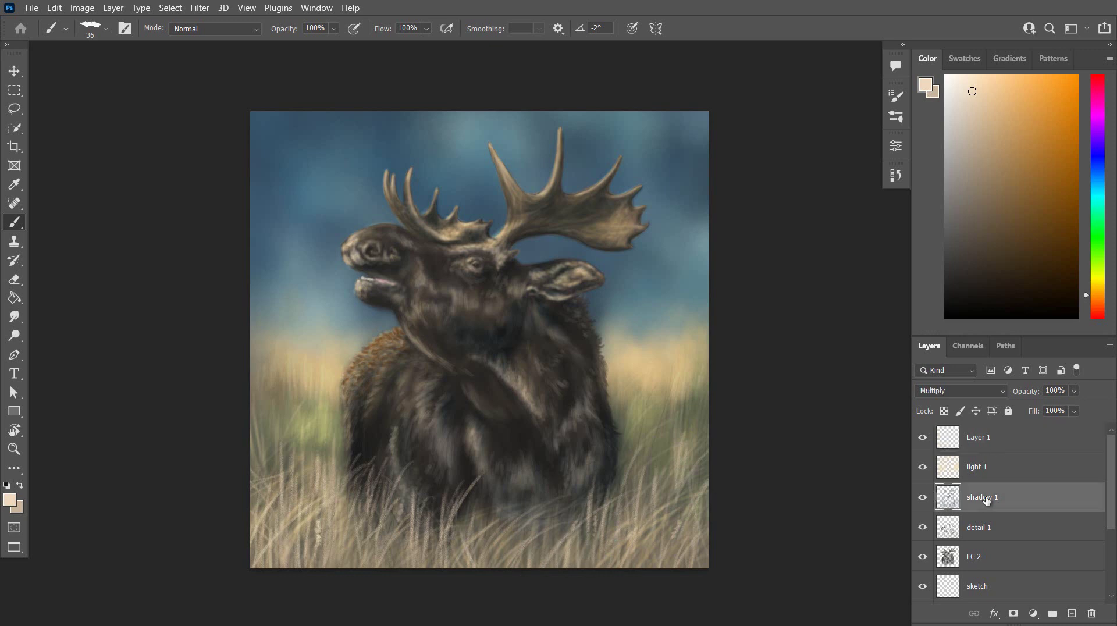
key("x")
left_click(10, 500)
left_click_drag(746, 233, 755, 271)
left_click(1030, 176)
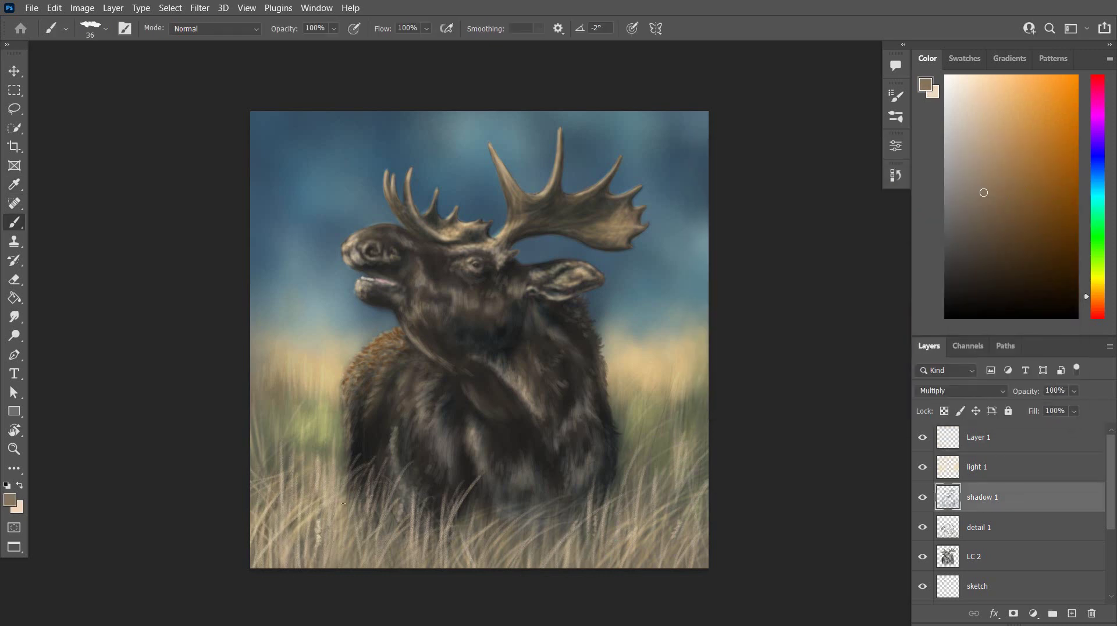
left_click_drag(337, 540, 343, 513)
left_click_drag(343, 553, 355, 519)
left_click_drag(633, 567, 642, 478)
mouse_move(643, 557)
left_mouse_down()
mouse_move(665, 511)
mouse_move(696, 495)
left_mouse_up()
mouse_move(689, 567)
left_mouse_down()
mouse_move(706, 544)
mouse_move(692, 525)
left_mouse_up()
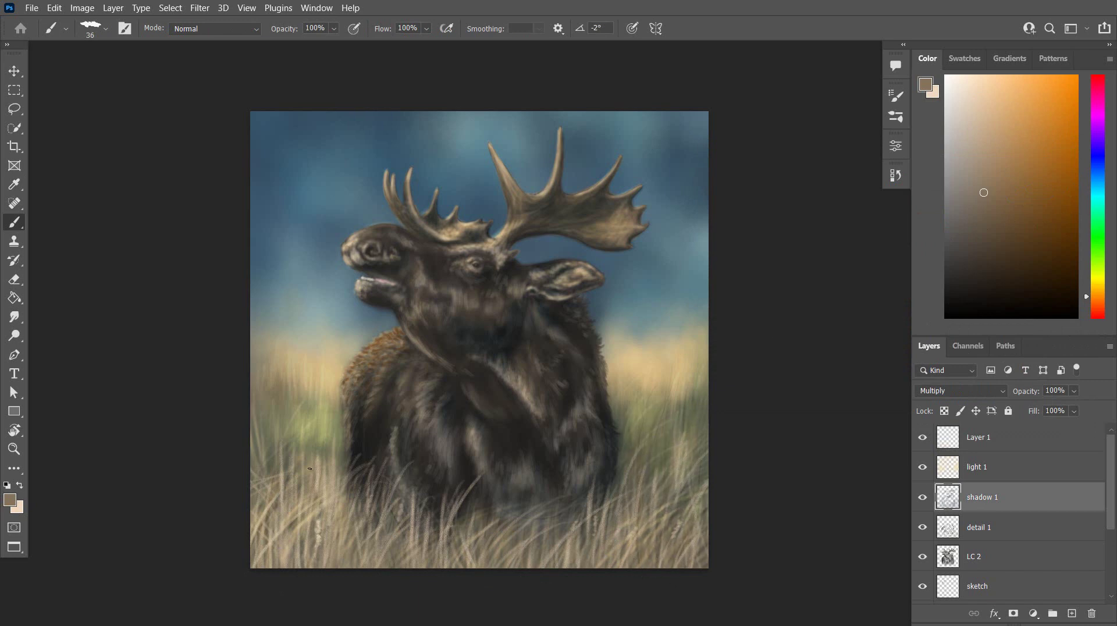
Darken the grass left of the moose and the fur edge of its back on the shadow 1 layer
left_click_drag(336, 487, 342, 468)
mouse_move(272, 537)
left_mouse_down()
mouse_move(278, 511)
mouse_move(265, 536)
left_mouse_up()
left_click_drag(256, 530, 259, 507)
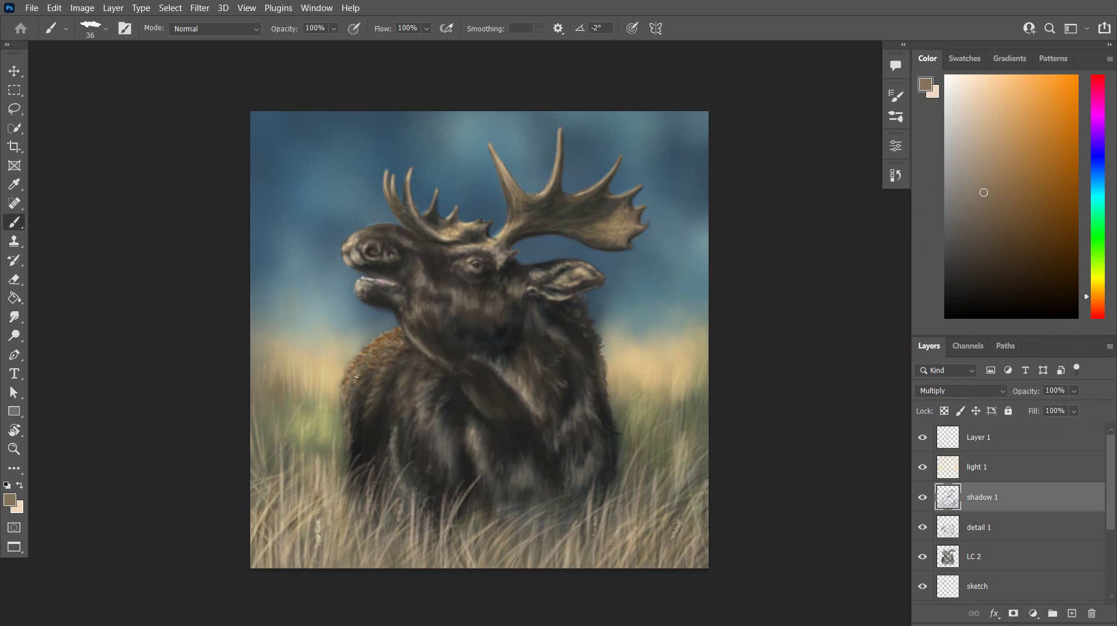
left_click_drag(352, 379, 359, 369)
left_click_drag(357, 360, 369, 353)
left_click_drag(256, 476, 255, 429)
Select the light 1 layer and compare the painting with Layer 1 hidden and shown
double_click(980, 438)
left_click(984, 467)
left_click(923, 438)
left_click(922, 437)
Set the foreground to the peach colour eccba8, starting from the horizon's colour, and enlarge the brush to 42 px
left_click(9, 500)
left_click(650, 361)
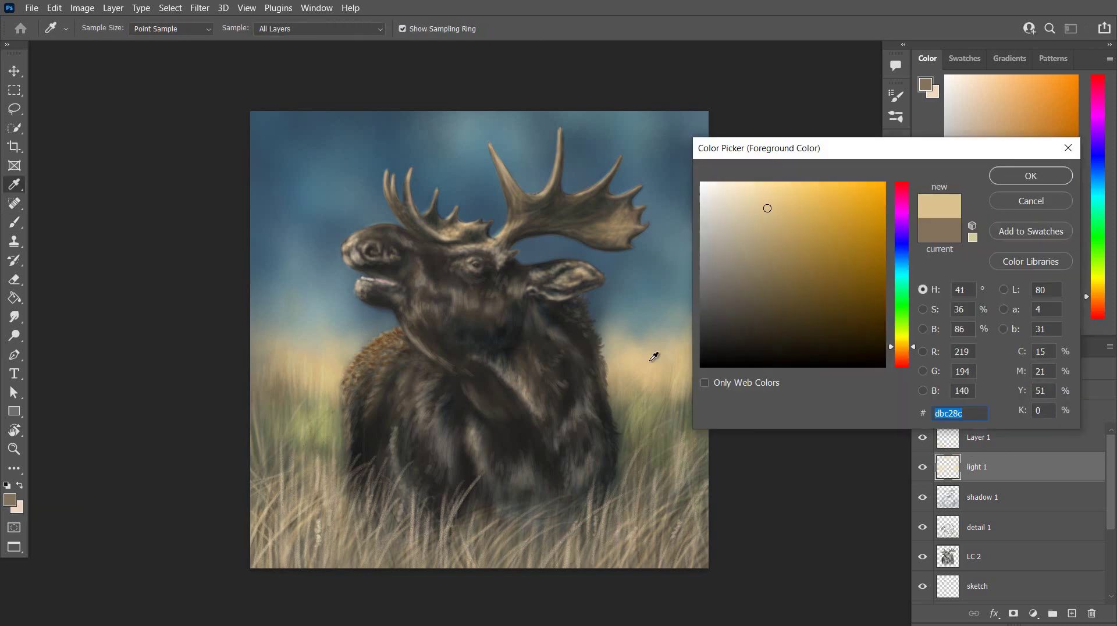
left_click_drag(913, 347, 913, 352)
left_click(754, 195)
left_click(1030, 176)
left_click(106, 28)
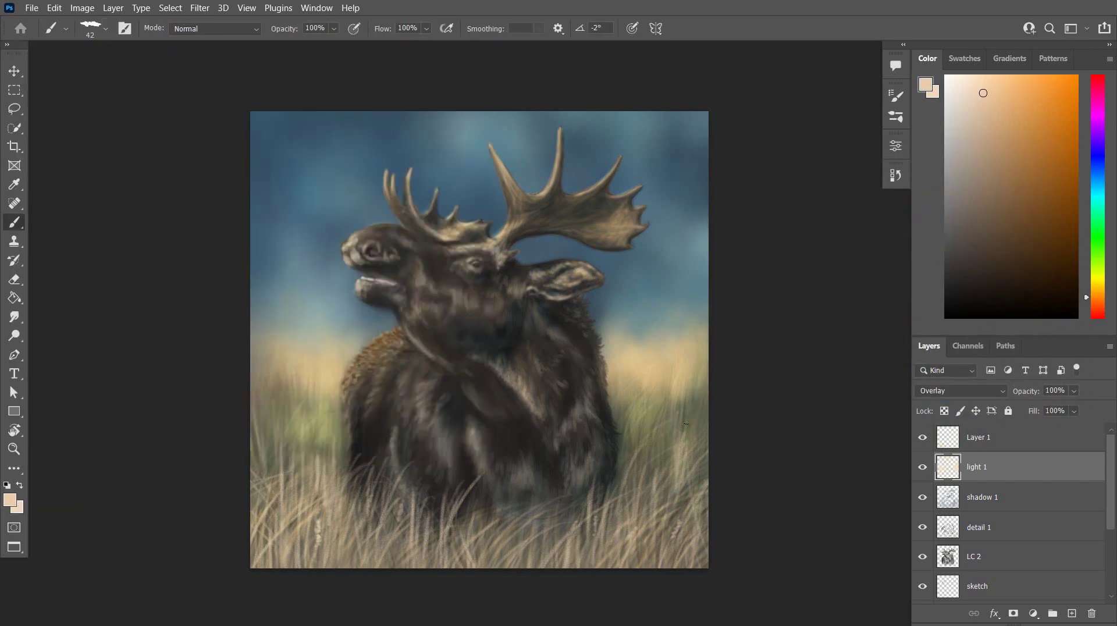
Add another layer and brush a darker peach tan over the horizon right of the moose at 69 px
key("ctrl+shift+alt+n")
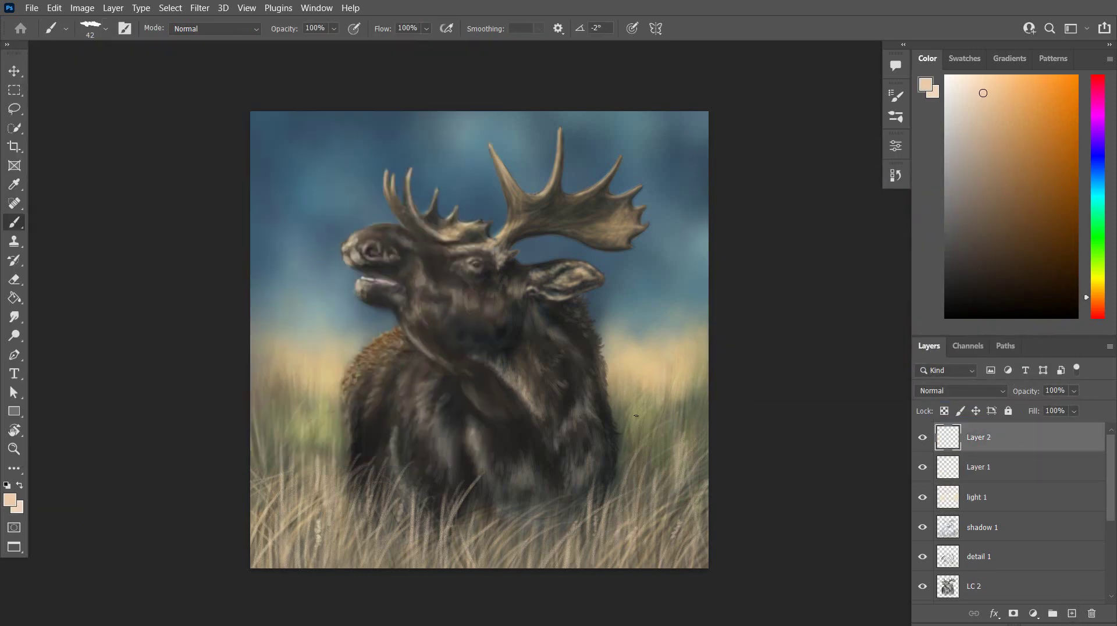
left_click(10, 501)
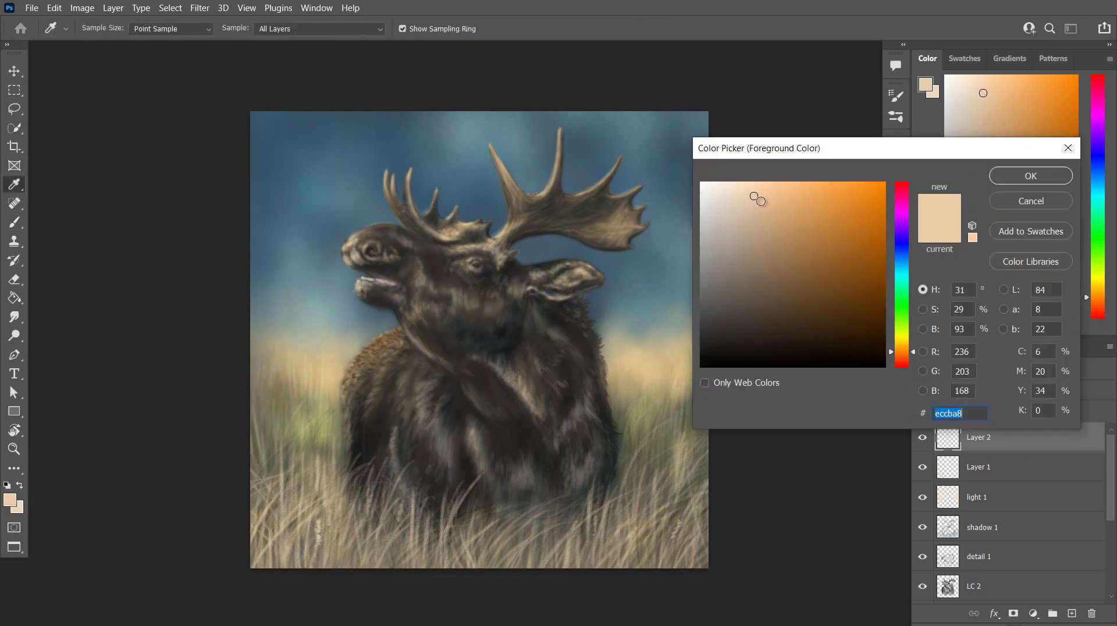
left_click(763, 208)
left_click(1021, 172)
left_click(106, 28)
left_click_drag(624, 371, 634, 398)
left_click_drag(643, 407, 639, 387)
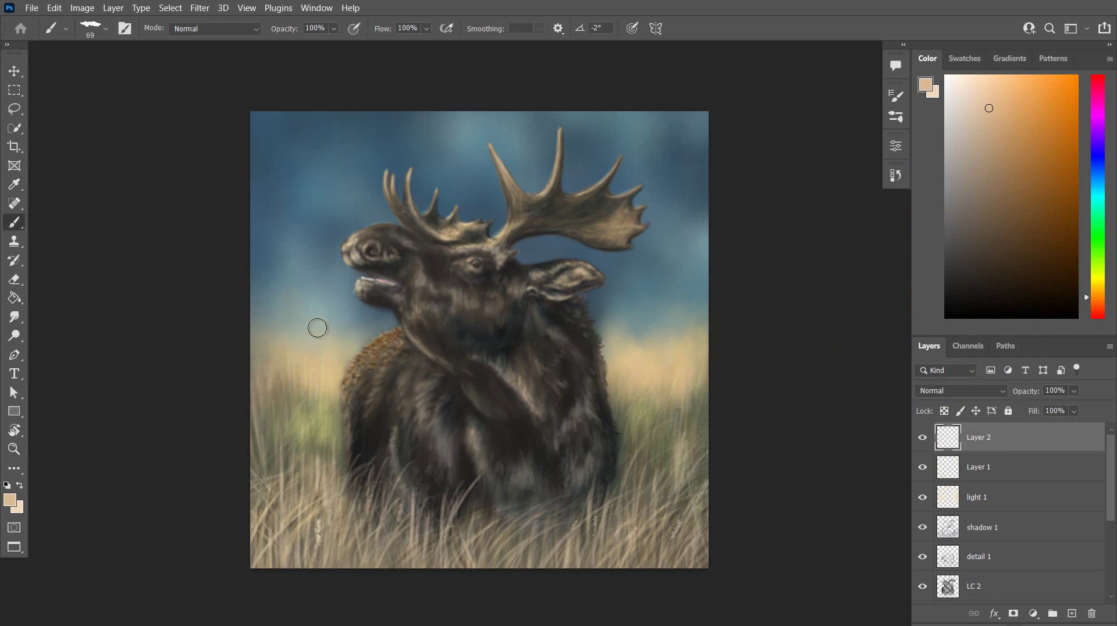
Select the light 1 layer, step back in the history, and highlight the foreground grass left of the moose with the light peach
left_click(982, 490)
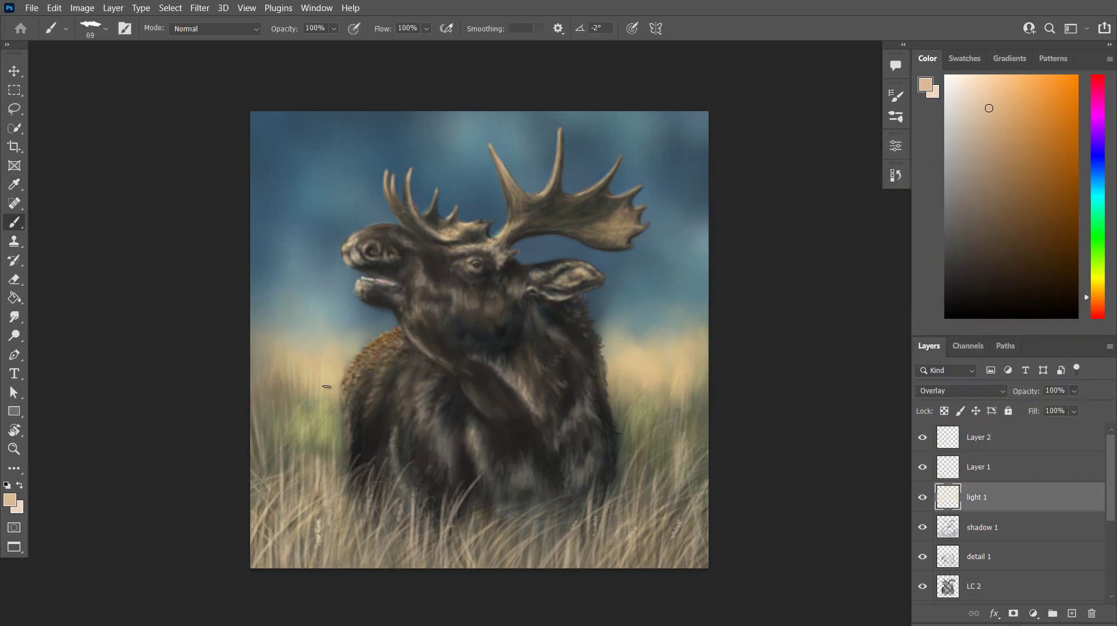
left_click(896, 174)
left_click(815, 325)
left_click(896, 175)
key("x")
mouse_move(252, 564)
left_mouse_down()
mouse_move(324, 485)
mouse_move(287, 454)
left_mouse_up()
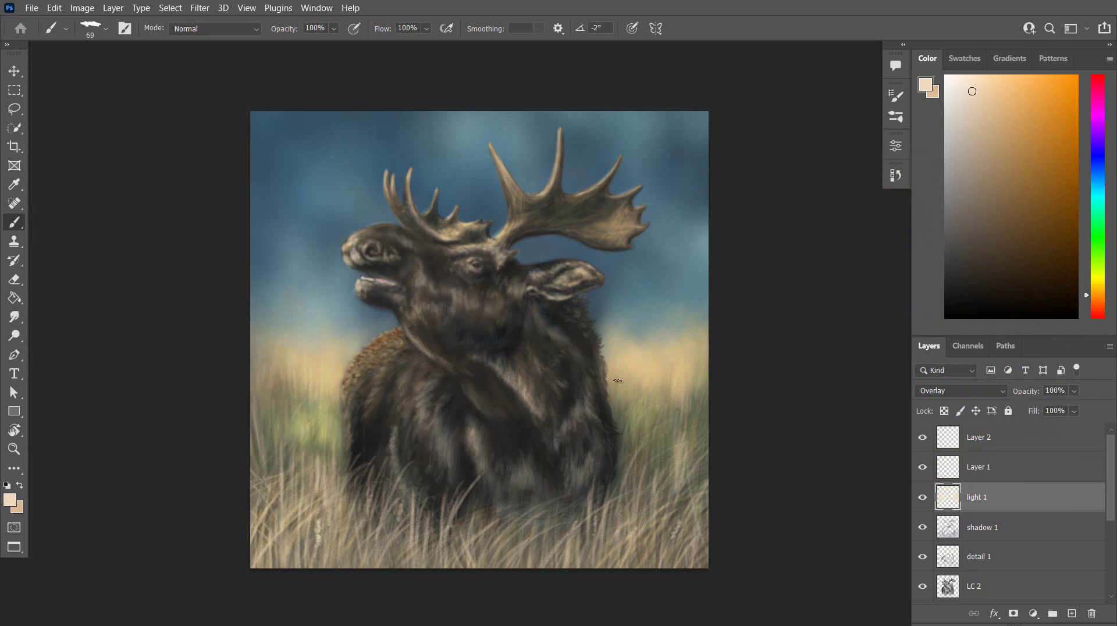
Brush light peach Overlay highlights over the grass right of the moose and the foreground grass on the left
left_click_drag(693, 434, 704, 369)
left_click_drag(637, 454, 655, 398)
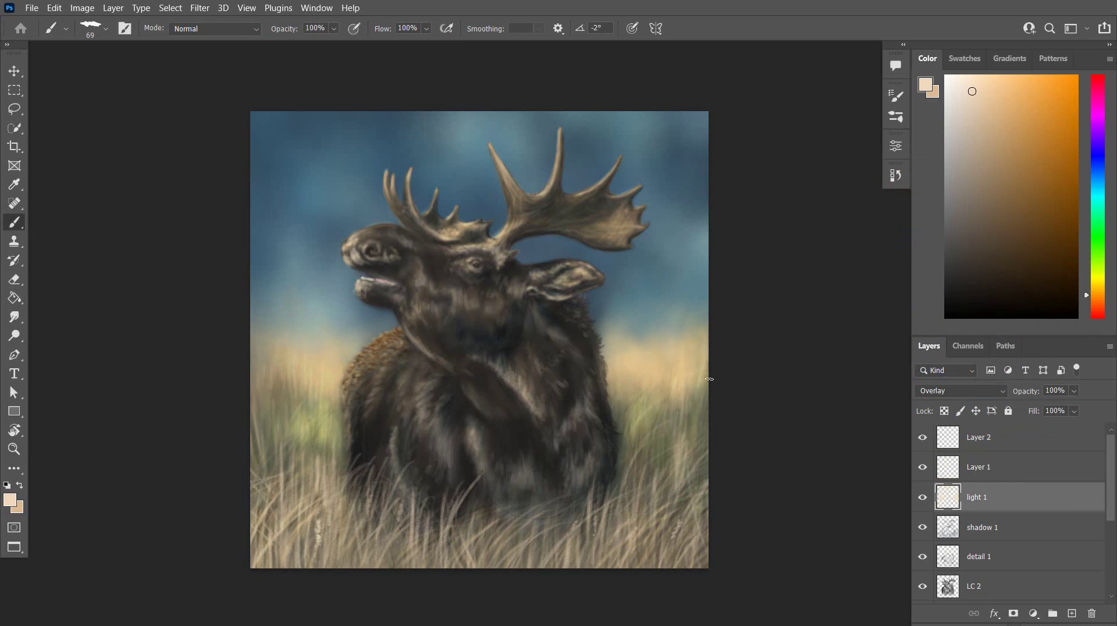
left_click_drag(698, 452, 706, 403)
left_click_drag(645, 541, 700, 487)
mouse_move(687, 544)
left_mouse_down()
mouse_move(705, 496)
mouse_move(704, 443)
left_mouse_up()
left_click_drag(266, 518, 289, 478)
left_click_drag(297, 564, 304, 460)
mouse_move(337, 546)
left_mouse_down()
mouse_move(352, 493)
mouse_move(326, 435)
left_mouse_up()
left_click_drag(366, 566, 379, 519)
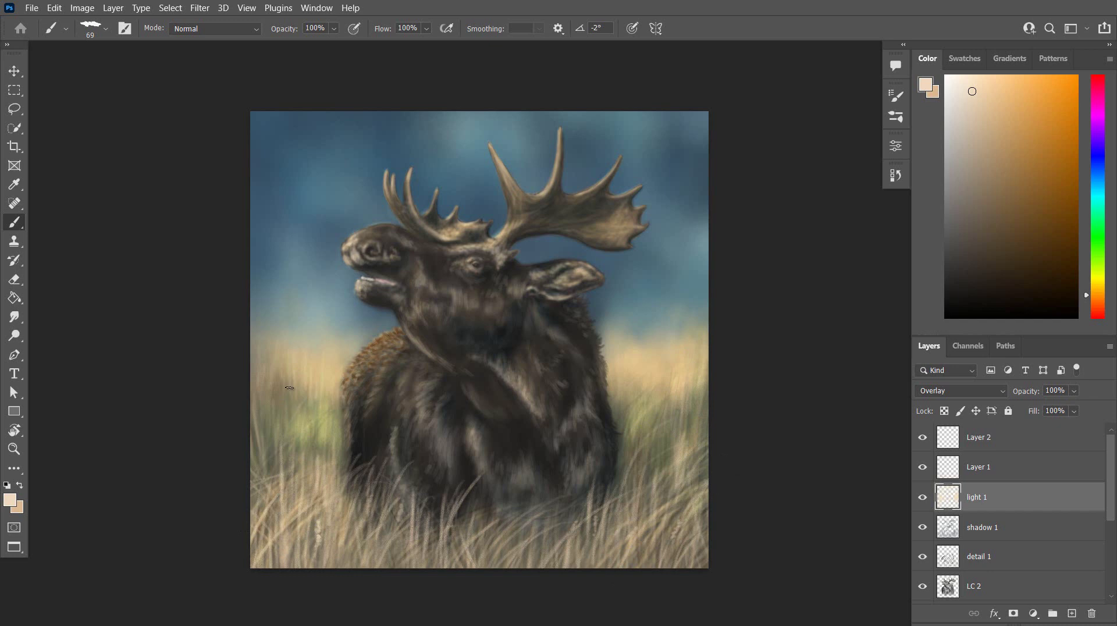
Select the shadow 1 layer and set the foreground to a muted blue-grey
left_click(992, 526)
key("x")
left_click(926, 85)
left_click(900, 267)
left_click(748, 265)
left_click(1030, 176)
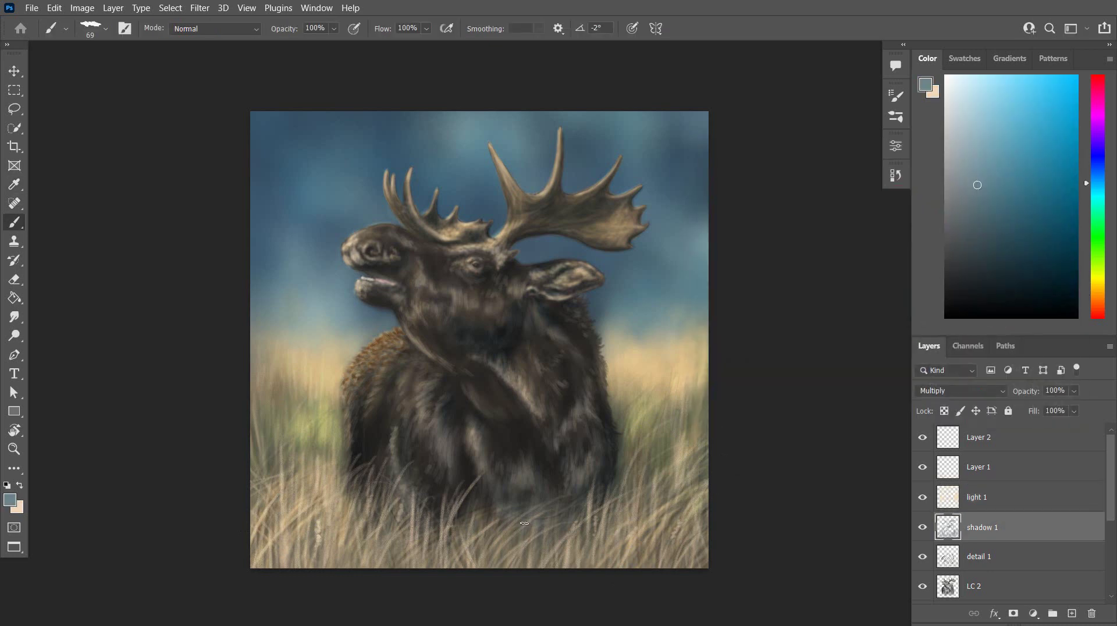
Darken the grass on both sides of the moose and along the foreground with blue-grey Multiply strokes
left_click_drag(301, 493, 300, 593)
left_click_drag(521, 510, 527, 568)
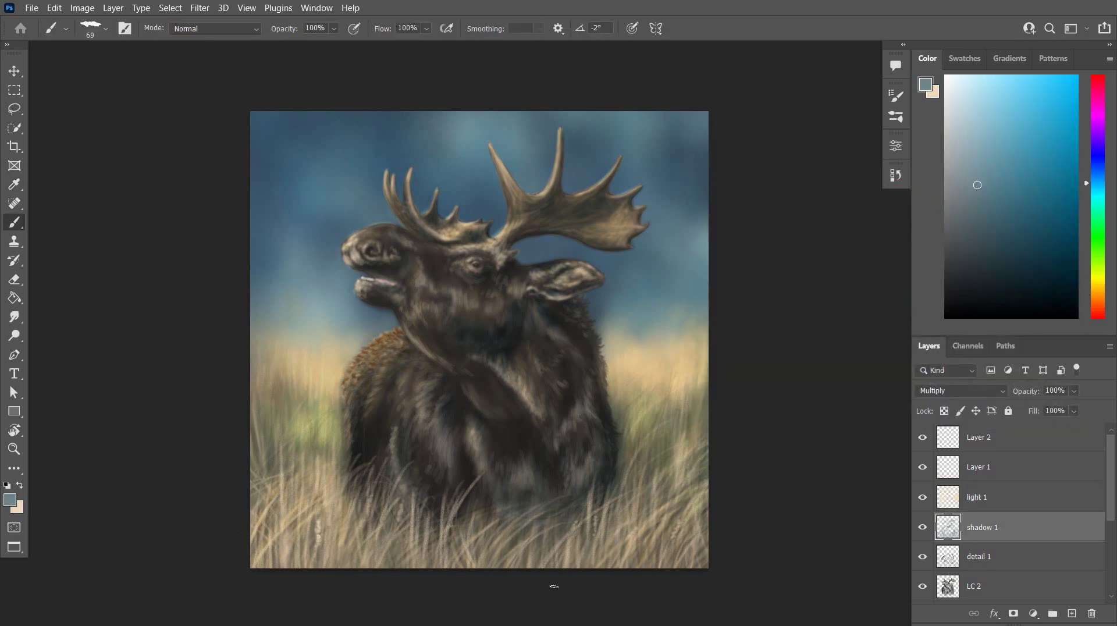
left_click_drag(575, 523, 582, 569)
mouse_move(660, 440)
left_mouse_down()
mouse_move(698, 489)
mouse_move(646, 481)
mouse_move(676, 489)
left_mouse_up()
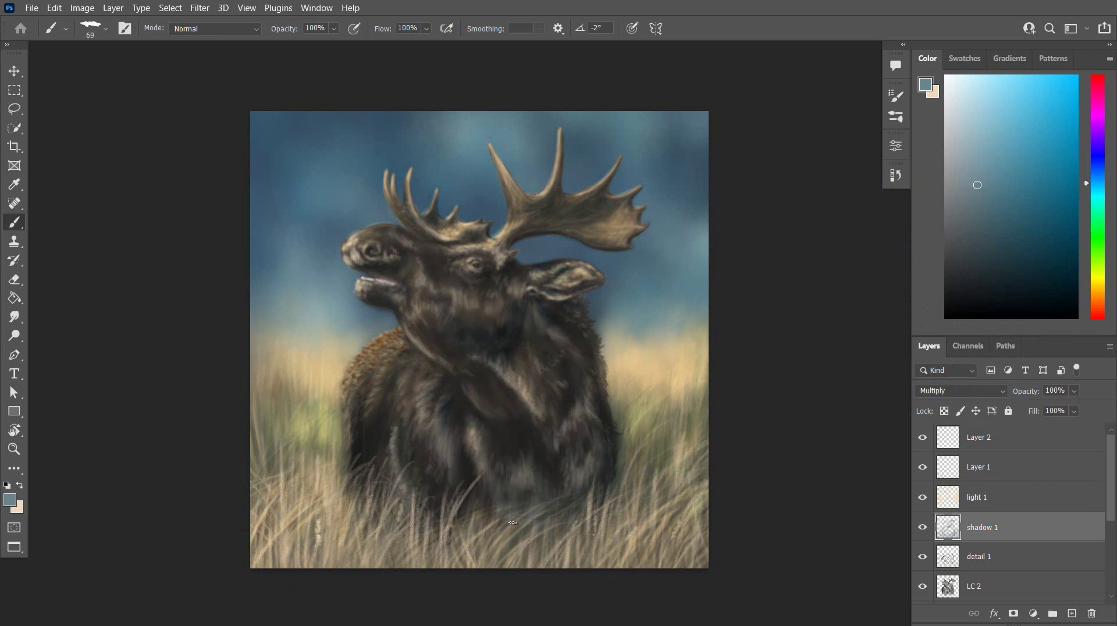
left_click_drag(370, 542, 371, 568)
left_click_drag(341, 456, 341, 475)
left_click_drag(263, 441, 263, 468)
left_click_drag(337, 446, 338, 467)
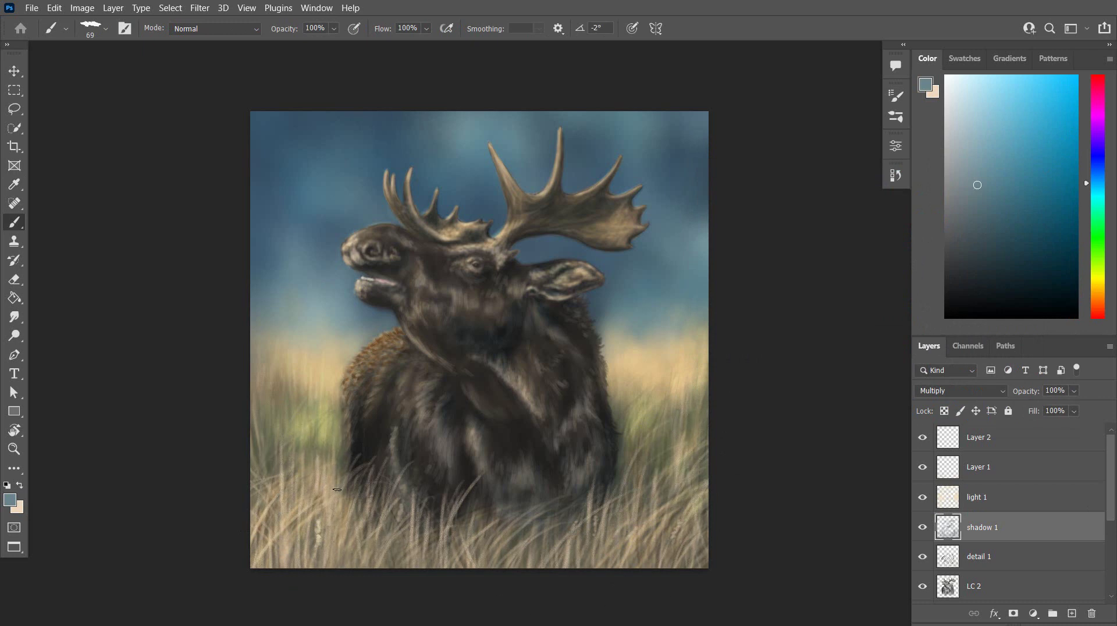
mouse_move(386, 546)
left_mouse_down()
mouse_move(272, 545)
mouse_move(395, 538)
mouse_move(594, 546)
left_mouse_up()
left_click_drag(656, 514, 645, 565)
left_click_drag(699, 475, 690, 541)
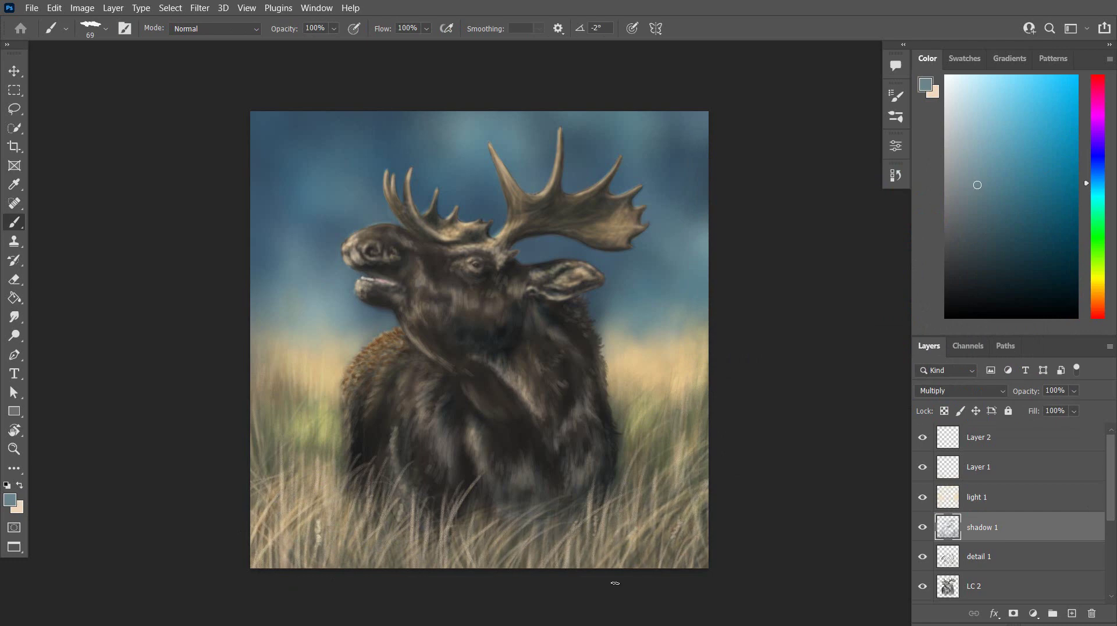
Compare the painting with the light 1, Layer 1 and Layer 2 layers hidden and shown
left_click(922, 504)
left_click(922, 504)
left_click(926, 470)
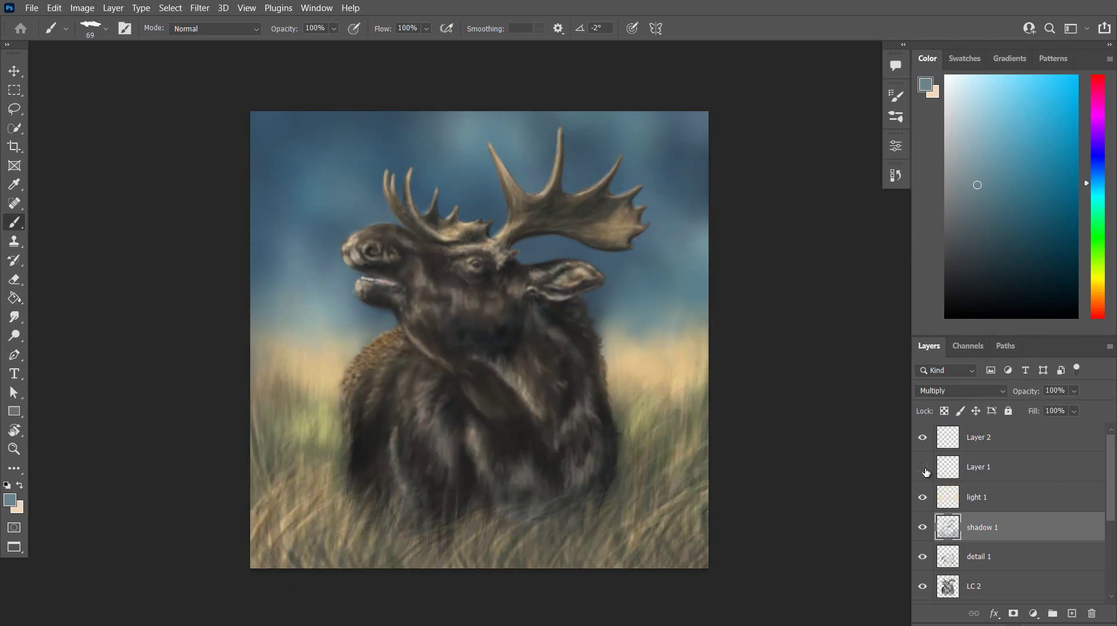
left_click(925, 470)
left_click(924, 442)
left_click(924, 440)
Select Layer 2, swap to the light peach, and set the Pastel - c brush to 29 px
left_click(974, 436)
left_click(19, 486)
left_click(106, 28)
left_click_drag(107, 74, 95, 74)
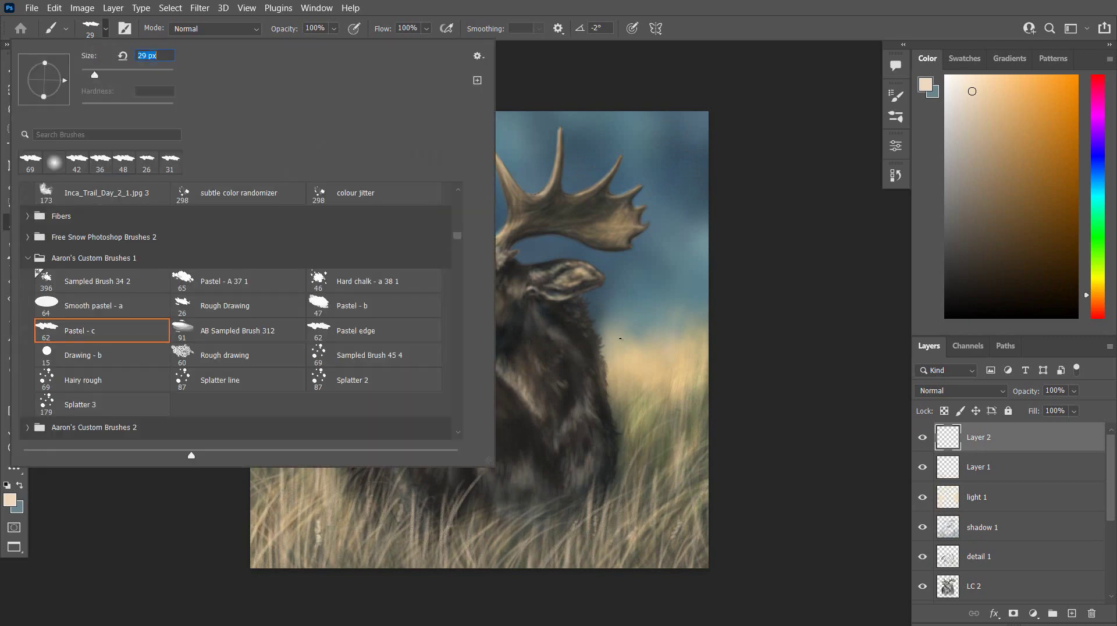
Paint light peach grass blades right of the moose and one beside its back on the left
left_click_drag(687, 428, 684, 394)
left_click_drag(678, 438, 682, 408)
mouse_move(681, 434)
left_mouse_down()
mouse_move(692, 398)
mouse_move(703, 401)
left_mouse_up()
left_click_drag(701, 400, 708, 375)
left_click_drag(634, 447, 652, 406)
left_click_drag(654, 419, 664, 398)
left_click_drag(654, 440, 659, 414)
mouse_move(653, 459)
left_mouse_down()
mouse_move(659, 431)
mouse_move(685, 411)
left_mouse_up()
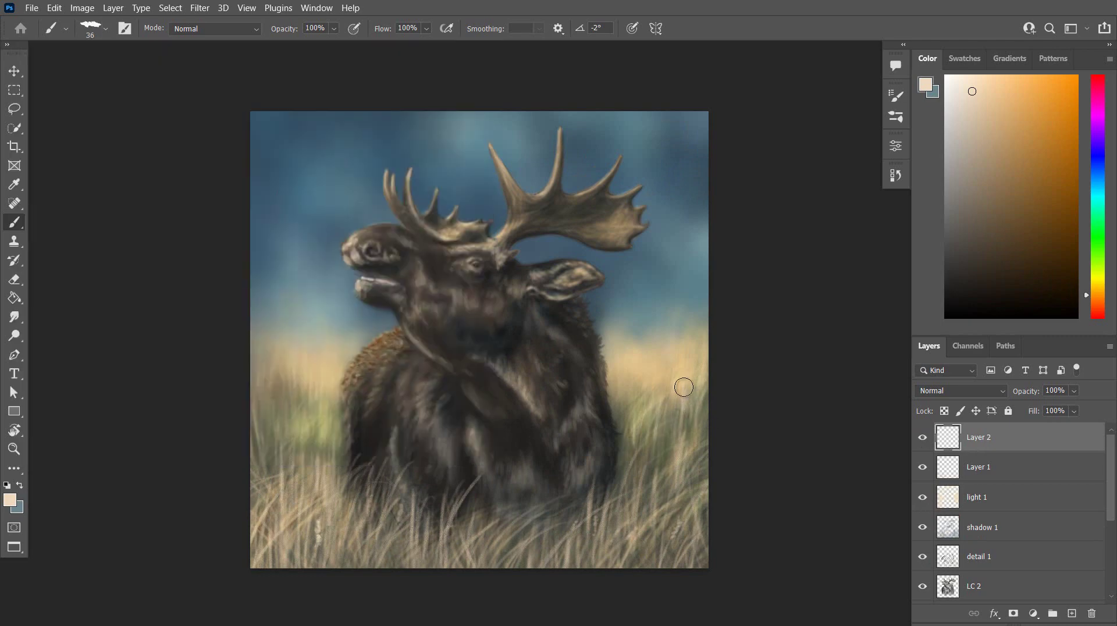
left_click_drag(334, 436, 330, 384)
Choose Sampled Brush 1 3 from the brush presets and try it on the left foreground grass
left_click(107, 32)
scroll(464, 367, "down", 10)
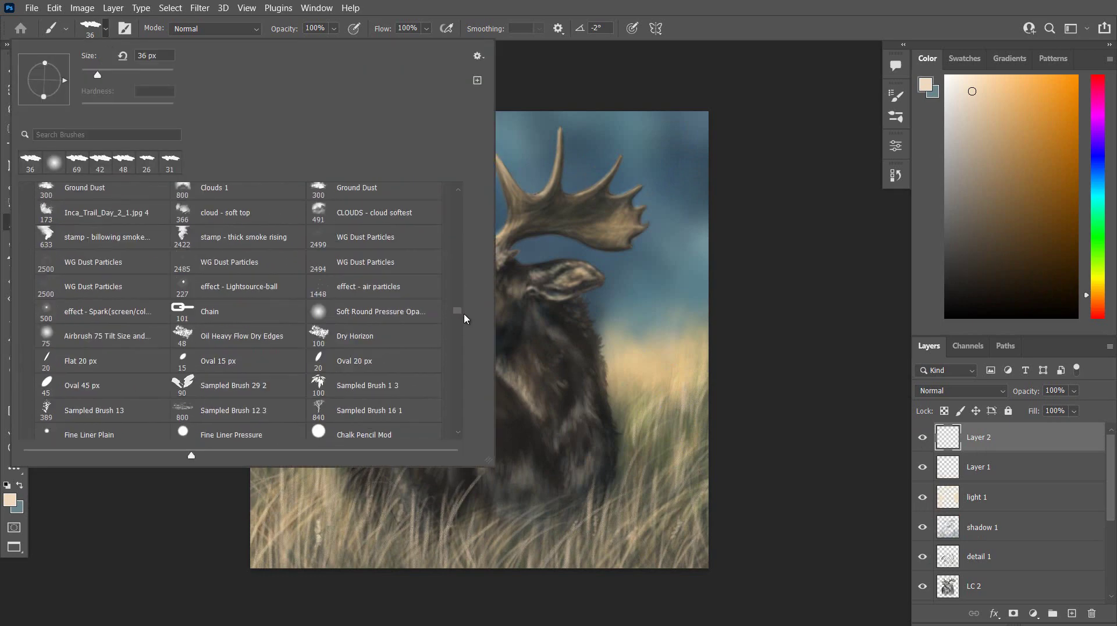
mouse_move(476, 421)
left_mouse_down()
mouse_move(459, 209)
mouse_move(470, 221)
left_mouse_up()
left_click(99, 323)
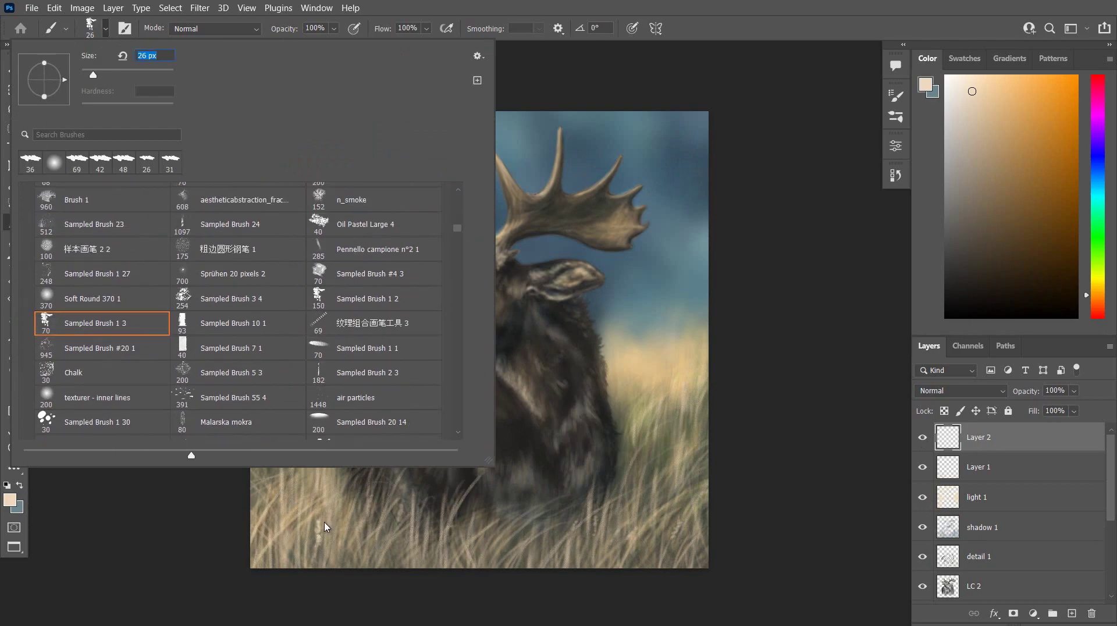
left_click(326, 527)
Paint light peach seed heads and fine blades in the grass at the moose's left side with the 21 px brush
left_click_drag(328, 515, 326, 479)
left_click_drag(330, 524, 351, 476)
left_click_drag(377, 536, 391, 500)
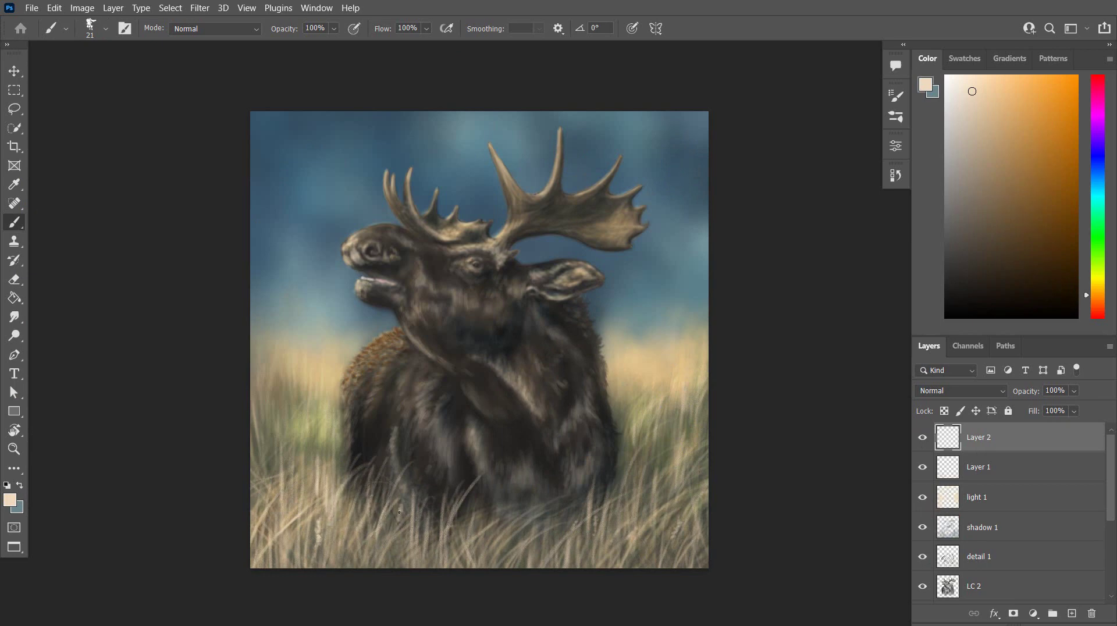
left_click_drag(301, 500, 302, 469)
mouse_move(308, 525)
left_mouse_down()
mouse_move(299, 494)
mouse_move(282, 472)
mouse_move(294, 493)
mouse_move(274, 478)
left_mouse_up()
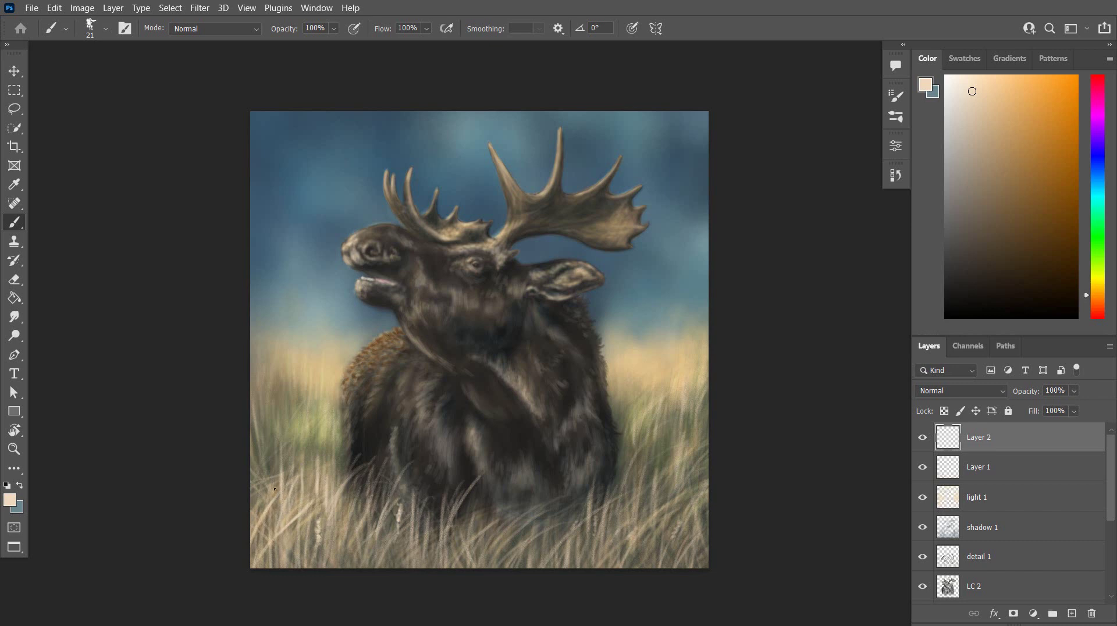
Set the foreground to a muted greyish tan and add more seed heads to the grass left of and below the moose
left_click(20, 485)
left_click(10, 500)
left_click(901, 350)
left_click_drag(742, 201, 740, 225)
left_click(1030, 175)
left_click_drag(336, 554, 341, 508)
left_click_drag(342, 528, 350, 515)
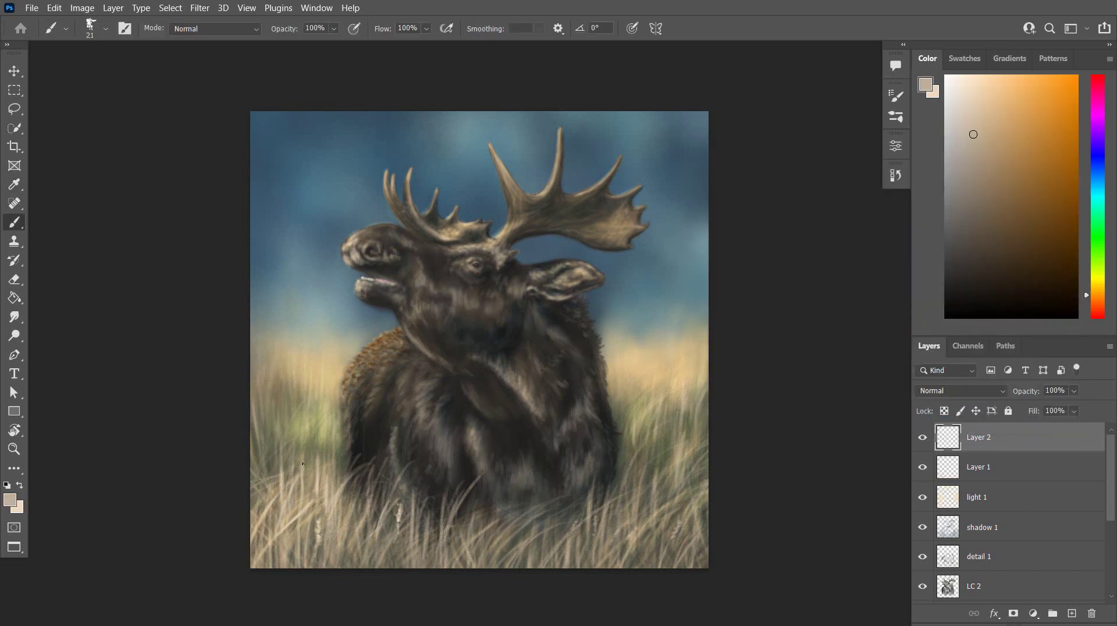
left_click_drag(249, 490, 280, 477)
mouse_move(412, 536)
left_mouse_down()
mouse_move(423, 493)
mouse_move(438, 521)
mouse_move(428, 558)
mouse_move(451, 508)
left_mouse_up()
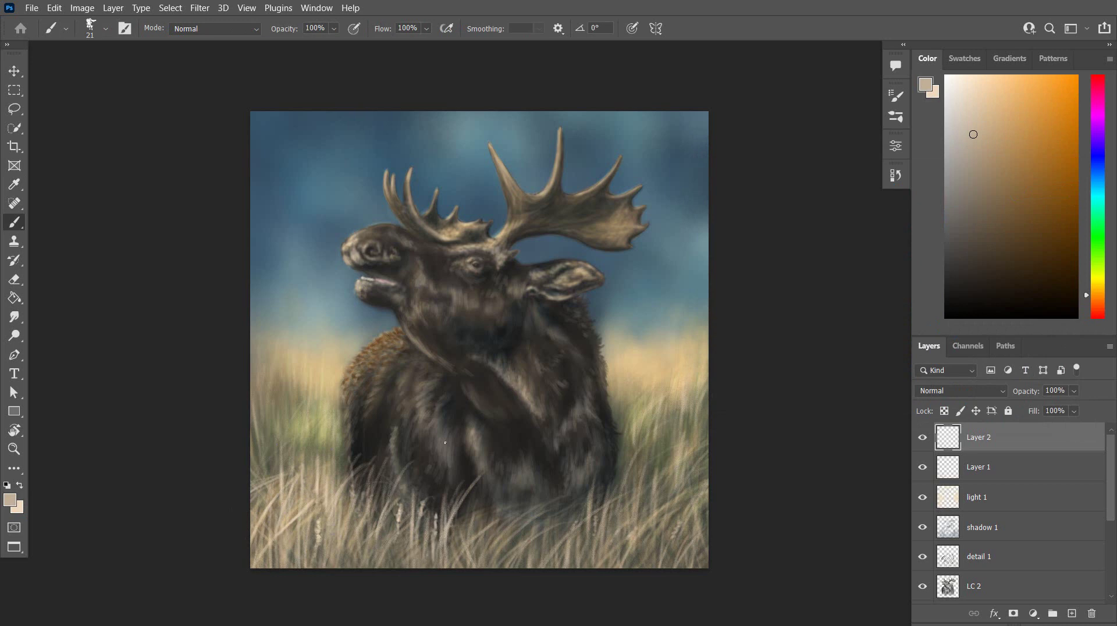
Add a new layer and paint slightly darker tan seed heads and blades in the grass below the moose's chest
left_click(1071, 614)
left_click(10, 499)
left_click(745, 236)
left_click(1011, 175)
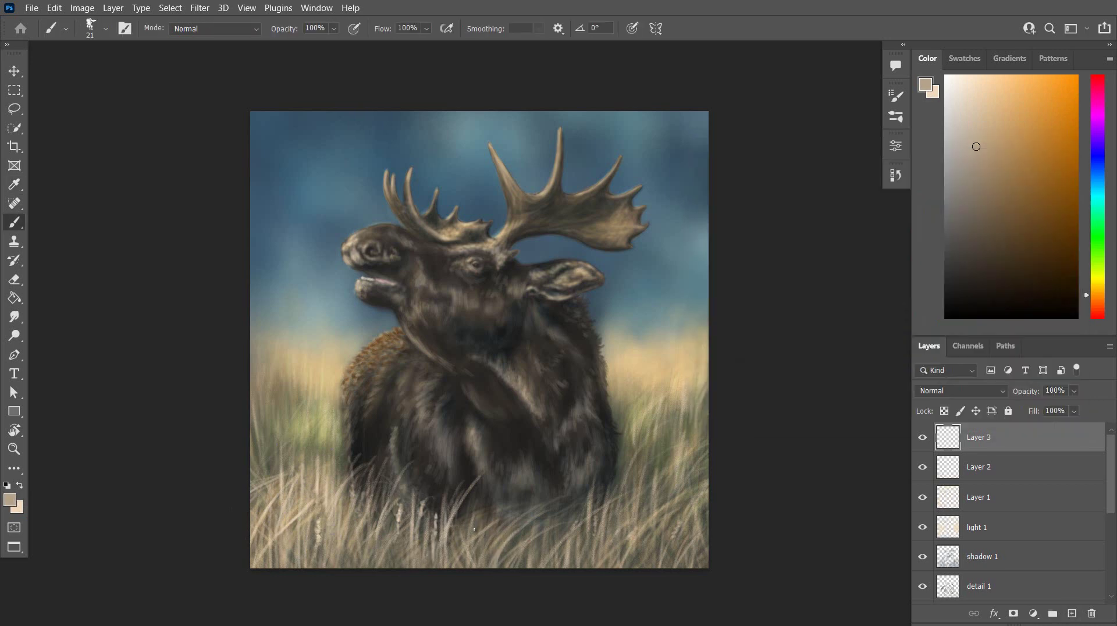
left_click_drag(476, 518, 465, 568)
mouse_move(477, 513)
left_mouse_down()
mouse_move(473, 529)
mouse_move(487, 529)
left_mouse_up()
left_click_drag(544, 566, 548, 519)
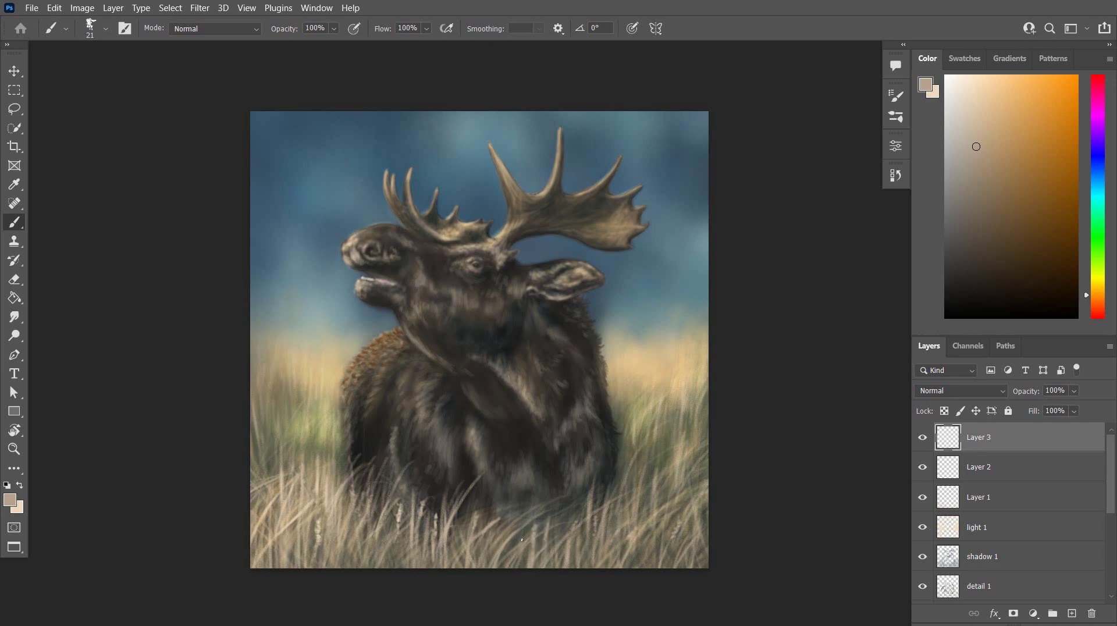
mouse_move(515, 558)
left_mouse_down()
mouse_move(515, 521)
mouse_move(457, 483)
left_mouse_up()
Swap to the light peach and paint seed heads in the grass at the moose's lower right
key("x")
left_click_drag(639, 540, 672, 491)
left_click_drag(674, 534, 682, 523)
left_click_drag(613, 500, 628, 493)
left_click_drag(598, 515, 605, 507)
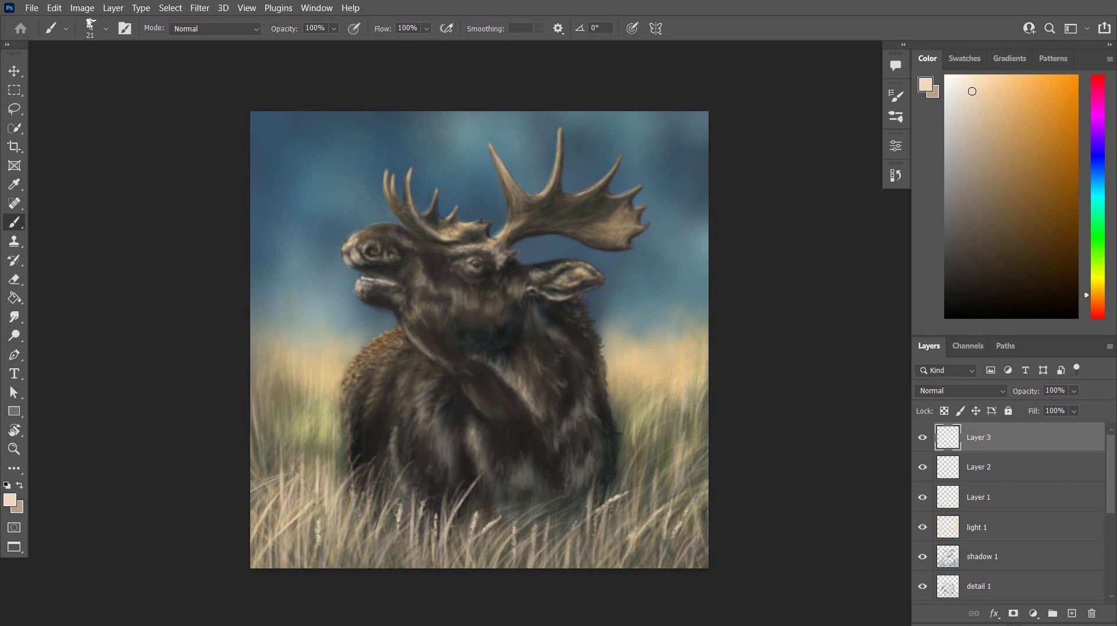
left_click_drag(631, 552, 638, 503)
Reduce the brush to 20 px and paint thin light peach blades in the left foreground grass
left_click(106, 28)
left_click(281, 476)
mouse_move(286, 508)
left_mouse_down()
mouse_move(309, 464)
mouse_move(315, 495)
left_mouse_up()
left_click_drag(283, 563, 334, 458)
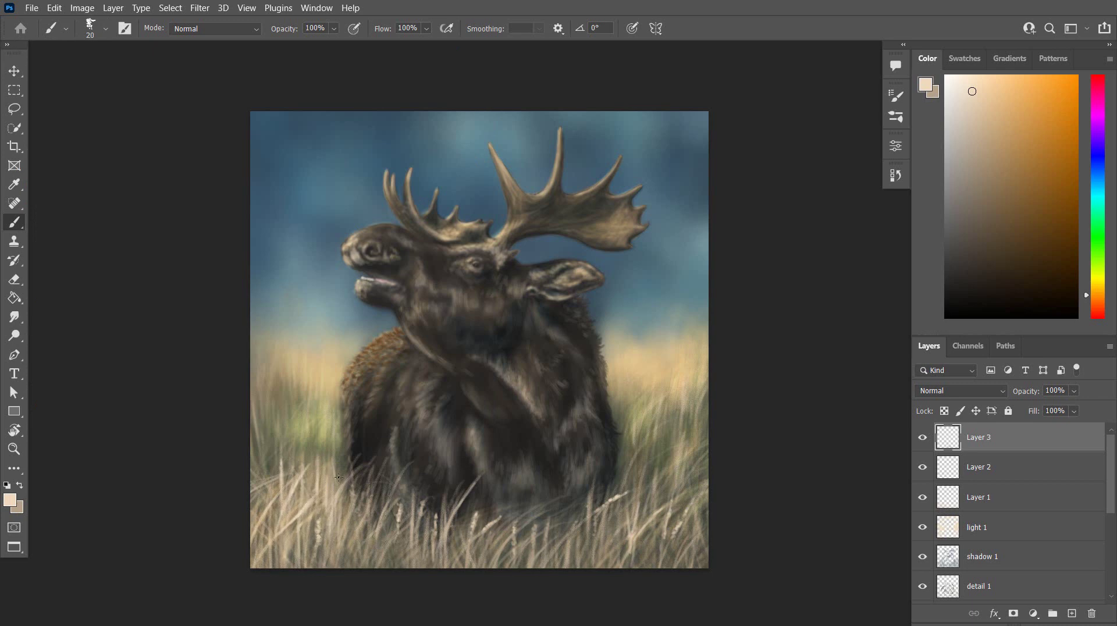
Swap to the tan colour, enlarge the brush to 37 px, and paint grass blades below the moose's right side
key("x")
left_click(105, 29)
left_click_drag(88, 71, 94, 71)
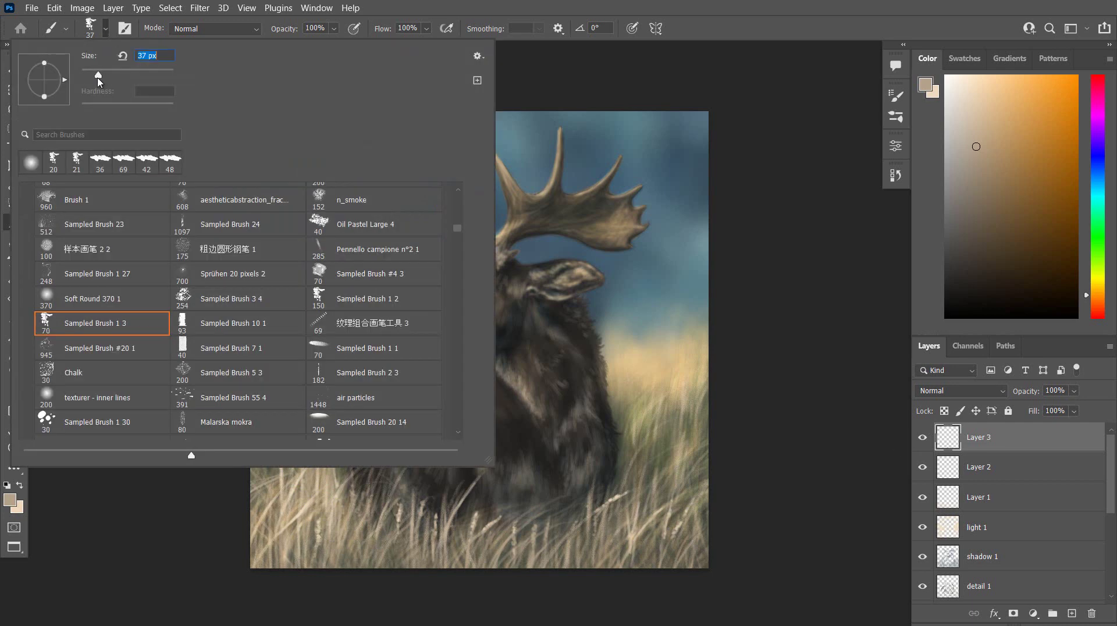
left_click_drag(573, 568, 579, 495)
left_click_drag(557, 543, 563, 483)
left_click_drag(543, 548, 545, 516)
mouse_move(527, 568)
left_mouse_down()
mouse_move(536, 508)
mouse_move(543, 518)
left_mouse_up()
mouse_move(589, 566)
left_mouse_down()
mouse_move(597, 527)
mouse_move(572, 532)
mouse_move(600, 529)
left_mouse_up()
Swap to the light peach and paint grass blades in front of the moose's lower body
key("x")
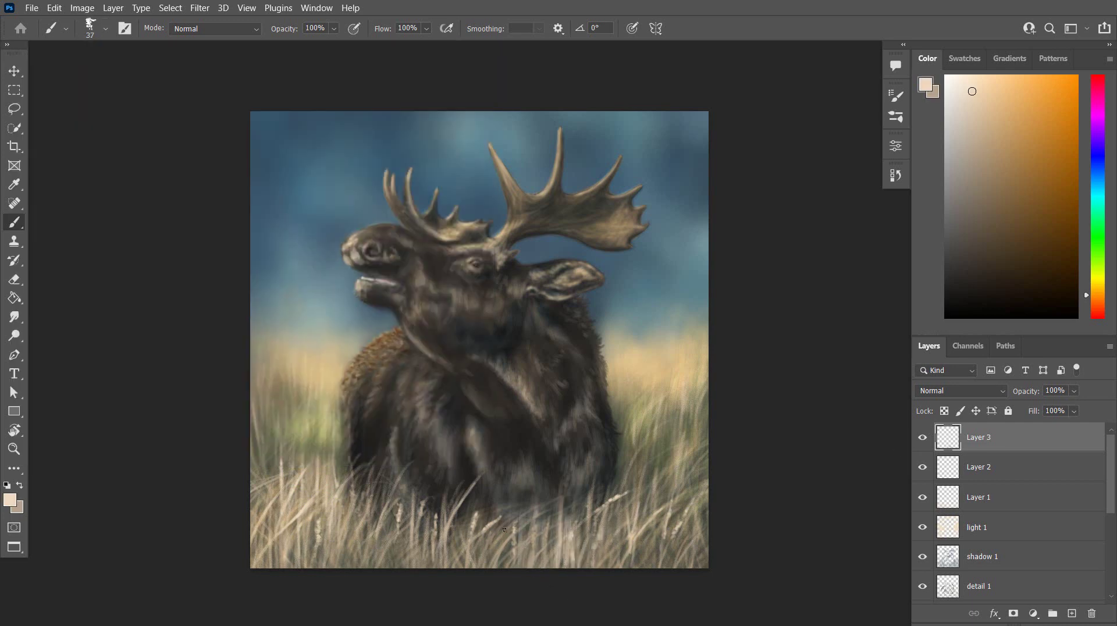
mouse_move(501, 567)
left_mouse_down()
mouse_move(511, 495)
mouse_move(537, 541)
mouse_move(524, 543)
left_mouse_up()
left_click_drag(382, 568, 387, 494)
left_click_drag(362, 568, 365, 503)
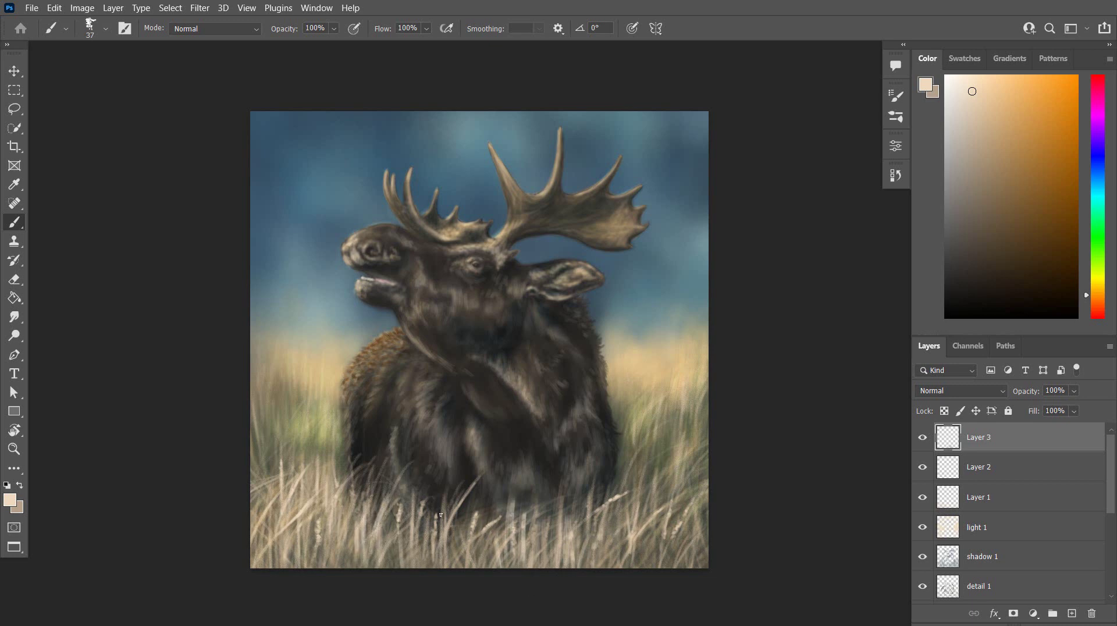
left_click(199, 8)
mouse_move(350, 197)
left_click(402, 222)
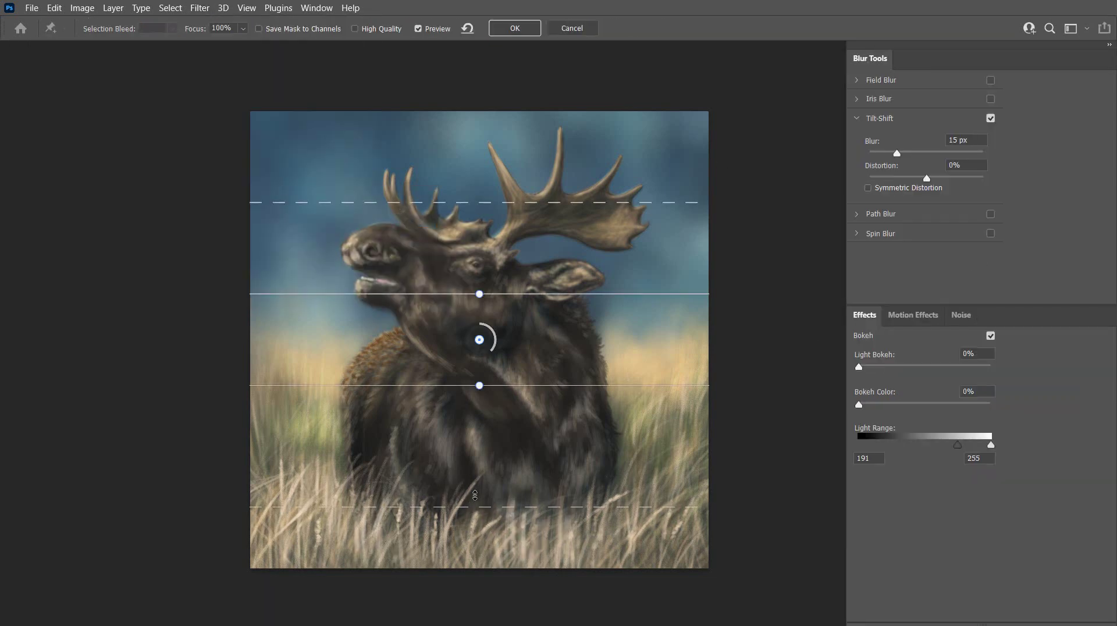
mouse_move(499, 387)
left_mouse_down()
mouse_move(499, 377)
mouse_move(499, 403)
left_mouse_up()
left_click_drag(485, 295, 484, 133)
mouse_move(523, 404)
left_mouse_down()
mouse_move(526, 429)
mouse_move(526, 415)
left_mouse_up()
left_click(587, 31)
Swap back to the tan colour and paint upright grass blades across the foreground below the moose
key("x")
left_click_drag(502, 568, 509, 499)
left_click_drag(498, 568, 488, 498)
mouse_move(512, 568)
left_mouse_down()
mouse_move(528, 493)
mouse_move(548, 493)
left_mouse_up()
left_click_drag(556, 568, 549, 503)
left_click_drag(396, 571, 371, 504)
left_click_drag(399, 569, 384, 536)
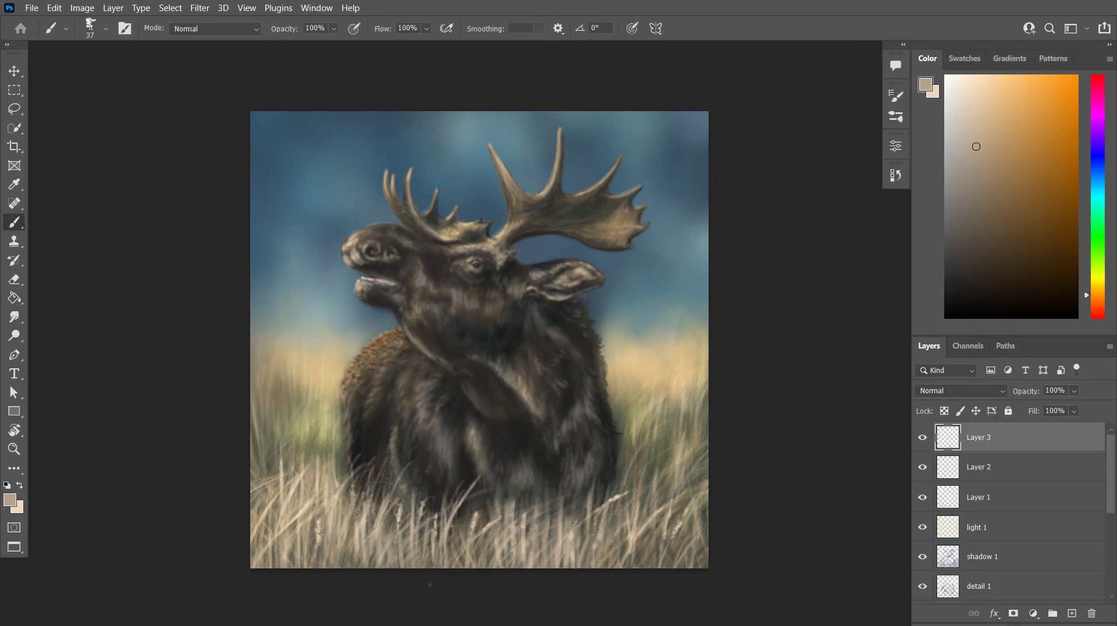
Brush slanted tan blades across the moose's base, the right foreground grass and the far left grass
left_click_drag(478, 523, 544, 496)
left_click_drag(527, 528, 587, 497)
left_click_drag(657, 509, 708, 457)
left_click_drag(649, 568, 669, 530)
left_click_drag(669, 567, 692, 524)
left_click_drag(309, 560, 311, 530)
left_click_drag(280, 469, 291, 440)
left_click_drag(254, 456, 259, 431)
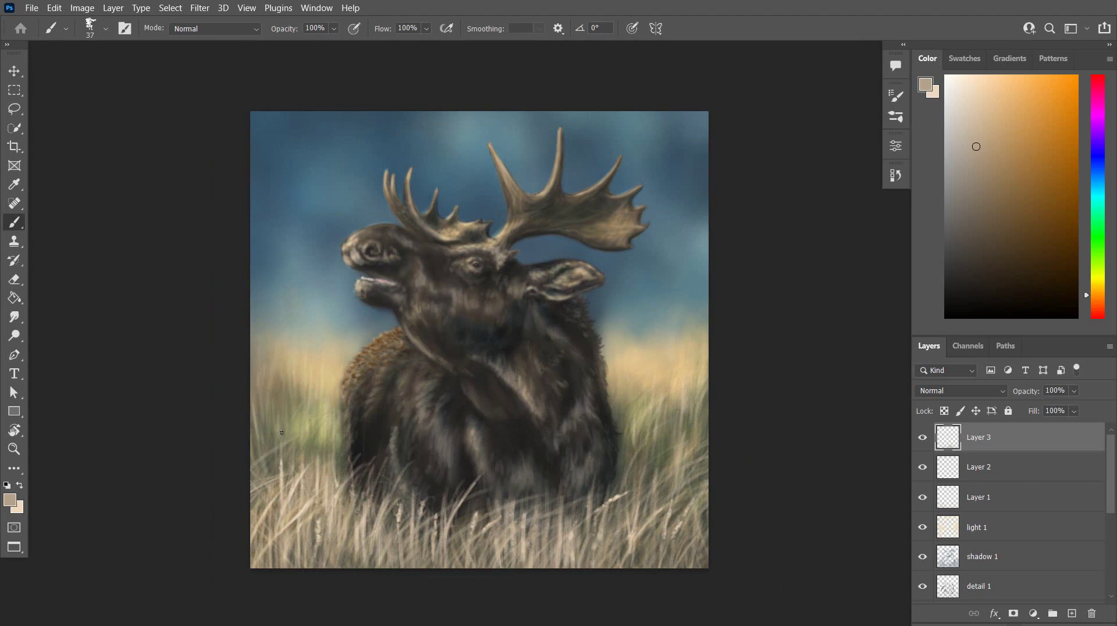
Add another new layer and set the foreground to a lighter tan
left_click(1072, 613)
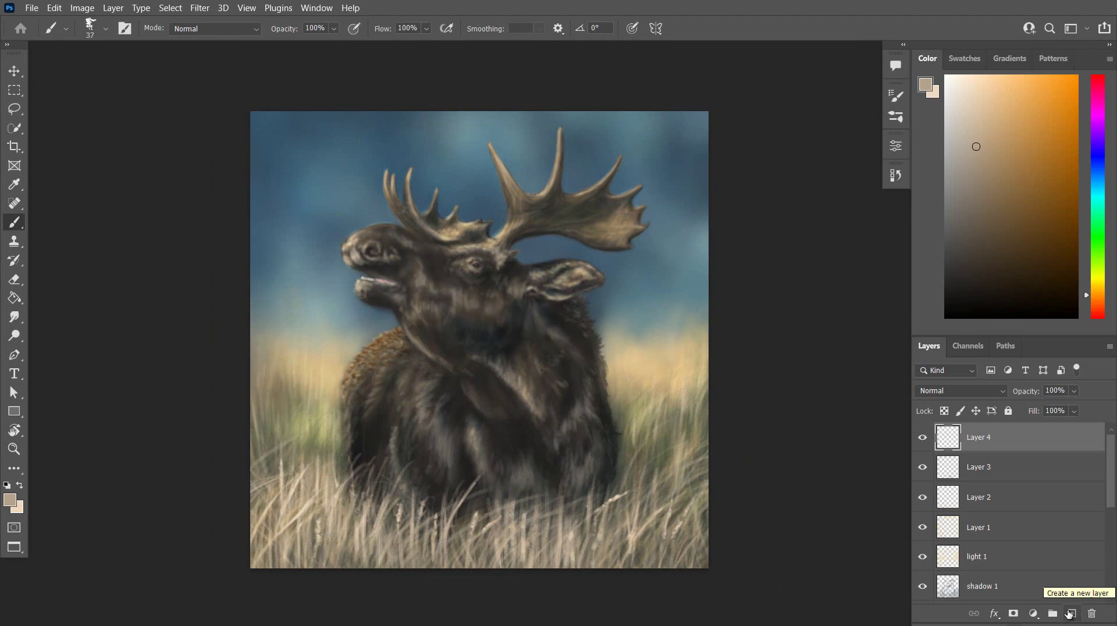
scroll(633, 408, "up", 1)
left_click(11, 501)
left_click(734, 205)
left_click(1030, 174)
Reduce the brush to 18 px, touch up the moose's lower body, and compare with Layer 4 hidden and shown
left_click(105, 28)
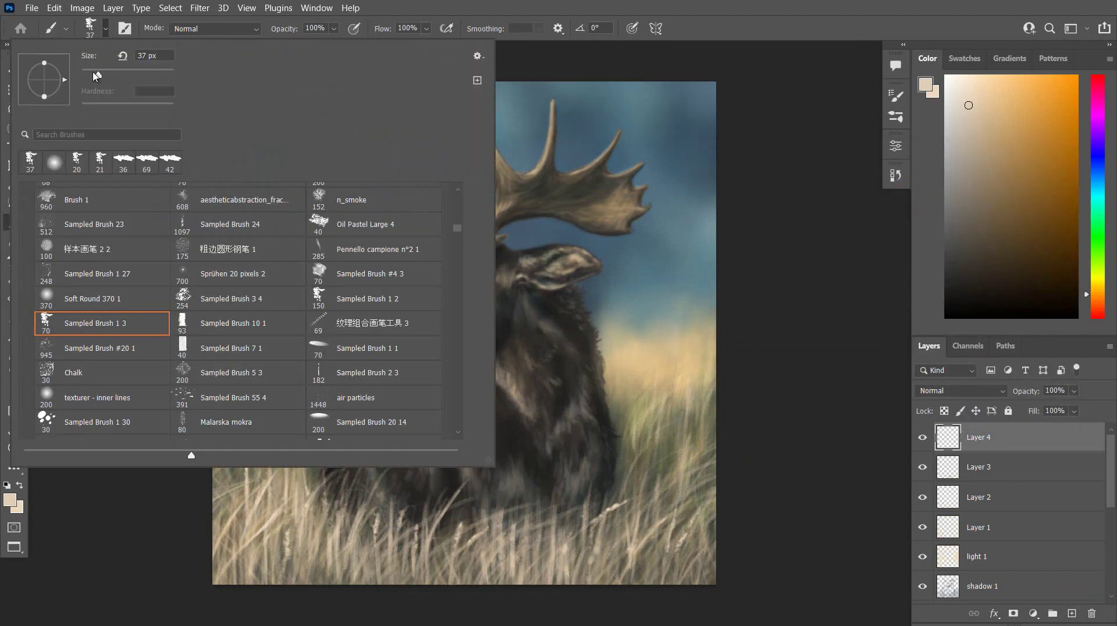
left_click(334, 212)
left_click_drag(457, 420, 467, 429)
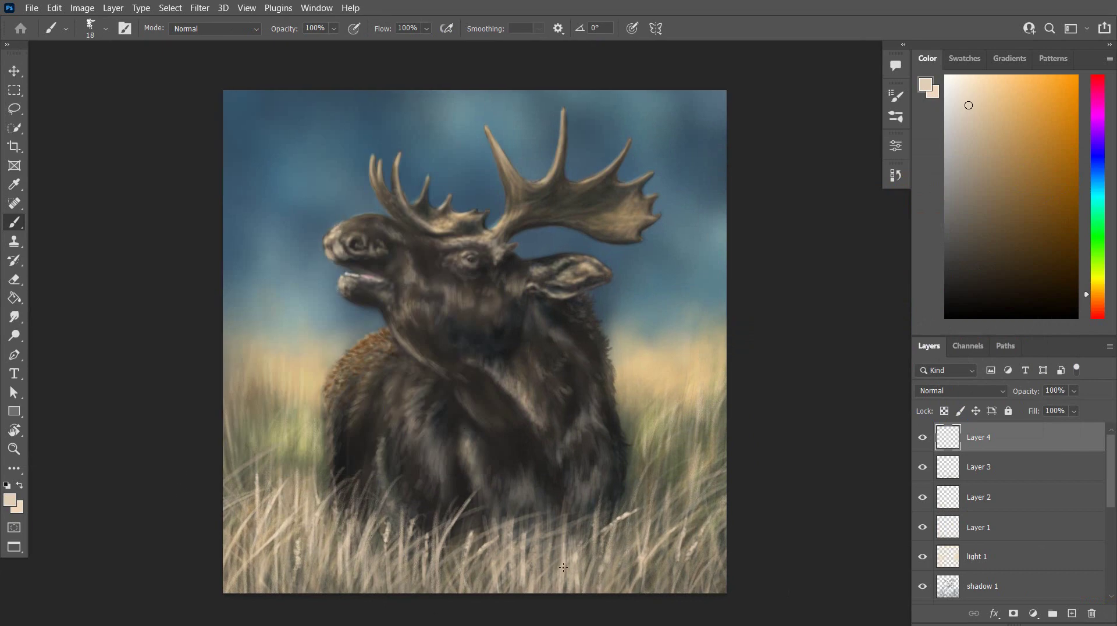
left_click(923, 441)
left_click(923, 441)
Swap the colours and set the foreground to a warmer, more saturated peach tan
left_click(19, 486)
left_click(10, 501)
left_click(753, 197)
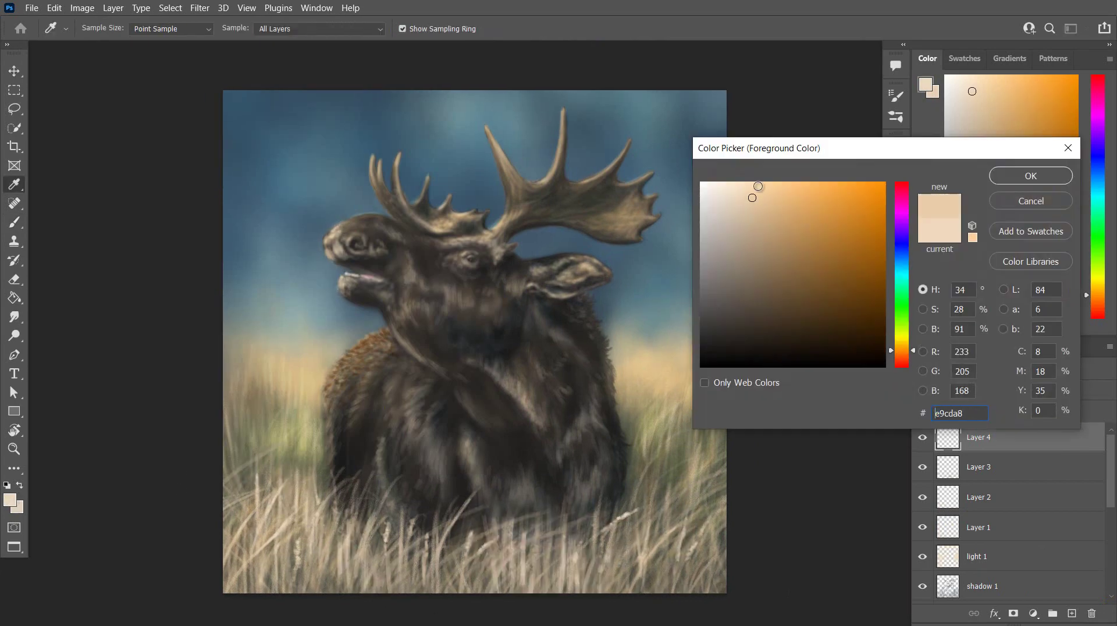
left_click(757, 204)
left_click(1030, 175)
Try painting peach tan seed heads on Layer 3 at 40 px and revert to an earlier history state
left_click(976, 466)
left_click(106, 29)
left_click(103, 75)
left_click(638, 566)
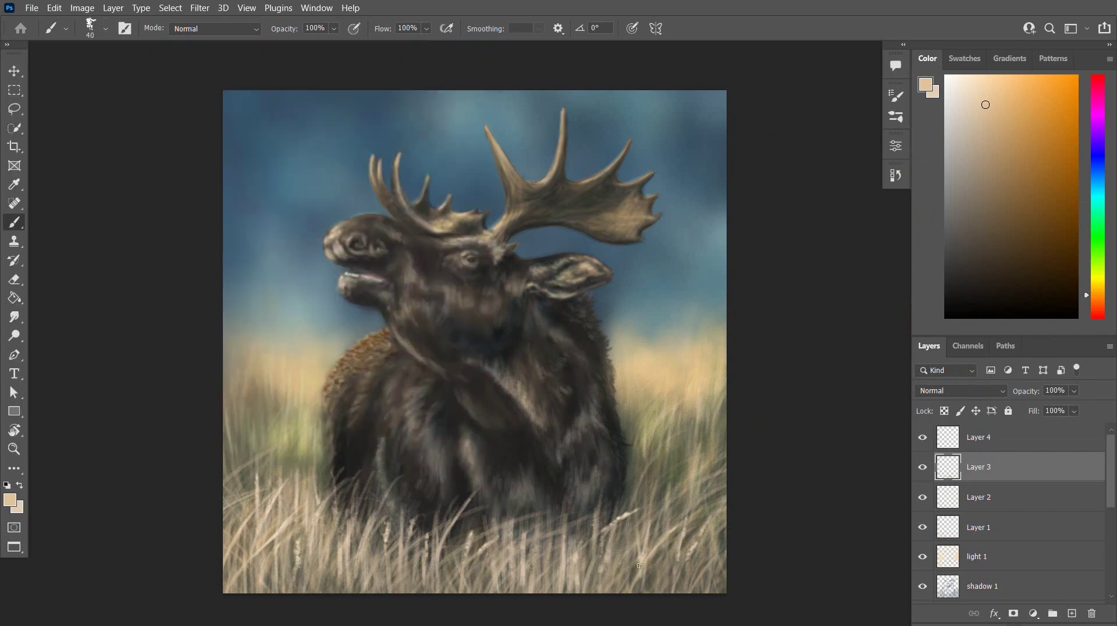
left_click(895, 175)
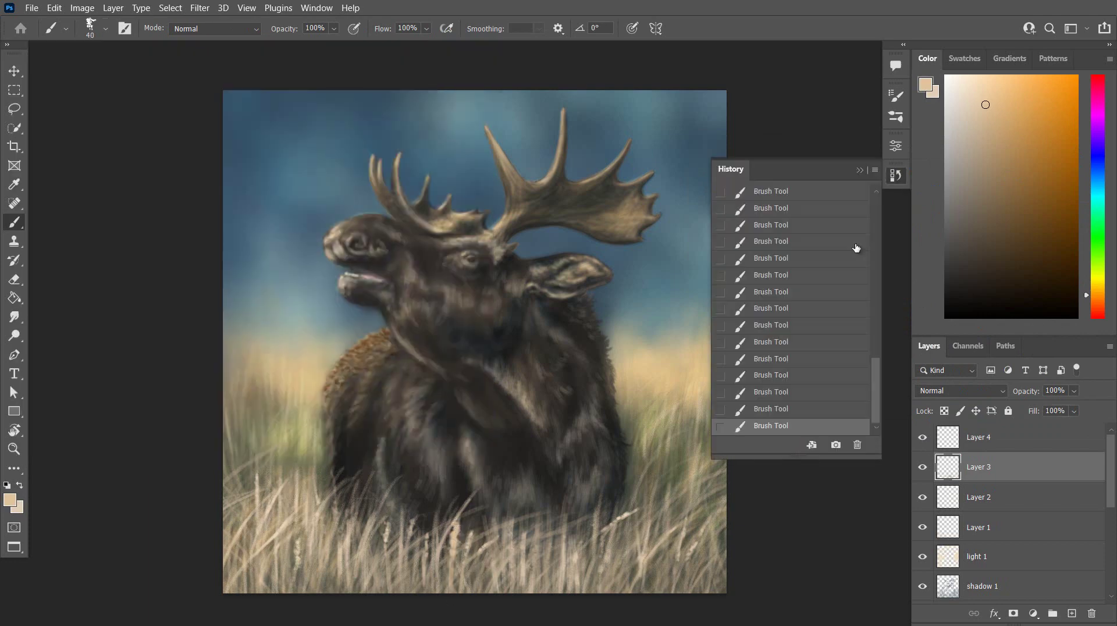
left_click(852, 246)
left_click(860, 169)
Set the brush to 31 px and paint a peach tan grass stalk below the moose's chest on Layer 4
left_click(106, 28)
left_click(100, 75)
left_click(449, 536)
left_click_drag(450, 541, 448, 566)
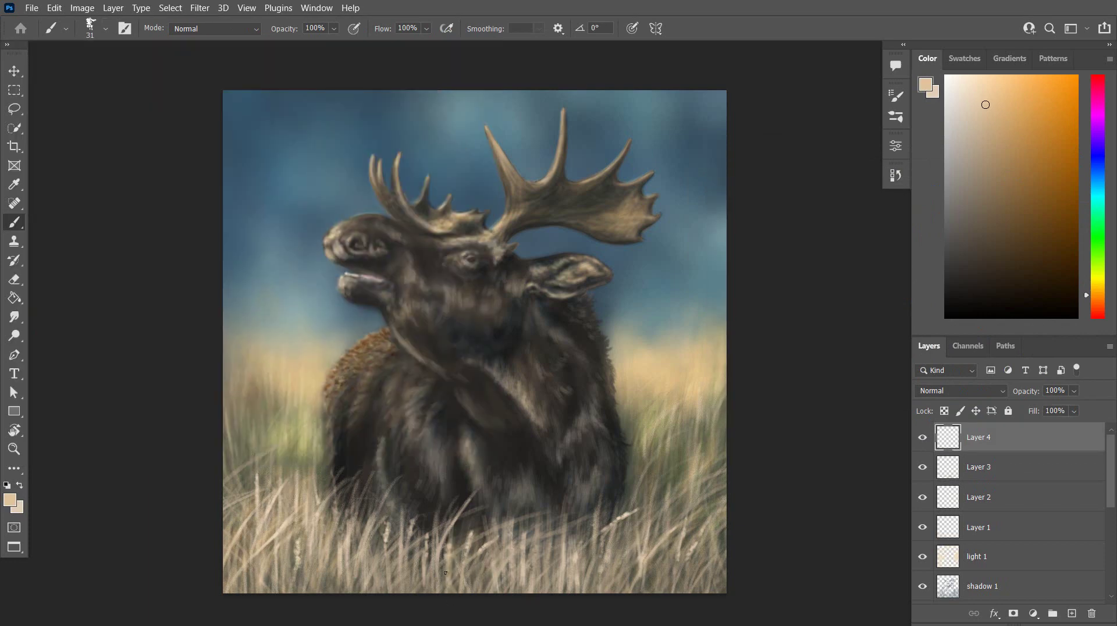
Paint more peach tan grass blades and seed heads on Layer 4 along the lower right edge of the field at 31 px
left_click_drag(549, 540, 557, 589)
left_click_drag(575, 564, 574, 584)
left_click_drag(576, 543, 570, 556)
mouse_move(594, 538)
left_mouse_down()
mouse_move(587, 558)
mouse_move(614, 575)
left_mouse_up()
left_click_drag(637, 537, 631, 570)
left_click_drag(665, 545, 654, 589)
left_click_drag(668, 557, 662, 592)
left_click_drag(676, 557, 668, 592)
mouse_move(695, 553)
left_mouse_down()
mouse_move(687, 599)
mouse_move(692, 577)
left_mouse_up()
left_click_drag(715, 546, 709, 592)
left_click_drag(722, 570, 715, 592)
Set the brush to 12 px and paint thin curved grass blades across the lower right field and near the lower left edge
left_click(106, 28)
left_click_drag(97, 79, 92, 79)
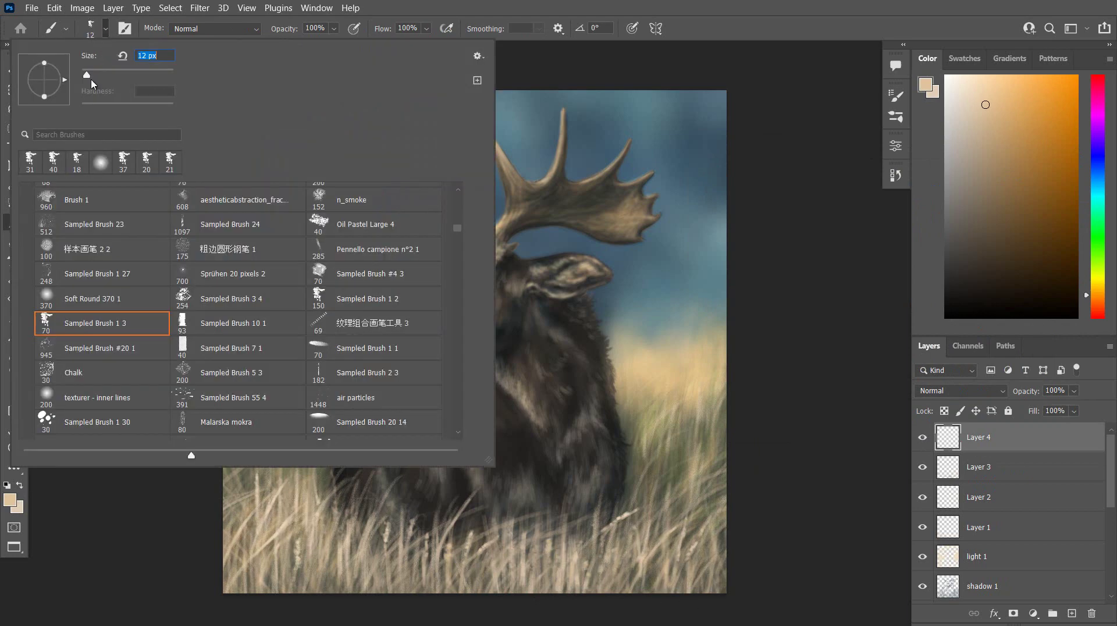
left_click(569, 548)
mouse_move(566, 592)
left_mouse_down()
mouse_move(593, 530)
mouse_move(684, 512)
left_mouse_up()
left_click_drag(673, 525, 688, 497)
left_click_drag(694, 543, 698, 517)
left_click_drag(697, 512, 725, 488)
left_click_drag(706, 524, 726, 499)
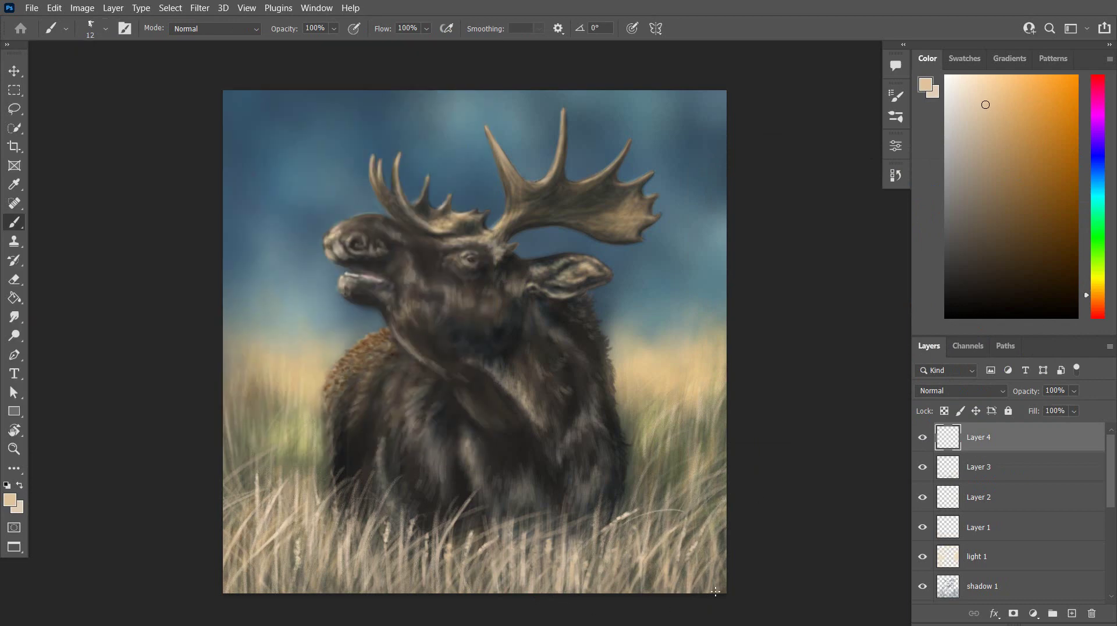
left_click_drag(696, 593, 711, 556)
left_click_drag(718, 565, 726, 540)
left_click_drag(316, 592, 333, 558)
Sample a dark olive green from the grass and dab it beside the moose at 18 px on the right and 44 px on the left
left_click(10, 500)
left_click(652, 477)
left_click(1030, 175)
left_click(106, 28)
left_click_drag(88, 80, 92, 80)
left_click(684, 454)
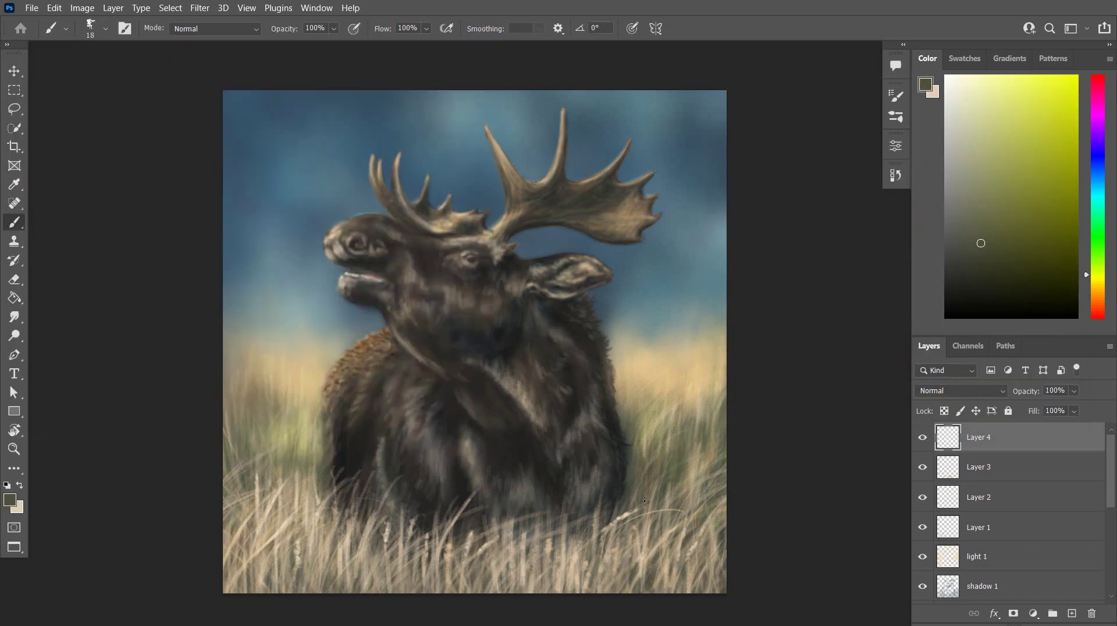
left_click(105, 29)
left_click_drag(91, 80, 101, 79)
left_click(312, 469)
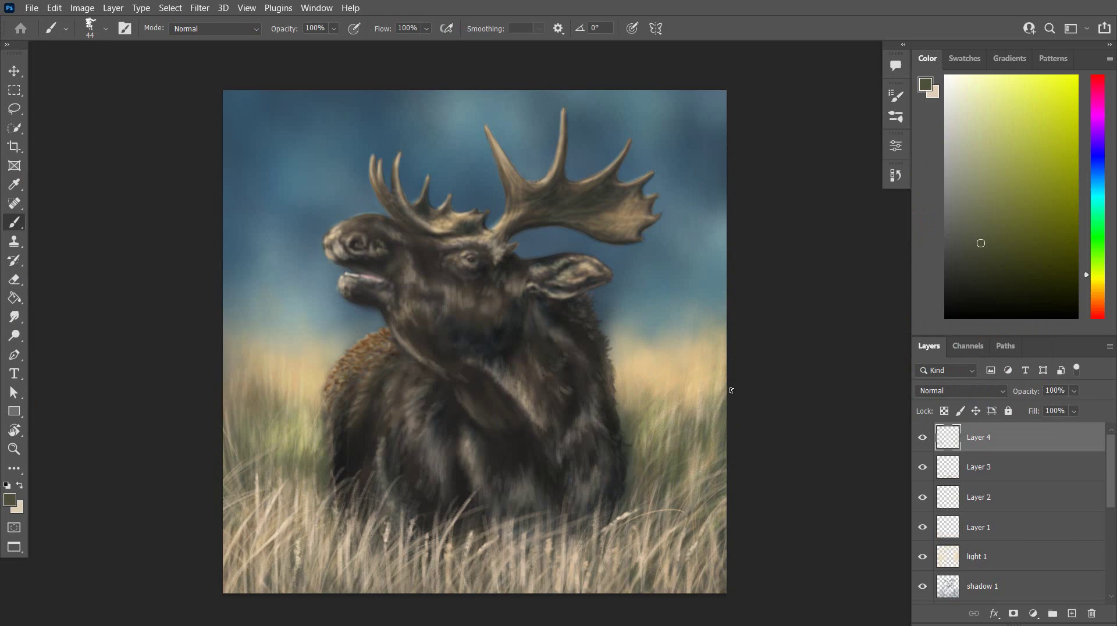
Reduce the brush to 17 px and sample a dark brown from the antler, followed by a grey-brown from the lower neck
left_click(106, 28)
left_click(9, 500)
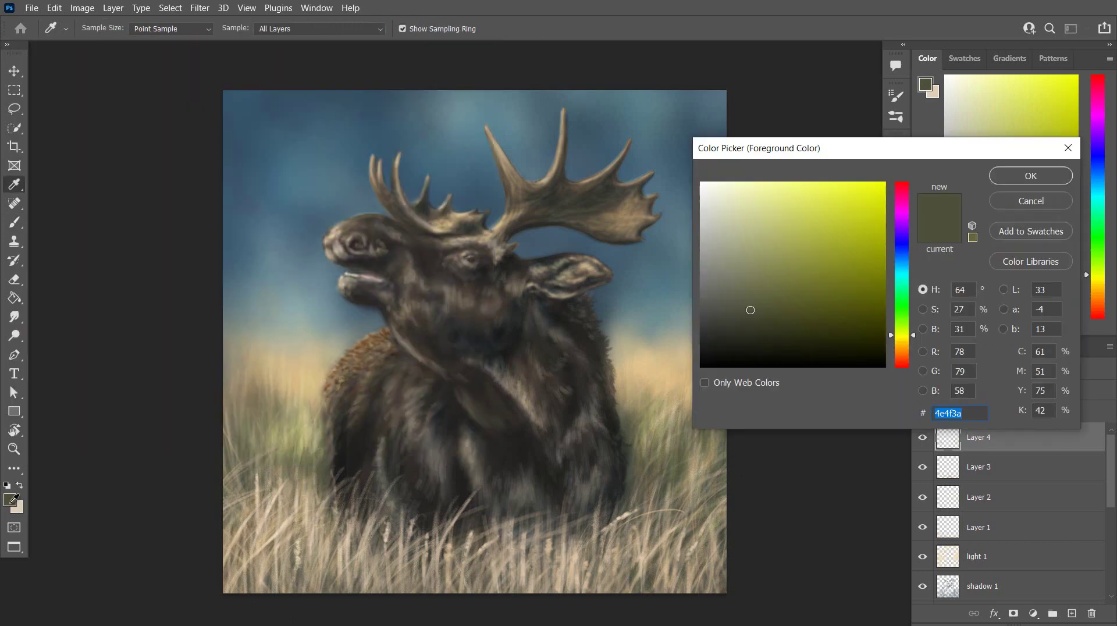
left_click(396, 195)
left_click(1031, 176)
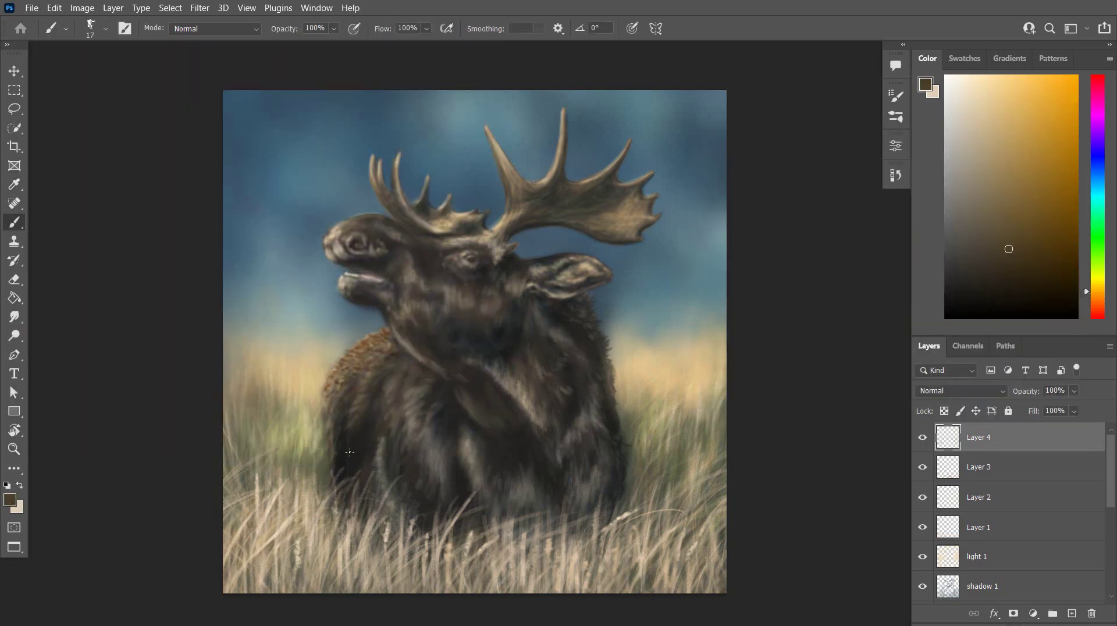
left_click(9, 500)
left_click(505, 377)
left_click(510, 383)
left_click(1031, 176)
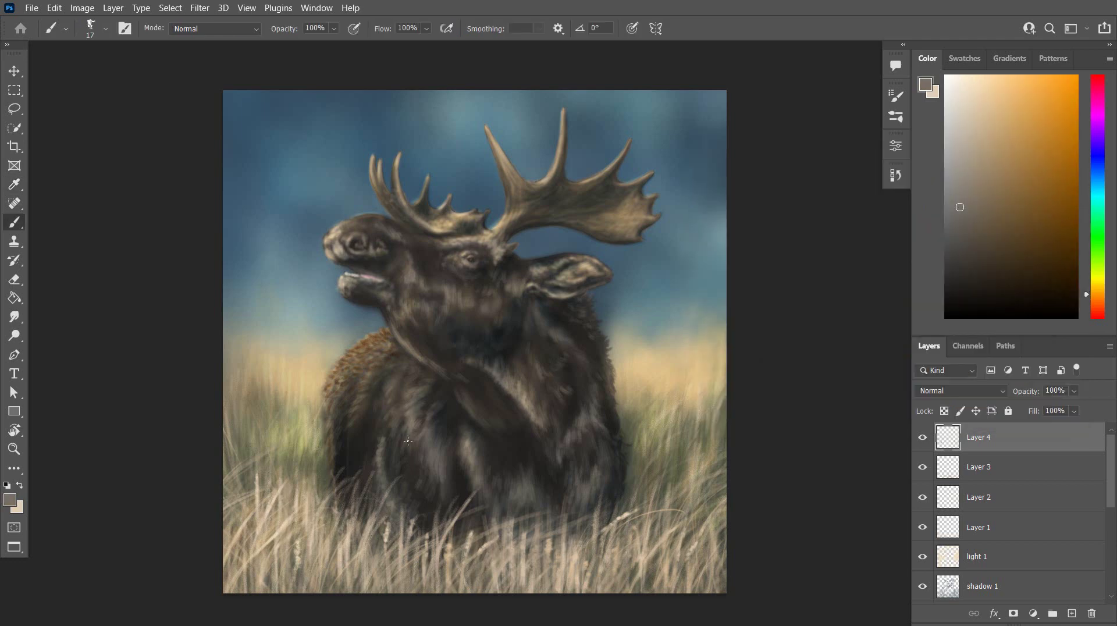
Set the foreground to a light tan and the brush to 12 px for the antler details
left_click(9, 500)
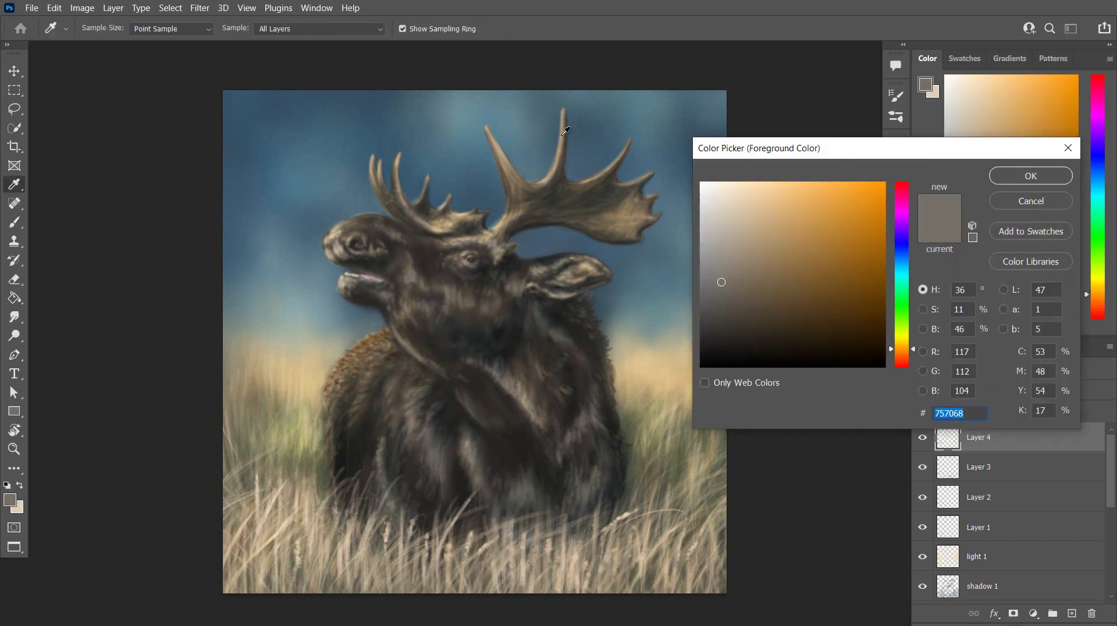
left_click(751, 226)
left_click(1030, 175)
left_click(106, 30)
scroll(611, 148, "up", 2)
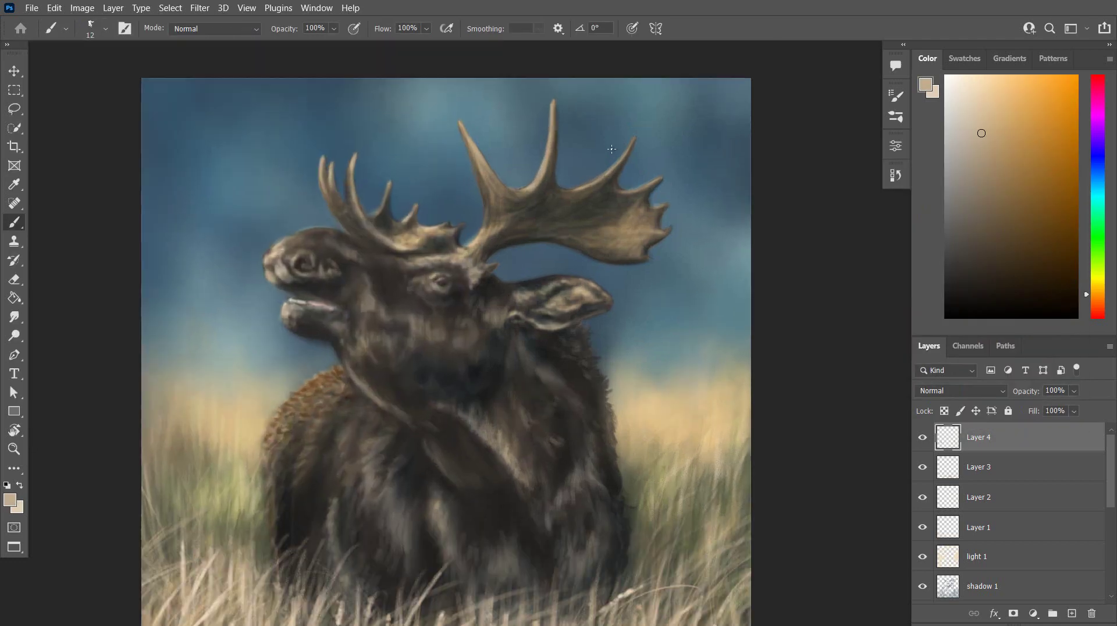
Try highlighting the tallest tine of the right antler with the swapped colour, undo the strokes and swap the colours back
left_click(10, 500)
left_click(1031, 196)
left_click(20, 486)
left_click_drag(553, 103, 536, 181)
left_click_drag(548, 135, 537, 176)
left_click_drag(549, 134, 543, 166)
left_click_drag(552, 122, 536, 182)
key("ctrl+z")
key("ctrl+z")
key("ctrl+z")
key("ctrl+z")
left_click(19, 485)
Choose a new tan, resample it from the right antler, and paint strokes along its outer and innermost tines
left_click(9, 499)
left_click(736, 210)
left_click(1012, 178)
left_click(534, 217, "alt")
left_click_drag(633, 141, 589, 183)
left_click_drag(459, 121, 469, 138)
Swap to the pale cream colour and highlight the left antler tine and the right antler's base, undoing stray strokes
left_click(20, 484)
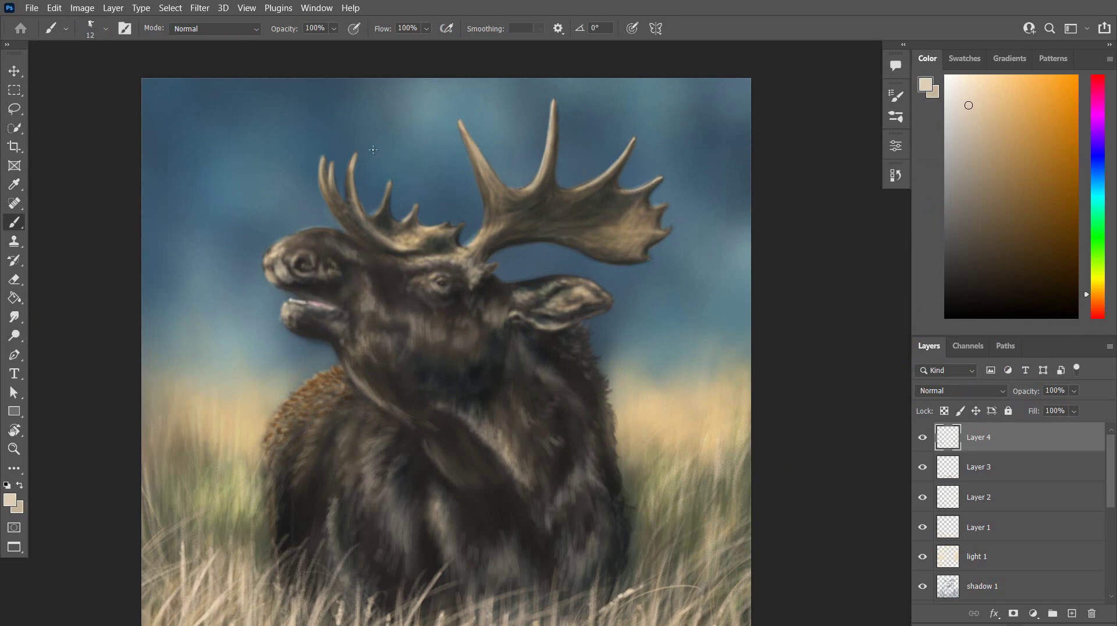
left_click_drag(351, 173, 352, 193)
mouse_move(483, 157)
left_mouse_down()
mouse_move(487, 166)
mouse_move(468, 130)
mouse_move(487, 164)
left_mouse_up()
key("ctrl+z")
key("ctrl+z")
left_click_drag(481, 231, 469, 243)
Swap back to the darker tan and add texture strokes to the right antler's inner tine and the palm's outer tip
left_click(20, 485)
left_click_drag(475, 156, 502, 193)
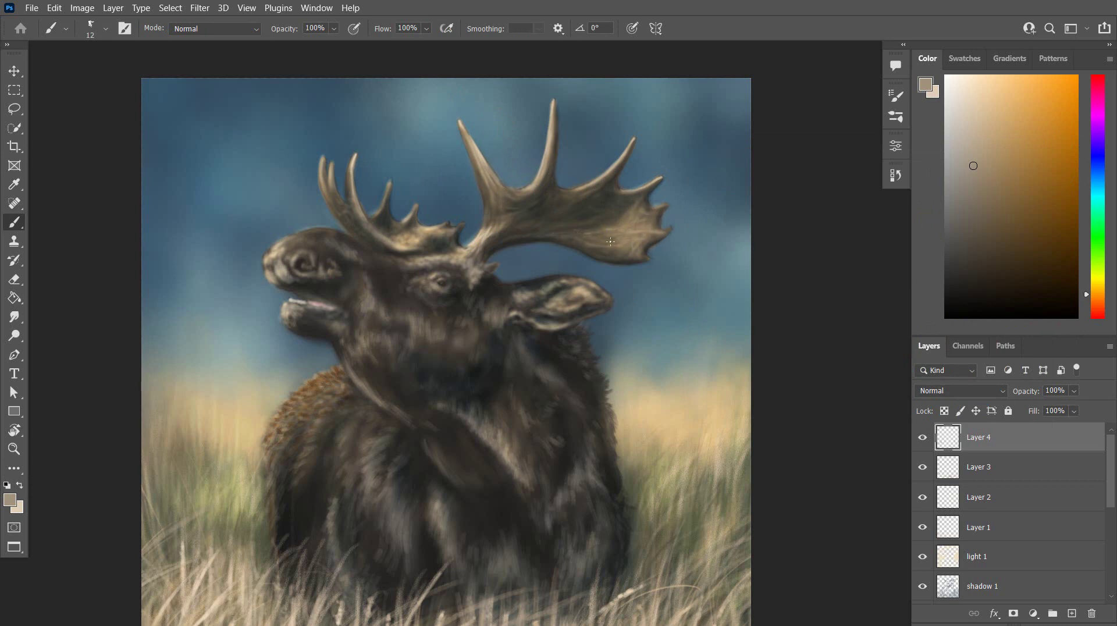
left_click_drag(658, 223, 671, 230)
Turn on pen pressure for opacity and paint light beige and warmer tan highlights along the ear's lower rim and inner tip
key("x")
key("shift+alt+p")
left_click(518, 294, "alt")
left_click(544, 327, "alt")
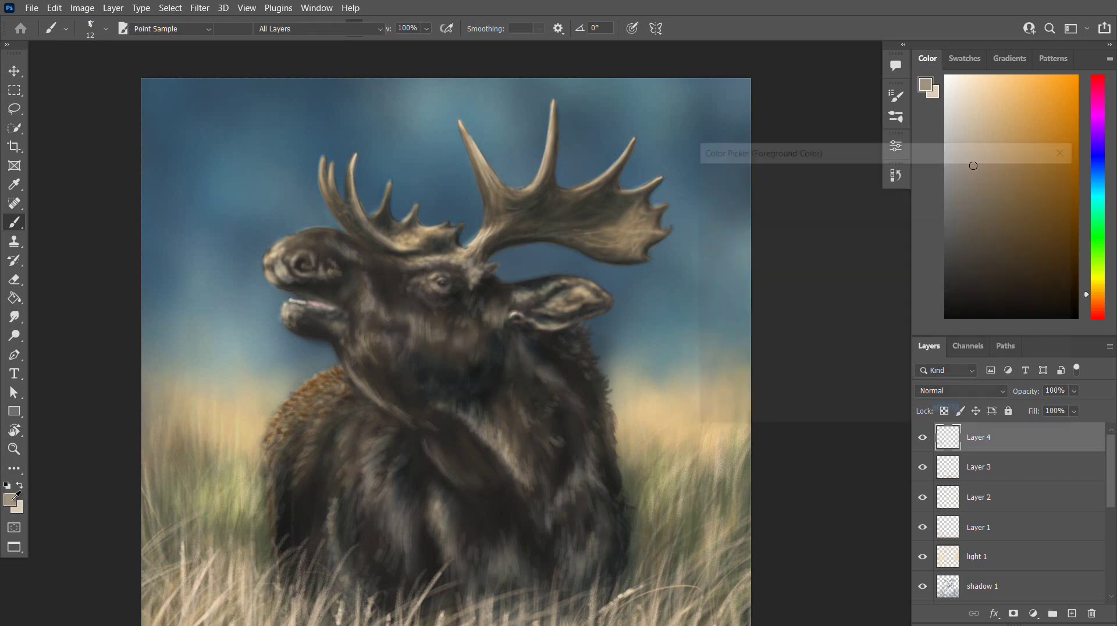
left_click_drag(550, 330, 564, 326)
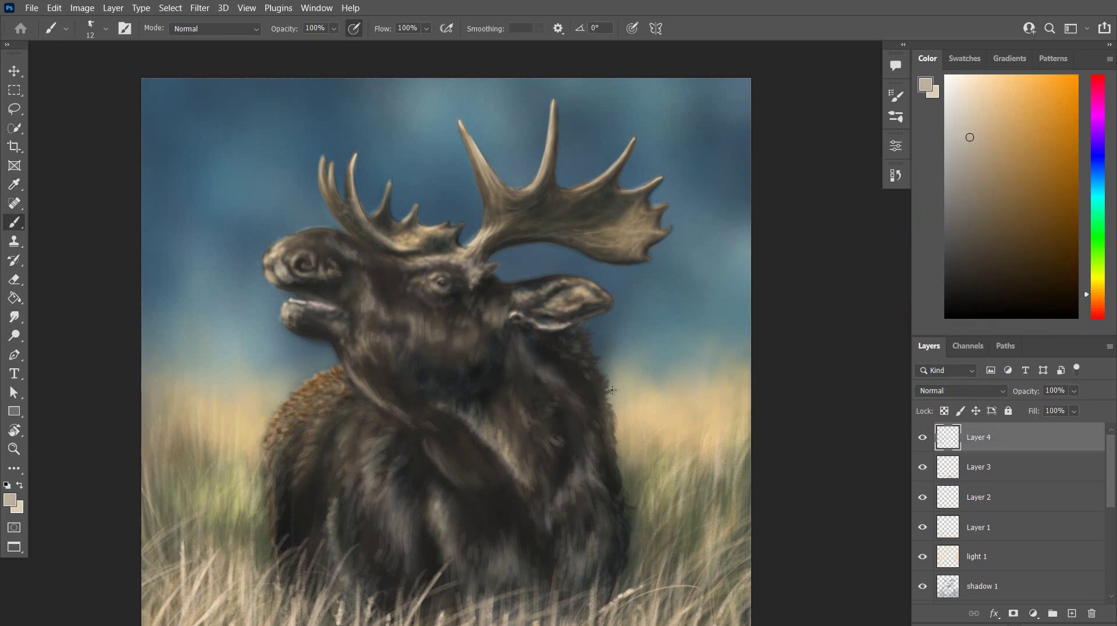
left_click(10, 500)
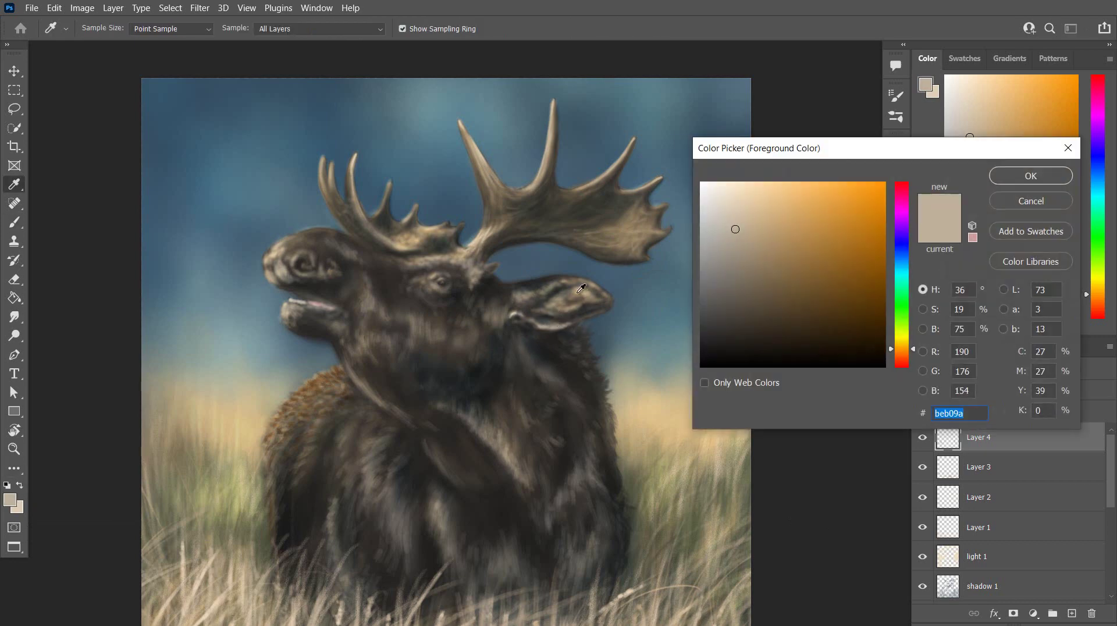
left_click(747, 218)
left_click(1031, 175)
left_click_drag(575, 288, 595, 299)
Sample tan and brown tones from the fur around the base of the moose's ear
left_click(9, 499)
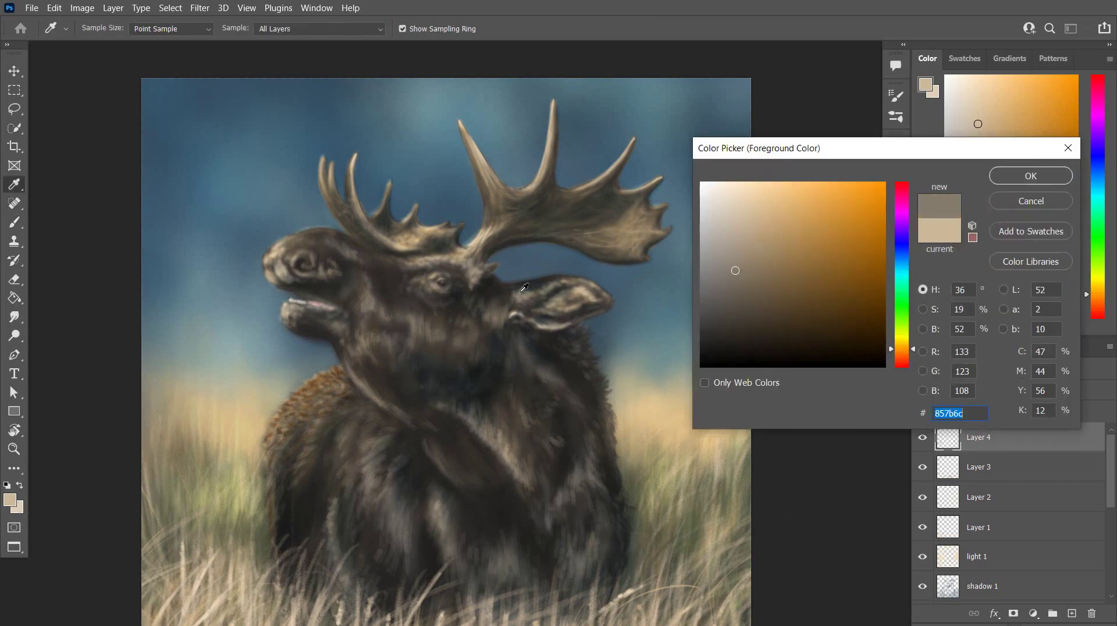
left_click(522, 293)
key("Return")
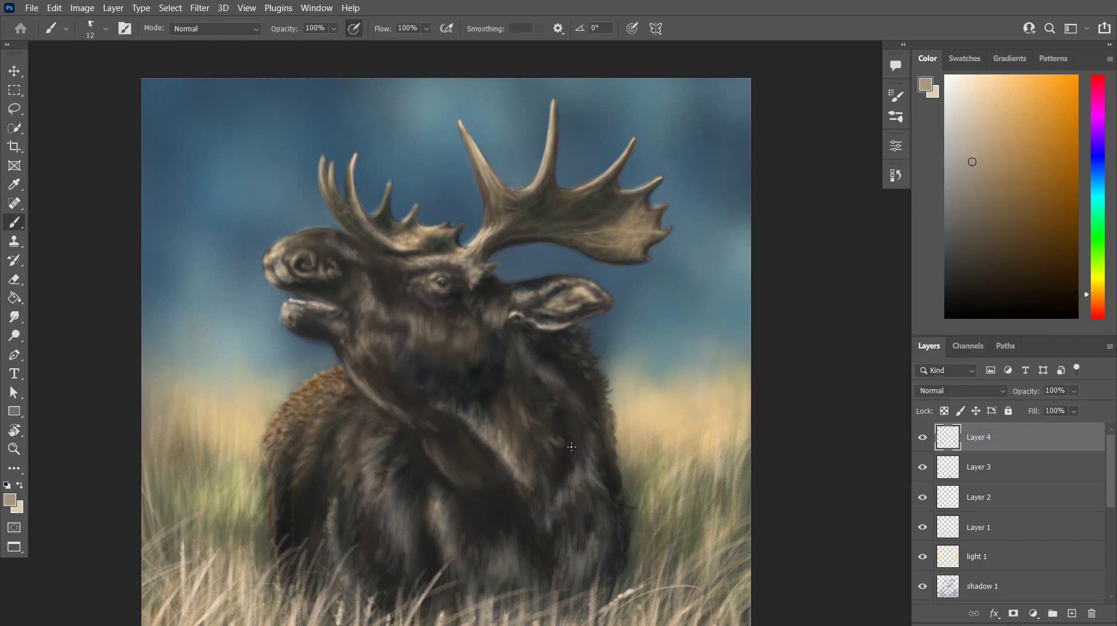
left_click(10, 499)
left_click(506, 309)
key("Return")
Choose a muted mid-tone tan and paint a fur highlight at the lower end of the moose's light neck streak
left_click(9, 503)
left_click(741, 259)
left_click(1005, 176)
left_click_drag(520, 458, 532, 480)
Sample a mid brown from the neck fur and a dark grey-brown from the shaded area beside the neck streak
left_click(9, 499)
left_click(512, 422)
key("Return")
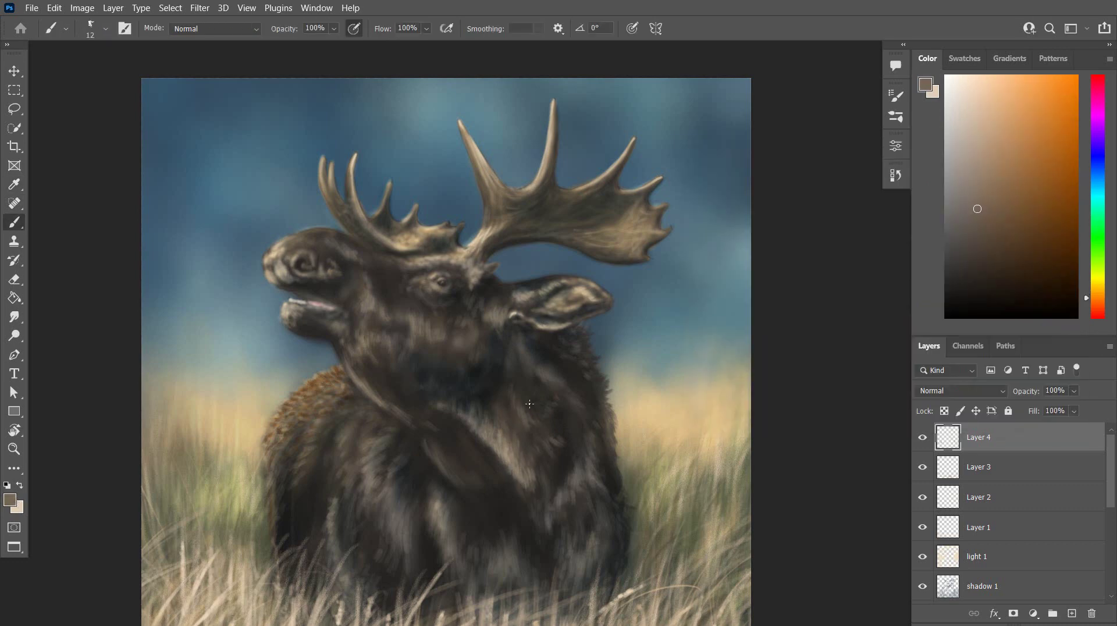
key("n")
left_click(522, 420)
key("Return")
left_click(9, 500)
left_click(492, 463)
key("Return")
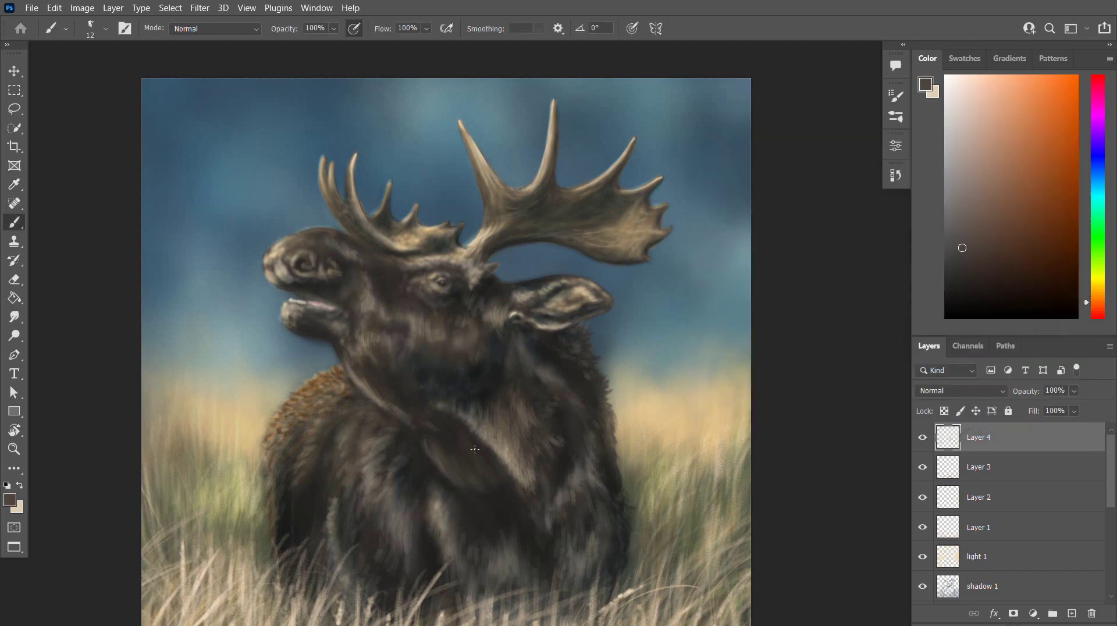
Sample a dark brown from the lower chest and paint a fur strand down the light patch above the front leg
left_click(10, 499)
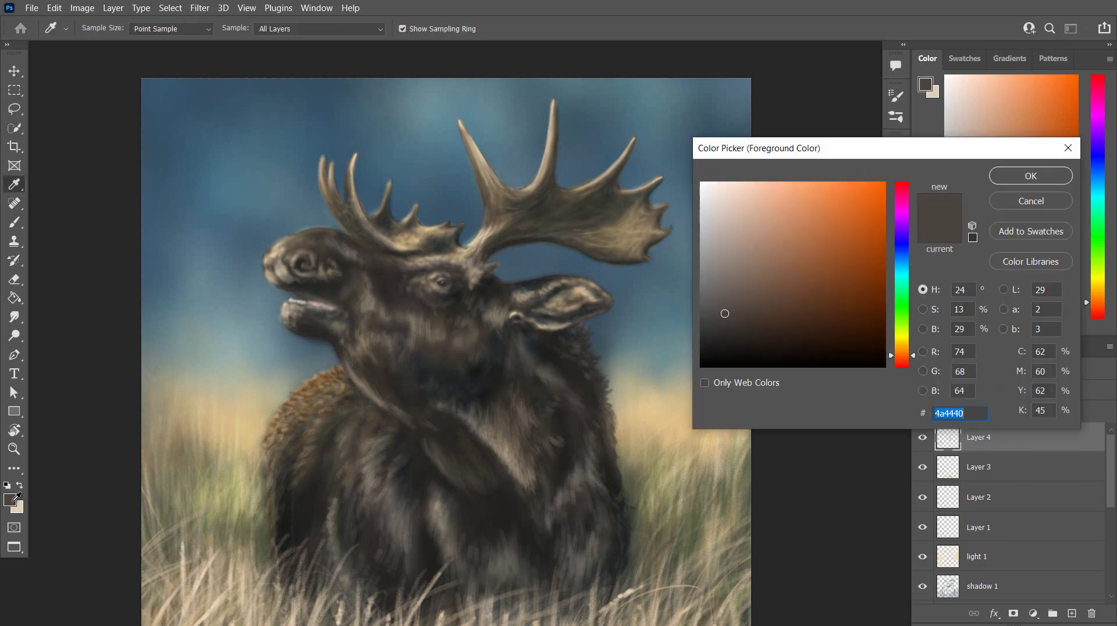
left_click(391, 507)
key("Return")
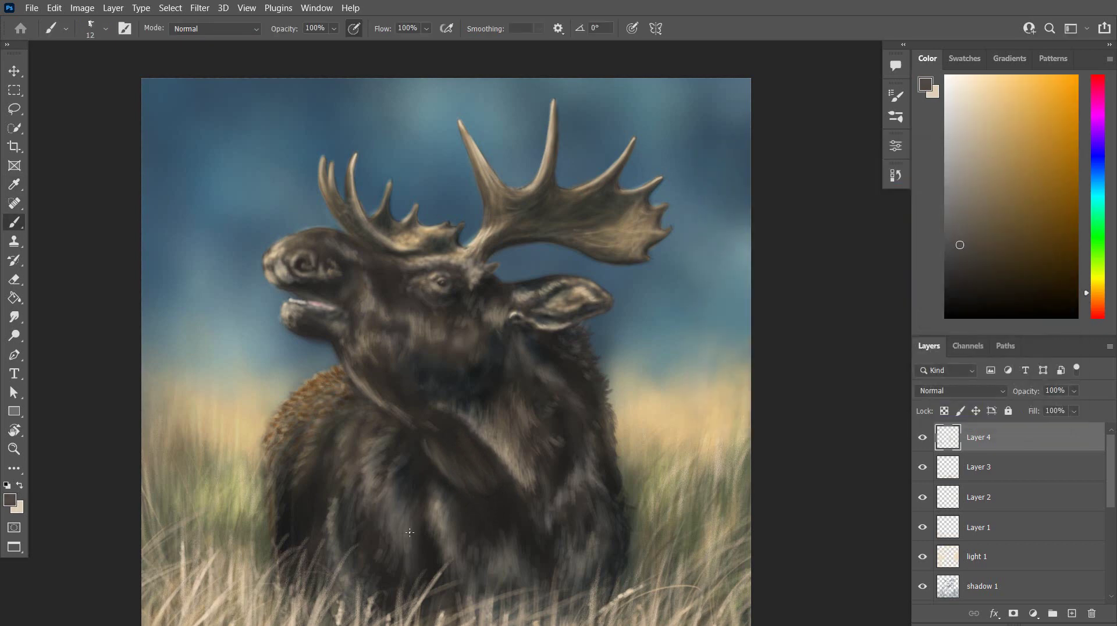
left_click_drag(436, 505, 440, 528)
Sample a muted brown from the shoulder fur and adjust the foreground to the lighter grey-brown #6e6457
left_click(10, 499)
left_click(368, 474)
left_click(1028, 171)
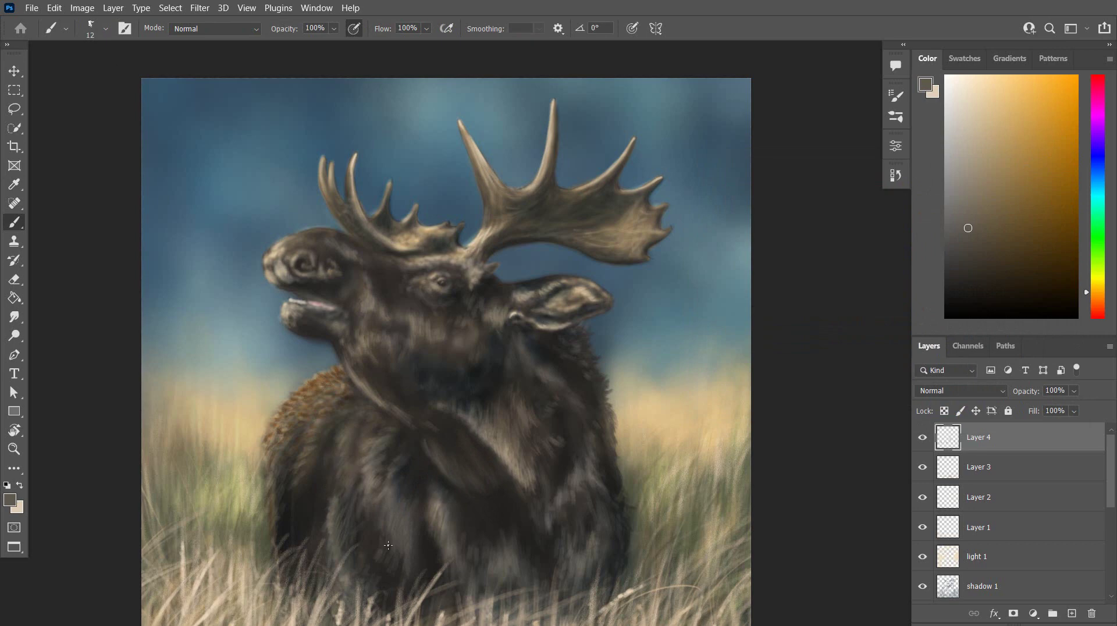
left_click(13, 500)
left_click(740, 288)
left_click(1030, 175)
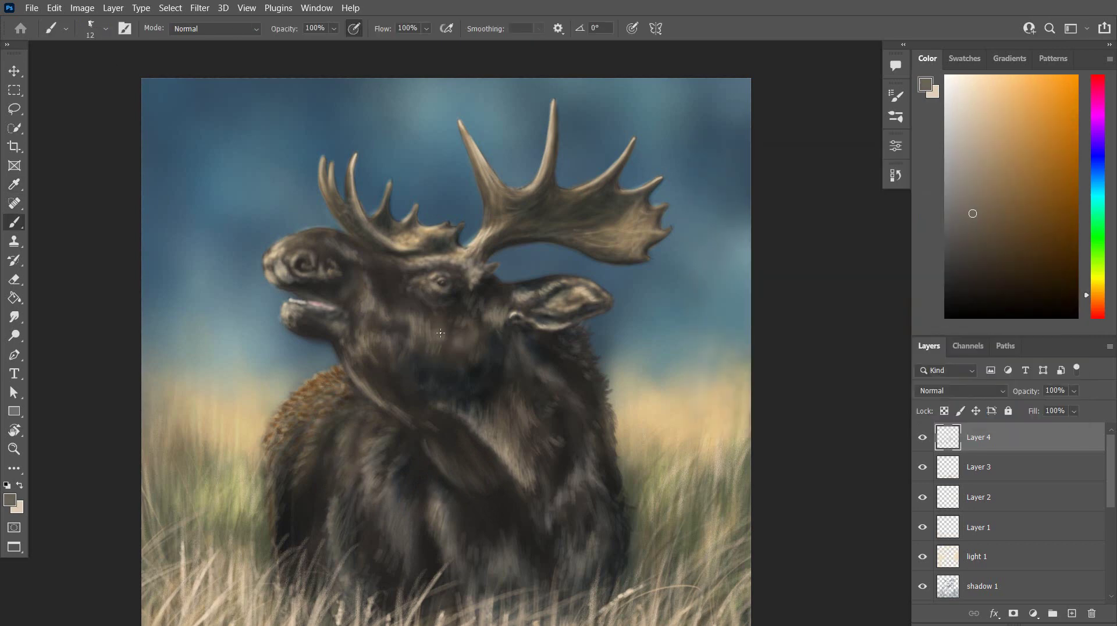
Pick a grey-brown near the jaw's tone, set the brush to 15 px, and paint fur strokes on the lower body and jaw
left_click(11, 500)
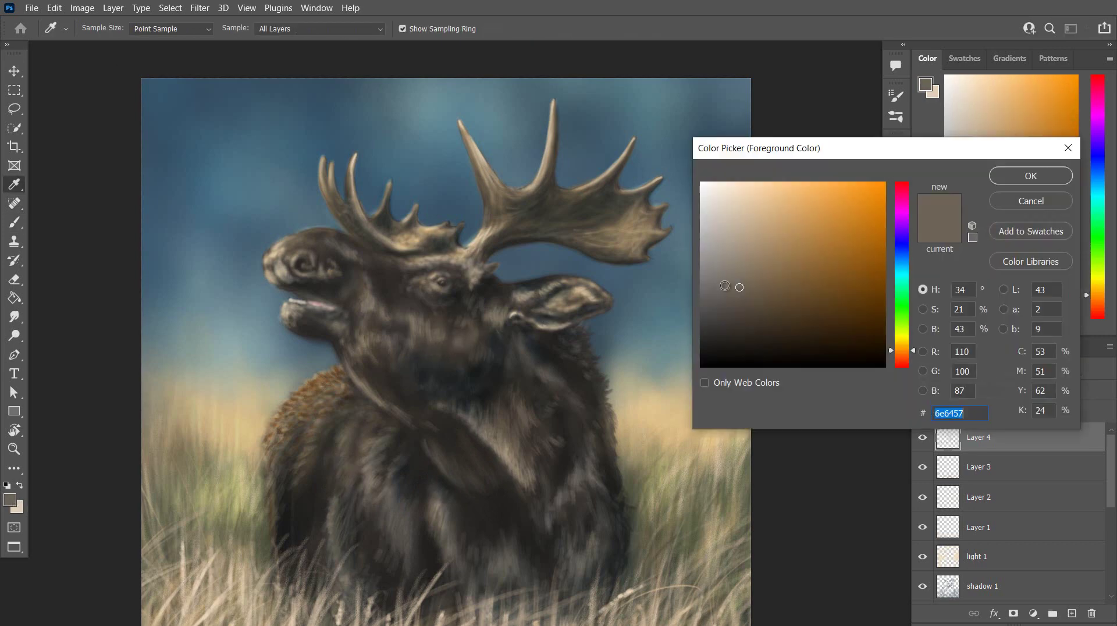
left_click(475, 369)
left_click(737, 288)
left_click(1030, 175)
left_click(106, 29)
left_click_drag(101, 57, 105, 57)
left_click(419, 485)
left_click_drag(484, 350, 487, 366)
Set the brush to 25 px, sample a dark brown from the cheek, and paint soft fur on the jaw, throat and cheek
left_click(105, 29)
left_click_drag(89, 75, 94, 76)
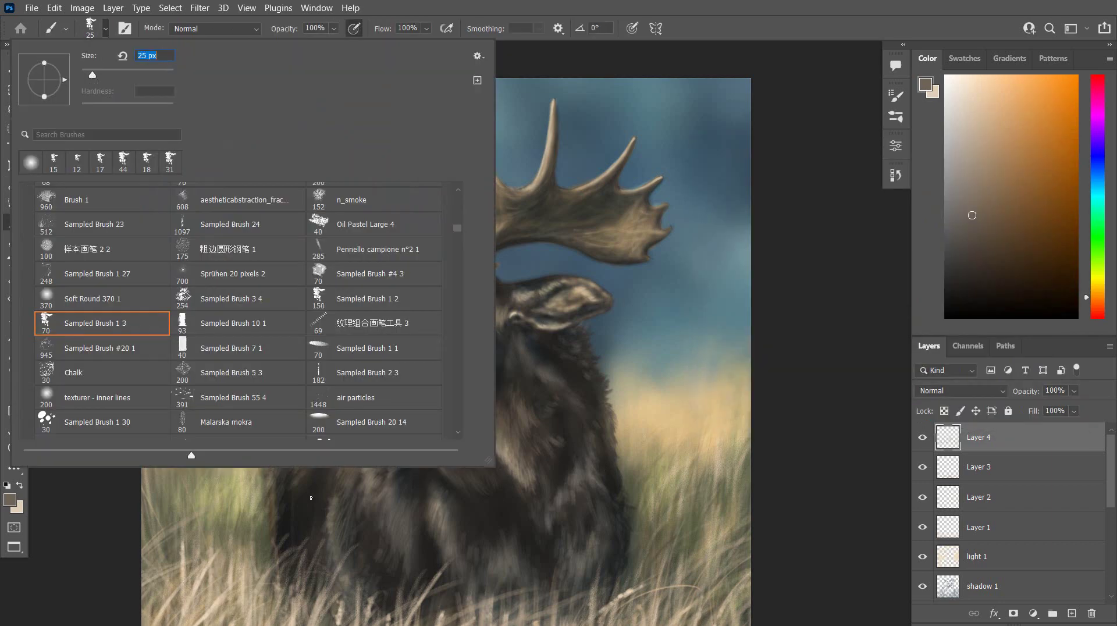
left_click(11, 500)
left_click(466, 335)
left_click(1030, 175)
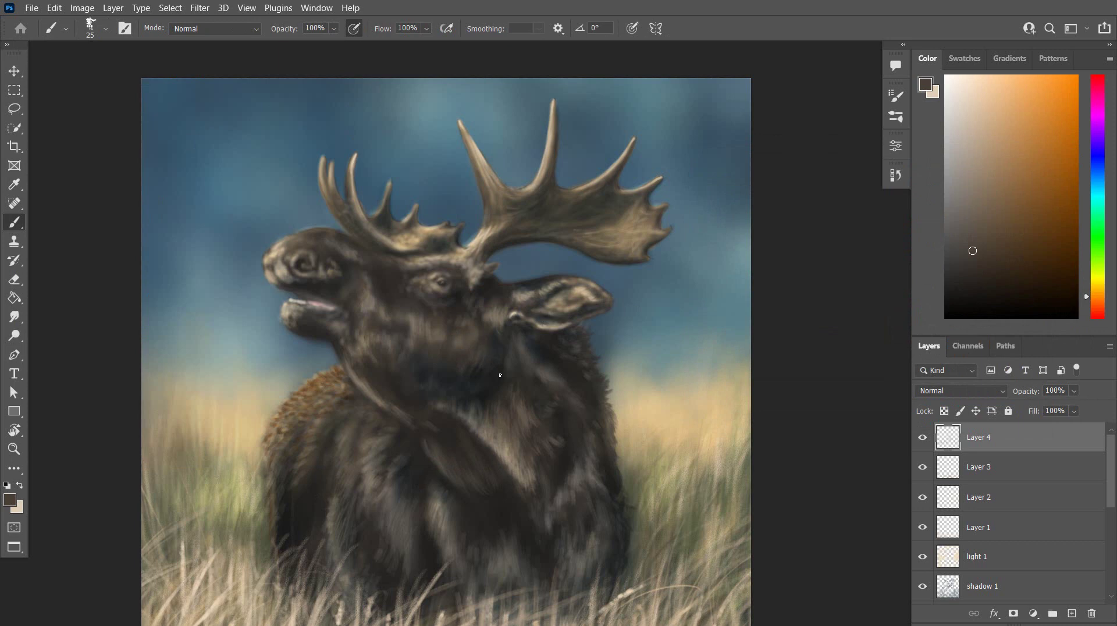
left_click_drag(494, 361, 492, 351)
left_click_drag(363, 386, 356, 376)
left_click_drag(428, 332, 422, 321)
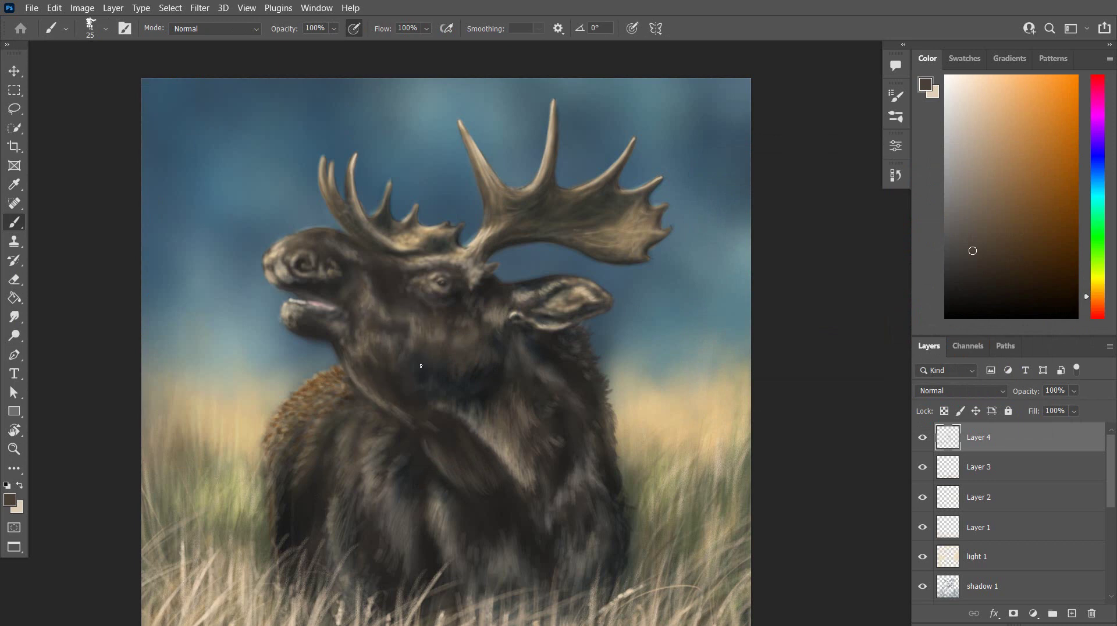
Lighten the foreground to a medium grey-brown and reduce the brush to 14 px
left_click(10, 500)
left_click(742, 298)
left_click(1036, 179)
key("bracketleft")
key("bracketleft")
left_click(106, 29)
double_click(99, 322)
Set the foreground to a light grey-beige and dab a highlight on top of the moose's muzzle at 84% opacity
left_click(10, 501)
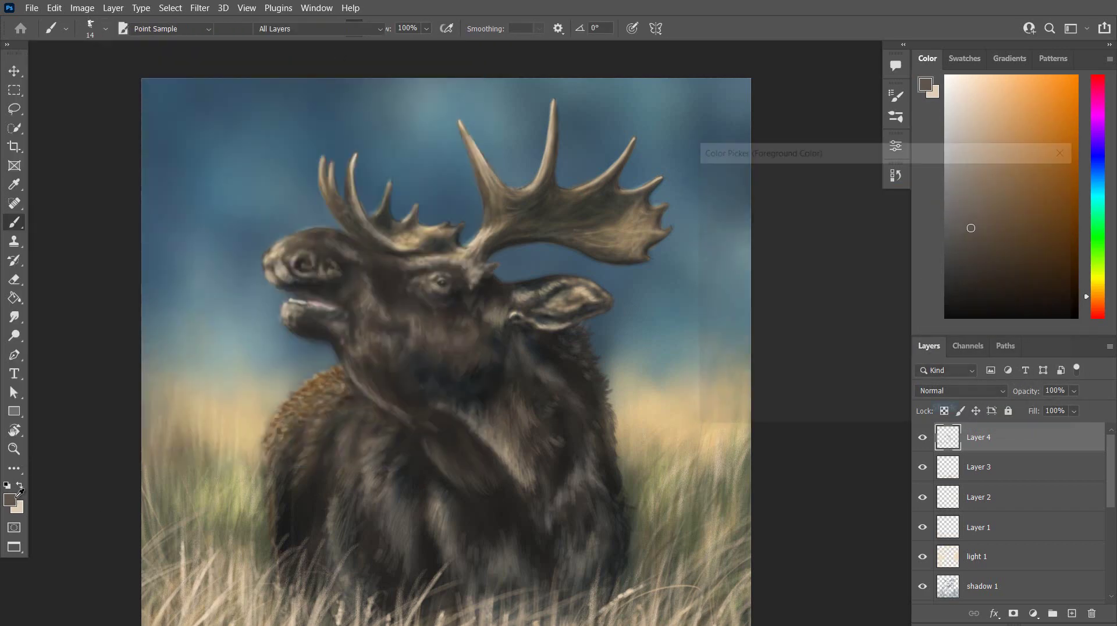
left_click(731, 247)
left_click(1032, 177)
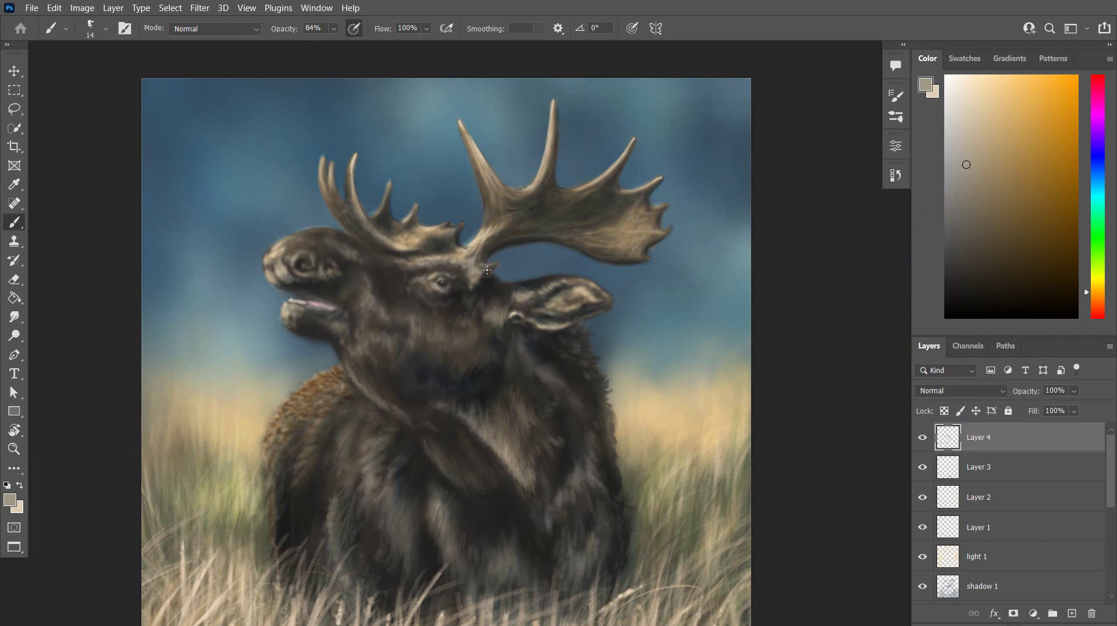
left_click(298, 239)
Darken the foreground to a medium grey-brown and set the brush to 17 px for the muzzle
left_click(10, 500)
left_click(734, 289)
left_click(1029, 176)
left_click(105, 29)
left_click(117, 491)
left_click(9, 499)
left_click(735, 283)
left_click(1030, 174)
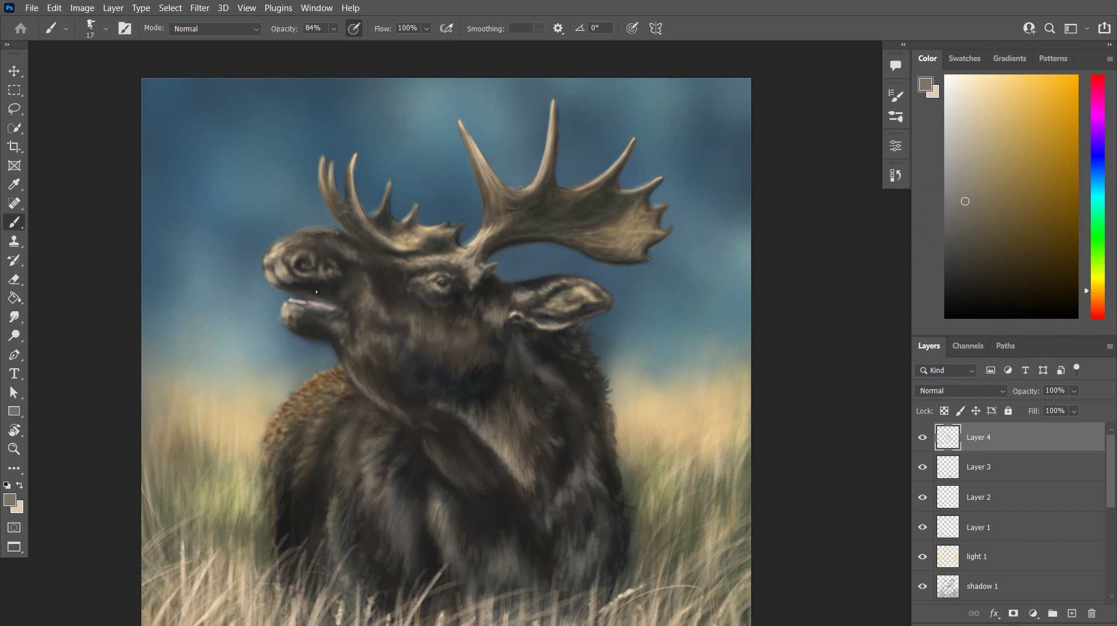
Set the brush to 12 px, choose a warmer, lighter grey-brown, and paint a highlight over the moose's nostril
left_click(105, 28)
left_click_drag(93, 76, 87, 76)
left_click(10, 500)
left_click(903, 349)
left_click(738, 260)
left_click(1030, 175)
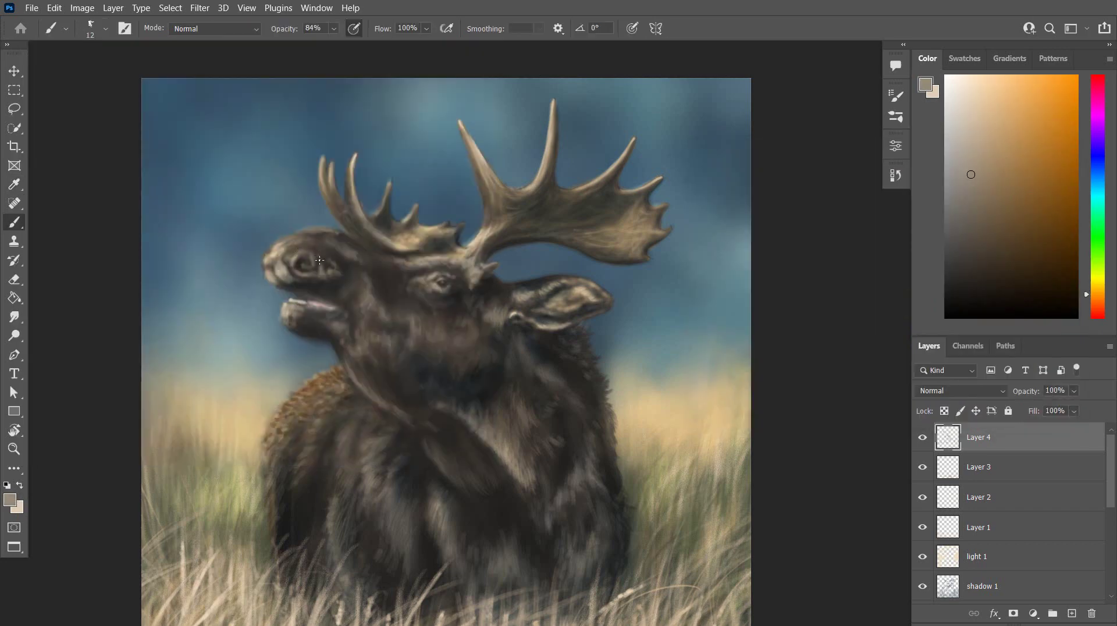
mouse_move(319, 260)
left_mouse_down()
mouse_move(284, 255)
mouse_move(305, 244)
left_mouse_up()
Adjust the brush size, set the foreground to #817765, and paint a highlight along the top edge of the muzzle
left_click(106, 29)
left_click_drag(90, 78, 91, 78)
left_click(99, 473)
left_click(10, 501)
left_click(737, 298)
left_click(740, 273)
left_click(1030, 176)
left_click_drag(299, 232, 313, 230)
Darken the foreground to a dark grey and paint fur strokes with a 17 px brush on the moose's lower cheek and flank
left_click(10, 499)
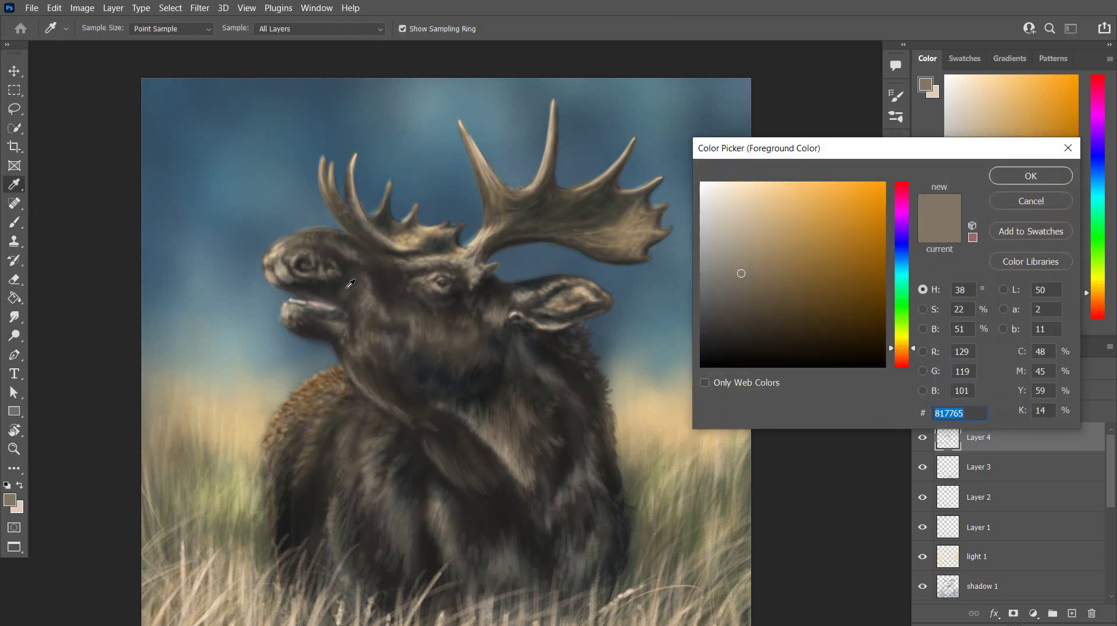
left_click(720, 312)
left_click(1031, 175)
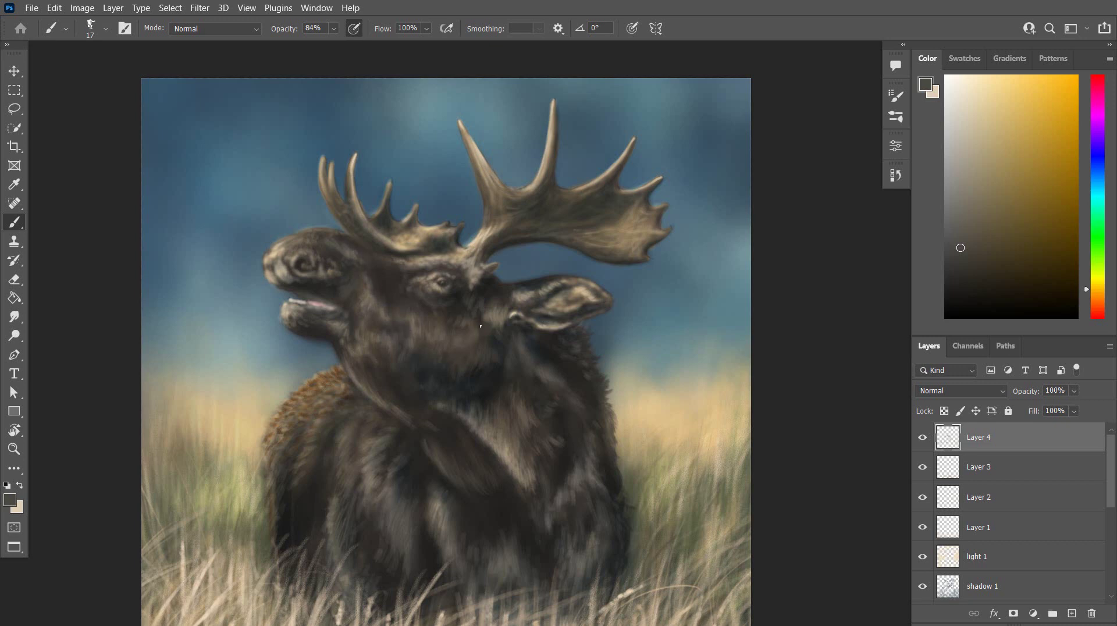
left_click_drag(479, 369, 472, 383)
left_click_drag(301, 517, 298, 534)
mouse_move(487, 362)
left_mouse_down()
mouse_move(480, 378)
mouse_move(487, 369)
left_mouse_up()
Lighten the foreground to a medium dark grey and paint short fur strokes down the moose's shoulder and chest
left_click(10, 499)
left_click(725, 299)
left_click(1010, 173)
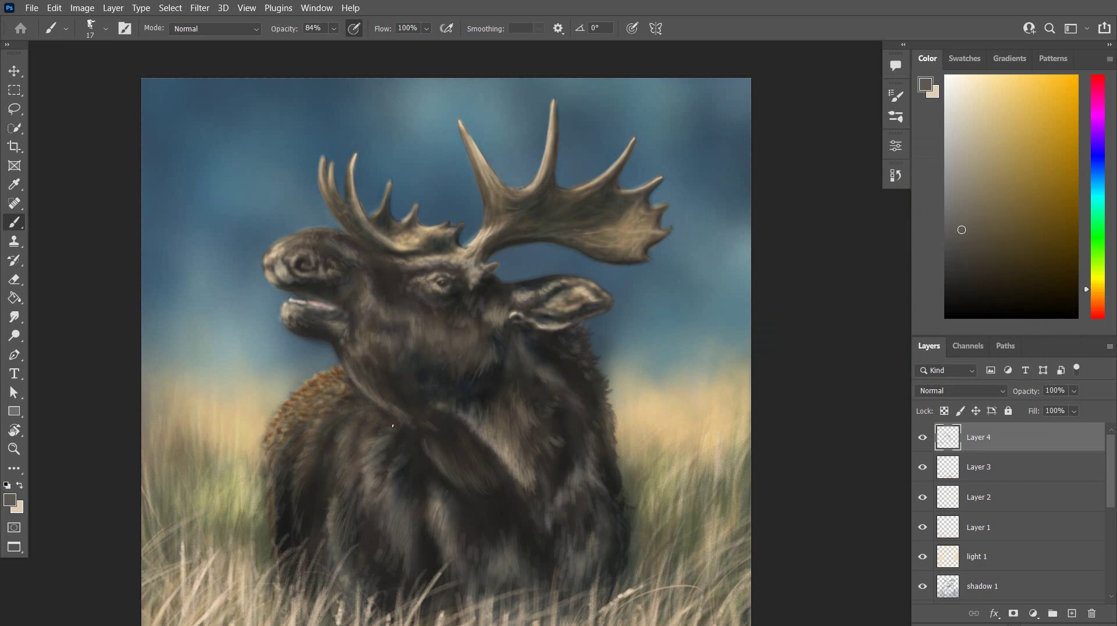
left_click_drag(381, 423, 373, 435)
left_click_drag(406, 481, 399, 496)
left_click_drag(425, 540, 426, 563)
Sample a dark fur color from the moose's back and paint strokes along the back's outer edge
left_click(10, 500)
left_click(322, 437)
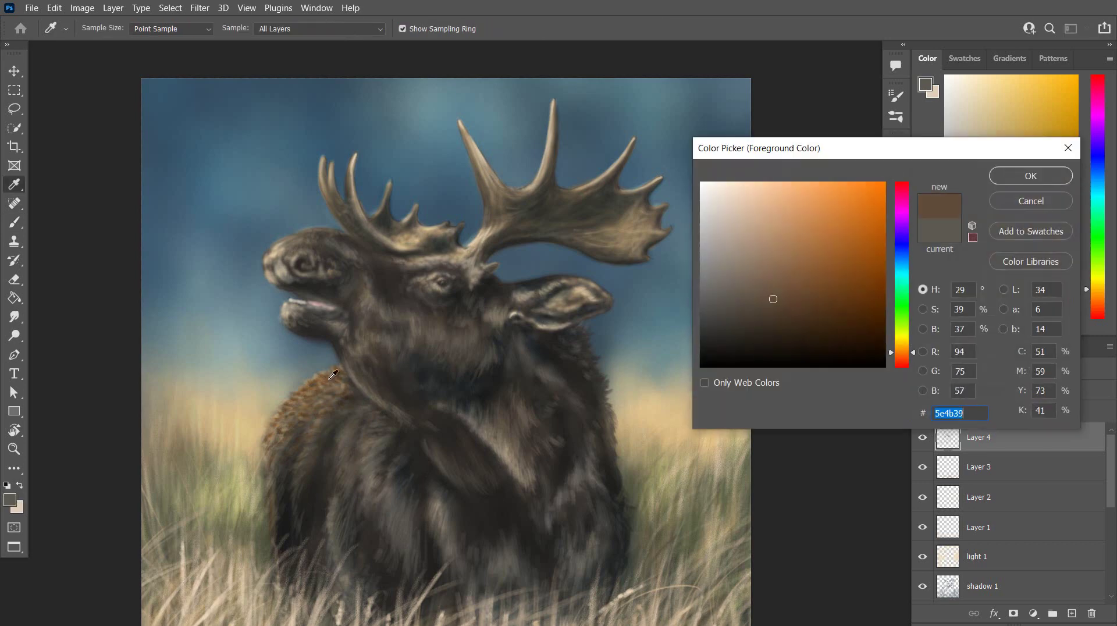
left_click(329, 381)
left_click(1012, 170)
left_click_drag(310, 390, 264, 459)
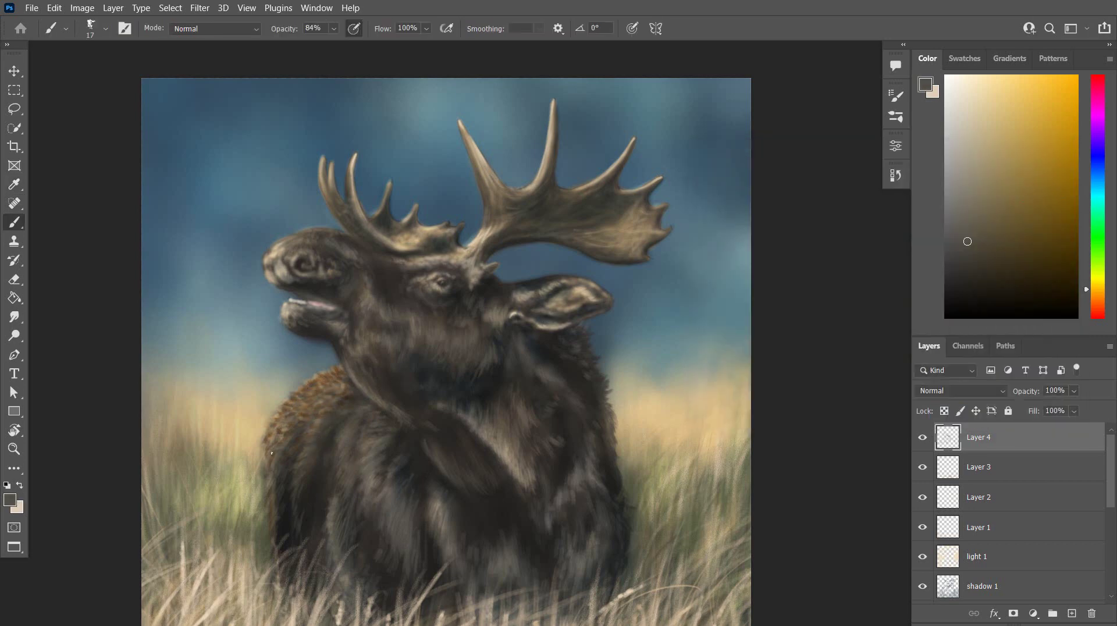
left_click_drag(327, 370, 332, 377)
Sample a dark brown from the upper back and set the brush to 36 px
left_click(10, 499)
left_click(326, 384)
left_click(1019, 175)
left_click(106, 29)
left_click(100, 324)
key("Return")
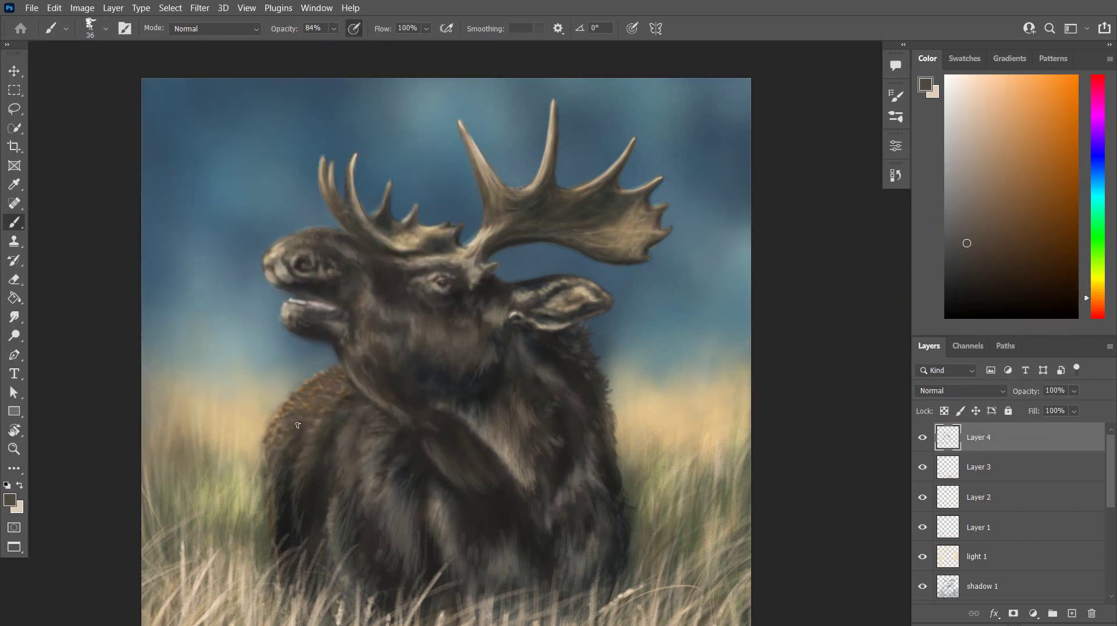
Sample a lighter grey-brown from the chest fur and paint 36 px fur strokes over the moose's back
key("i")
left_click(9, 500)
key("Return")
key("b")
left_click(10, 499)
left_click(386, 469)
key("Return")
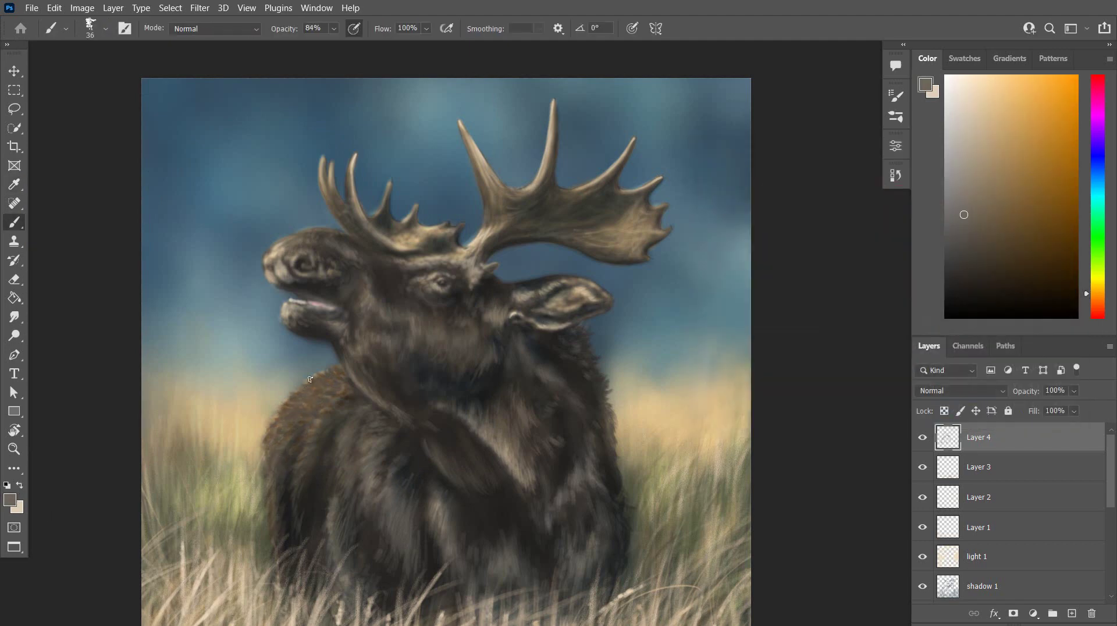
left_click_drag(311, 381, 344, 383)
left_click_drag(306, 424, 299, 432)
left_click_drag(287, 450, 281, 463)
Sample a near-black from the flank and paint dark fur strokes across the upper back
left_click(10, 500)
left_click(317, 489)
key("Return")
left_click_drag(329, 392, 298, 409)
left_click_drag(346, 370, 291, 413)
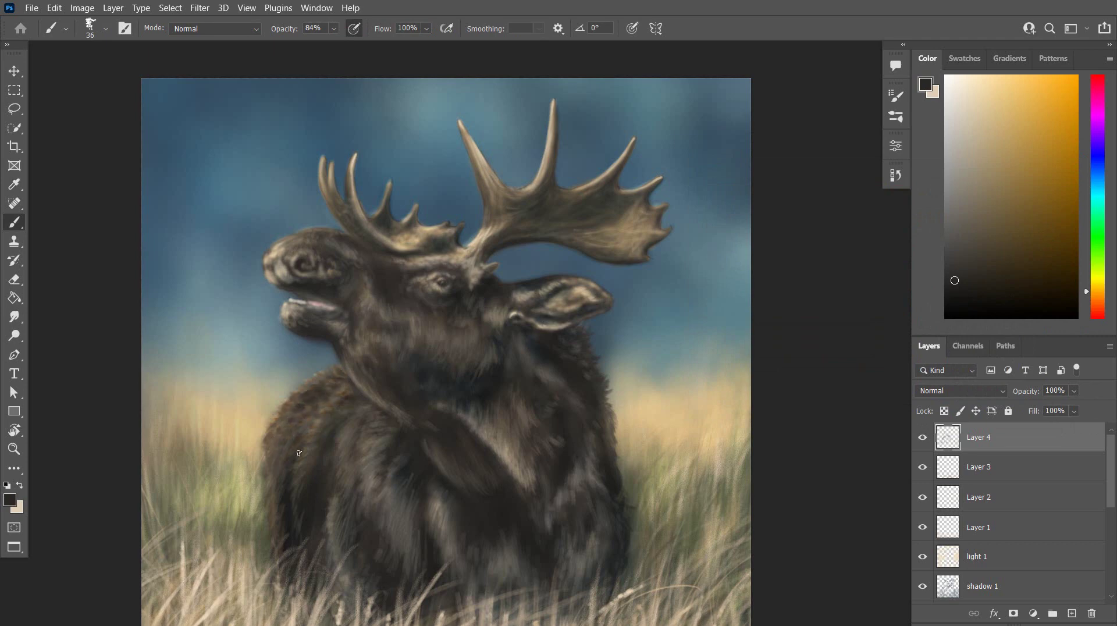
Sample a grey-brown from the cheek, reduce the brush size, and paint a fur stroke under the jaw
left_click(9, 500)
left_click(426, 345)
left_click(428, 344)
key("Return")
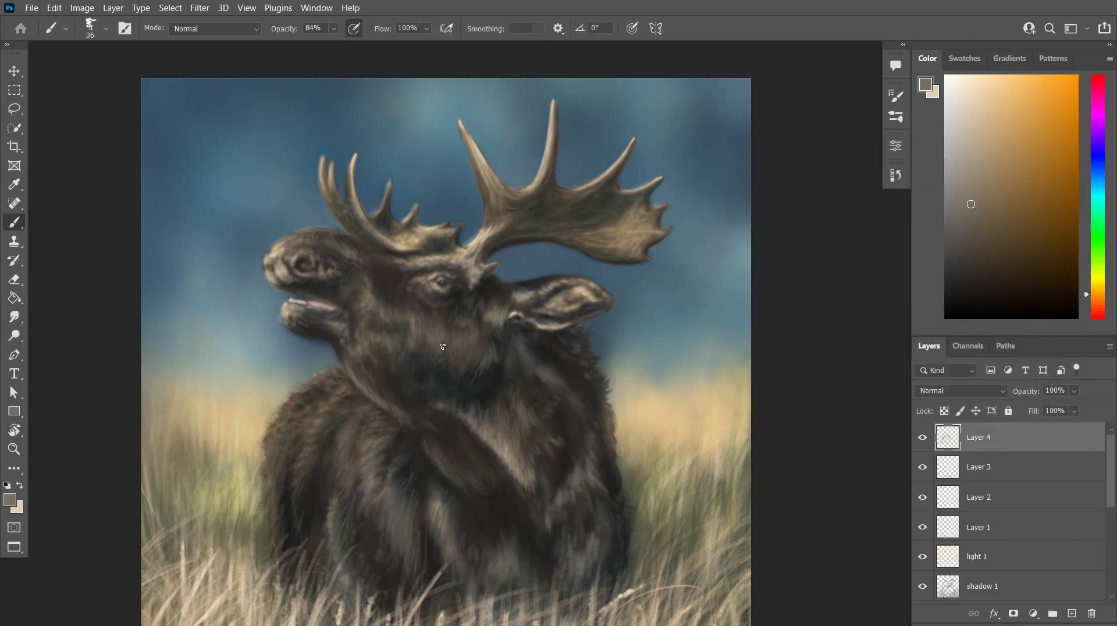
key("bracketleft")
key("bracketleft")
left_click_drag(412, 385, 435, 387)
Set the brush to 34 px, sample a color from the jaw, and paint fur strokes along the jaw and throat
left_click(106, 30)
left_click_drag(95, 75, 98, 75)
left_click(421, 369, "alt")
left_click_drag(423, 383, 441, 392)
mouse_move(375, 367)
left_mouse_down()
mouse_move(414, 393)
mouse_move(422, 421)
mouse_move(380, 392)
left_mouse_up()
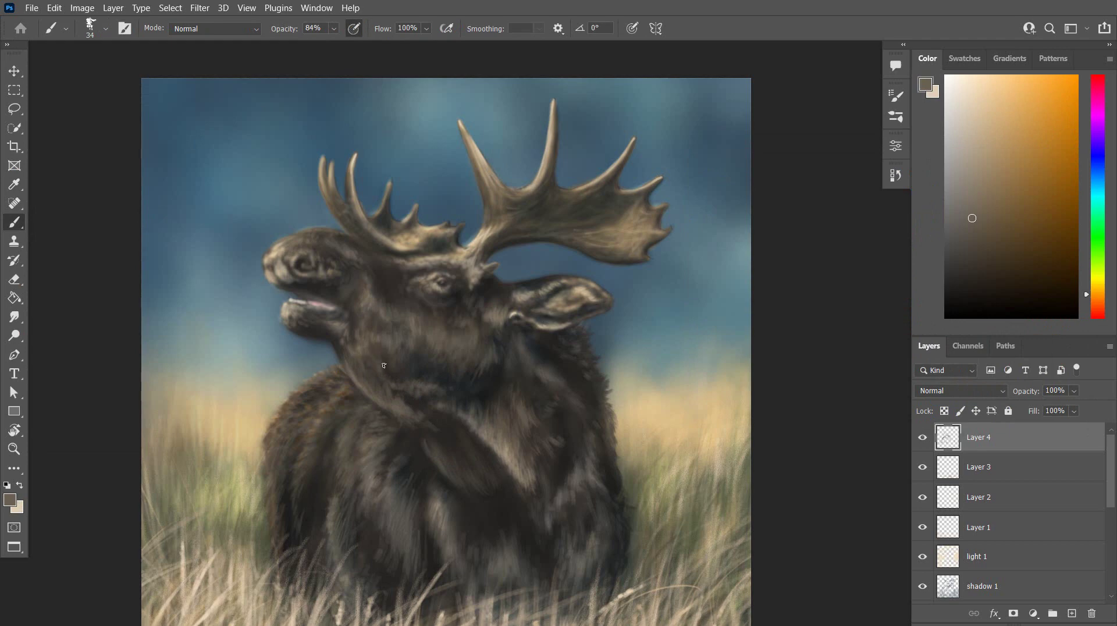
Sample a cheek tone, set the foreground to a medium grey-brown, and paint a 17 px stroke beside the nostril
left_click(419, 327, "alt")
left_click(105, 29)
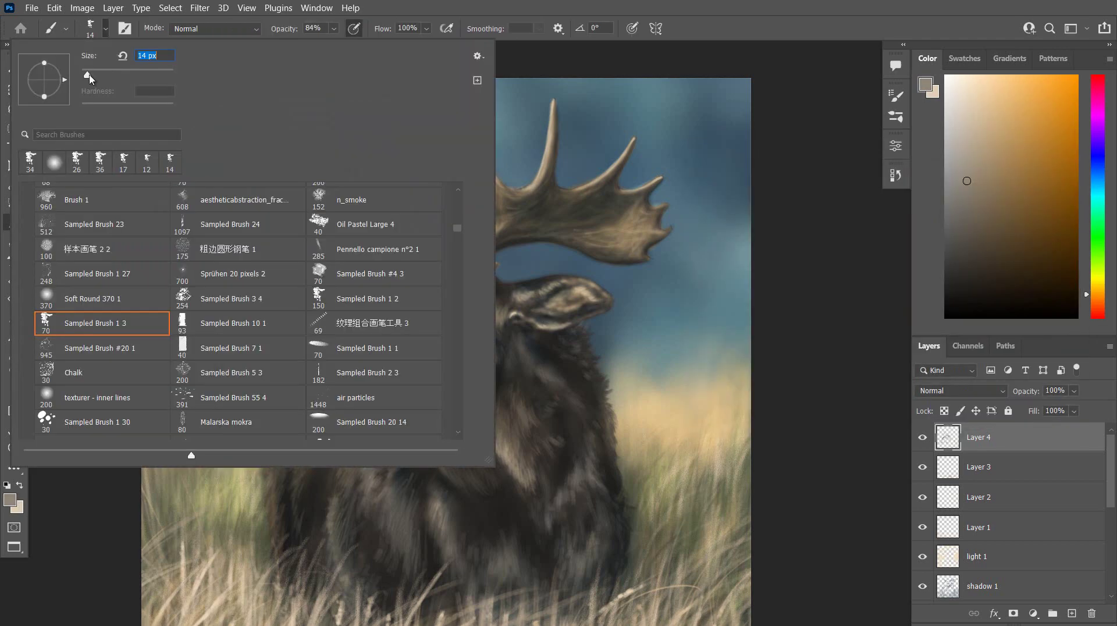
left_click(10, 500)
left_click(741, 278)
left_click(1024, 177)
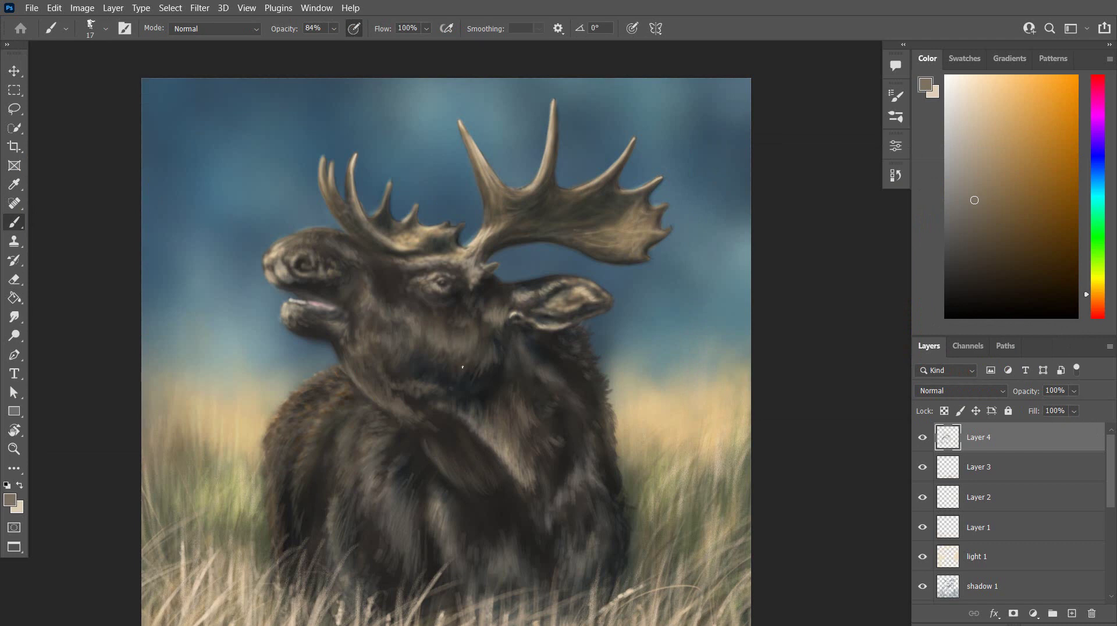
left_click_drag(311, 272, 334, 280)
Set the brush to 15 px and a lighter grey-beige, and paint strokes on the smaller antler and the cheek fur
left_click(104, 34)
left_click(10, 500)
left_click(739, 256)
left_click(1011, 176)
mouse_move(332, 191)
left_mouse_down()
mouse_move(362, 246)
mouse_move(346, 226)
left_mouse_up()
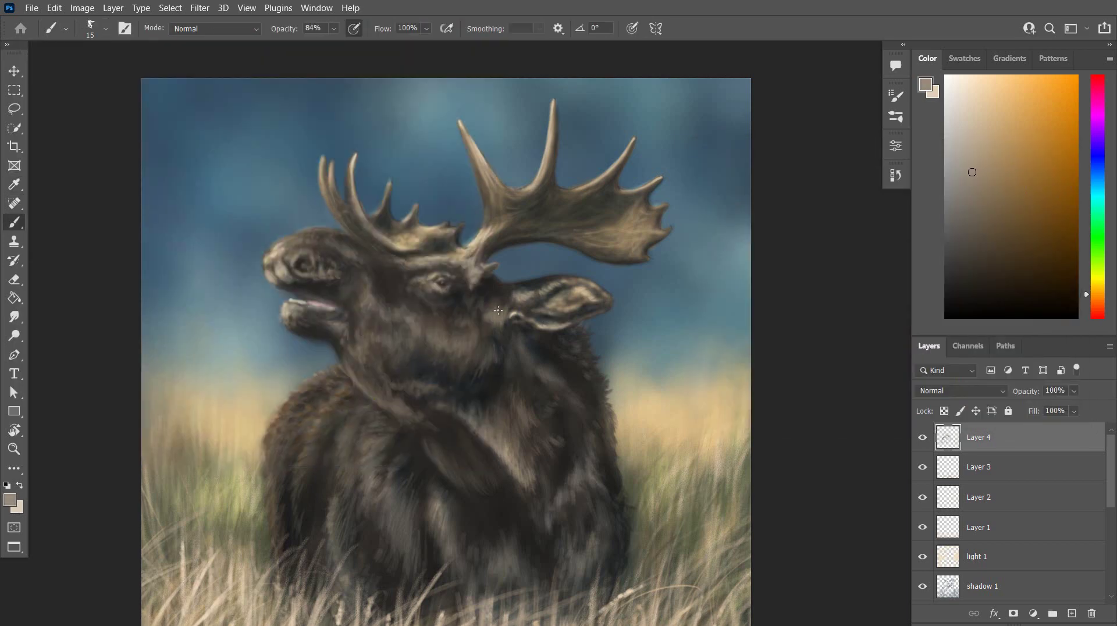
left_click_drag(378, 288, 379, 303)
mouse_move(444, 339)
left_mouse_down()
mouse_move(448, 355)
mouse_move(467, 353)
left_mouse_up()
left_click_drag(477, 335, 475, 354)
Switch to a 14 px brush with a warmer beige and paint a fur highlight along the throat edge
left_click(106, 29)
left_click(100, 321)
left_click(11, 499)
left_click(742, 255)
left_click(1029, 174)
left_click_drag(351, 374, 411, 417)
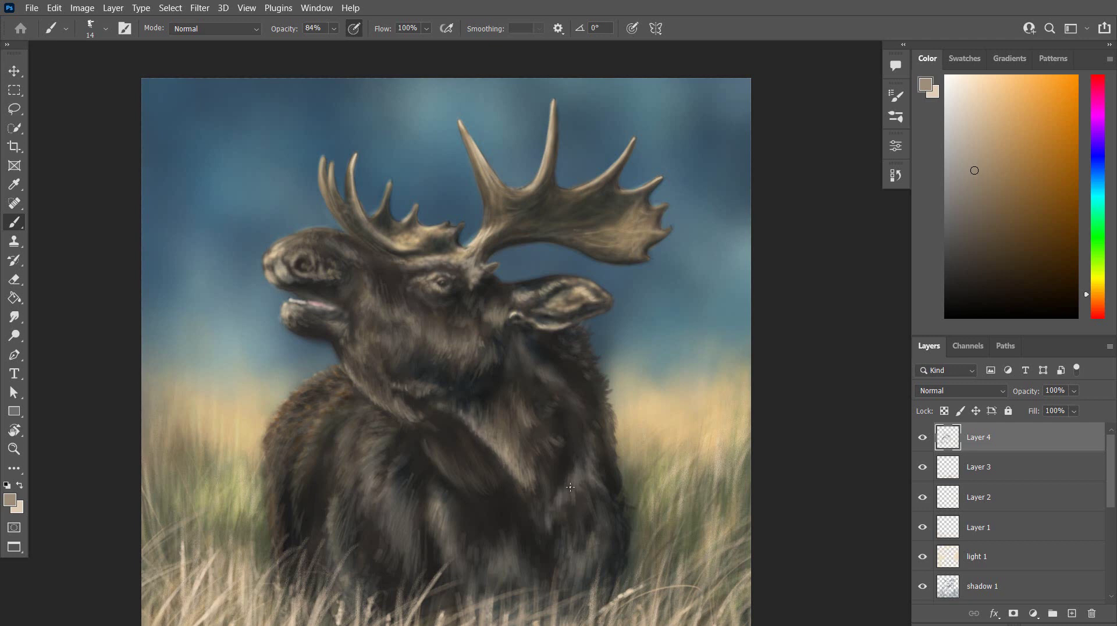
Paint beige fur highlights on the chest, nape and cheek, then lighten the beige for the lower cheek and muzzle tip
mouse_move(578, 478)
left_mouse_down()
mouse_move(573, 490)
mouse_move(581, 488)
left_mouse_up()
left_click_drag(591, 335, 582, 355)
left_click_drag(501, 313, 457, 355)
left_click(974, 148)
left_click_drag(467, 346, 472, 362)
mouse_move(481, 341)
left_mouse_down()
mouse_move(478, 354)
mouse_move(488, 335)
left_mouse_up()
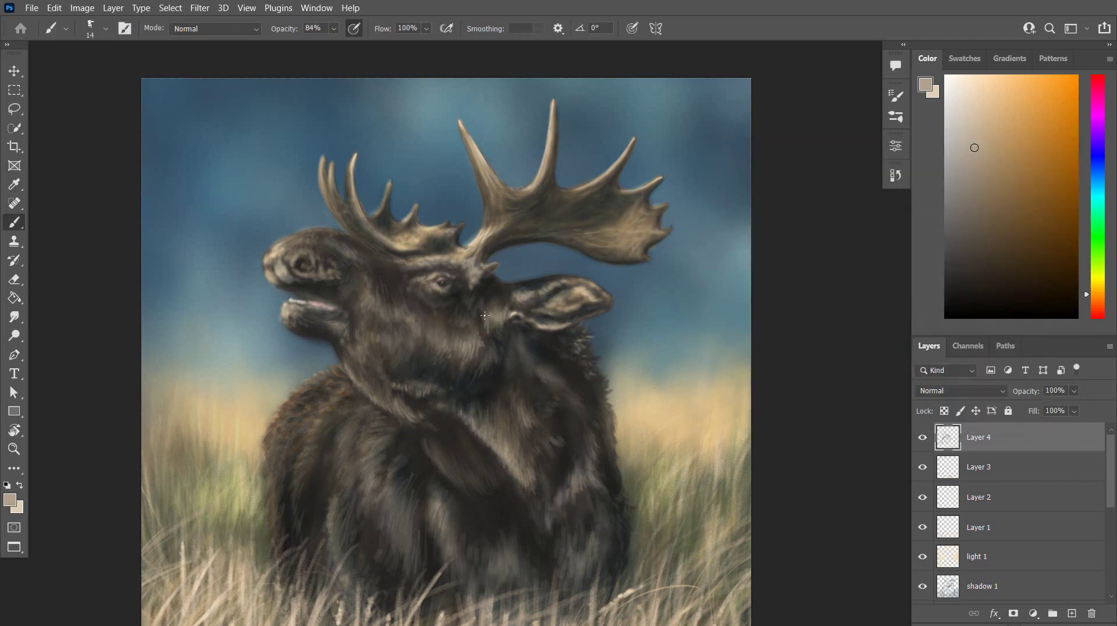
mouse_move(273, 247)
left_mouse_down()
mouse_move(302, 235)
mouse_move(290, 245)
mouse_move(335, 231)
mouse_move(265, 255)
left_mouse_up()
Swap to the pale cream color and paint highlights on the muzzle, nostril, lips and throat edge
key("x")
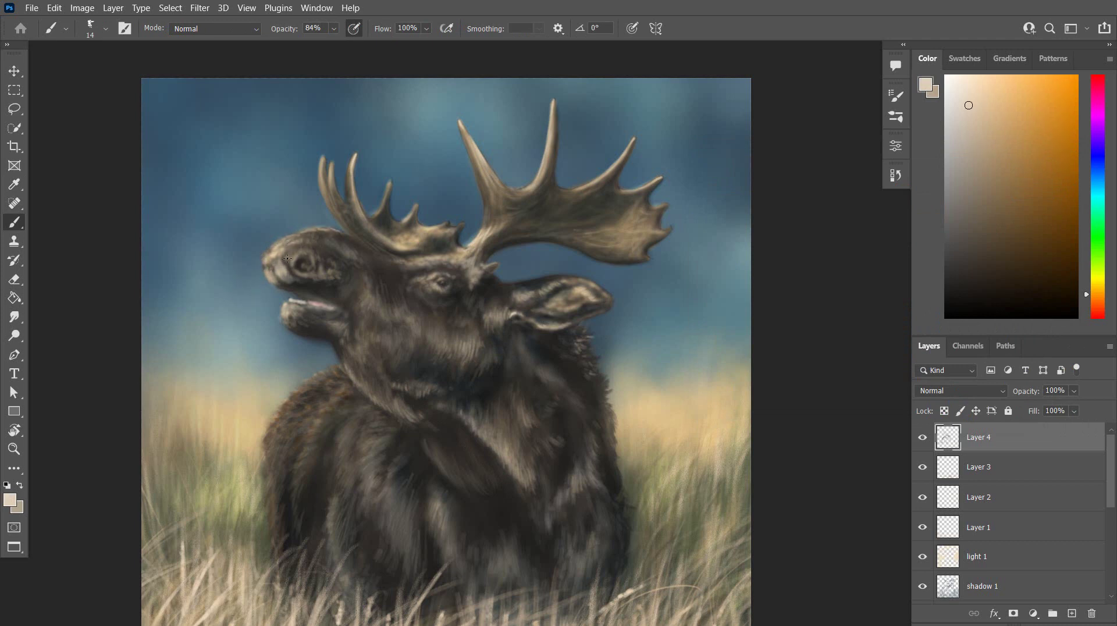
left_click_drag(292, 259, 293, 269)
left_click_drag(281, 274, 283, 324)
left_click_drag(288, 315, 291, 326)
left_click_drag(345, 364, 417, 422)
mouse_move(298, 254)
left_mouse_down()
mouse_move(315, 272)
mouse_move(299, 273)
mouse_move(322, 266)
mouse_move(329, 276)
mouse_move(263, 274)
mouse_move(273, 286)
mouse_move(260, 262)
mouse_move(277, 244)
mouse_move(309, 230)
mouse_move(320, 256)
left_mouse_up()
Swap the colors back, set the foreground to #786d58, and paint long fur strokes down the moose's flank
key("x")
left_click(10, 501)
left_click(751, 280)
left_click(1021, 177)
left_click_drag(301, 465, 300, 562)
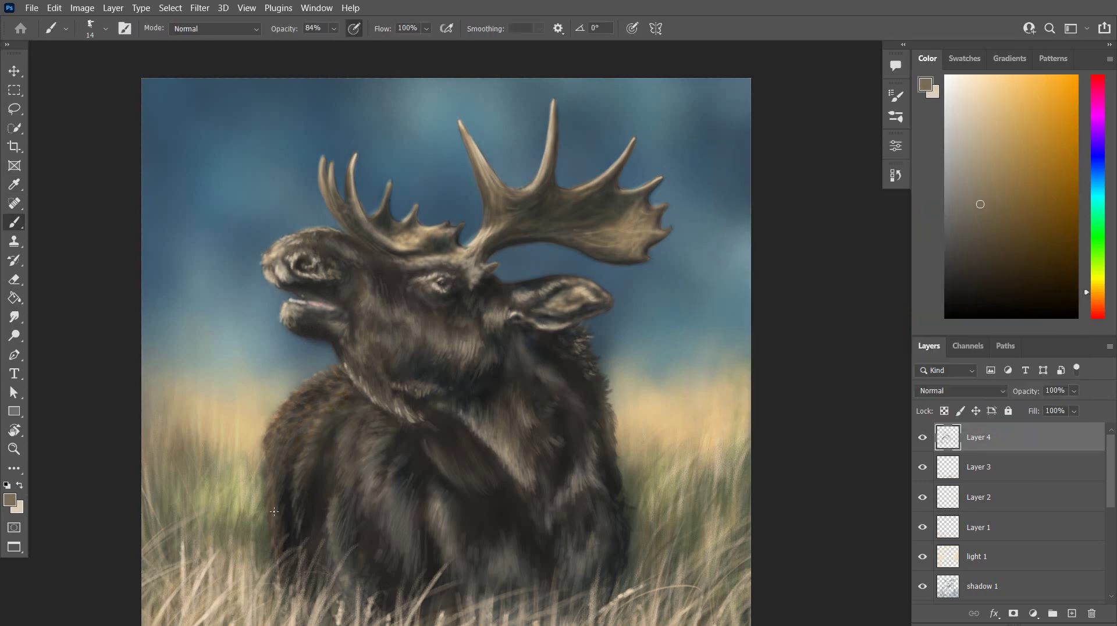
Set the brush to 21 px and paint more fur strokes over the flank
left_click(107, 33)
double_click(167, 162)
mouse_move(308, 464)
left_mouse_down()
mouse_move(302, 537)
mouse_move(340, 505)
left_mouse_up()
left_click_drag(323, 546, 321, 501)
Lighten the foreground to a greyish tan and paint fur strokes on the shoulder, chest folds and lower neck
left_click(10, 501)
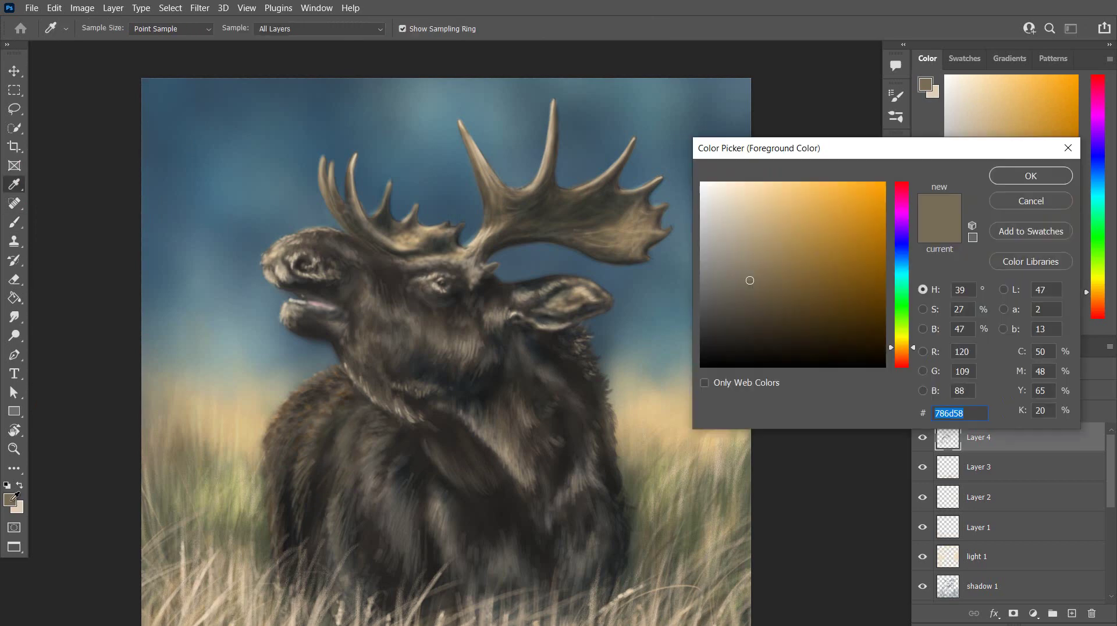
left_click(749, 266)
left_click(1029, 176)
left_click_drag(311, 456, 303, 468)
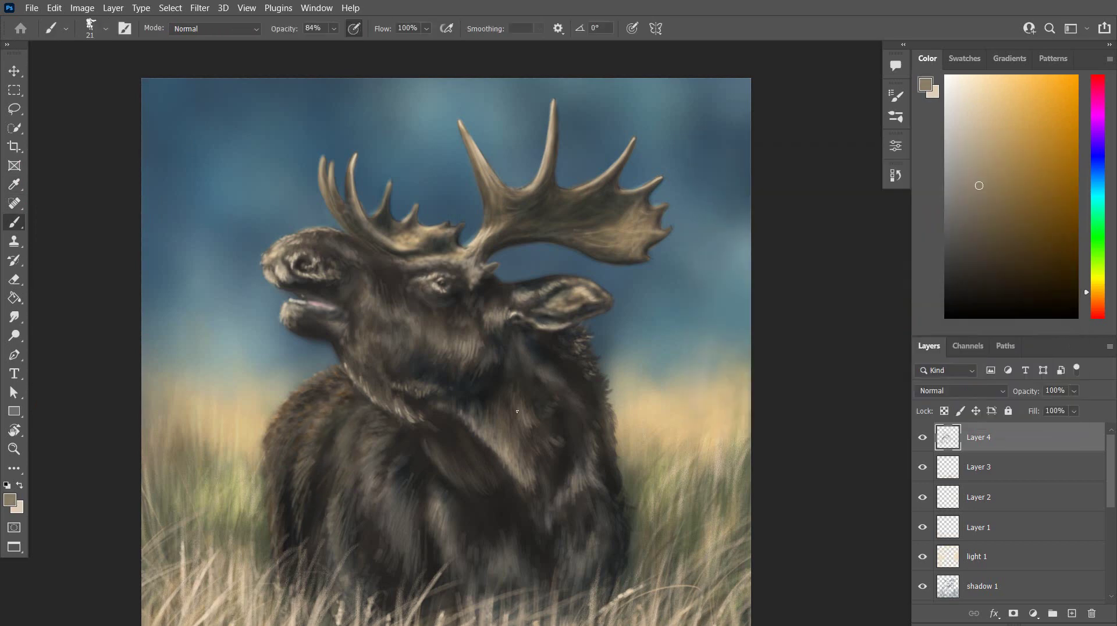
left_click_drag(388, 504, 396, 521)
left_click_drag(403, 527, 399, 553)
left_click_drag(426, 443, 436, 458)
mouse_move(447, 467)
left_mouse_down()
mouse_move(503, 492)
mouse_move(497, 457)
mouse_move(518, 470)
left_mouse_up()
Paint greyish-tan fur strokes over the far side of the chest, the neck and the nape below the ear
mouse_move(546, 553)
left_mouse_down()
mouse_move(540, 499)
mouse_move(556, 476)
left_mouse_up()
mouse_move(568, 493)
left_mouse_down()
mouse_move(563, 451)
mouse_move(532, 402)
left_mouse_up()
left_click_drag(544, 417, 537, 396)
left_click_drag(486, 368, 496, 346)
mouse_move(529, 371)
left_mouse_down()
mouse_move(521, 339)
mouse_move(513, 363)
mouse_move(578, 330)
left_mouse_up()
mouse_move(587, 378)
left_mouse_down()
mouse_move(598, 370)
mouse_move(585, 339)
left_mouse_up()
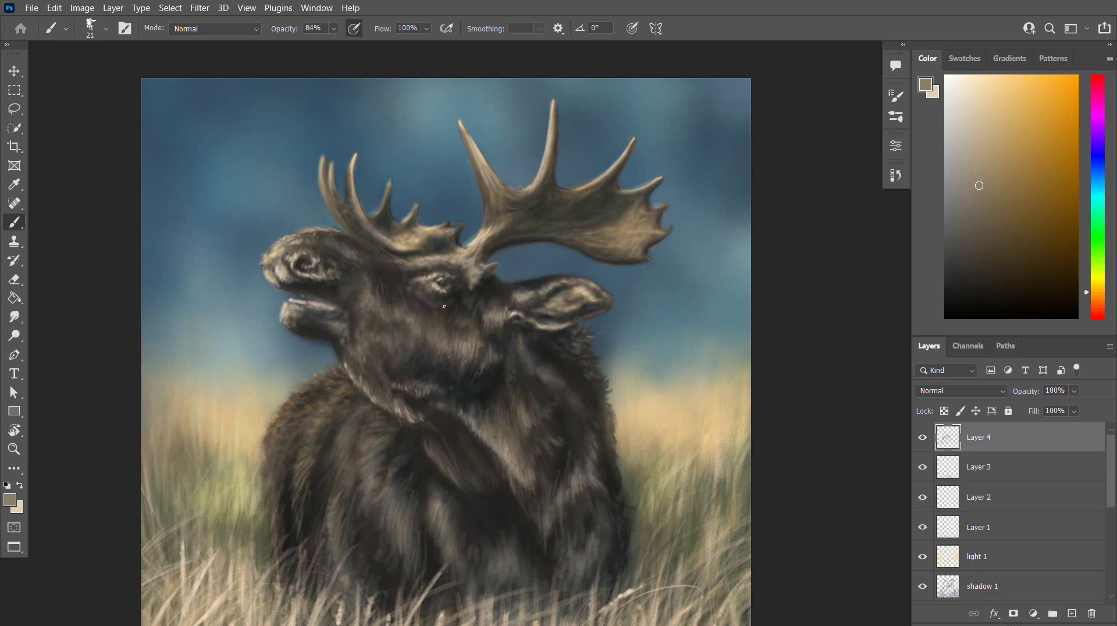
left_click_drag(426, 305, 442, 333)
key("ctrl+z")
key("ctrl+z")
Sample a dark tone from the neck and lighten it to #56514b as the foreground color
left_click(10, 500)
left_click(494, 344)
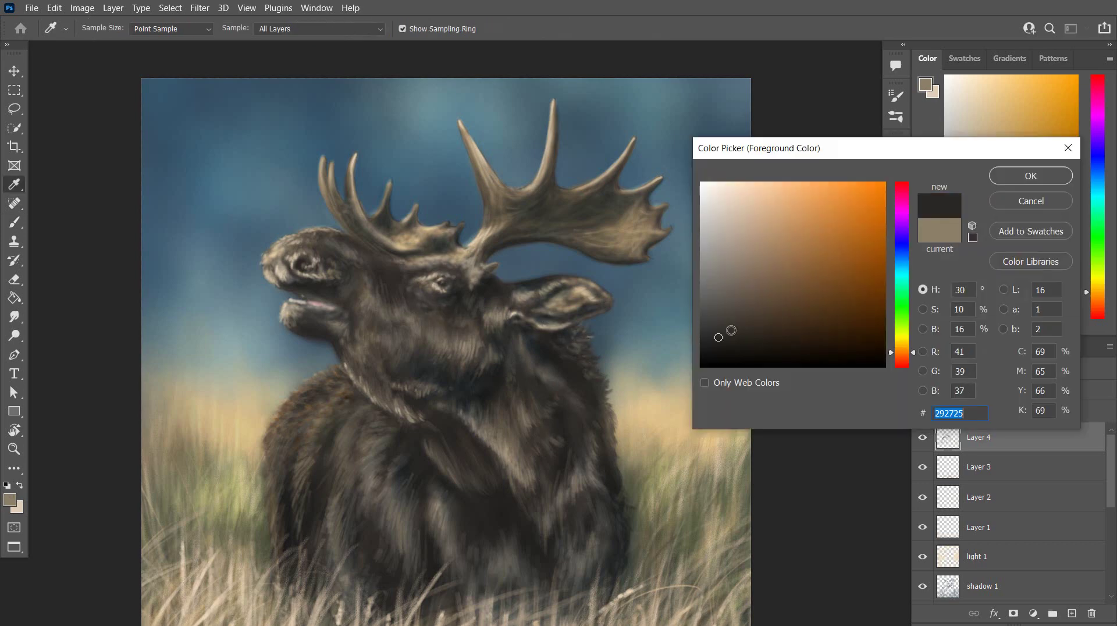
left_click(726, 305)
left_click(1030, 175)
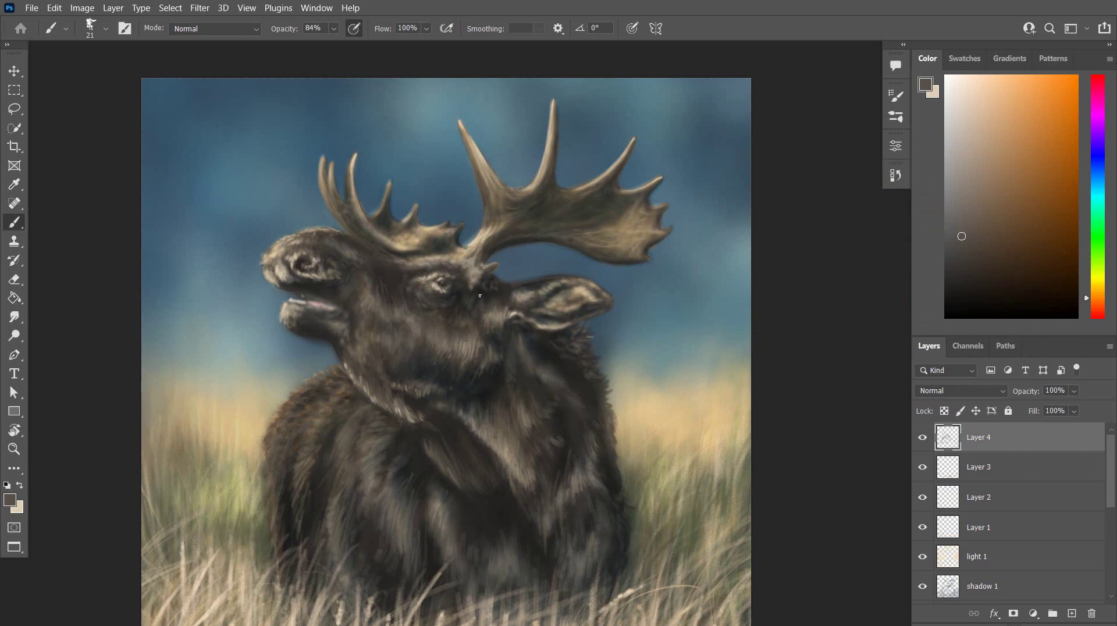
Sample an olive grey from the neck below the ear and paint fur strokes along the far edge of the chest
left_click(10, 500)
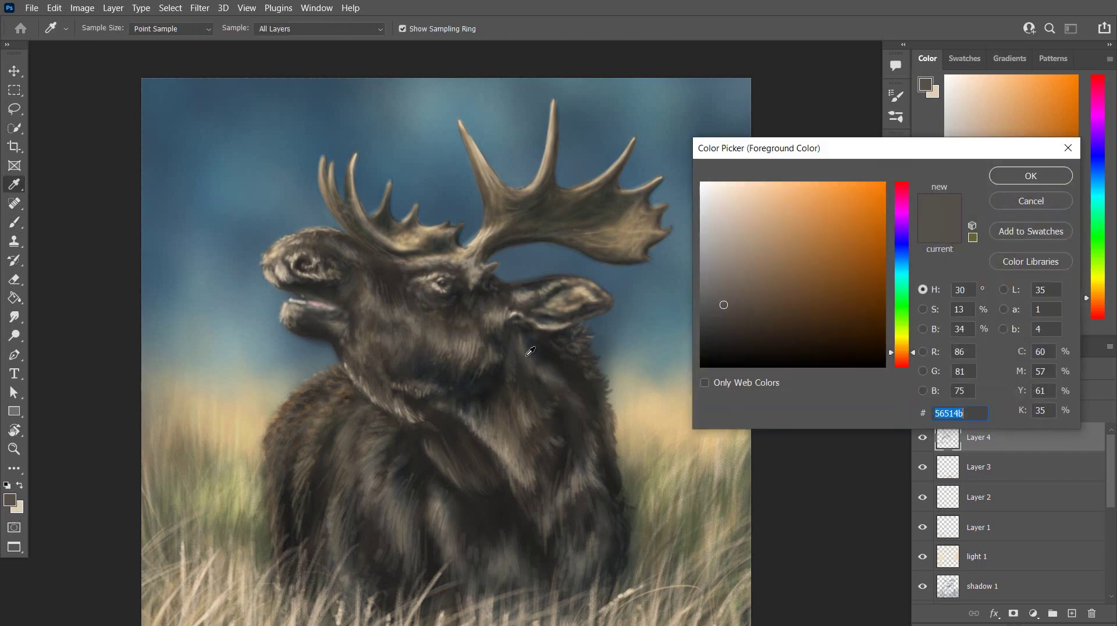
left_click(515, 350)
left_click(1030, 176)
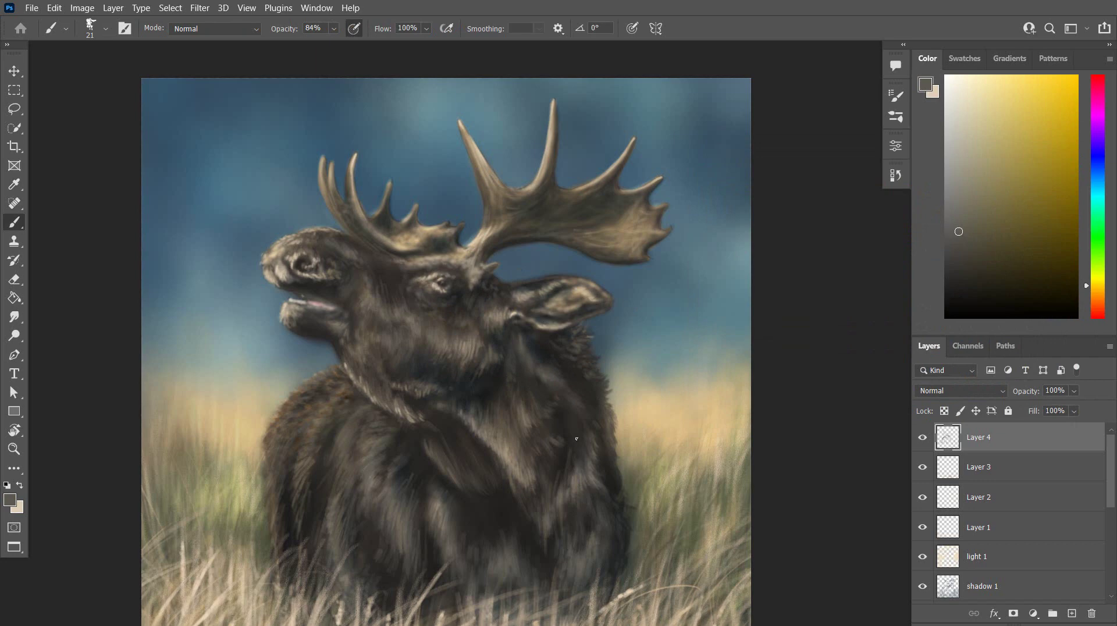
left_click_drag(615, 537, 608, 552)
Lighten the foreground to a medium grey and paint a soft stroke across the snout behind the nostril
left_click(9, 500)
left_click(716, 281)
left_click(1012, 179)
mouse_move(346, 279)
left_mouse_down()
mouse_move(358, 295)
mouse_move(373, 284)
left_mouse_up()
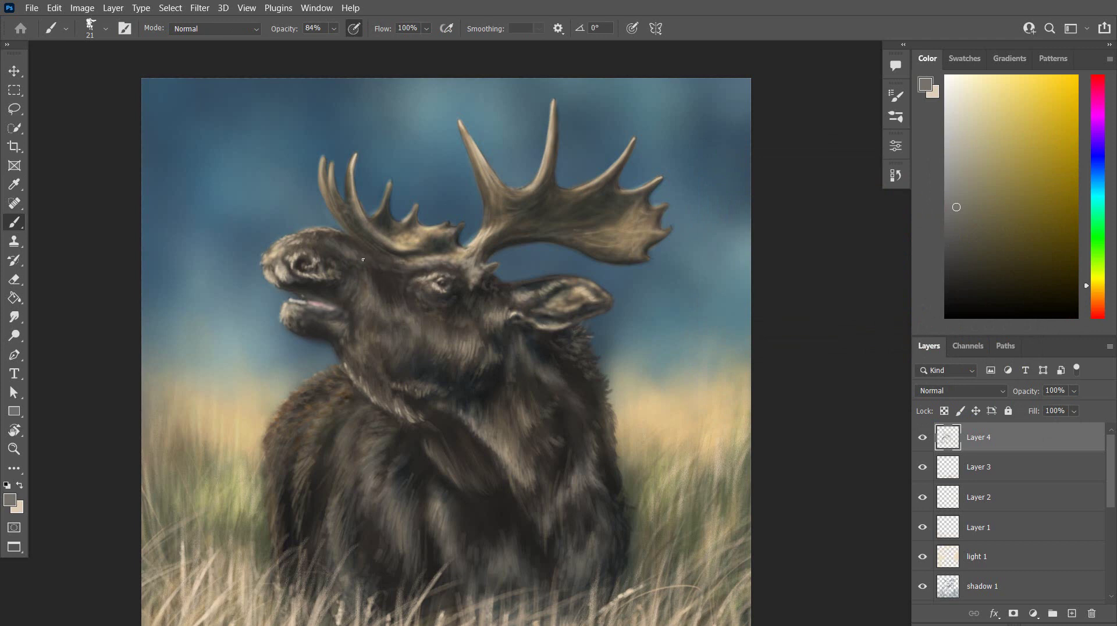
Sample a near-black from the mouth area and paint a shadow along the brow beneath the antler bases
left_click(10, 500)
left_click(326, 292)
left_click(1030, 175)
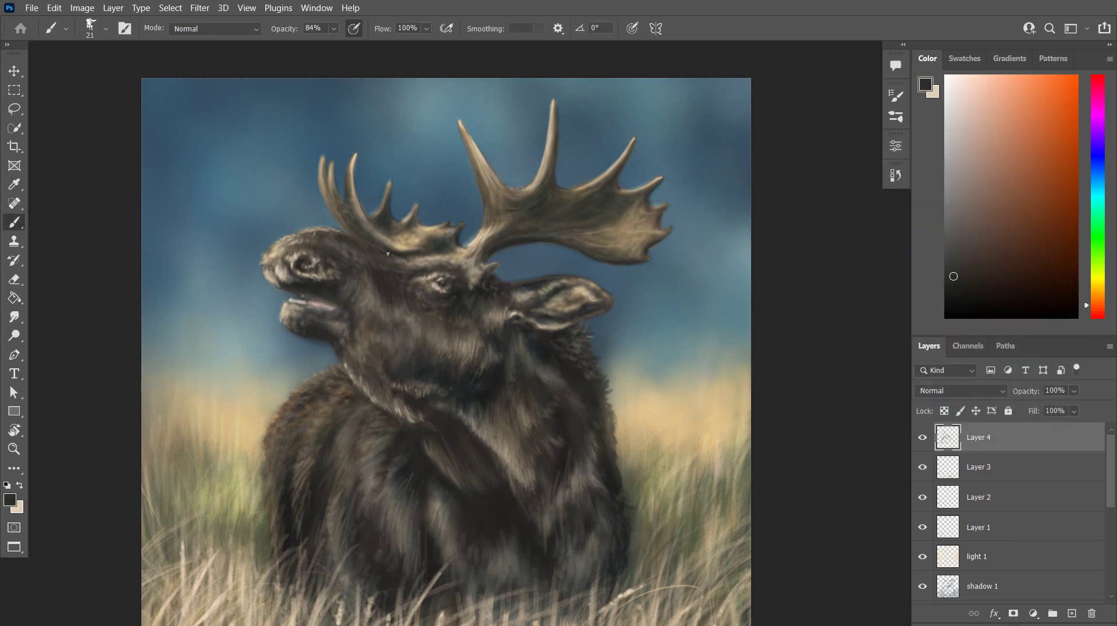
left_click_drag(415, 260, 459, 259)
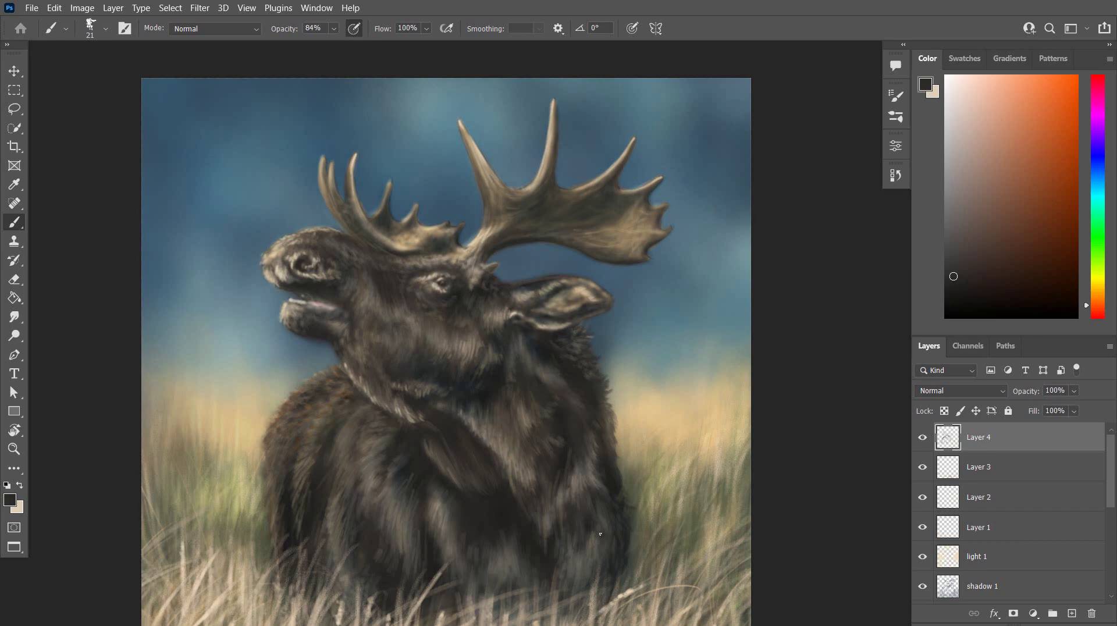
Set the foreground to a pale yellowish beige and paint light fur strokes on the moose's back and shoulder
left_click(10, 500)
left_click(751, 217)
key("Return")
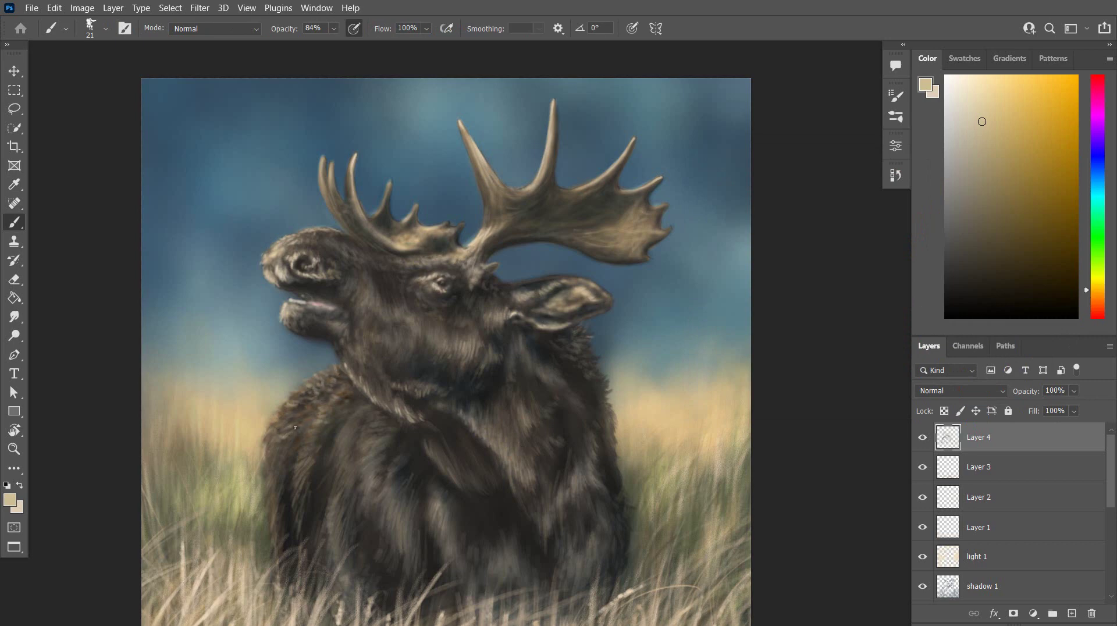
left_click_drag(356, 413, 343, 418)
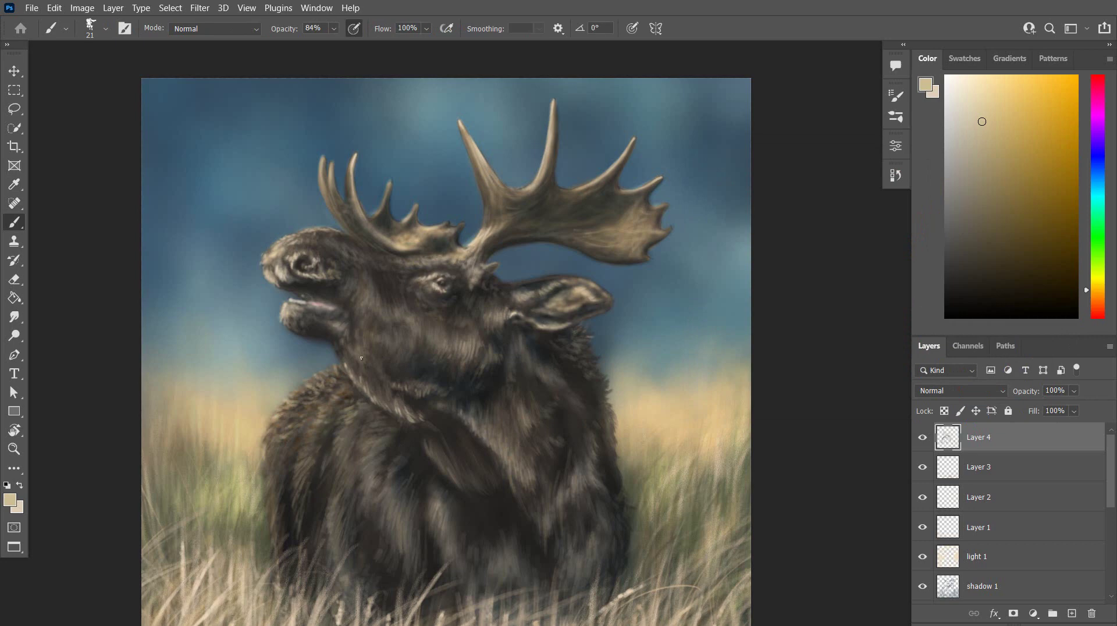
Paint pale yellowish-beige fur highlights on the lower cheek and at the base of the ear
left_click_drag(444, 347, 448, 368)
mouse_move(450, 352)
left_mouse_down()
mouse_move(455, 367)
mouse_move(464, 358)
left_mouse_up()
left_click_drag(478, 347, 479, 366)
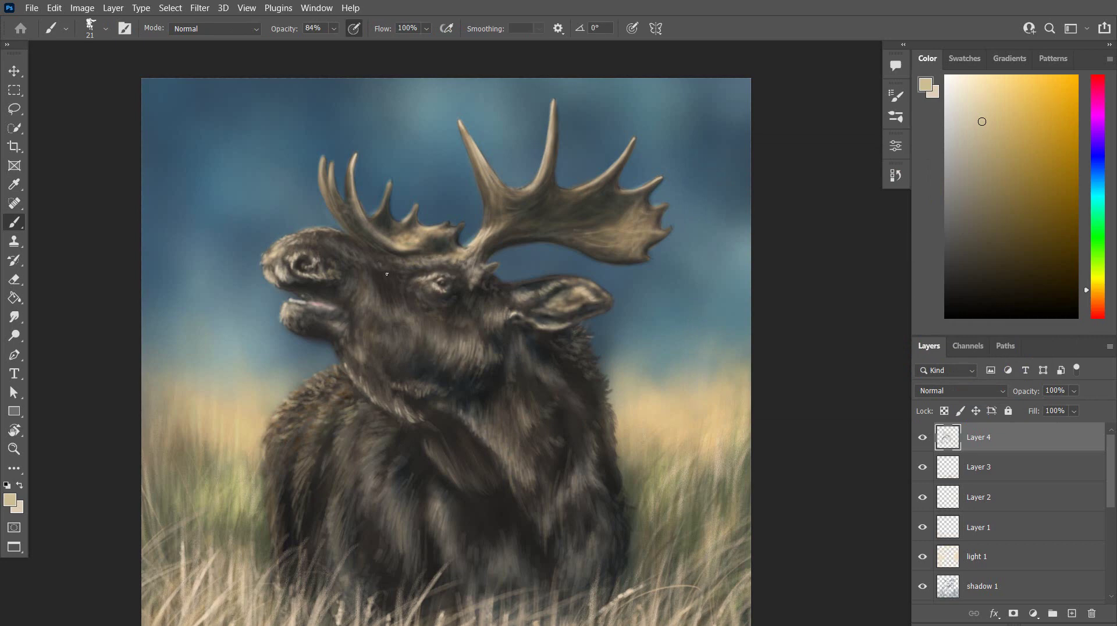
left_click_drag(498, 281, 531, 284)
scroll(603, 411, "down", 1)
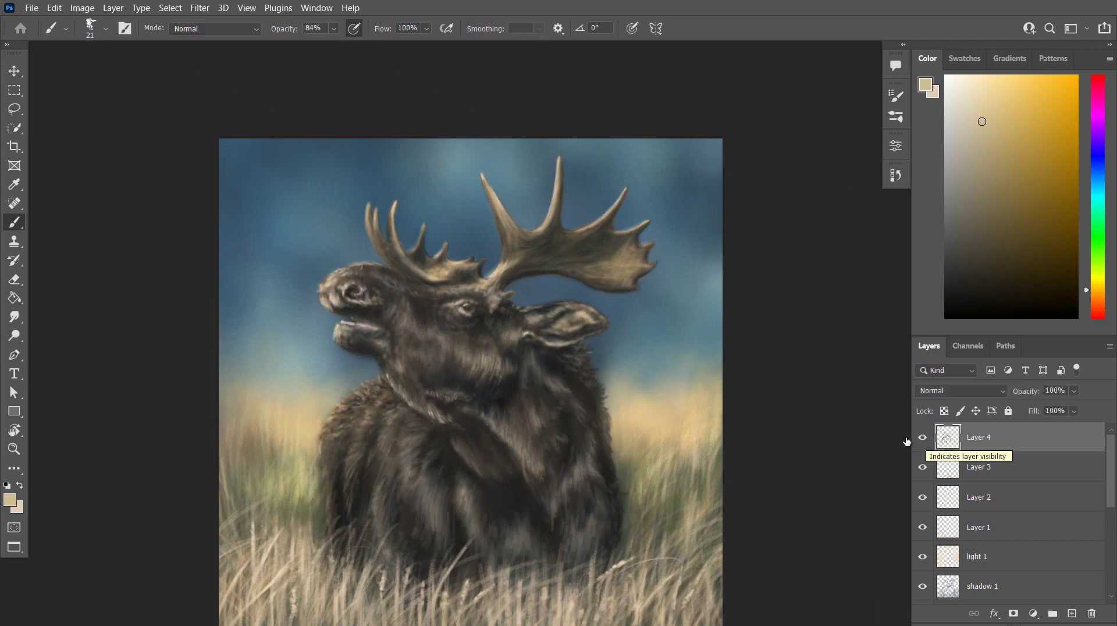
Swap to the cream color, set the brush to 14 px, and paint highlights on the muzzle, antlers and back edge
left_click(19, 485)
left_click(106, 29)
left_click(179, 531)
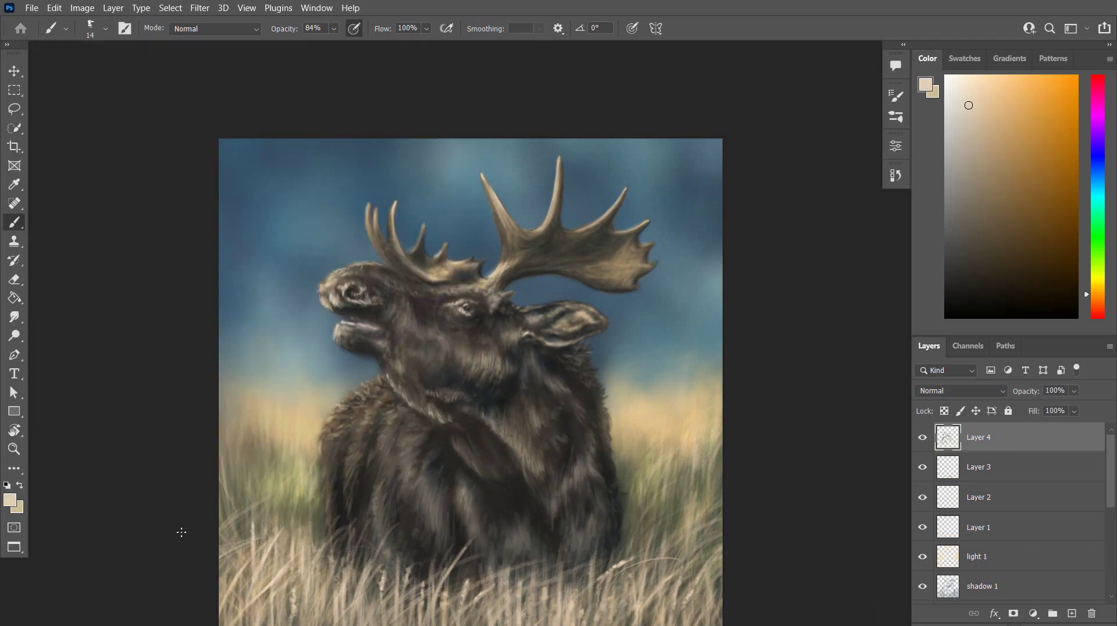
left_click_drag(327, 282, 321, 287)
mouse_move(365, 225)
left_mouse_down()
mouse_move(403, 258)
mouse_move(423, 228)
left_mouse_up()
mouse_move(433, 257)
left_mouse_down()
mouse_move(446, 245)
mouse_move(537, 246)
left_mouse_up()
left_click_drag(348, 401, 374, 374)
mouse_move(320, 439)
left_mouse_down()
mouse_move(332, 429)
mouse_move(348, 483)
left_mouse_up()
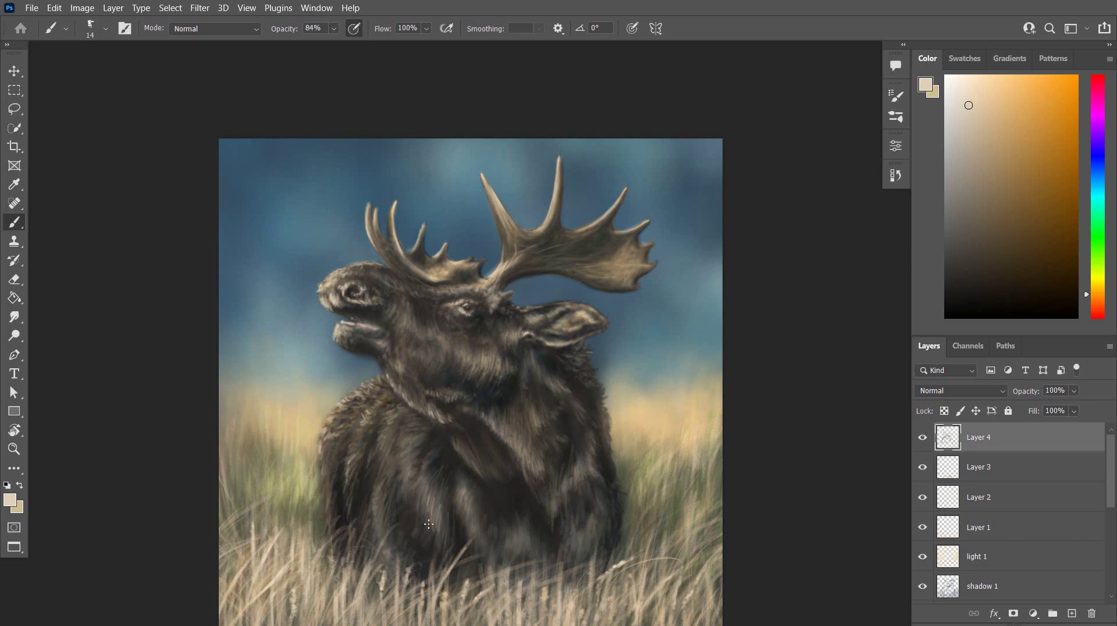
Paint cream fur highlights on the front of the chest and neck fold, and make Layer 4 the active layer
left_click_drag(434, 490, 440, 520)
left_click_drag(449, 432, 459, 455)
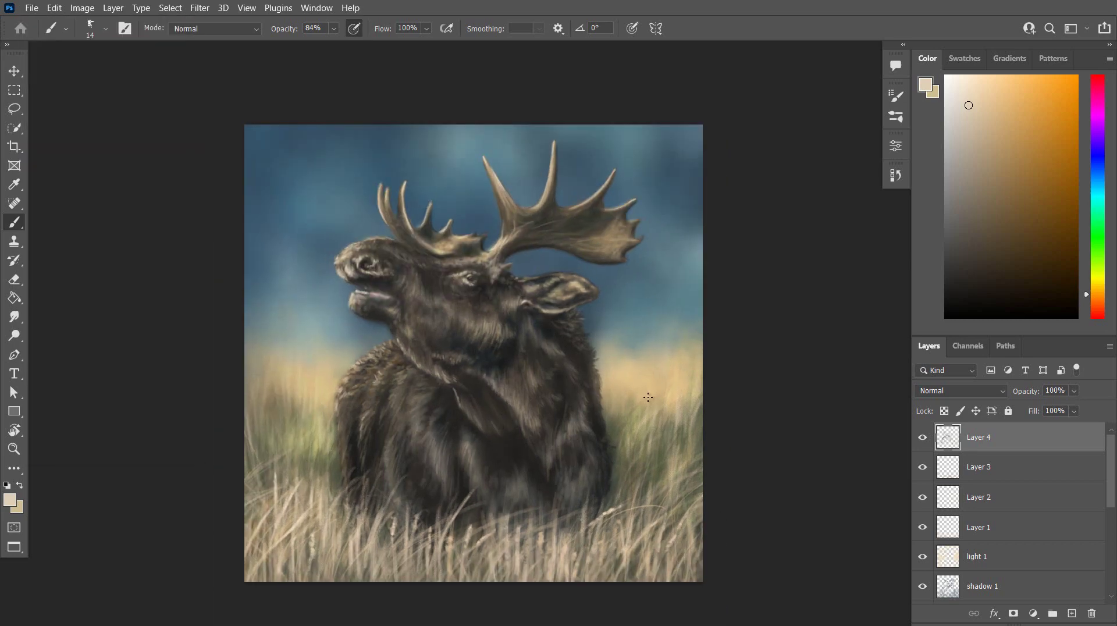
key("alt+bracketleft")
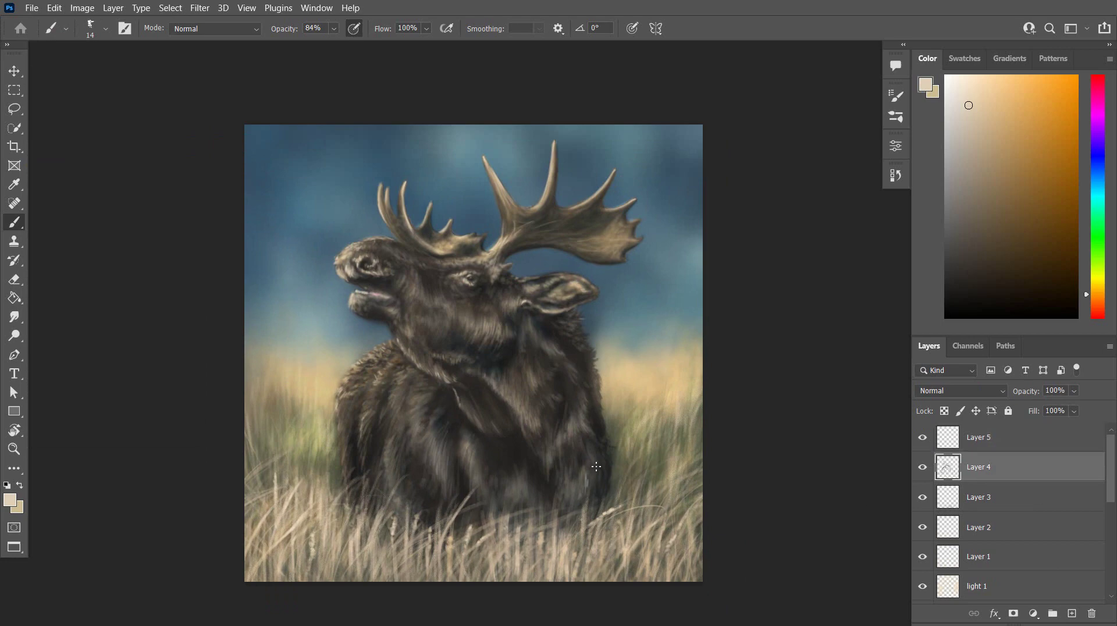
Activate Layer 5, set the brush to 21 px and paint cream strokes in the foreground grass
left_click(980, 438)
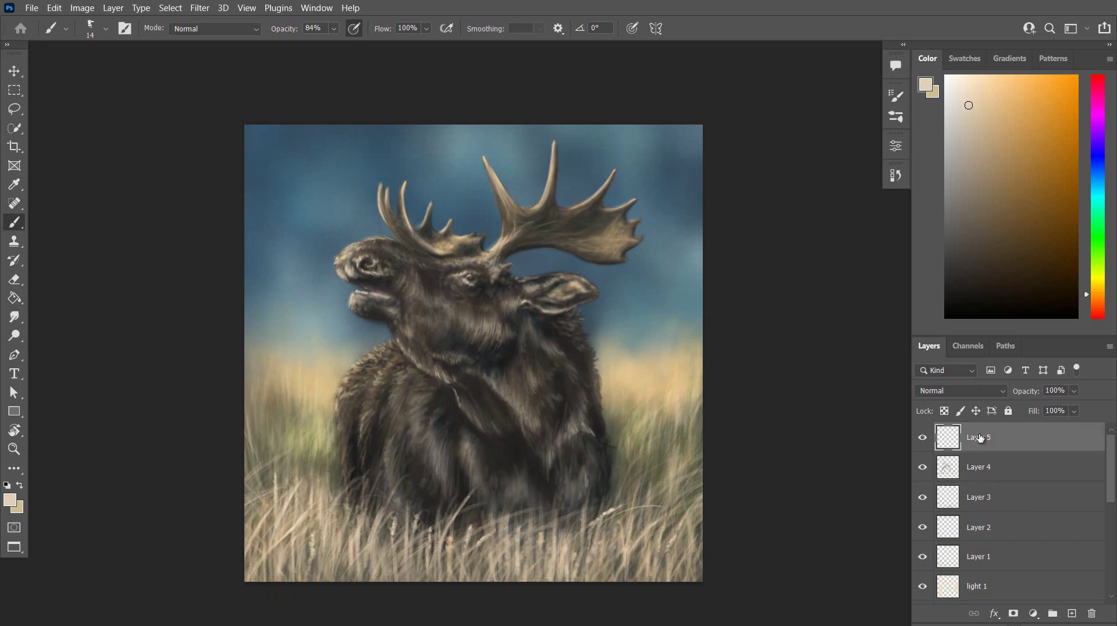
mouse_move(503, 559)
left_mouse_down()
mouse_move(514, 500)
mouse_move(536, 522)
mouse_move(606, 513)
left_mouse_up()
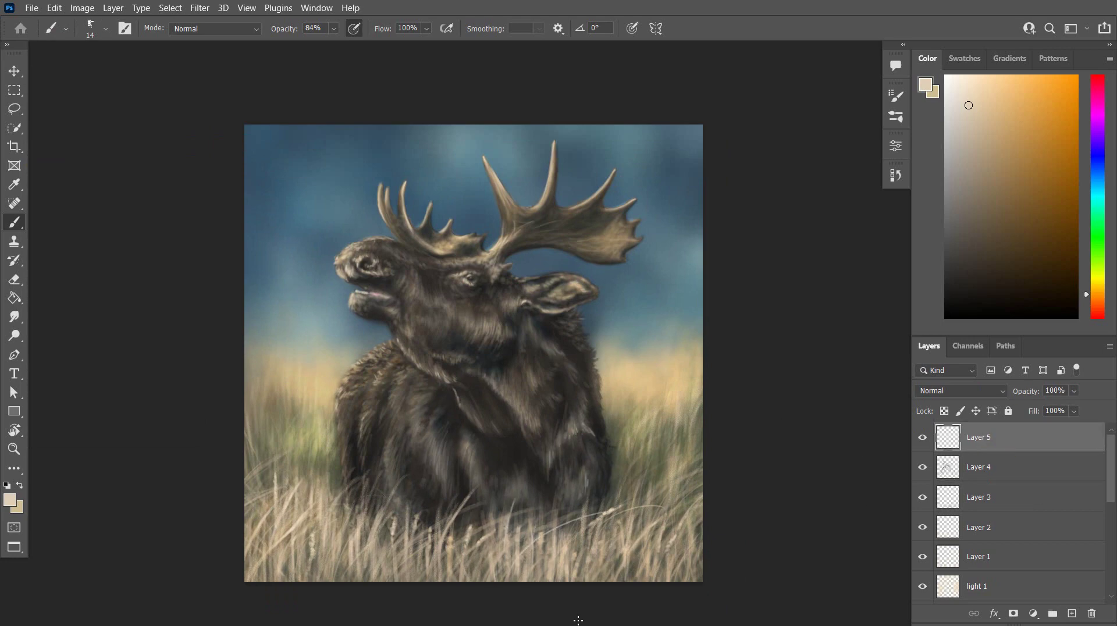
left_click(105, 29)
left_click_drag(88, 76, 93, 76)
left_click(267, 541)
left_click_drag(263, 529, 266, 581)
Stamp all visible layers into a new layer and open Tilt-Shift blur on it, widening and angling the focus band diagonally
key("ctrl+shift+alt+e")
left_click(199, 7)
mouse_move(327, 192)
left_click(411, 217)
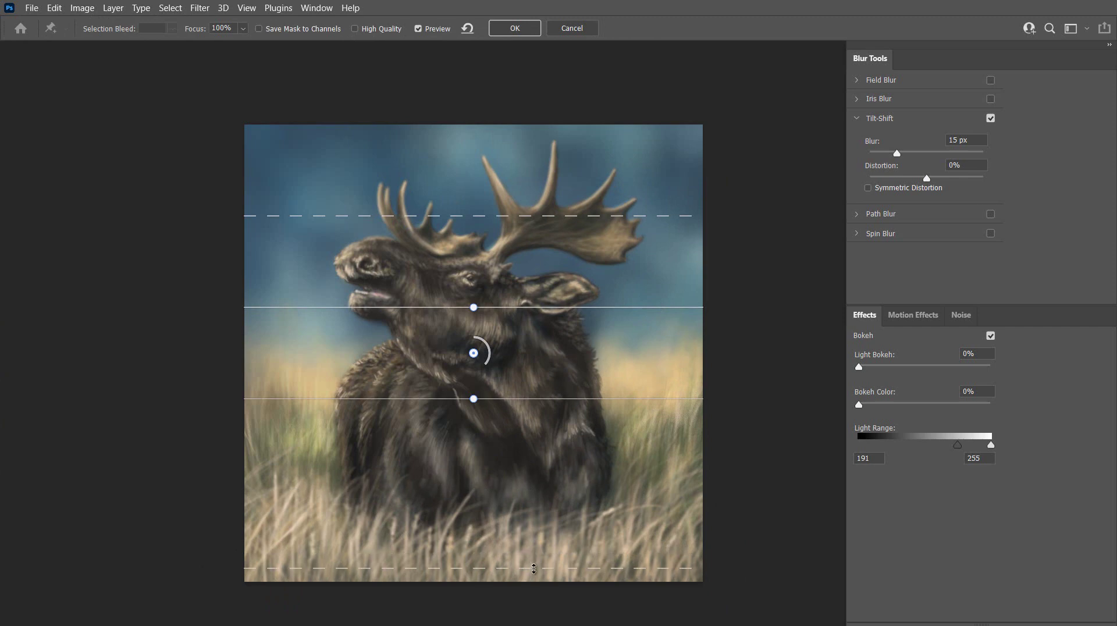
left_click_drag(511, 307, 511, 130)
left_click_drag(474, 353, 481, 345)
left_click_drag(549, 90, 692, 190)
left_click_drag(503, 422, 463, 450)
left_click_drag(658, 201, 623, 243)
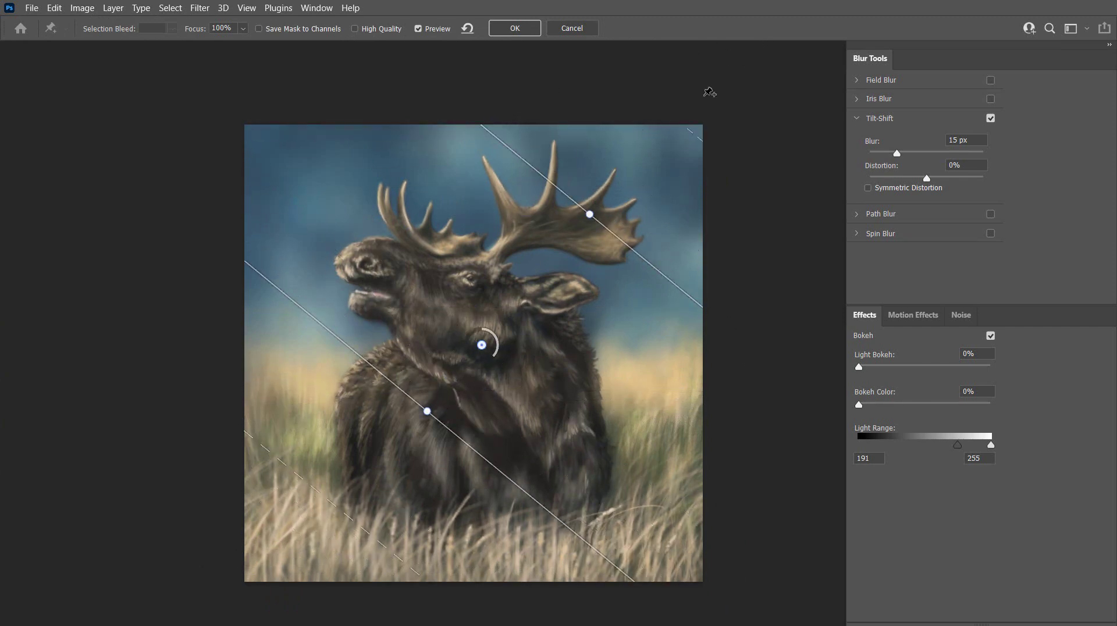
Rotate the tilt-shift focus band back close to horizontal, fine-tune its width and blur amount, and apply the blur
left_click_drag(708, 93, 794, 214)
left_click_drag(497, 362, 492, 350)
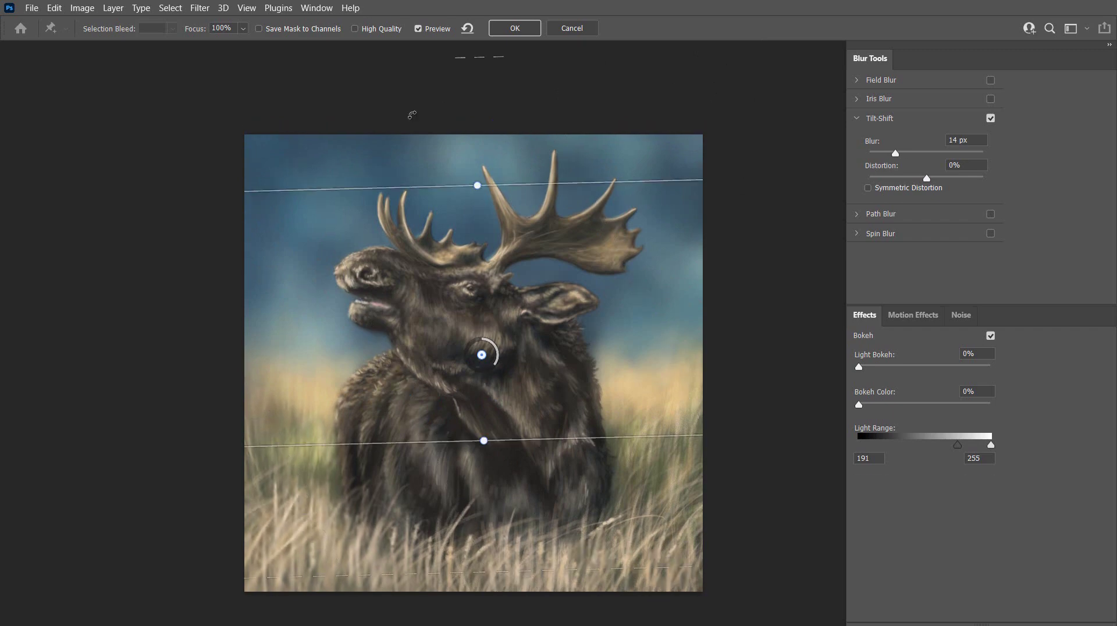
mouse_move(519, 438)
left_mouse_down()
mouse_move(519, 367)
mouse_move(519, 452)
left_mouse_up()
left_click_drag(495, 369, 496, 365)
left_click(515, 27)
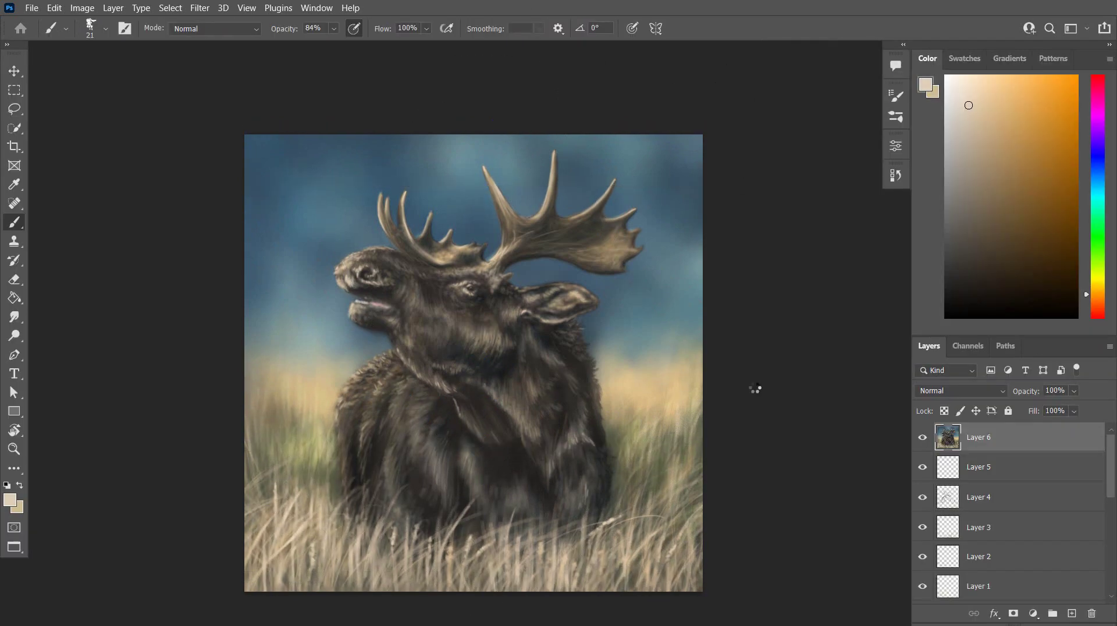
Add a layer, set the brush to 17 px, merge the layer down, and add a fresh empty layer above
left_click(1072, 614)
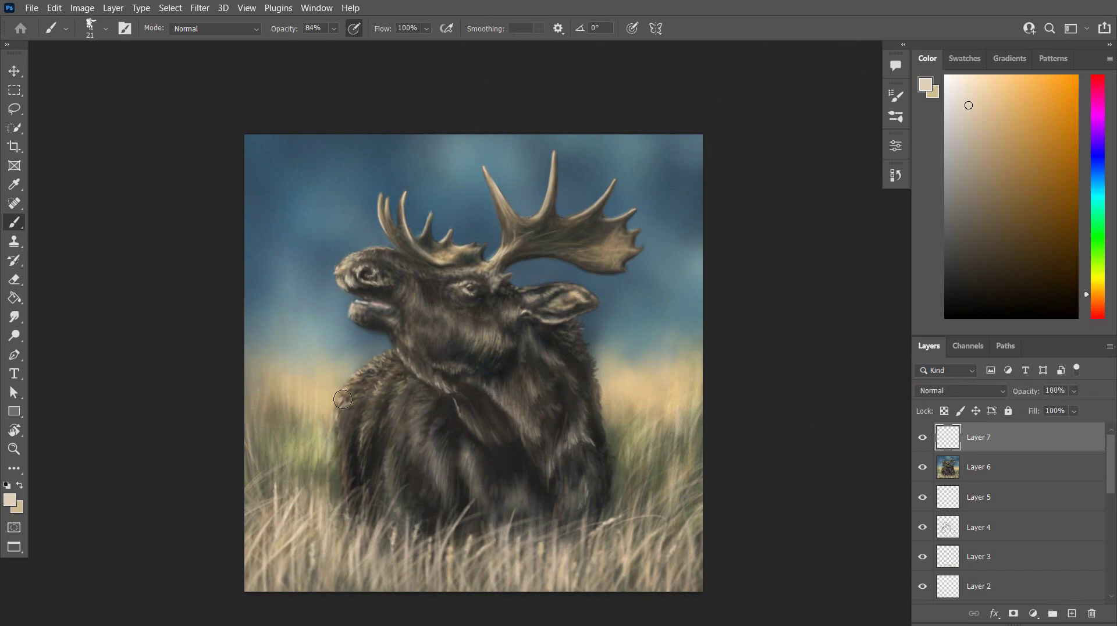
left_click(98, 28)
left_click_drag(92, 77, 89, 78)
left_click(199, 526)
key("ctrl+e")
left_click(1072, 614)
left_click(962, 391)
left_click(962, 391)
Try a Color Lookup adjustment layer with the Crisp_Warm.look 3DLUT file
left_click(1034, 614)
left_click(1032, 536)
left_click(800, 189)
left_click(793, 298)
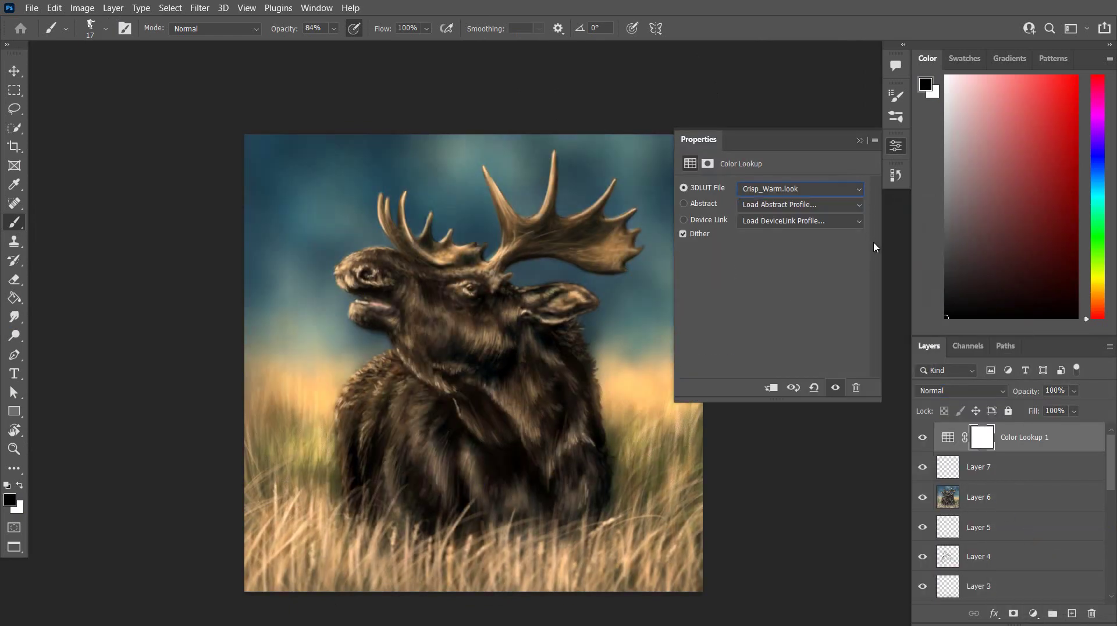
Lower the Color Lookup layer's opacity to judge the grading, and delete the adjustment layer
left_click(1073, 391)
left_click_drag(1094, 410, 1059, 411)
left_click(1026, 445)
left_click(1075, 391)
left_click(1033, 478)
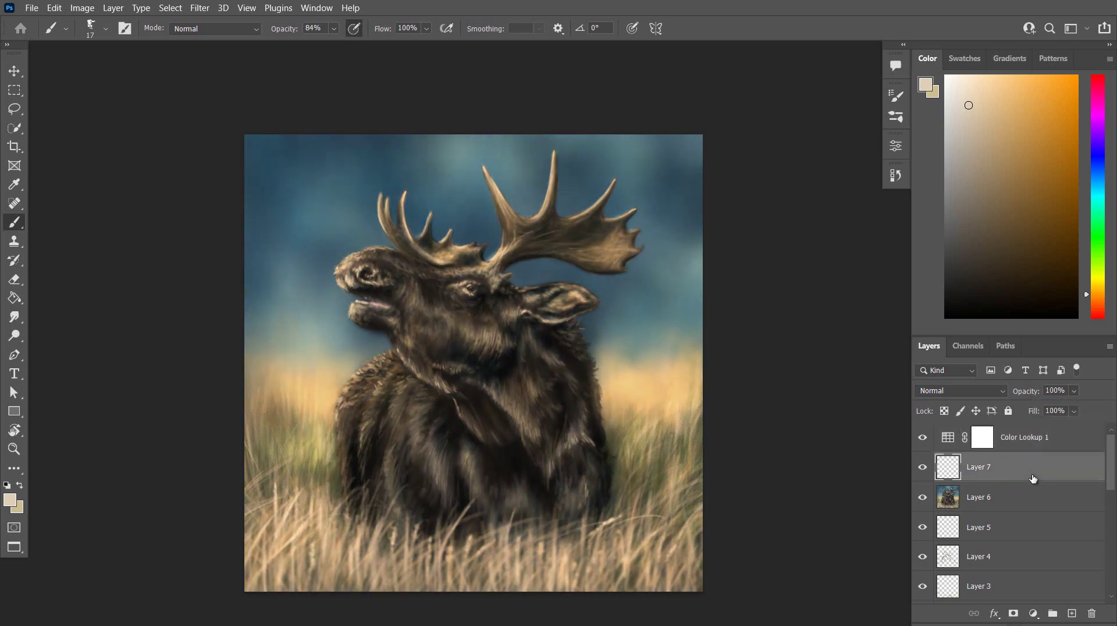
left_click(1028, 439)
key("Delete")
Set Layer 7's blend mode to Multiply and choose the soft round brush Měkký kulatý
left_click(964, 391)
left_click(948, 289)
left_click(105, 28)
scroll(175, 291, "up", 5)
left_click(99, 195)
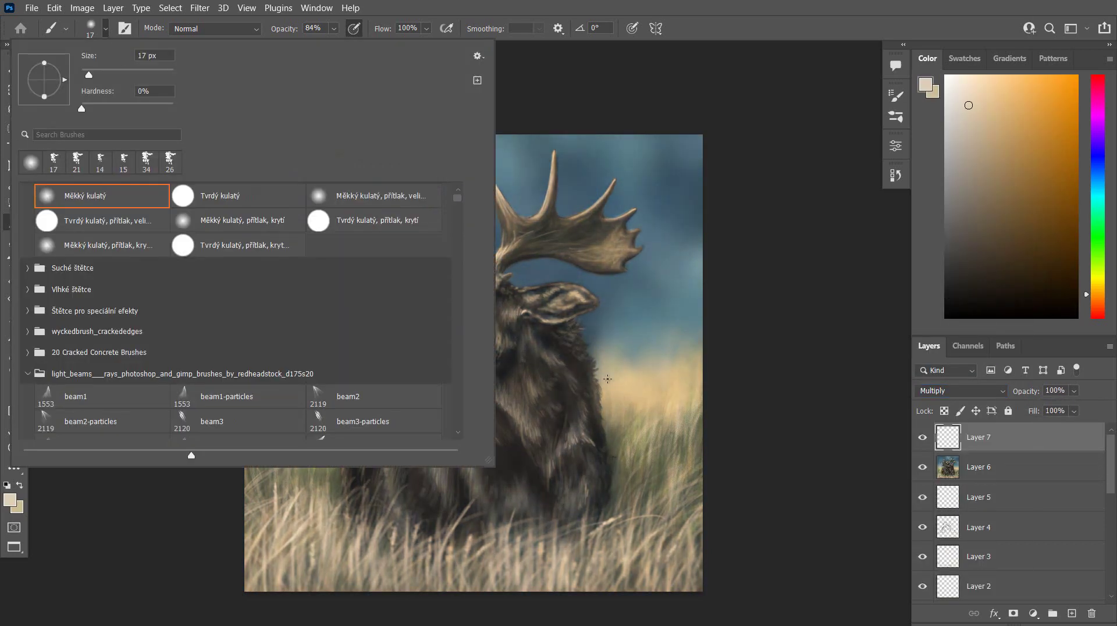
Enlarge the brush to 132 px and sample a muted blue from the sky as the foreground color
left_click_drag(610, 379, 625, 385)
key("x")
left_click(10, 500)
left_click(291, 326)
key("Return")
key("b")
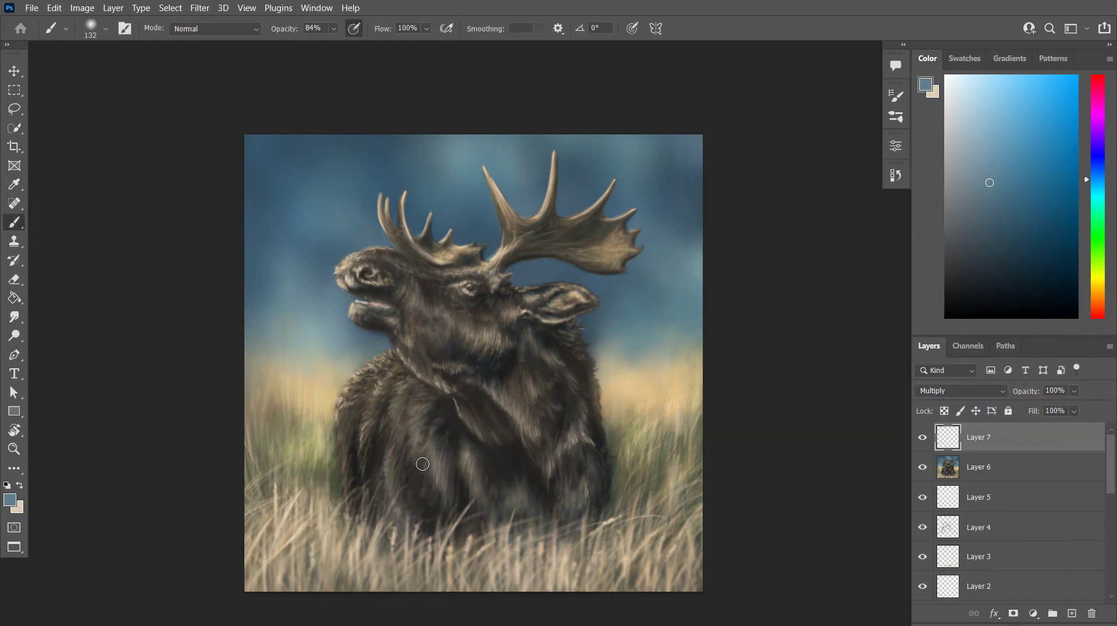
Set the brush to 99 px and paint muted blue shading over the grass and the moose's fur
left_click(105, 29)
left_click_drag(133, 71, 127, 71)
left_click_drag(256, 454, 273, 414)
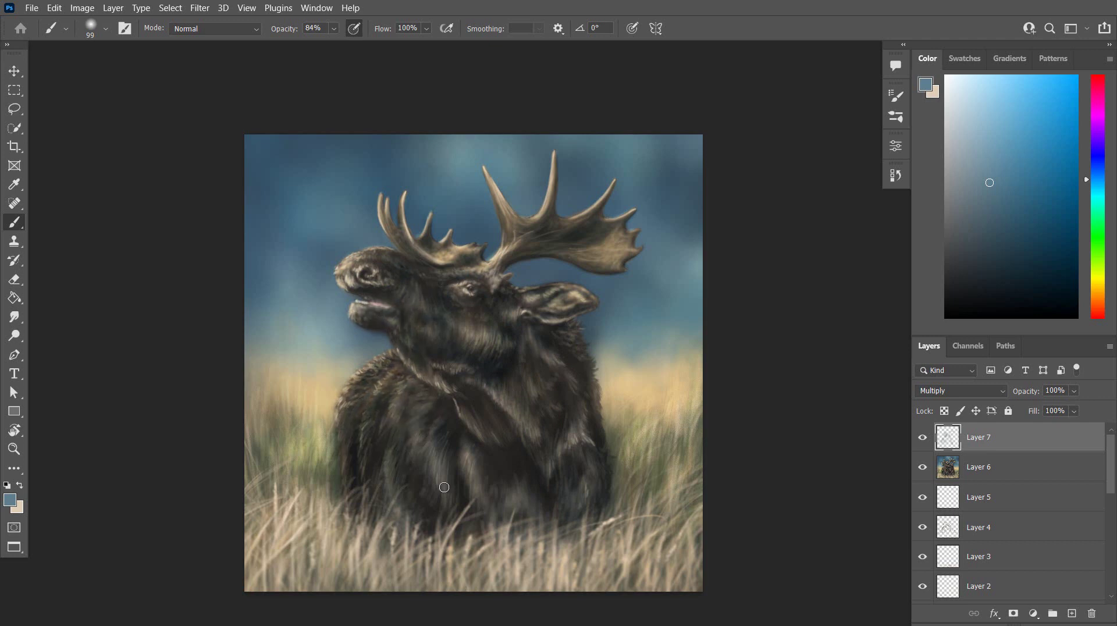
left_click_drag(533, 549, 523, 592)
Reduce the brush to 48 px and paint blue shadows into the foreground grass below the moose
left_click(105, 28)
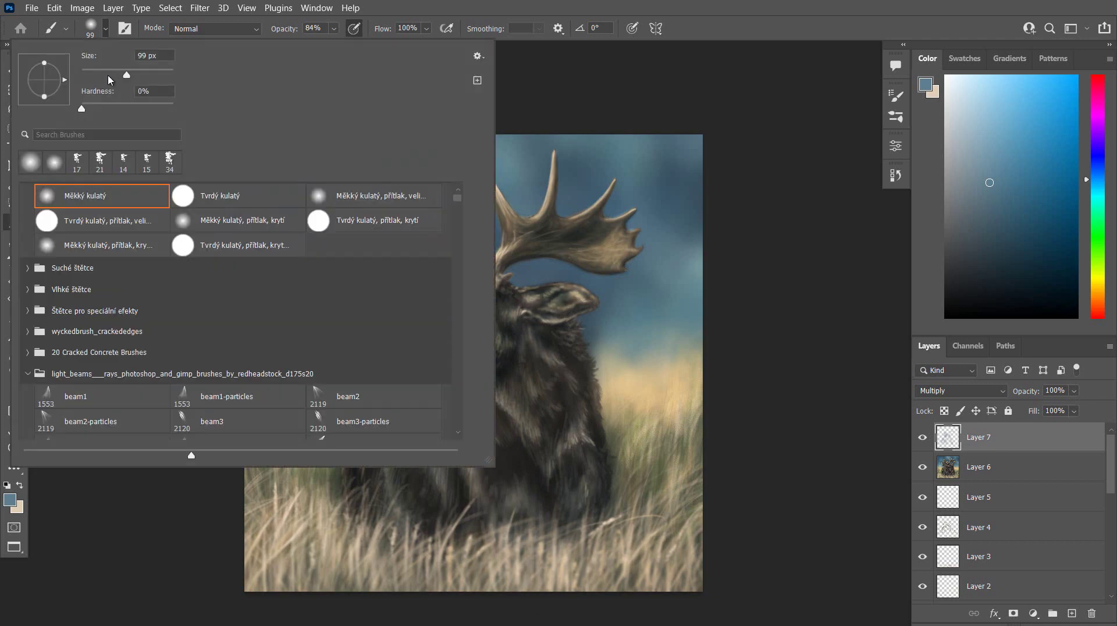
left_click_drag(124, 75, 110, 76)
left_click_drag(384, 543, 363, 593)
mouse_move(428, 561)
left_mouse_down()
mouse_move(414, 590)
mouse_move(372, 593)
left_mouse_up()
left_click_drag(303, 564, 289, 589)
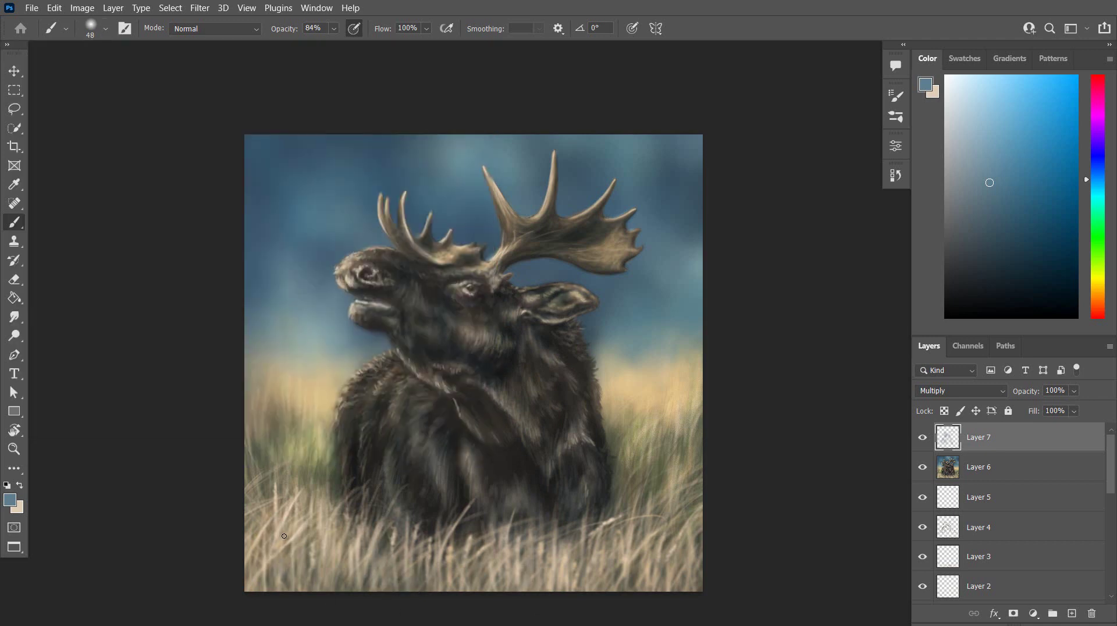
Reduce the brush to 31 px and add finer shadow strokes between the front-left grass blades
left_click(105, 29)
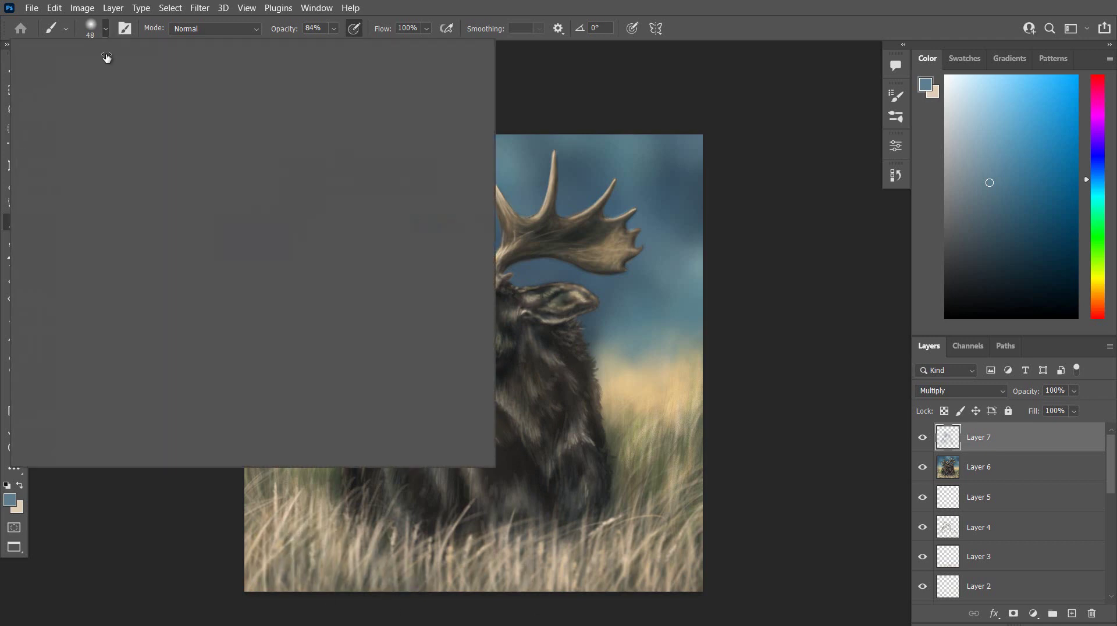
left_click_drag(110, 76, 105, 76)
left_click_drag(295, 543, 273, 587)
left_click_drag(388, 571, 372, 590)
left_click_drag(424, 567, 414, 590)
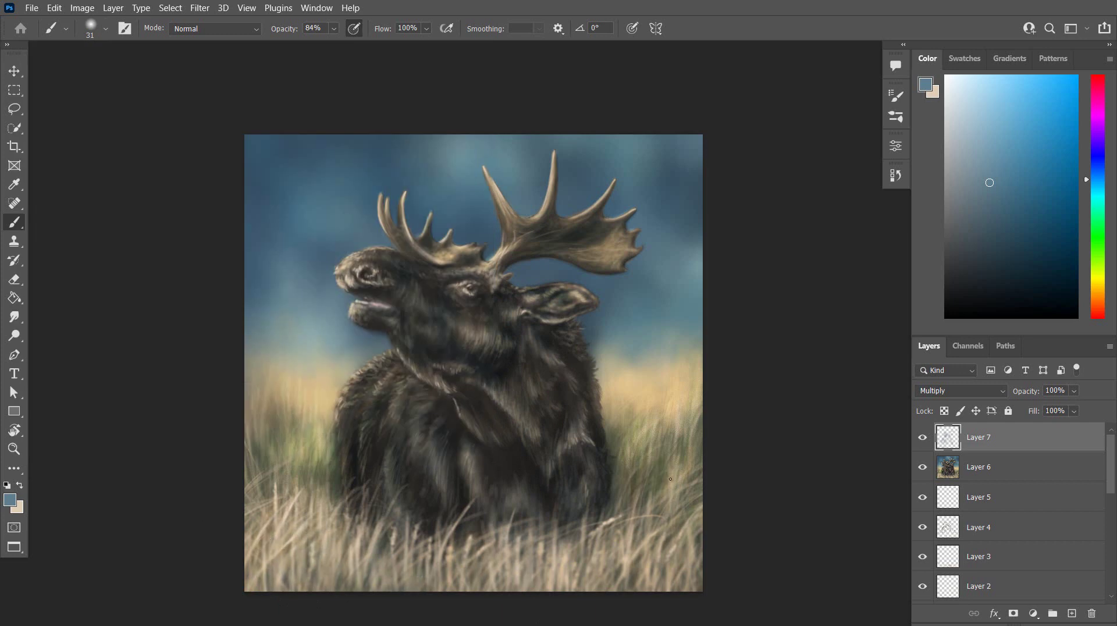
Paint fine blue shadows in the grass to the right of the moose, below its chest and beside its flank
left_click_drag(679, 460, 671, 487)
left_click_drag(691, 444, 667, 512)
left_click_drag(671, 495, 665, 519)
left_click_drag(618, 483, 587, 575)
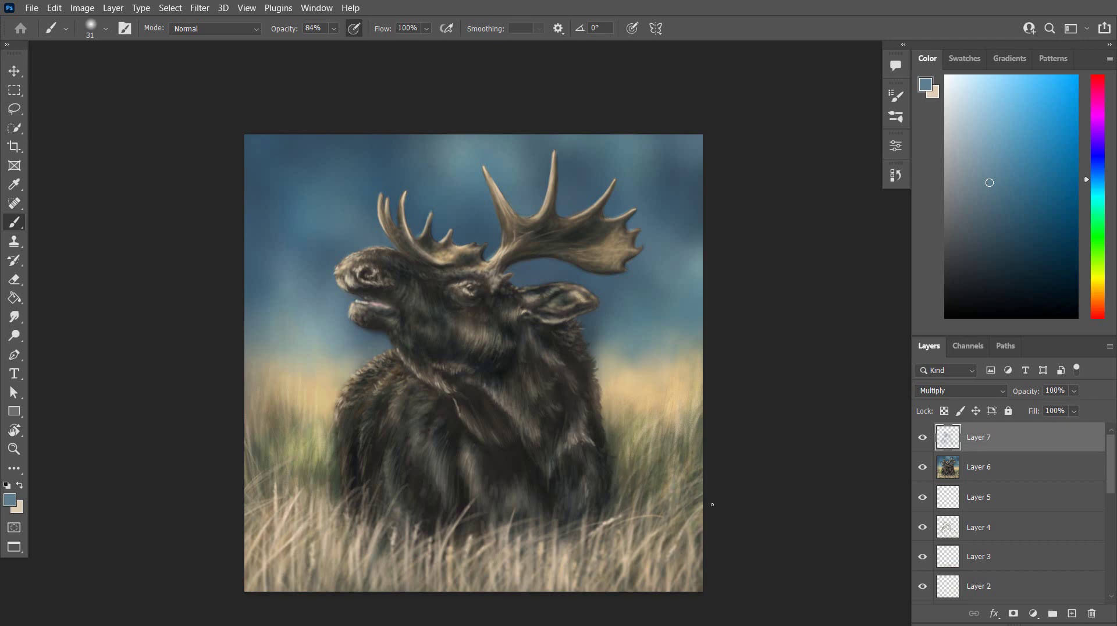
left_click_drag(701, 544, 670, 584)
left_click_drag(503, 524, 504, 565)
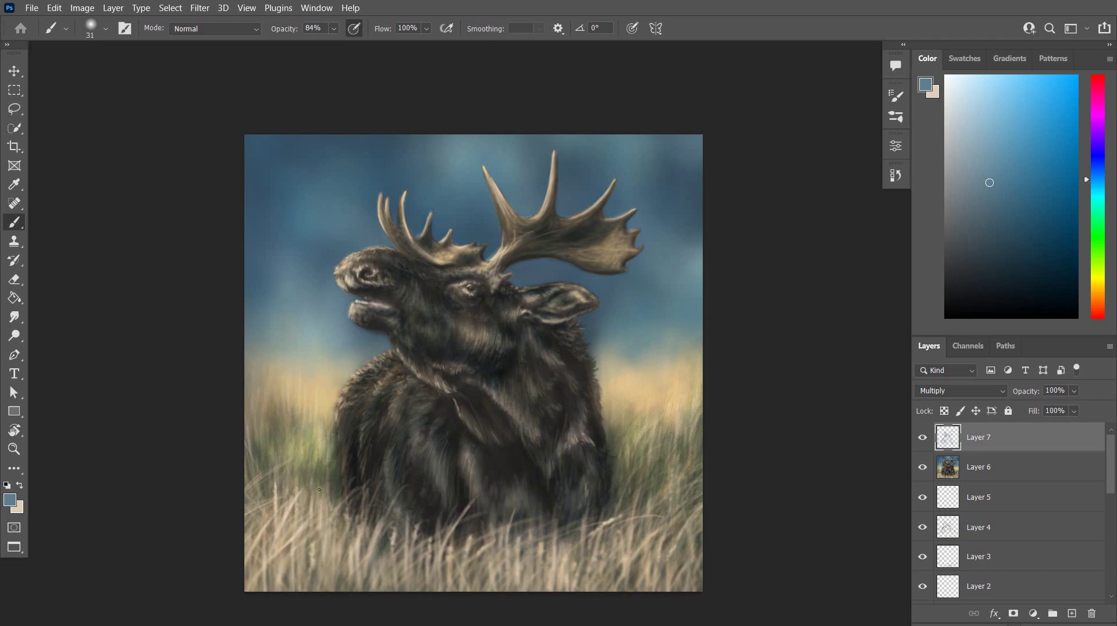
left_click_drag(318, 490, 327, 513)
Add a new layer in Overlay mode, swap to the cream color, and paint light strokes in the left grass
left_click(1072, 614)
left_click(960, 393)
left_click(939, 404)
left_click(19, 485)
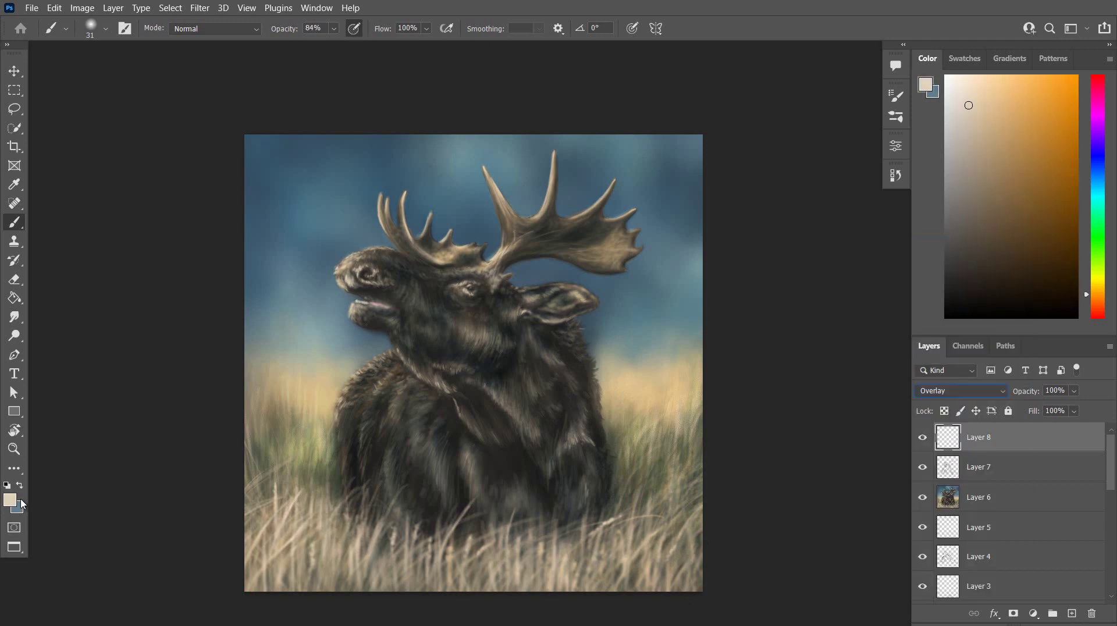
mouse_move(273, 437)
left_mouse_down()
mouse_move(276, 491)
mouse_move(289, 491)
left_mouse_up()
left_click_drag(314, 458, 313, 474)
Set the brush to 23 px and paint cream overlay highlights on the grass on both sides of the moose
left_click(105, 29)
left_click_drag(95, 75, 92, 75)
left_click(318, 565)
left_click_drag(367, 485, 360, 533)
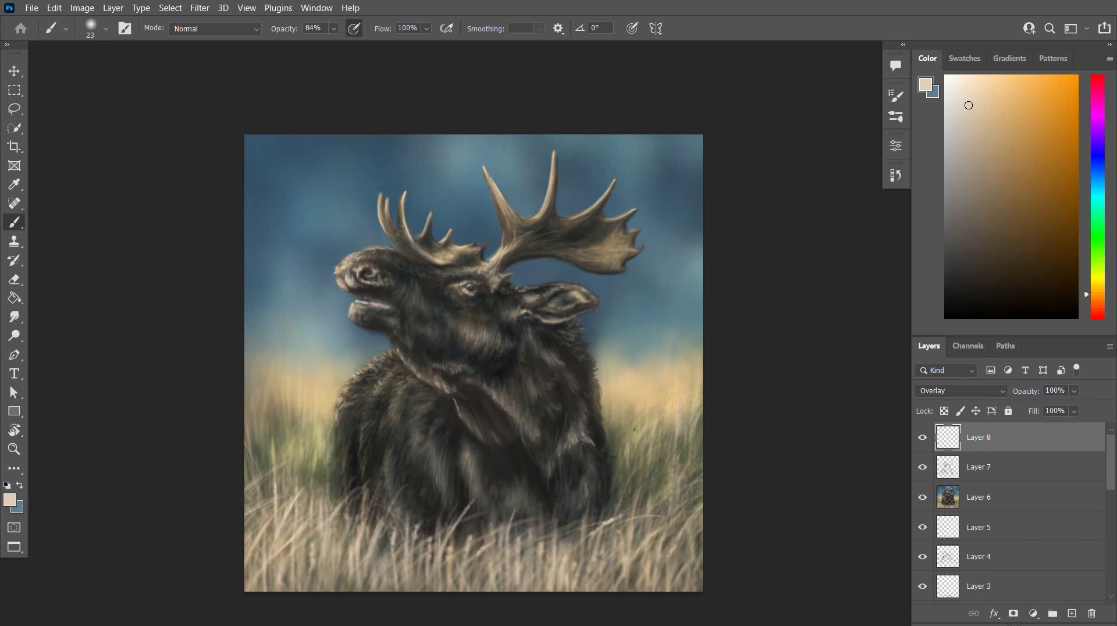
left_click_drag(637, 449, 664, 416)
left_click_drag(277, 412, 276, 389)
left_click_drag(299, 429, 294, 478)
left_click_drag(315, 440, 304, 495)
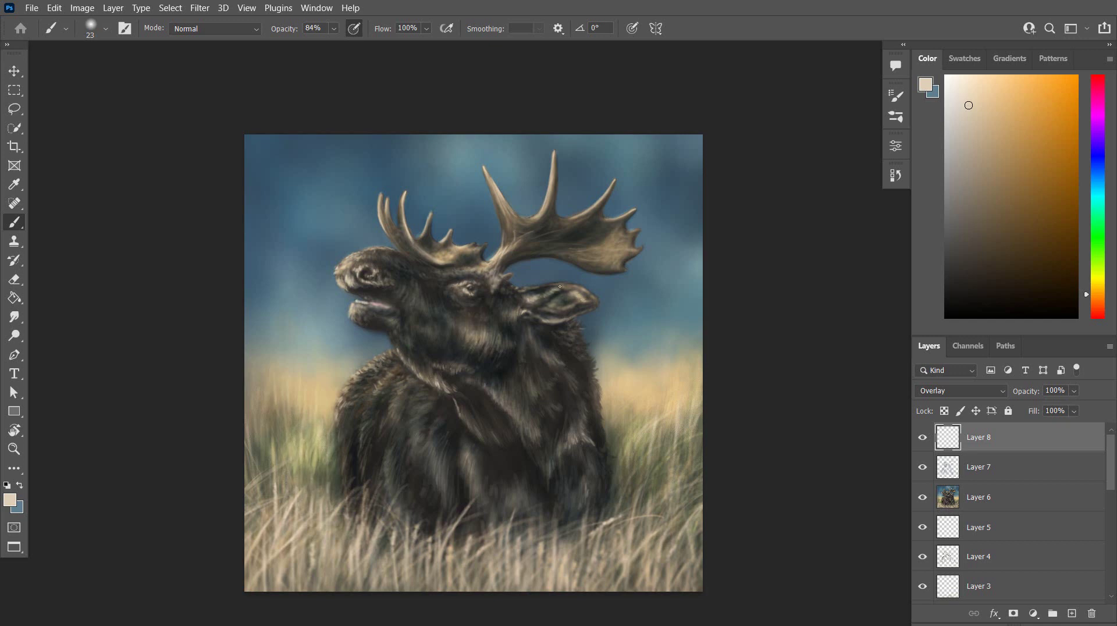
Paint cream overlay highlights inside the moose's ear and on its body fur
left_click_drag(571, 293, 584, 295)
left_click_drag(574, 306, 555, 315)
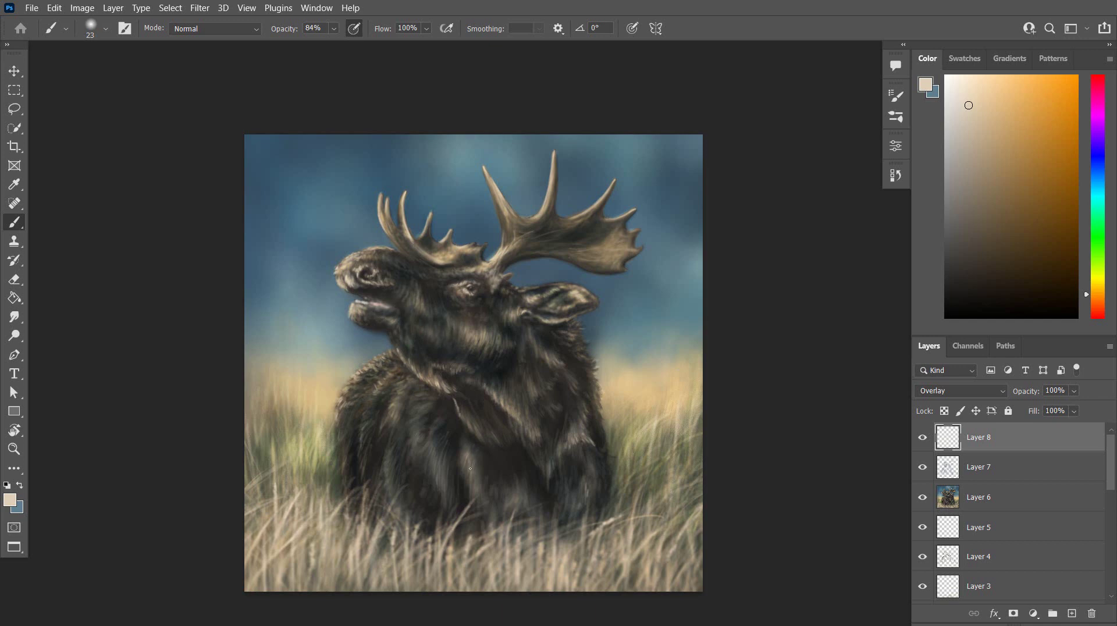
mouse_move(470, 468)
left_mouse_down()
mouse_move(483, 483)
mouse_move(431, 483)
left_mouse_up()
Try a broad overlay glow over the left background with a 338 px brush, and step back in the history
left_click(106, 31)
left_click_drag(135, 79, 153, 82)
left_click_drag(282, 303, 309, 444)
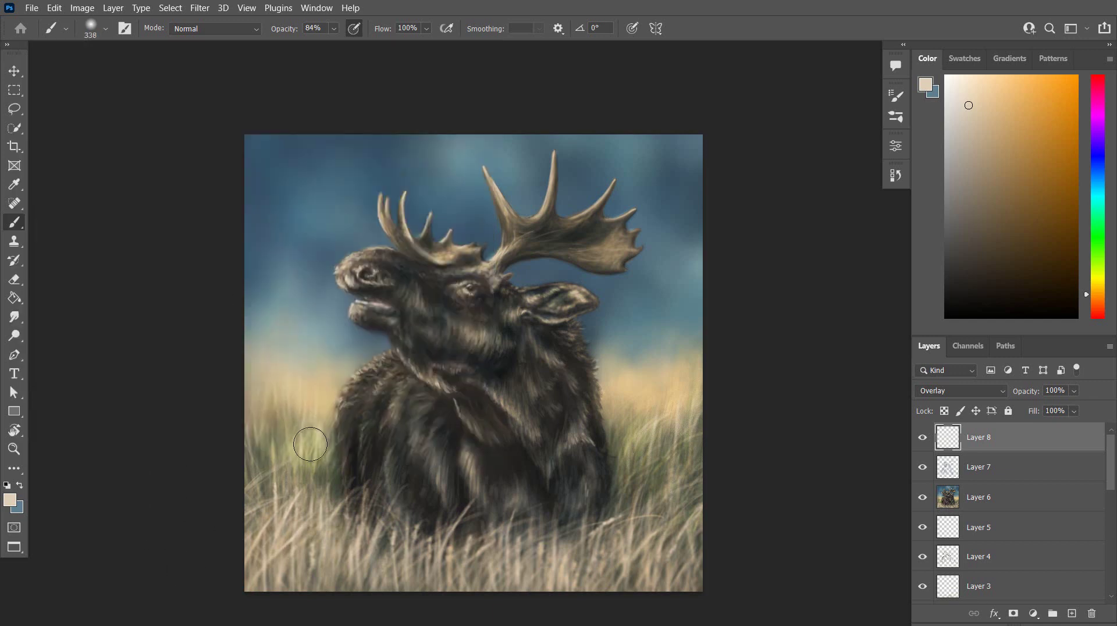
left_click(895, 175)
left_click(809, 259)
left_click(896, 176)
Add a new layer, choose the 15 px textured brush, and set the foreground to a warmer light peach
left_click(1072, 614)
left_click(106, 28)
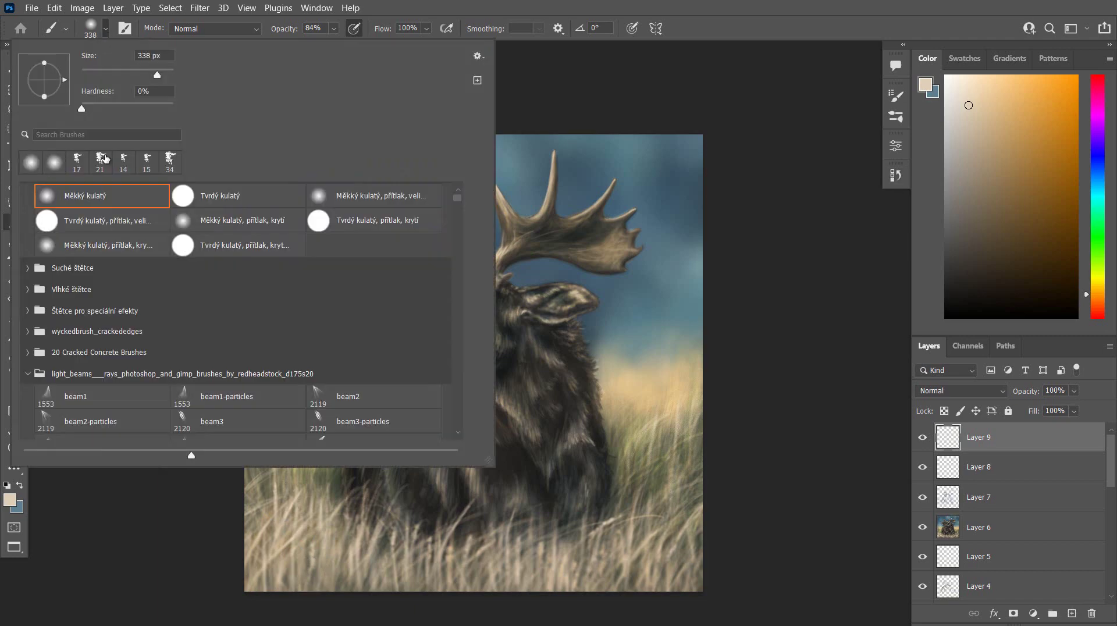
left_click(147, 160)
left_click(10, 499)
left_click(745, 200)
left_click(1047, 179)
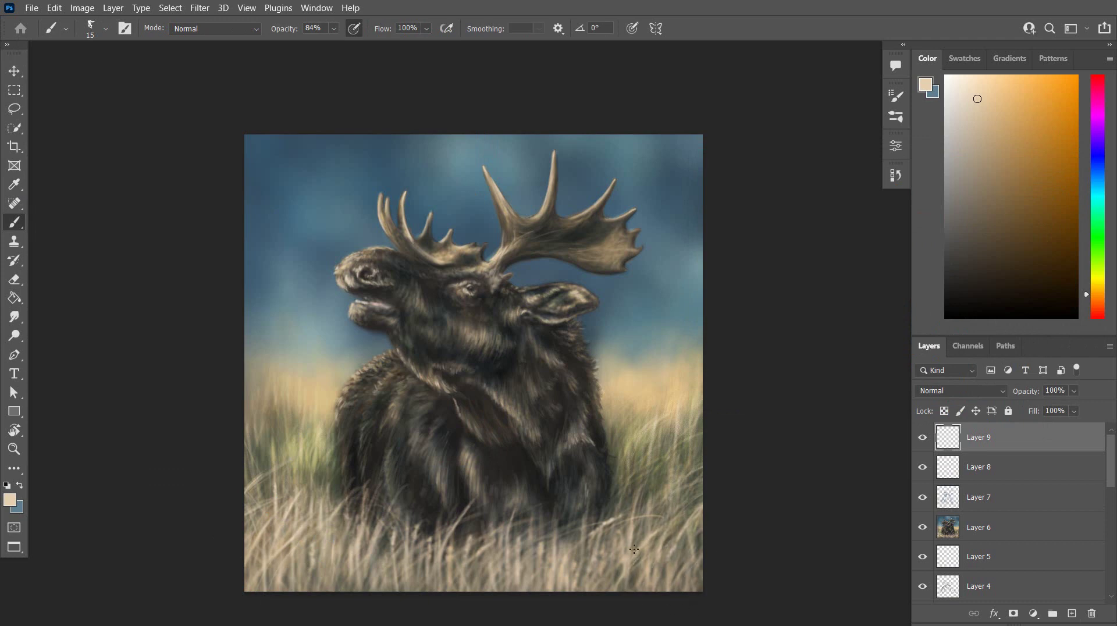
Try long peach strokes across the lower body and grass with a 28 px brush, and undo them
left_click(106, 29)
left_click(147, 174)
left_click_drag(451, 538, 546, 493)
left_click_drag(463, 520, 586, 502)
left_click_drag(413, 526, 538, 480)
key("ctrl+z")
key("ctrl+z")
key("ctrl+z")
Stamp all visible layers into a new layer and set the brush to Color Dodge mode at 9% opacity
key("ctrl+shift+alt+e")
key("alt+shift+d")
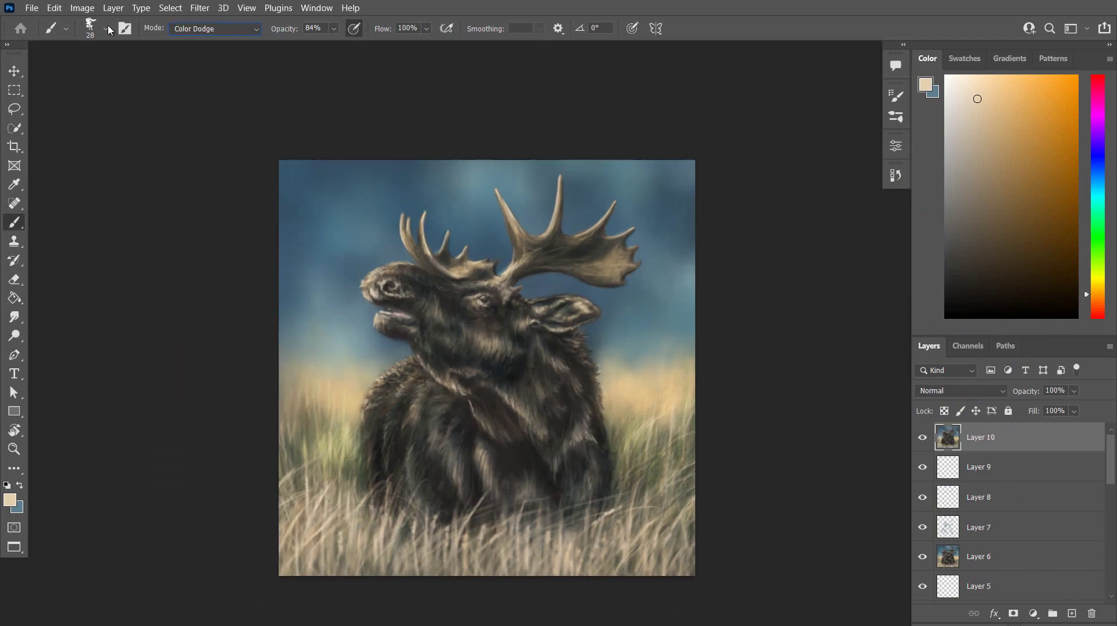
left_click(106, 29)
left_click(102, 159)
left_click(135, 74)
left_click(334, 28)
left_click_drag(350, 46, 295, 45)
Set the soft brush to 322 px and brighten the sky behind the moose's head and antlers
left_click(106, 29)
left_click_drag(137, 75, 155, 75)
left_click(194, 506)
mouse_move(307, 305)
left_mouse_down()
mouse_move(297, 369)
mouse_move(352, 401)
mouse_move(381, 192)
mouse_move(530, 234)
left_mouse_up()
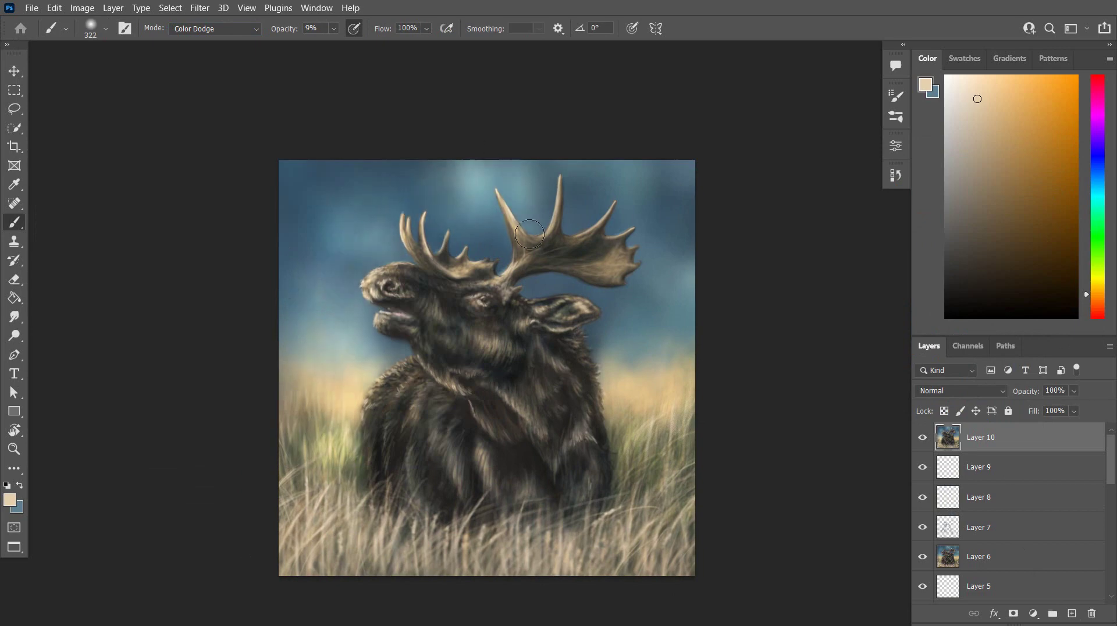
Enlarge the brush further and brighten the horizon and background on both sides of the moose
left_click(106, 28)
left_click_drag(155, 75, 164, 75)
left_click(741, 217)
mouse_move(694, 352)
left_mouse_down()
mouse_move(708, 247)
mouse_move(663, 309)
left_mouse_up()
mouse_move(345, 399)
left_mouse_down()
mouse_move(300, 272)
mouse_move(311, 347)
left_mouse_up()
Reduce the brush to 193 px and brighten the palm of the large antler
left_click(106, 29)
left_click_drag(164, 75, 150, 75)
left_click(588, 268)
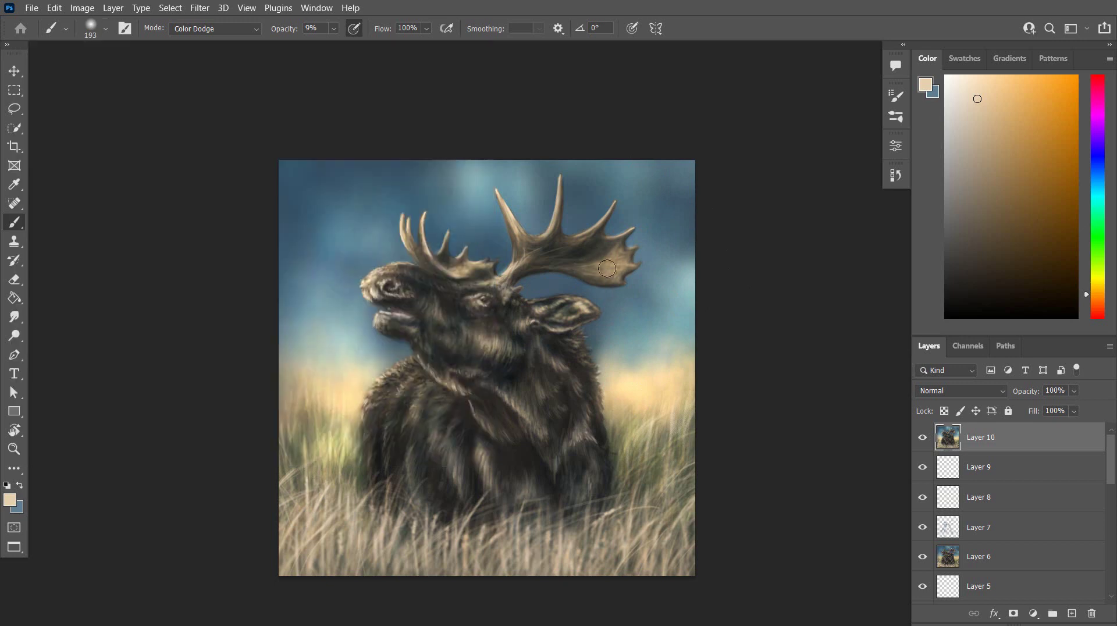
left_click_drag(607, 268, 617, 264)
Set the brush to 136 px and brighten the foreground grass and the fur along the moose's back
left_click(105, 29)
left_click_drag(149, 75, 138, 75)
left_click(227, 524)
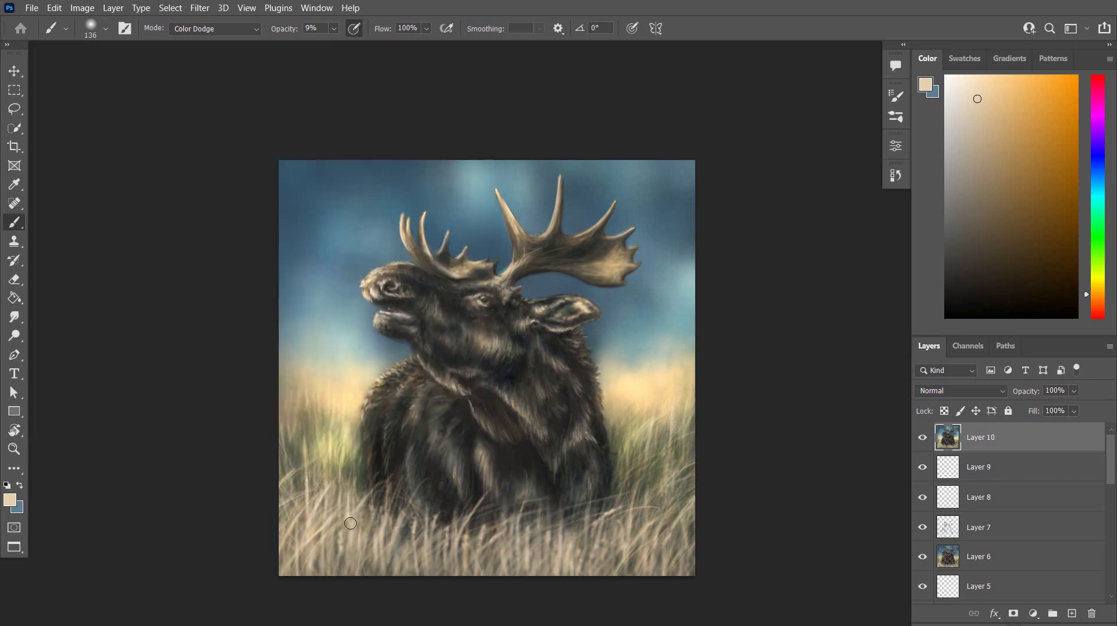
left_click_drag(350, 523, 354, 561)
left_click_drag(382, 531, 389, 560)
left_click_drag(374, 391, 418, 370)
mouse_move(517, 523)
left_mouse_down()
mouse_move(513, 569)
mouse_move(507, 557)
left_mouse_up()
left_click_drag(470, 521, 460, 557)
left_click_drag(540, 524, 540, 562)
left_click_drag(581, 524, 580, 548)
Brighten the grass to the right of the moose with vertical dodge strokes
left_click_drag(622, 398, 620, 445)
left_click_drag(644, 424, 643, 472)
left_click_drag(678, 404, 684, 435)
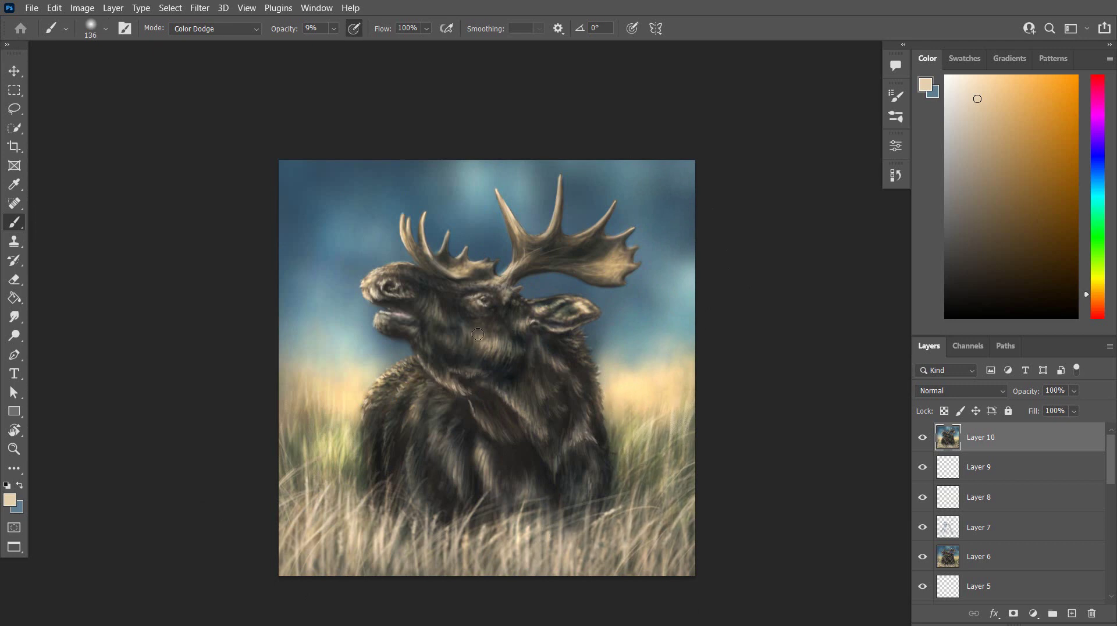
Brighten the moose's cheek, eye, muzzle and the tines and palms of both antlers
left_click_drag(484, 333, 479, 343)
left_click(482, 298)
left_click_drag(500, 198, 513, 230)
left_click_drag(561, 182, 551, 237)
left_click_drag(581, 236, 615, 202)
left_click_drag(627, 260, 603, 273)
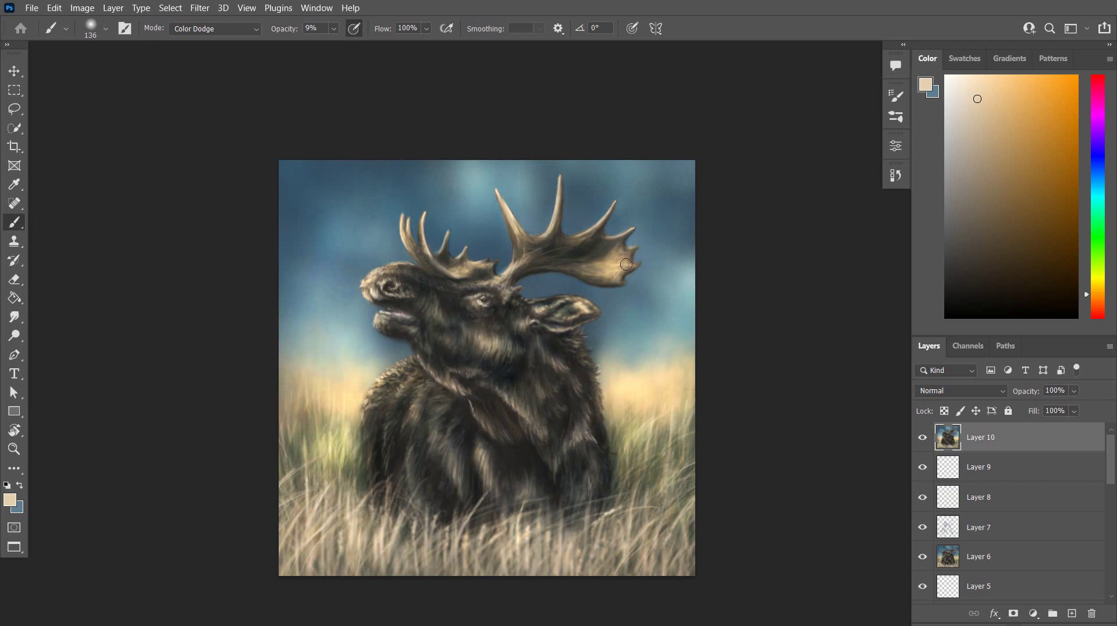
mouse_move(398, 326)
left_mouse_down()
mouse_move(378, 318)
mouse_move(396, 286)
left_mouse_up()
mouse_move(405, 217)
left_mouse_down()
mouse_move(421, 269)
mouse_move(443, 239)
mouse_move(496, 284)
mouse_move(548, 258)
left_mouse_up()
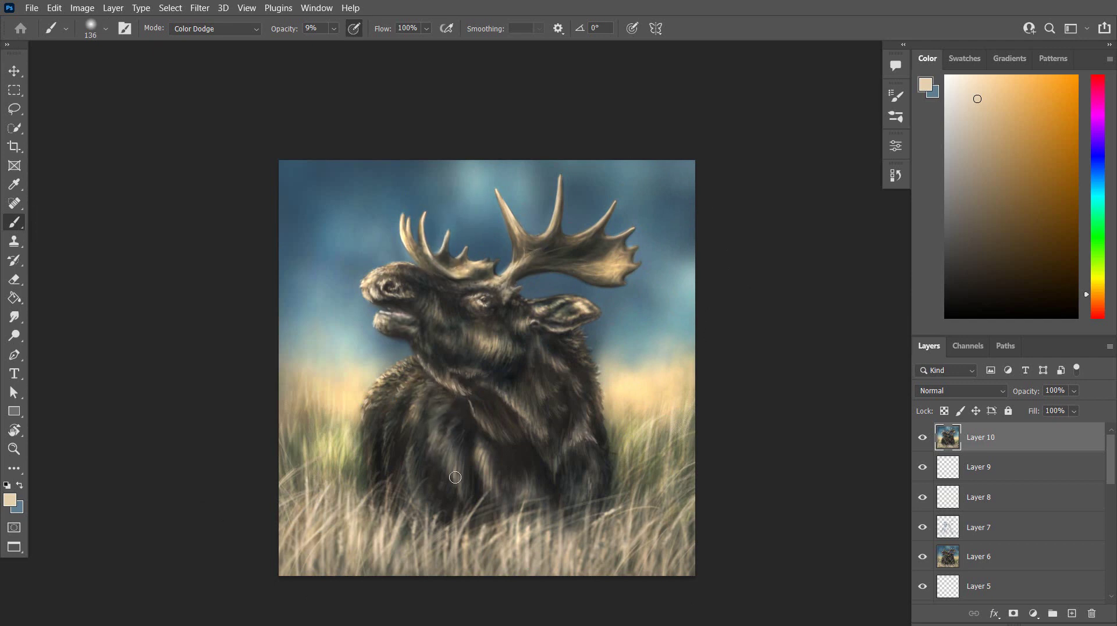
Reduce the brush to 95 px and brighten the grass and horizon on the left side of the painting
left_click(105, 29)
left_click_drag(152, 69, 141, 69)
left_click(273, 514)
mouse_move(275, 491)
left_mouse_down()
mouse_move(347, 483)
mouse_move(330, 476)
mouse_move(305, 505)
left_mouse_up()
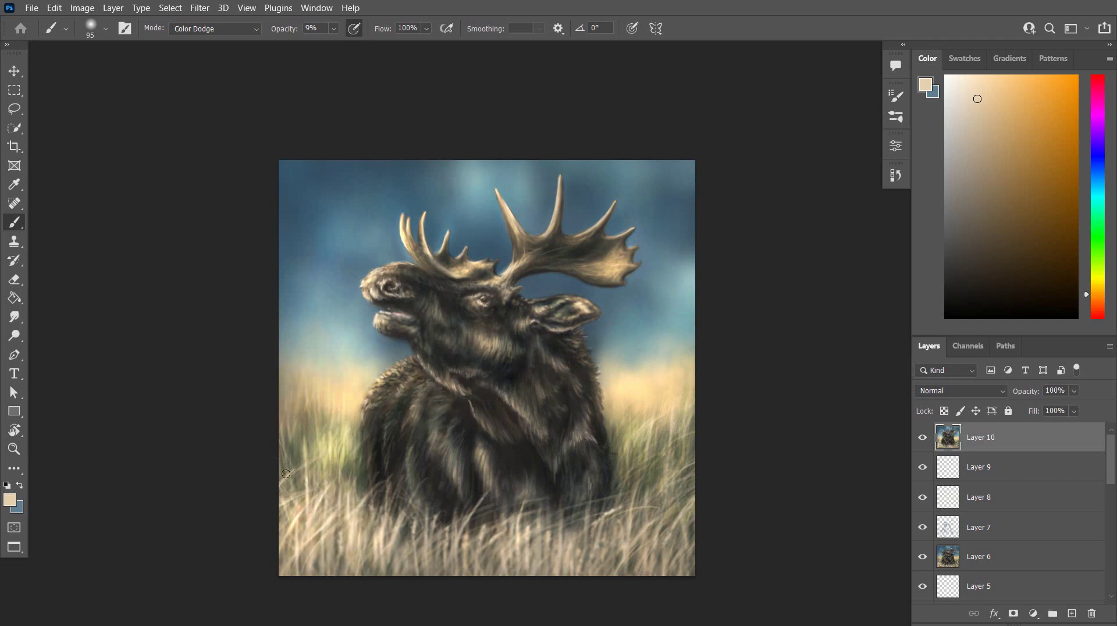
left_click_drag(291, 402, 306, 331)
left_click_drag(356, 401, 355, 459)
mouse_move(372, 544)
left_mouse_down()
mouse_move(367, 508)
mouse_move(363, 528)
left_mouse_up()
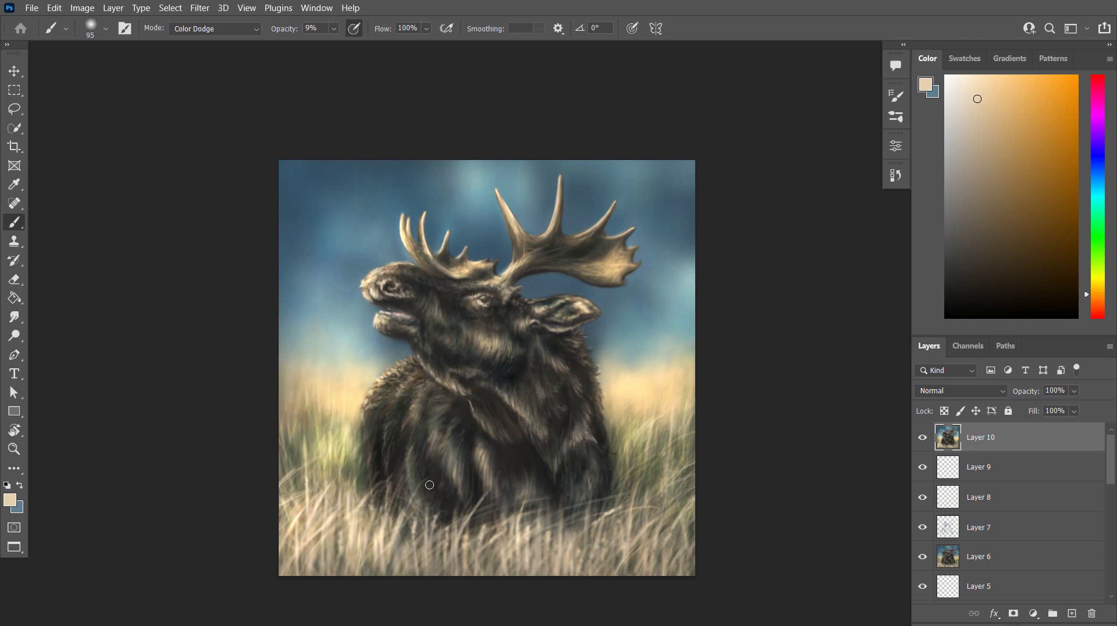
Add a Color Lookup adjustment layer using the Bleach Bypass.look 3DLUT file
left_click(1034, 614)
left_click(1033, 537)
left_click(789, 189)
left_click(790, 273)
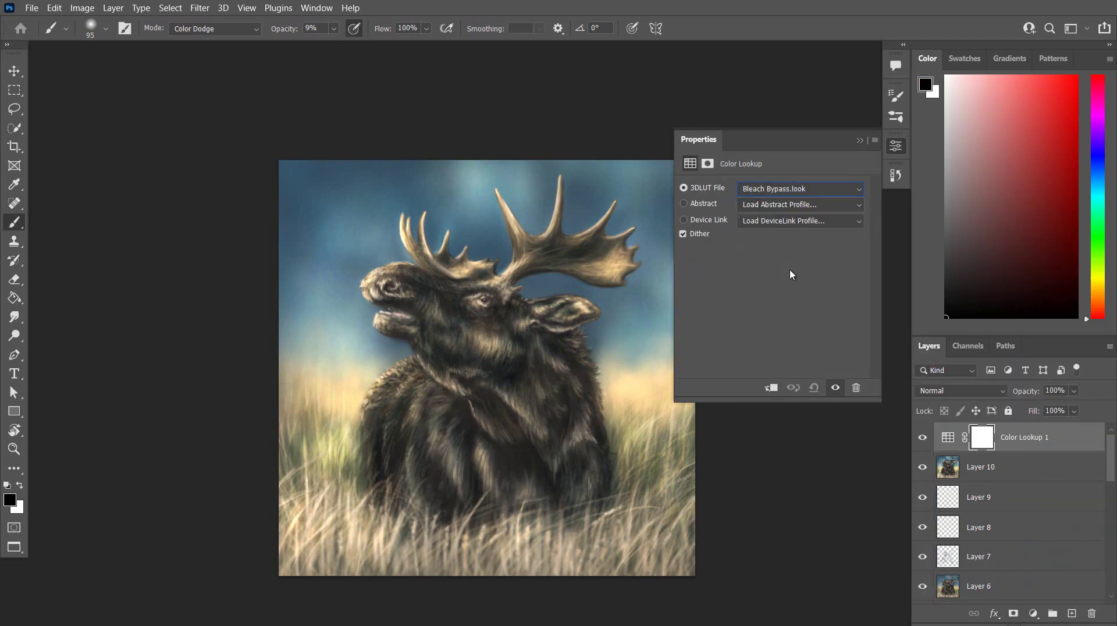
Try several other 3DLUT files on the Color Lookup layer, ending with EdgyAmber.3DL
left_click(792, 190)
left_click(793, 286)
left_click(796, 191)
left_click(789, 300)
left_click(791, 190)
left_click(789, 336)
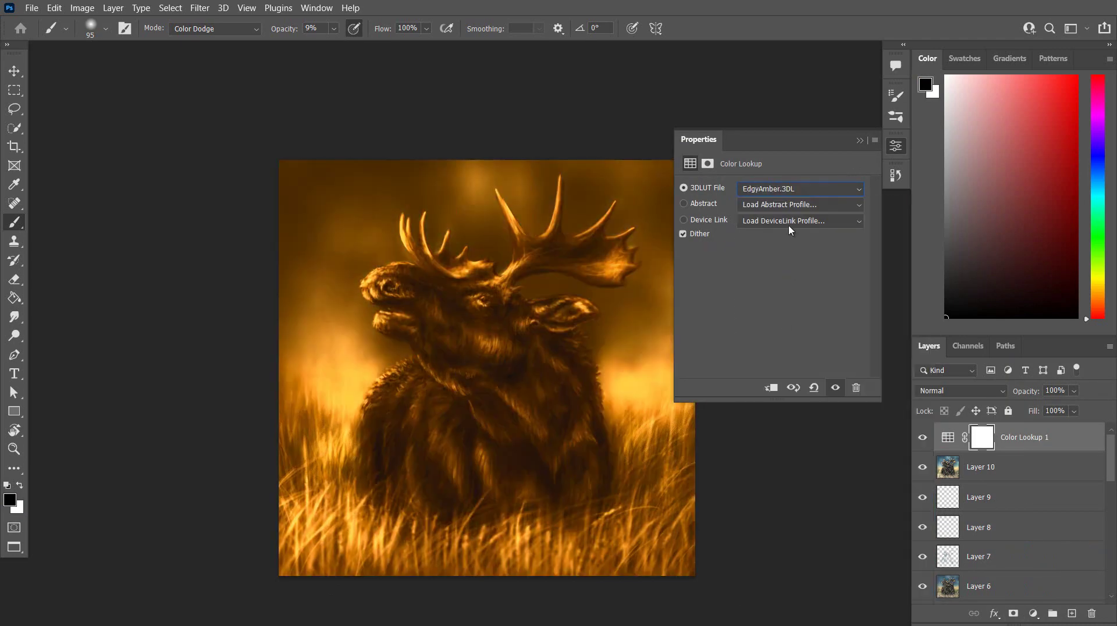
Try the FallColors.look file on the Color Lookup layer and compare the painting with and without it
left_click(784, 190)
left_click(795, 350)
left_click(923, 437)
left_click(923, 437)
left_click(923, 438)
left_click(923, 438)
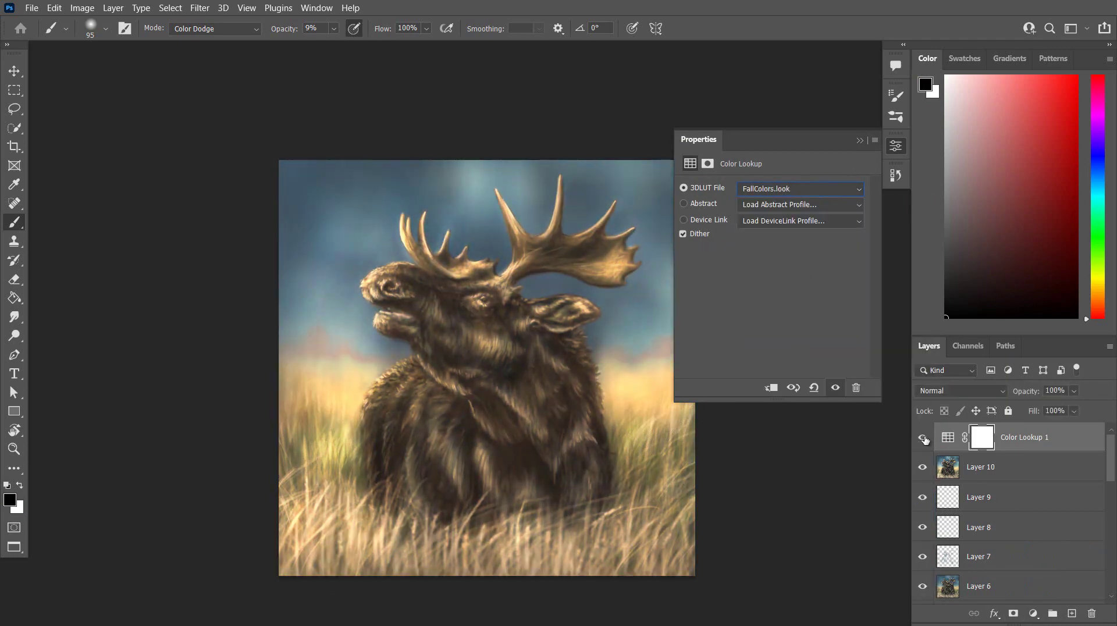
Try the Fuji F125 Kodak 2395 lookup and continue through the 3DLUT files to Soft_Warming.look
left_click(793, 190)
left_click(791, 365)
scroll(780, 189, "down", 8)
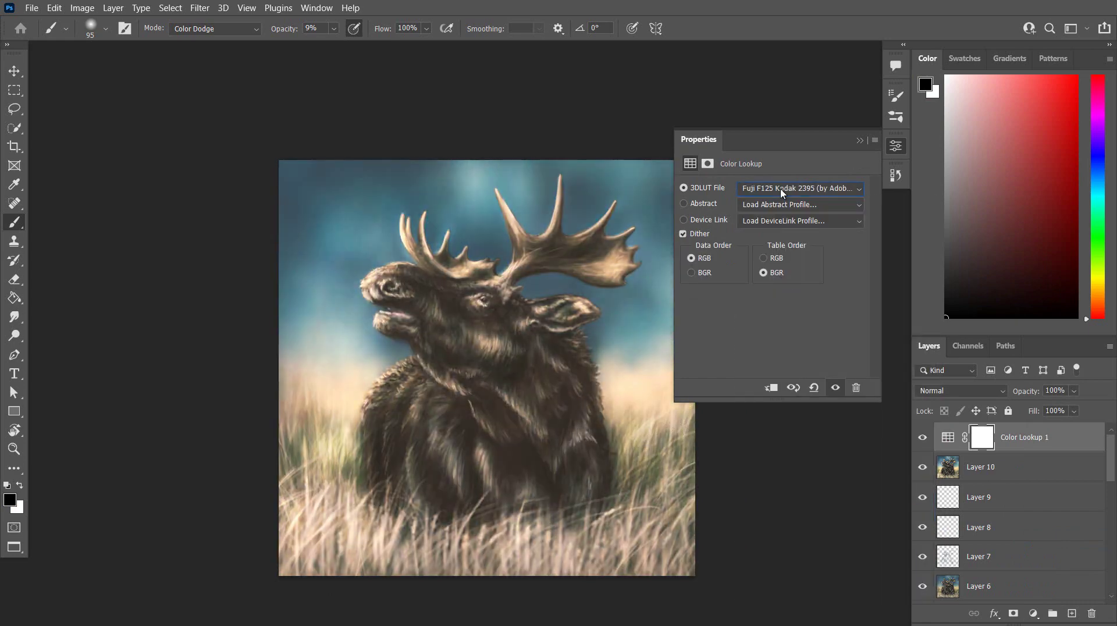
scroll(782, 191, "down", 3)
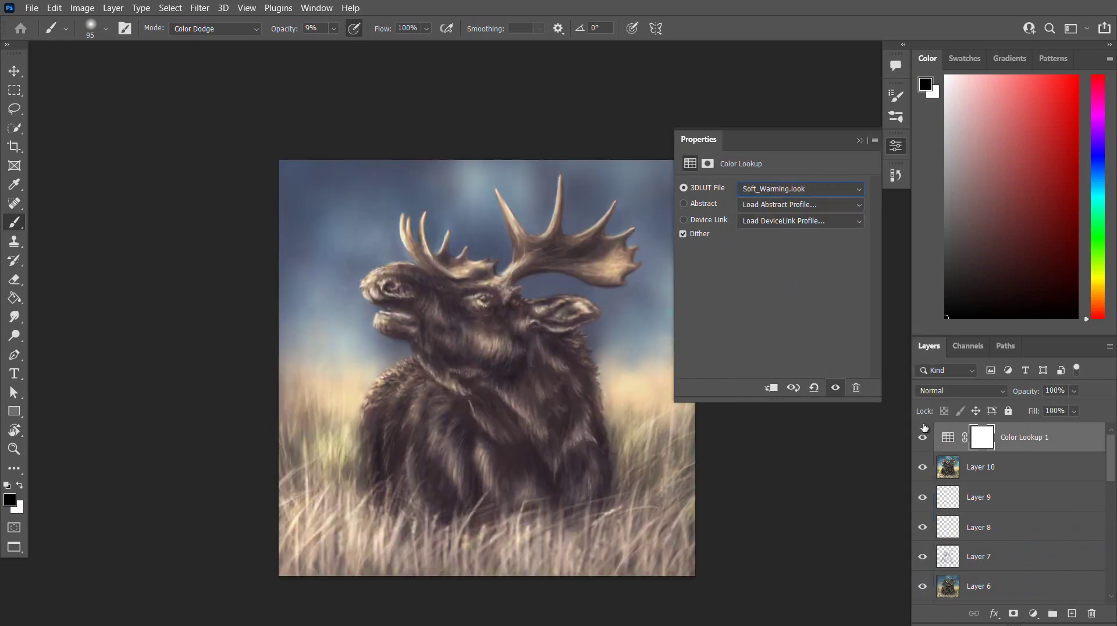
Invert the Color Lookup layer's mask to black and set the brush to Normal mode, 60% opacity and 259 px
left_click(989, 453)
key("ctrl+i")
left_click(215, 29)
left_click(195, 42)
left_click(334, 29)
left_click_drag(336, 45, 373, 45)
left_click(105, 29)
left_click_drag(133, 75, 152, 75)
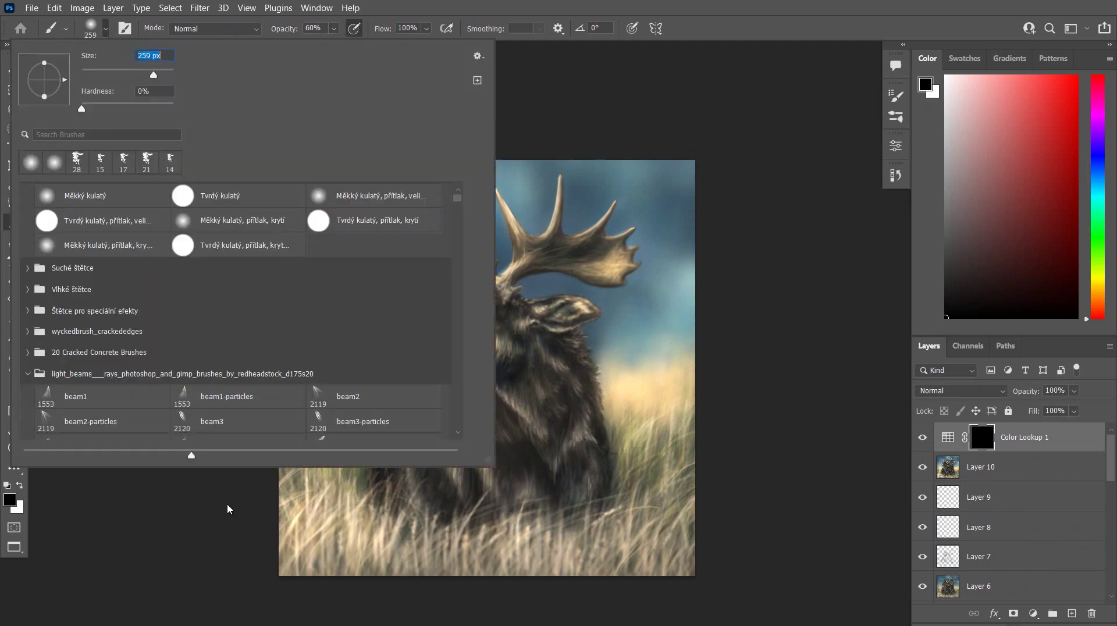
left_click(229, 509)
Paint white on the Color Lookup mask over the moose's body and compare the painting with and without the layer
key("x")
mouse_move(495, 440)
left_mouse_down()
mouse_move(609, 503)
mouse_move(458, 493)
mouse_move(537, 444)
mouse_move(529, 347)
mouse_move(547, 528)
left_mouse_up()
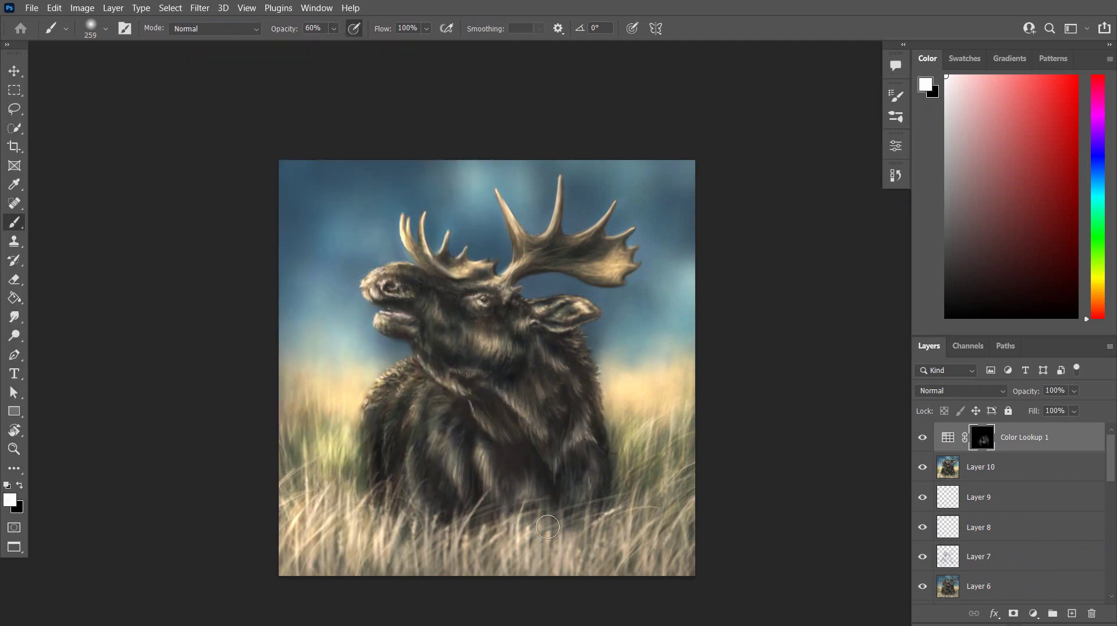
left_click(924, 439)
left_click(923, 437)
Reopen the Color Lookup settings and try other 3DLUT files, including EdgyAmber.3DL, on the masked area
double_click(981, 441)
double_click(948, 438)
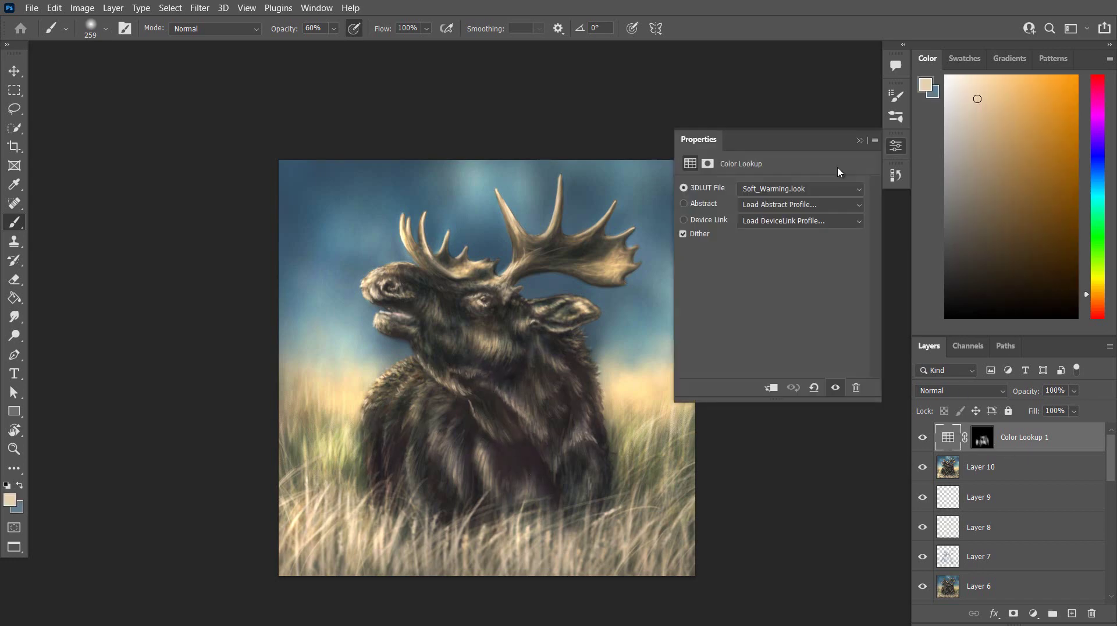
scroll(821, 191, "down", 2)
scroll(821, 191, "up", 20)
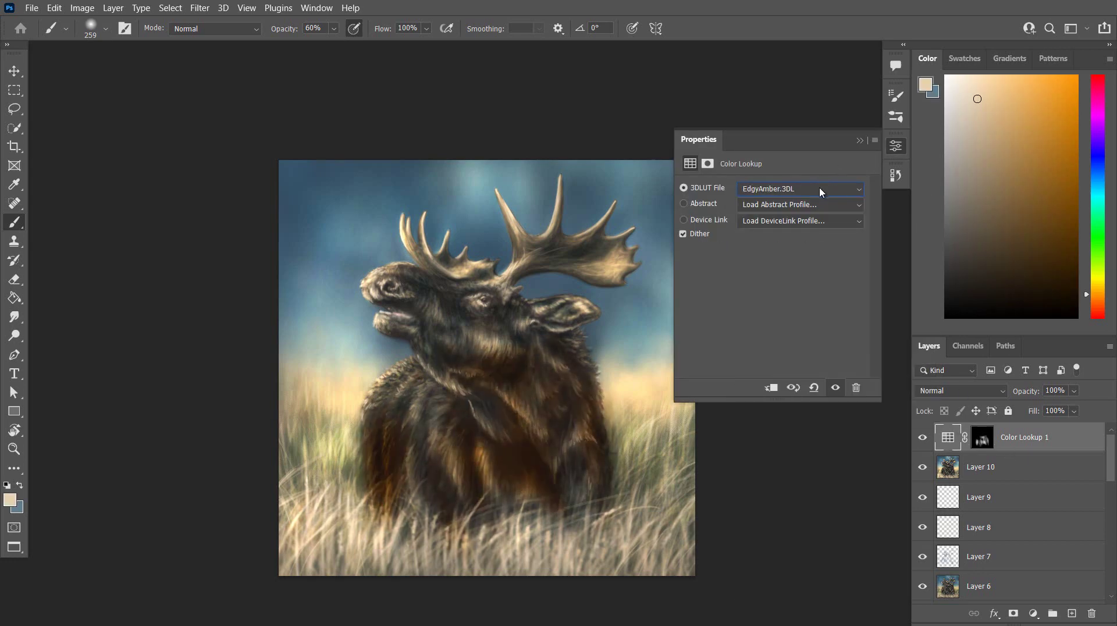
scroll(820, 191, "up", 4)
Step back to an earlier history state and delete the Color Lookup layer's mask
left_click(897, 175)
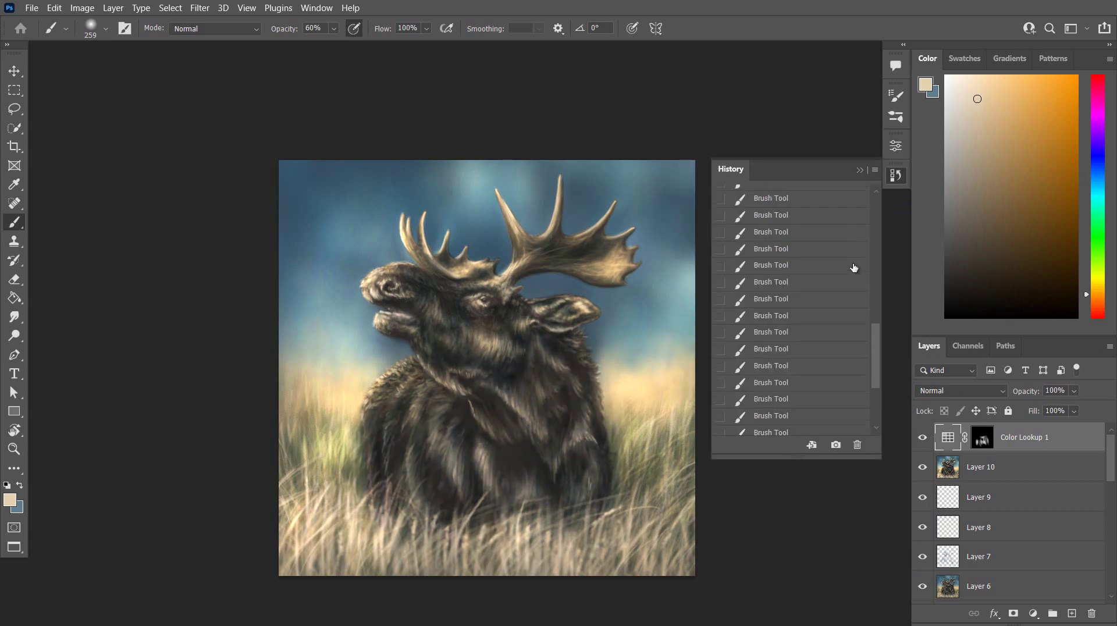
left_click(803, 342)
left_click(983, 438)
key("Delete")
Choose a different 3DLUT file for the Color Lookup layer and lower the layer's opacity
left_click(896, 175)
double_click(950, 438)
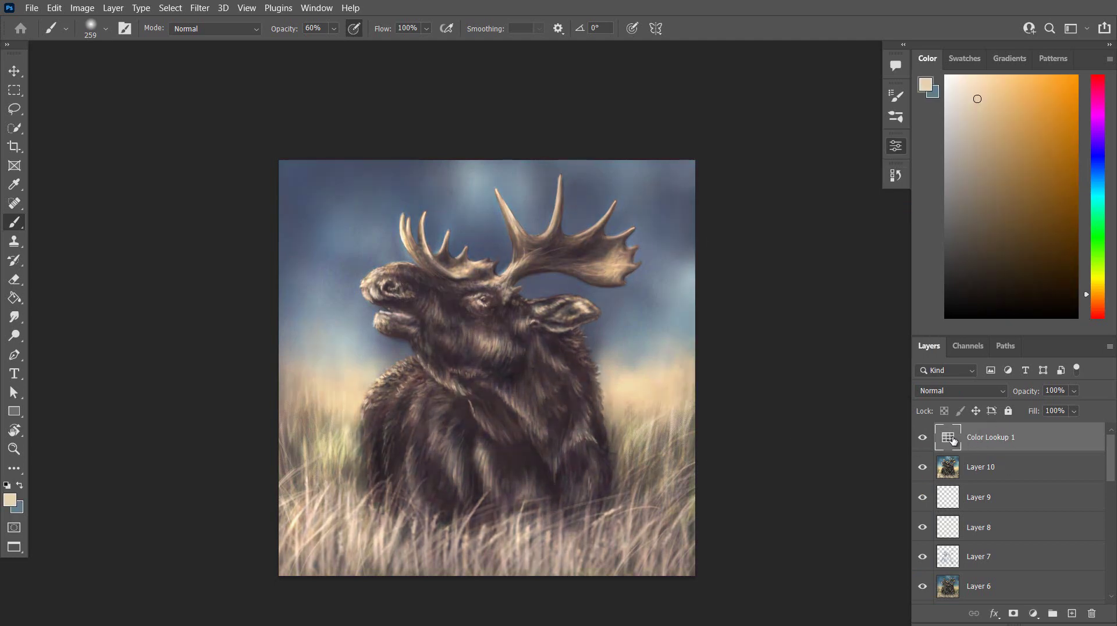
left_click(838, 189)
left_click(839, 212)
left_click(1075, 390)
left_click_drag(1093, 406, 1053, 409)
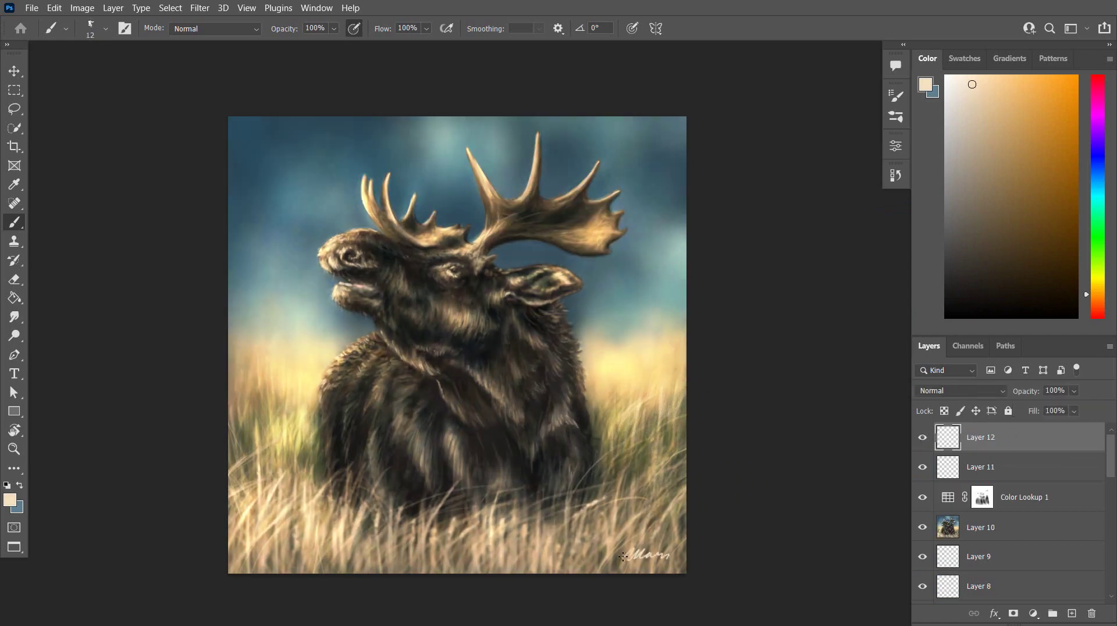